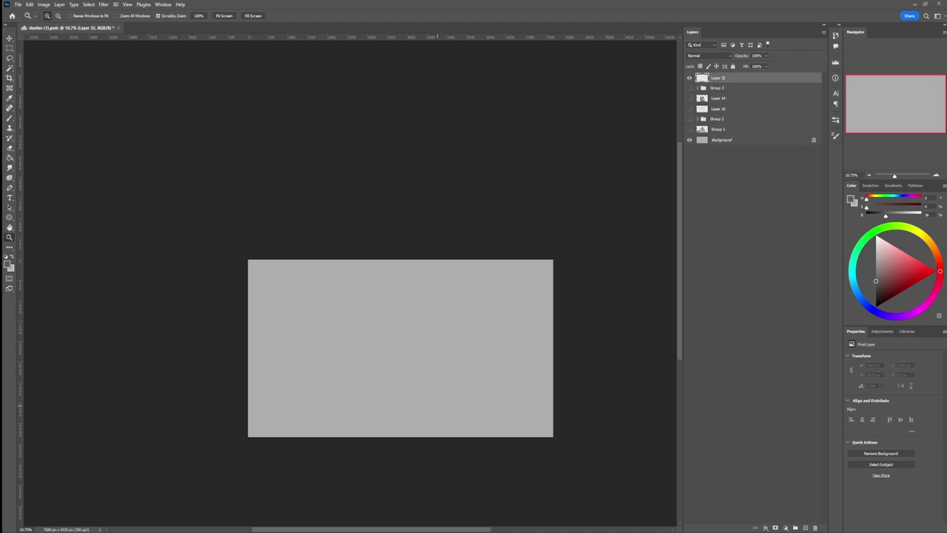
# Step: Paint a large soft round shape in dark grey on the left half of the canvas, on Layer 32
pyautogui.click(418, 375)
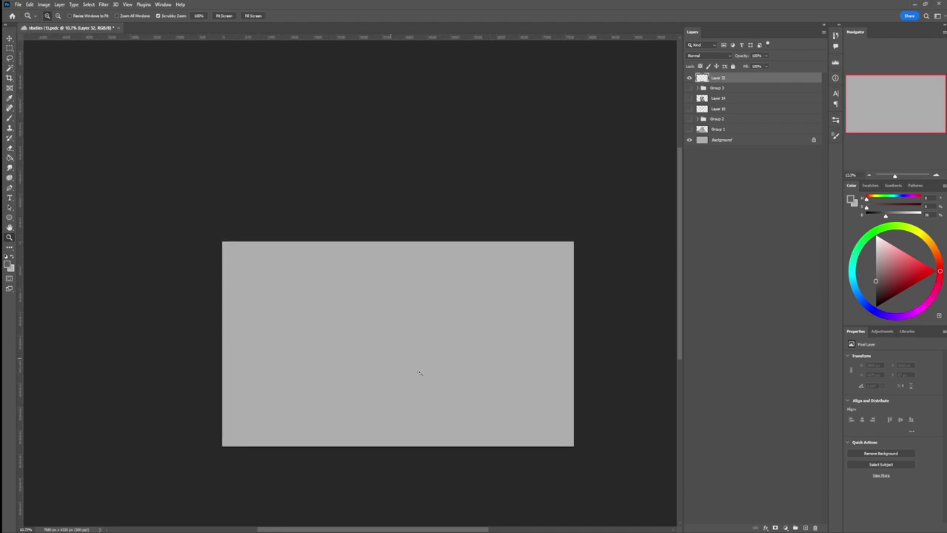
pyautogui.moveTo(479, 442); pyautogui.dragTo(484, 441)
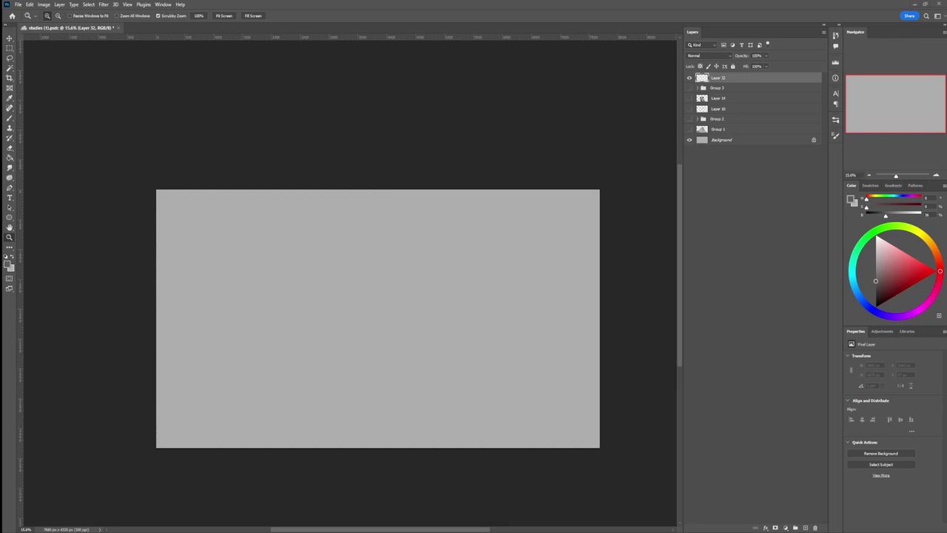
pyautogui.moveTo(431, 351); pyautogui.dragTo(310, 378)
pyautogui.scroll(1, 447, 355)
pyautogui.press('b')
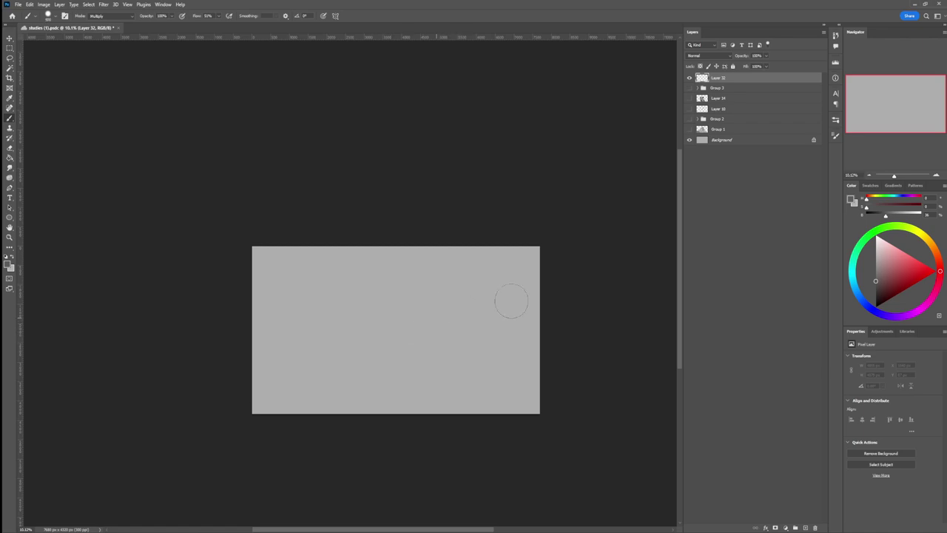
pyautogui.click(873, 284)
pyautogui.moveTo(873, 284); pyautogui.dragTo(864, 283)
pyautogui.moveTo(362, 322); pyautogui.dragTo(356, 341)
# Step: Paint a narrow diagonal band across the round shape with a much smaller brush, running from upper left to lower right
pyautogui.press('[')
pyautogui.press('[')
pyautogui.press('[')
pyautogui.press('[')
pyautogui.press('[')
pyautogui.press('[')
pyautogui.press('[')
pyautogui.press('[')
pyautogui.press('[')
pyautogui.press('[')
pyautogui.press('[')
pyautogui.press('[')
pyautogui.press('[')
pyautogui.moveTo(313, 312)
pyautogui.mouseDown()
pyautogui.moveTo(337, 331)
pyautogui.moveTo(303, 302)
pyautogui.moveTo(402, 376)
pyautogui.mouseUp()
# Step: Set the brush mode to Normal and repaint the diagonal band so both ends protrude past the round shape
pyautogui.press('[')
pyautogui.press('[')
pyautogui.press('[')
pyautogui.press('[')
pyautogui.press('[')
pyautogui.press('[')
pyautogui.press('[')
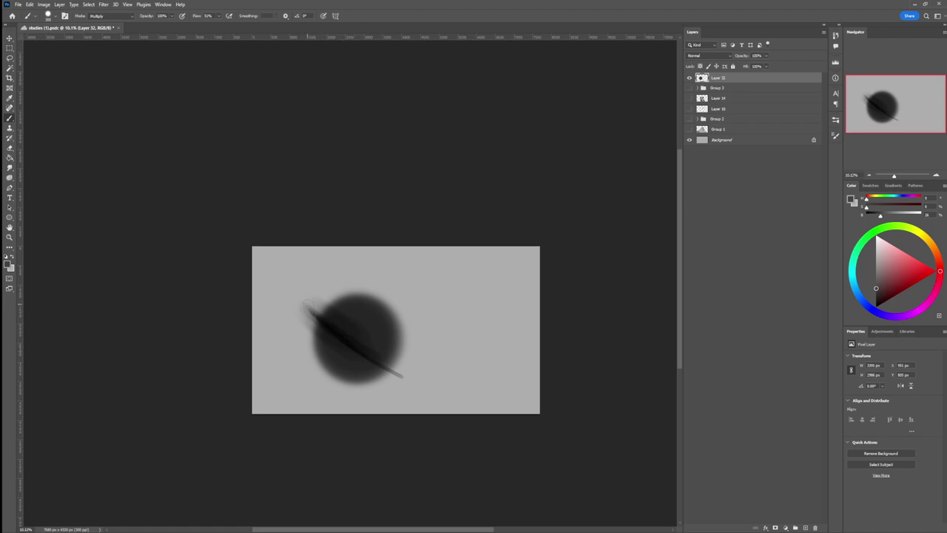
pyautogui.click(123, 23)
pyautogui.press(']')
pyautogui.press(']')
pyautogui.press(']')
pyautogui.moveTo(313, 310)
pyautogui.mouseDown()
pyautogui.moveTo(356, 348)
pyautogui.moveTo(300, 302)
pyautogui.moveTo(411, 383)
pyautogui.mouseUp()
# Step: Paint over the round shape with a much larger brush to even out its dark grey tone
pyautogui.press(']')
pyautogui.press(']')
pyautogui.press(']')
pyautogui.press(']')
pyautogui.press(']')
pyautogui.press(']')
pyautogui.press(']')
pyautogui.press(']')
pyautogui.press(']')
pyautogui.press(']')
pyautogui.press(']')
pyautogui.press(']')
pyautogui.press(']')
pyautogui.press(']')
pyautogui.press(']')
pyautogui.press(']')
pyautogui.press(']')
pyautogui.press(']')
pyautogui.press(']')
pyautogui.press(']')
pyautogui.press(']')
pyautogui.press(']')
pyautogui.press(']')
pyautogui.moveTo(360, 339)
pyautogui.mouseDown()
pyautogui.moveTo(362, 303)
pyautogui.moveTo(325, 310)
pyautogui.moveTo(338, 328)
pyautogui.moveTo(292, 297)
pyautogui.moveTo(318, 314)
pyautogui.moveTo(298, 311)
pyautogui.moveTo(329, 322)
pyautogui.moveTo(303, 313)
pyautogui.moveTo(324, 336)
pyautogui.moveTo(296, 301)
pyautogui.moveTo(375, 345)
pyautogui.moveTo(346, 324)
pyautogui.moveTo(388, 381)
pyautogui.mouseUp()
# Step: Paint curved, horn-like strands rising from the top and upper right of the round shape with a smaller brush
pyautogui.press('[')
pyautogui.press('[')
pyautogui.press('[')
pyautogui.press('[')
pyautogui.press('[')
pyautogui.press('[')
pyautogui.press('[')
pyautogui.press('[')
pyautogui.press('[')
pyautogui.press('[')
pyautogui.press('[')
pyautogui.press('[')
pyautogui.press('[')
pyautogui.press('[')
pyautogui.press('[')
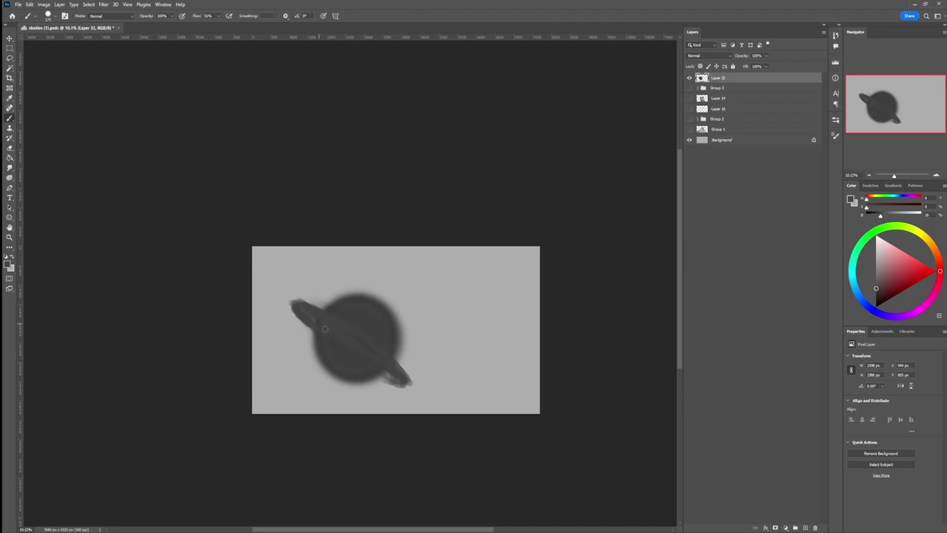
pyautogui.moveTo(328, 304)
pyautogui.mouseDown()
pyautogui.moveTo(357, 280)
pyautogui.moveTo(365, 277)
pyautogui.moveTo(343, 293)
pyautogui.moveTo(373, 284)
pyautogui.moveTo(380, 271)
pyautogui.moveTo(378, 287)
pyautogui.moveTo(370, 281)
pyautogui.moveTo(373, 296)
pyautogui.moveTo(385, 277)
pyautogui.moveTo(382, 296)
pyautogui.mouseUp()
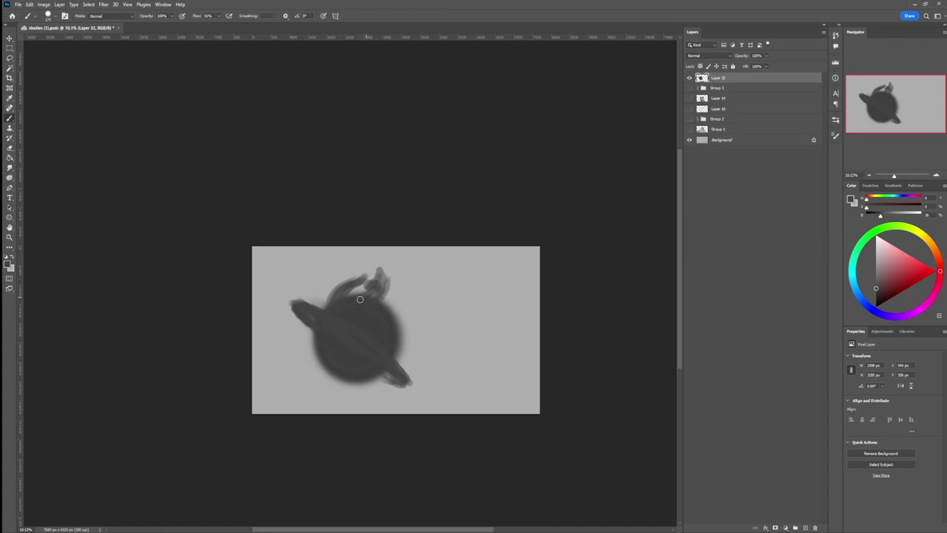
pyautogui.moveTo(386, 314)
pyautogui.mouseDown()
pyautogui.moveTo(411, 291)
pyautogui.moveTo(387, 329)
pyautogui.mouseUp()
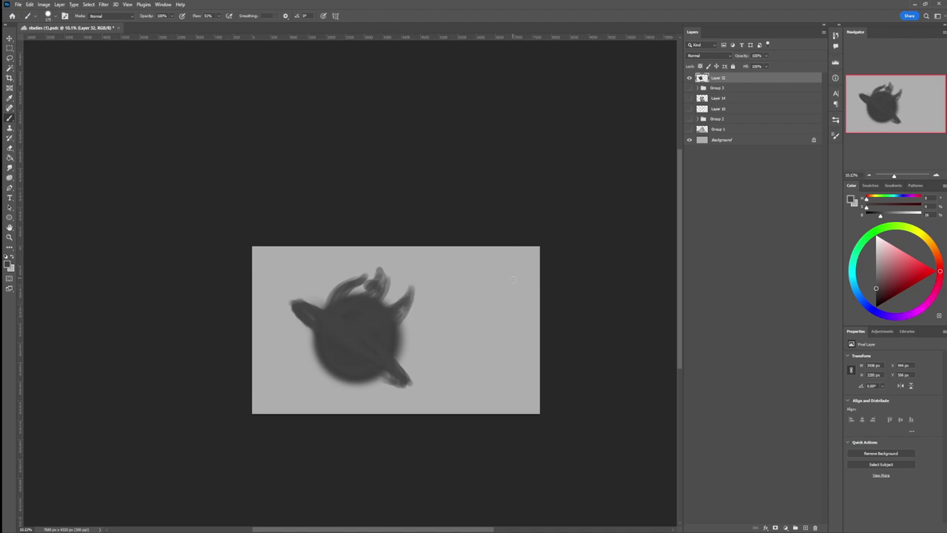
# Step: Add a new layer beneath Layer 32 and paint a soft oval head in the canvas's upper right at 100% flow
pyautogui.hotkey('ctrl', 'shift', 'alt', 'n')
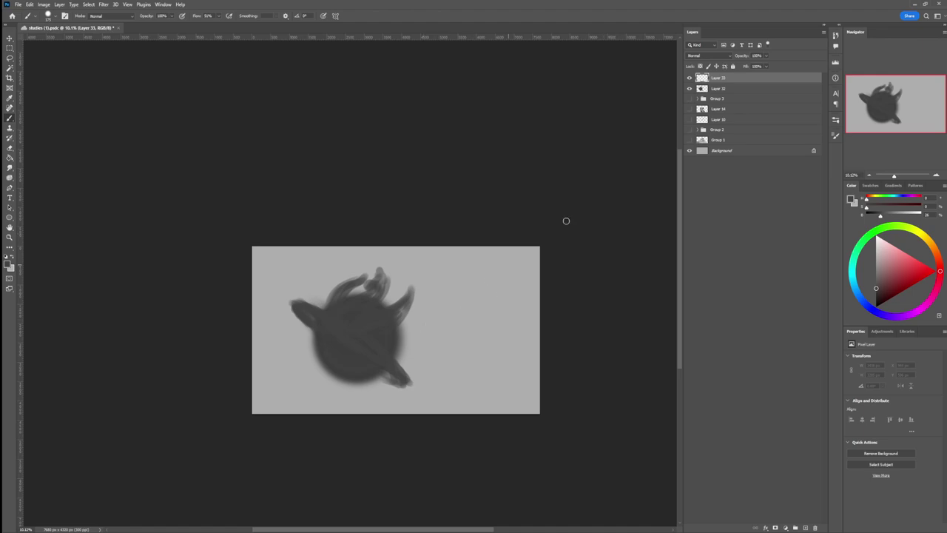
pyautogui.moveTo(722, 78); pyautogui.dragTo(717, 94)
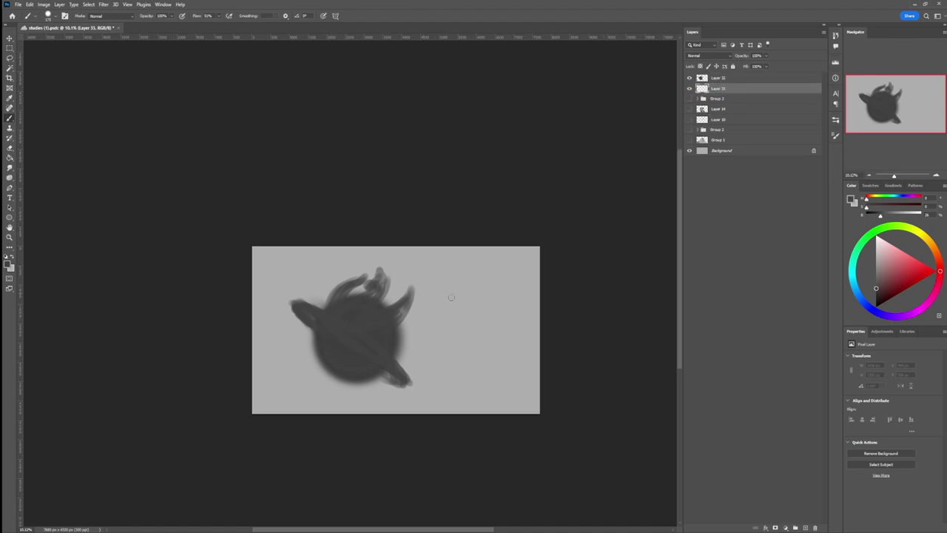
pyautogui.moveTo(454, 281)
pyautogui.mouseDown()
pyautogui.moveTo(452, 292)
pyautogui.moveTo(459, 281)
pyautogui.mouseUp()
pyautogui.hotkey('shift', '0')
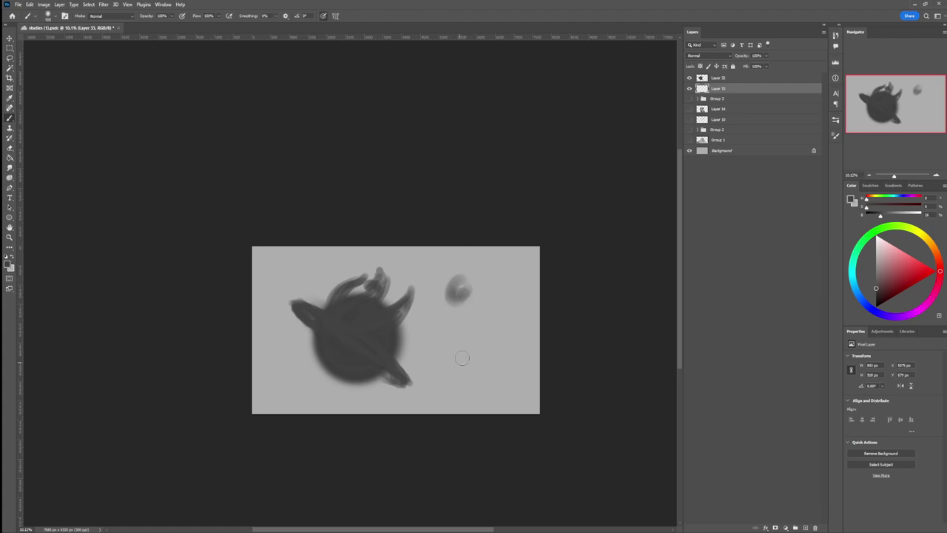
pyautogui.moveTo(467, 284)
pyautogui.mouseDown()
pyautogui.moveTo(459, 304)
pyautogui.moveTo(462, 279)
pyautogui.moveTo(468, 285)
pyautogui.moveTo(458, 279)
pyautogui.moveTo(459, 309)
pyautogui.moveTo(463, 293)
pyautogui.mouseUp()
# Step: Paint a soft torso with shoulders below the head, reducing the brush size for the narrower parts
pyautogui.press(']')
pyautogui.press(']')
pyautogui.press(']')
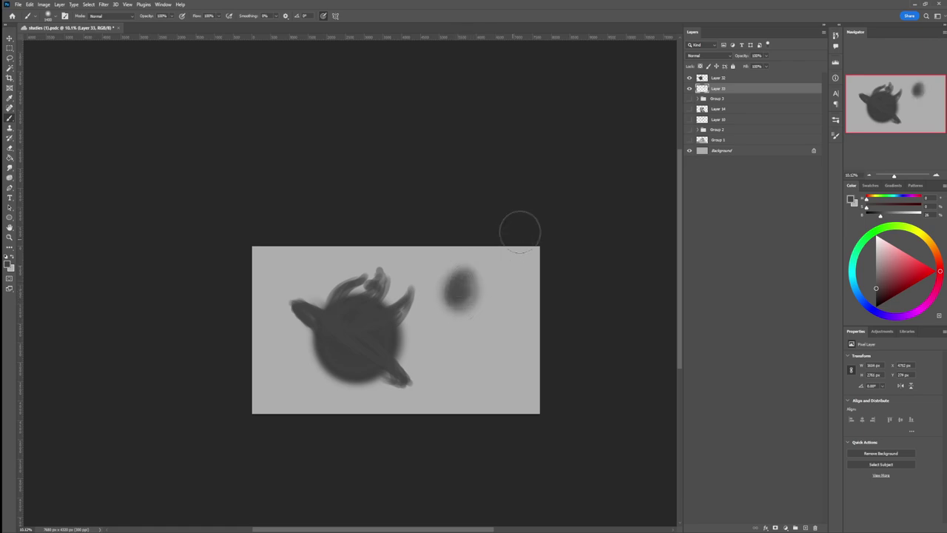
pyautogui.press(']')
pyautogui.press('[')
pyautogui.press('[')
pyautogui.press('[')
pyautogui.moveTo(438, 330)
pyautogui.mouseDown()
pyautogui.moveTo(454, 313)
pyautogui.moveTo(452, 334)
pyautogui.moveTo(434, 333)
pyautogui.moveTo(435, 316)
pyautogui.moveTo(470, 283)
pyautogui.moveTo(465, 266)
pyautogui.moveTo(445, 314)
pyautogui.moveTo(454, 322)
pyautogui.moveTo(435, 335)
pyautogui.moveTo(453, 320)
pyautogui.moveTo(442, 339)
pyautogui.moveTo(439, 312)
pyautogui.moveTo(458, 330)
pyautogui.moveTo(438, 350)
pyautogui.moveTo(442, 321)
pyautogui.moveTo(441, 356)
pyautogui.moveTo(465, 293)
pyautogui.moveTo(441, 363)
pyautogui.moveTo(448, 355)
pyautogui.moveTo(440, 339)
pyautogui.moveTo(456, 310)
pyautogui.moveTo(427, 328)
pyautogui.moveTo(450, 295)
pyautogui.moveTo(450, 310)
pyautogui.moveTo(438, 333)
pyautogui.mouseUp()
pyautogui.press('[')
pyautogui.press('[')
pyautogui.press('[')
pyautogui.moveTo(471, 304)
pyautogui.mouseDown()
pyautogui.moveTo(442, 340)
pyautogui.moveTo(466, 315)
pyautogui.mouseUp()
pyautogui.press('[')
pyautogui.press('[')
pyautogui.press('[')
pyautogui.moveTo(418, 296); pyautogui.dragTo(442, 315)
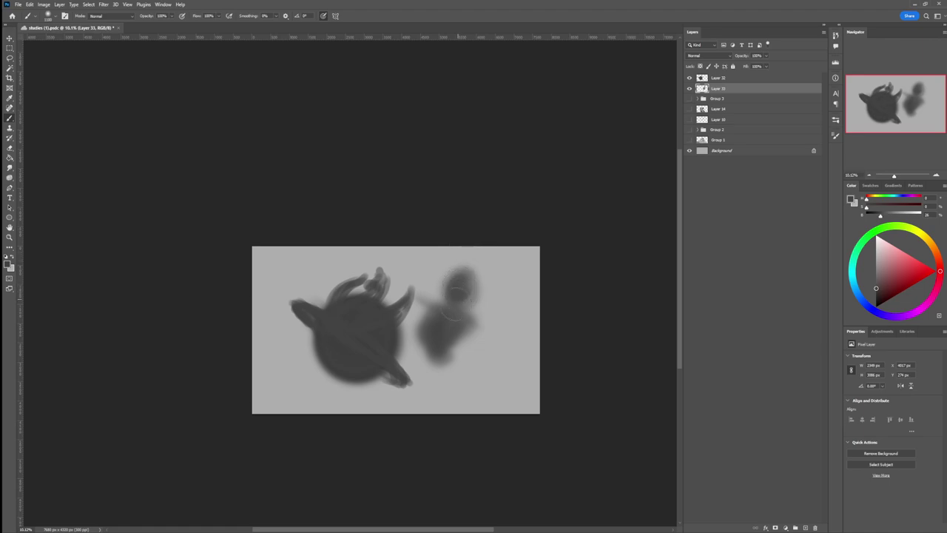
# Step: Move the horned round shape on Layer 32 down and left, and scale it to about 93%
pyautogui.click(719, 77)
pyautogui.hotkey('ctrl', 't')
pyautogui.moveTo(389, 348); pyautogui.dragTo(376, 371)
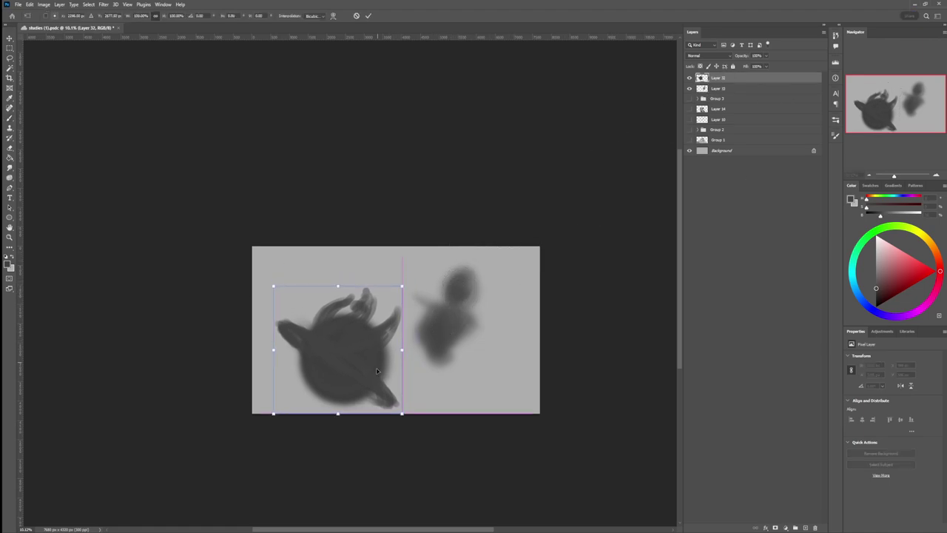
pyautogui.moveTo(402, 286); pyautogui.dragTo(390, 319)
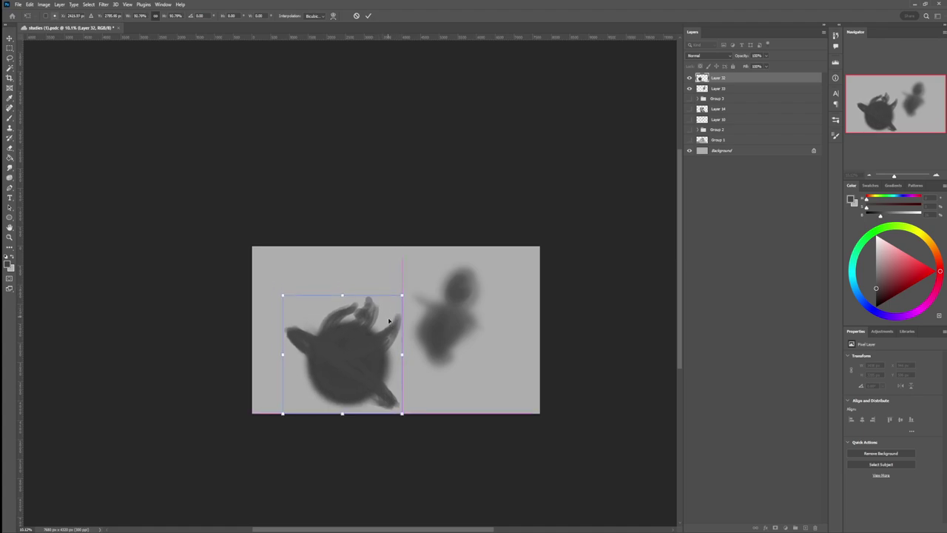
pyautogui.press('Return')
pyautogui.press('b')
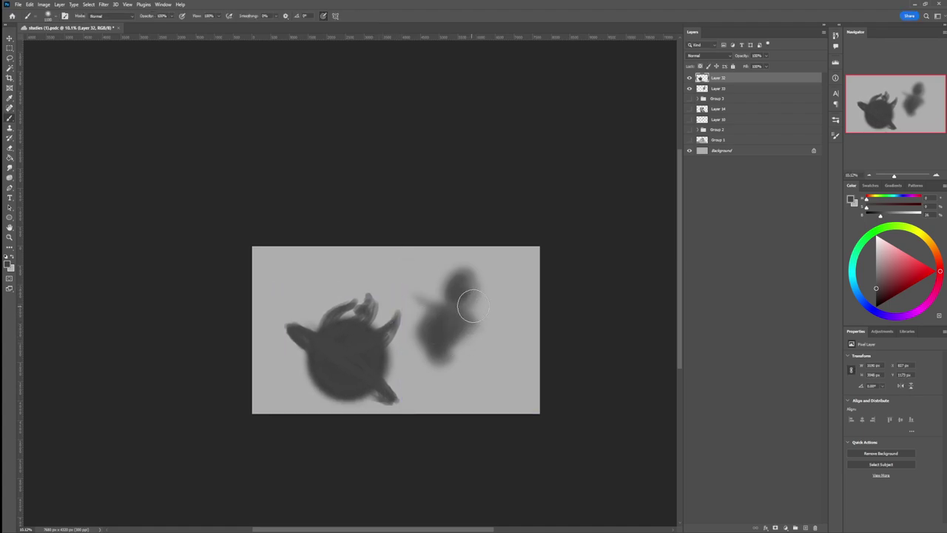
# Step: Move the head-and-torso layer slightly left and scale it down a little
pyautogui.click(721, 89)
pyautogui.hotkey('ctrl', 't')
pyautogui.moveTo(466, 332); pyautogui.dragTo(459, 330)
pyautogui.moveTo(484, 374); pyautogui.dragTo(465, 343)
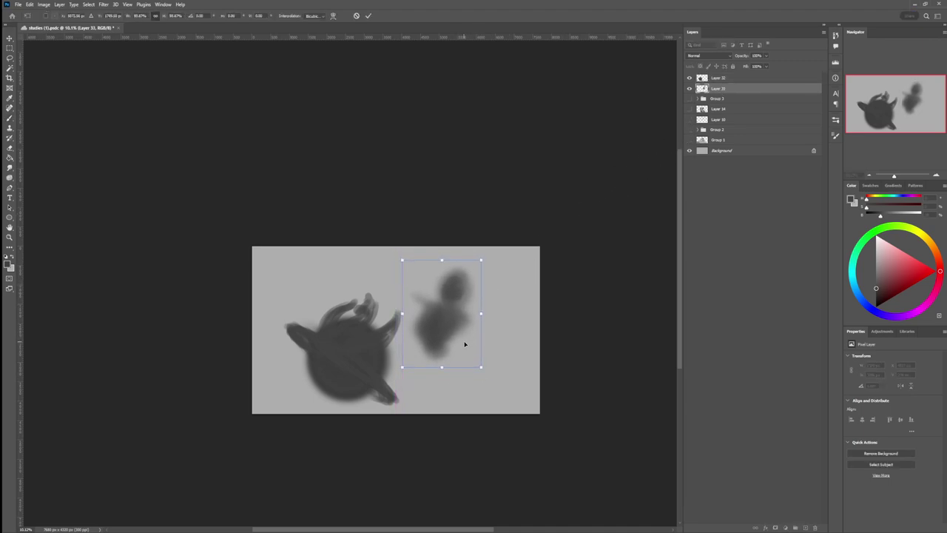
pyautogui.press('Return')
pyautogui.press('b')
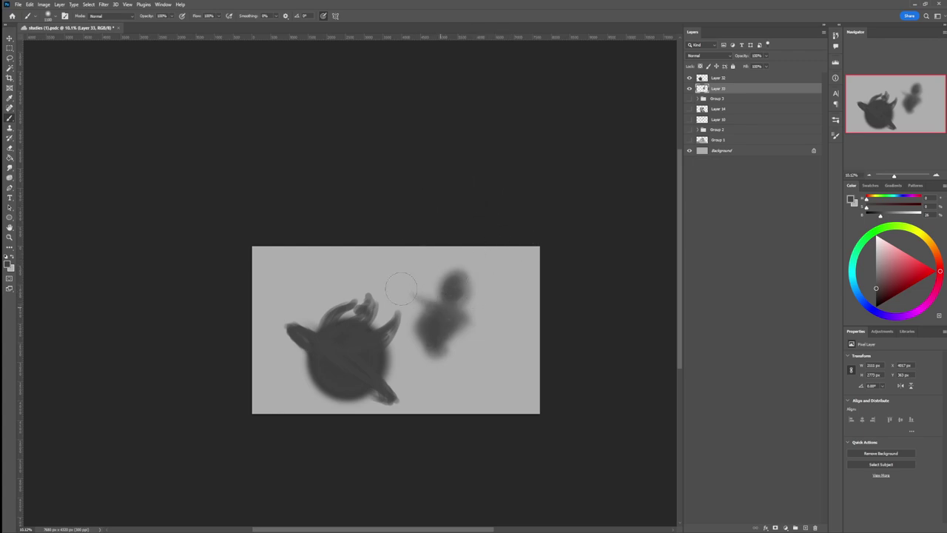
# Step: Paint two outstretched arms, one reaching upper left and one lower right, and shift the figure slightly left
pyautogui.press('[')
pyautogui.press('[')
pyautogui.press('[')
pyautogui.moveTo(427, 303)
pyautogui.mouseDown()
pyautogui.moveTo(386, 276)
pyautogui.moveTo(438, 314)
pyautogui.moveTo(363, 269)
pyautogui.mouseUp()
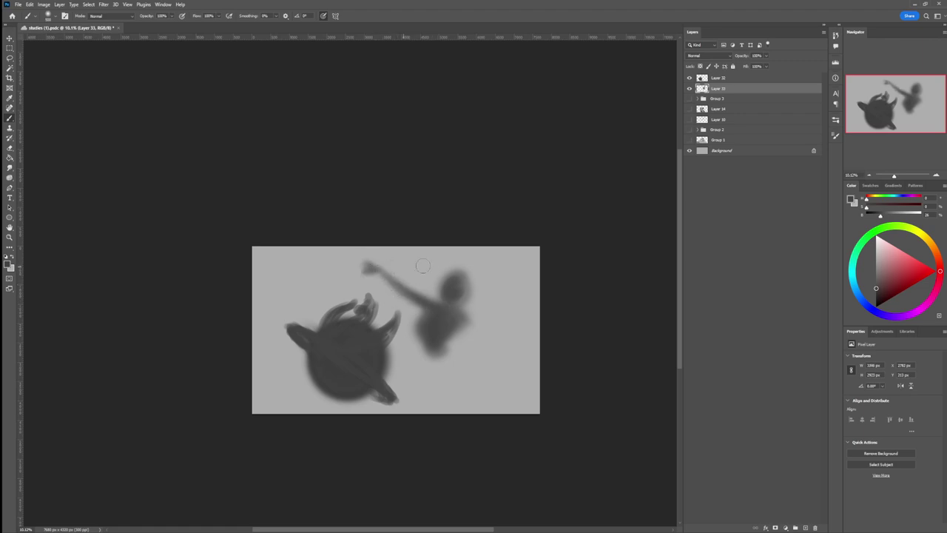
pyautogui.moveTo(466, 317)
pyautogui.mouseDown()
pyautogui.moveTo(499, 338)
pyautogui.moveTo(503, 355)
pyautogui.moveTo(534, 361)
pyautogui.mouseUp()
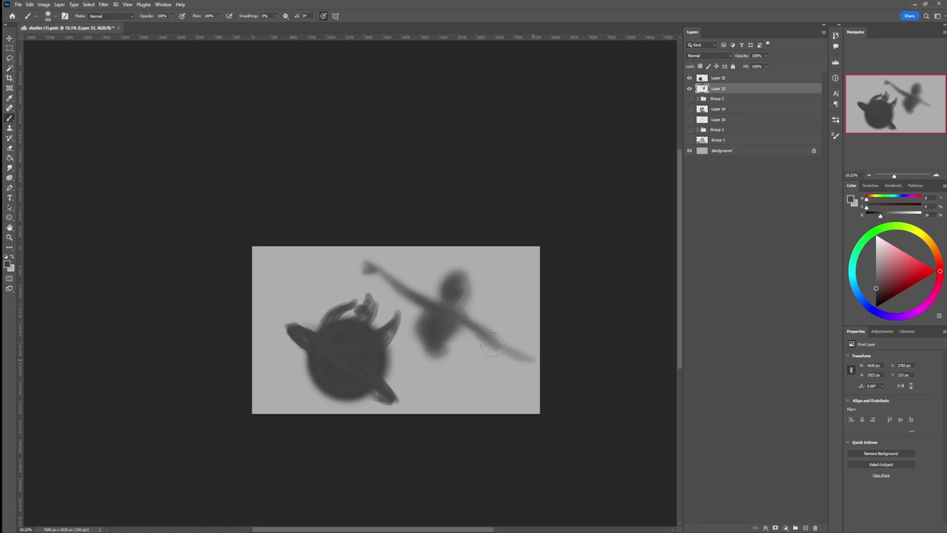
pyautogui.moveTo(474, 323); pyautogui.dragTo(521, 356)
pyautogui.hotkey('ctrl', 't')
pyautogui.press('Return')
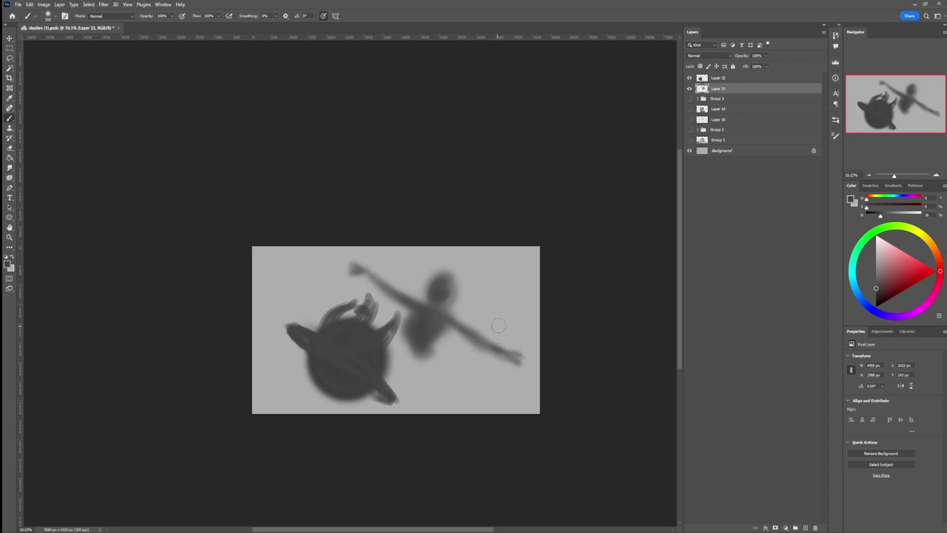
# Step: Scale down the round shape and figure layers together to leave more margin around them
pyautogui.click(722, 77)
pyautogui.keyDown('shift'); pyautogui.click(724, 89); pyautogui.keyUp('shift')
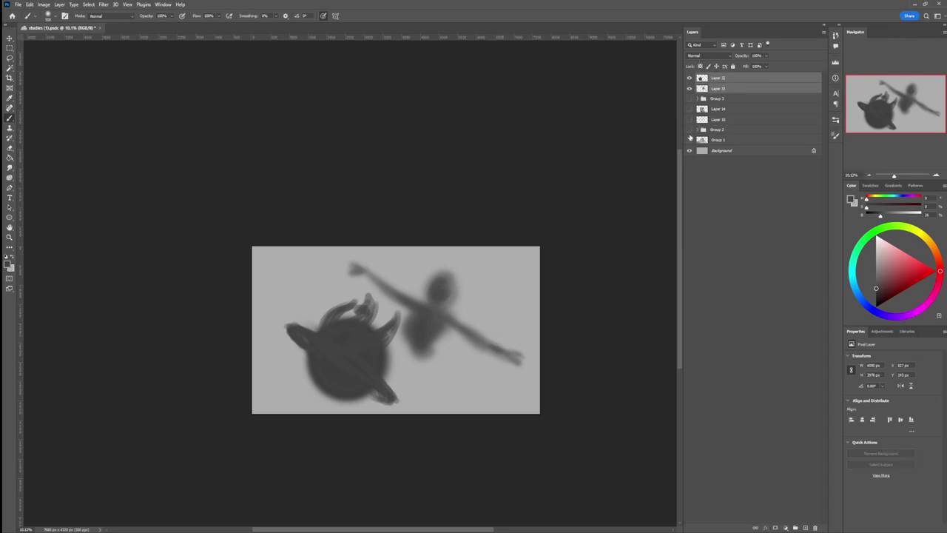
pyautogui.hotkey('ctrl', 't')
pyautogui.moveTo(528, 255); pyautogui.dragTo(506, 268)
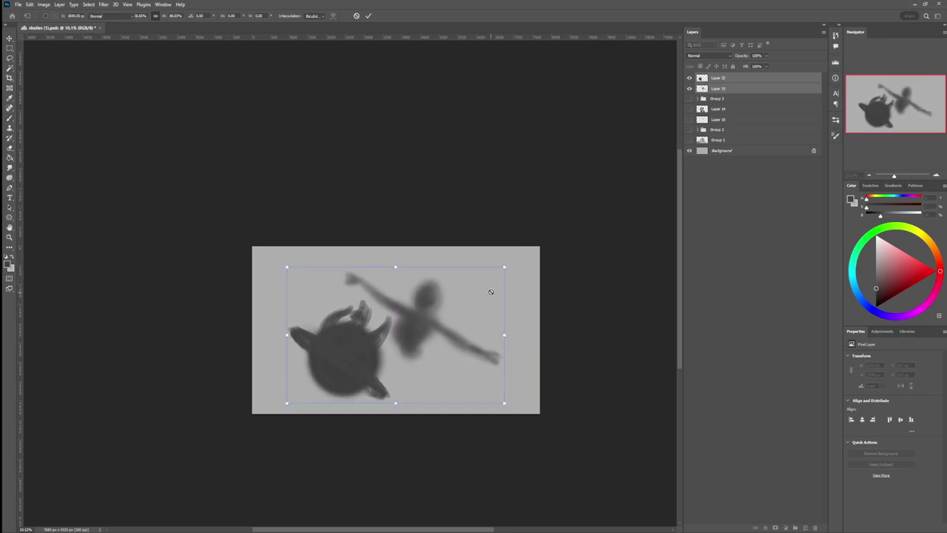
pyautogui.press('Return')
pyautogui.press('b')
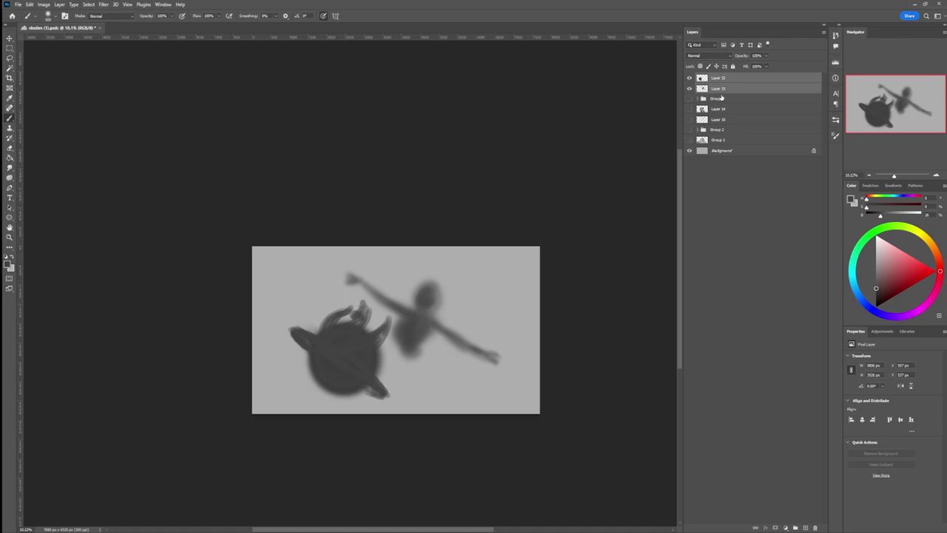
# Step: Move the figure layer slightly up and right, away from the round shape
pyautogui.click(722, 89)
pyautogui.hotkey('ctrl', 't')
pyautogui.moveTo(451, 333); pyautogui.dragTo(470, 320)
pyautogui.press('Return')
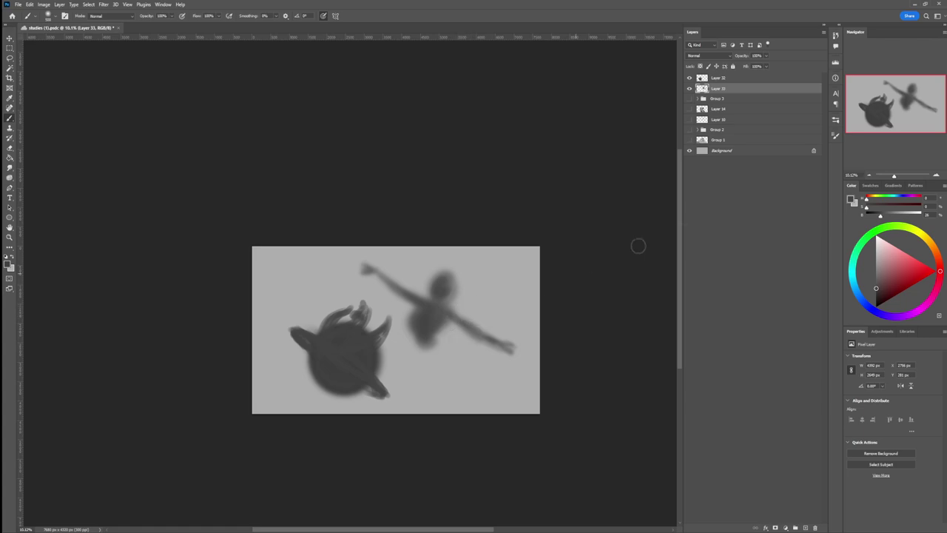
# Step: Paint a curved hip stroke and a wide sweeping skirt outline below the figure's torso
pyautogui.moveTo(430, 341)
pyautogui.mouseDown()
pyautogui.moveTo(407, 340)
pyautogui.moveTo(425, 327)
pyautogui.moveTo(410, 344)
pyautogui.moveTo(438, 360)
pyautogui.moveTo(441, 344)
pyautogui.moveTo(421, 359)
pyautogui.moveTo(456, 336)
pyautogui.moveTo(470, 341)
pyautogui.moveTo(458, 376)
pyautogui.mouseUp()
pyautogui.press(']')
pyautogui.press(']')
pyautogui.press(']')
pyautogui.moveTo(481, 337)
pyautogui.mouseDown()
pyautogui.moveTo(455, 389)
pyautogui.moveTo(473, 347)
pyautogui.moveTo(432, 388)
pyautogui.moveTo(410, 364)
pyautogui.moveTo(391, 378)
pyautogui.mouseUp()
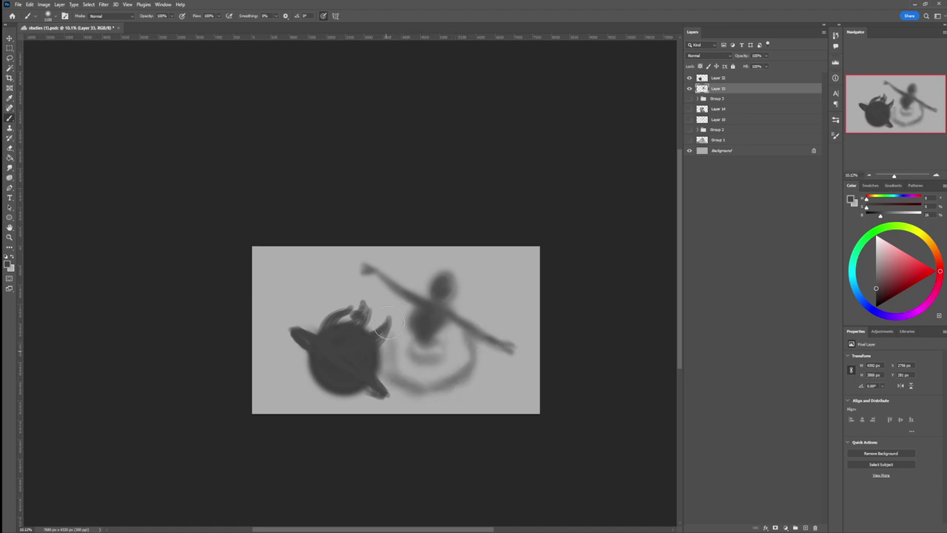
# Step: Extend the skirt's curve up to the figure's left shoulder and scale the figure layer down slightly
pyautogui.moveTo(420, 302)
pyautogui.mouseDown()
pyautogui.moveTo(386, 363)
pyautogui.moveTo(379, 337)
pyautogui.moveTo(413, 305)
pyautogui.moveTo(376, 346)
pyautogui.moveTo(398, 317)
pyautogui.moveTo(473, 320)
pyautogui.moveTo(468, 352)
pyautogui.moveTo(462, 325)
pyautogui.moveTo(456, 378)
pyautogui.moveTo(428, 398)
pyautogui.moveTo(468, 329)
pyautogui.moveTo(473, 358)
pyautogui.moveTo(466, 366)
pyautogui.moveTo(453, 351)
pyautogui.moveTo(466, 322)
pyautogui.moveTo(450, 298)
pyautogui.moveTo(460, 296)
pyautogui.moveTo(470, 362)
pyautogui.moveTo(443, 404)
pyautogui.moveTo(397, 385)
pyautogui.moveTo(373, 356)
pyautogui.moveTo(391, 382)
pyautogui.moveTo(383, 291)
pyautogui.mouseUp()
pyautogui.hotkey('ctrl', 'z')
pyautogui.press('[')
pyautogui.press('[')
pyautogui.press('[')
pyautogui.hotkey('ctrl', 't')
pyautogui.moveTo(520, 250)
pyautogui.mouseDown()
pyautogui.moveTo(501, 271)
pyautogui.moveTo(511, 260)
pyautogui.mouseUp()
pyautogui.press('Return')
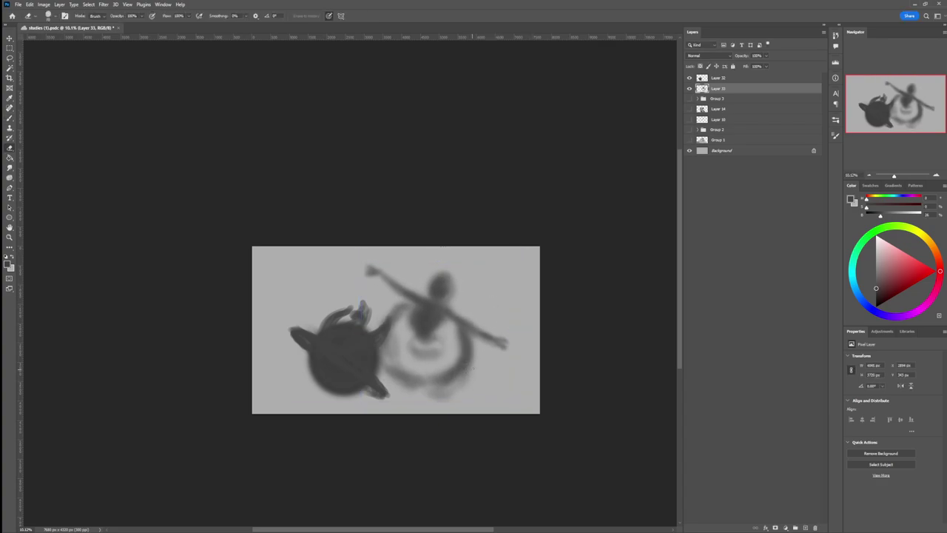
# Step: Erase the soft outer edge of the skirt along its lower and left sides to sharpen the silhouette
pyautogui.moveTo(470, 377); pyautogui.dragTo(461, 388)
pyautogui.moveTo(475, 348)
pyautogui.mouseDown()
pyautogui.moveTo(463, 387)
pyautogui.moveTo(417, 406)
pyautogui.moveTo(457, 392)
pyautogui.moveTo(394, 378)
pyautogui.mouseUp()
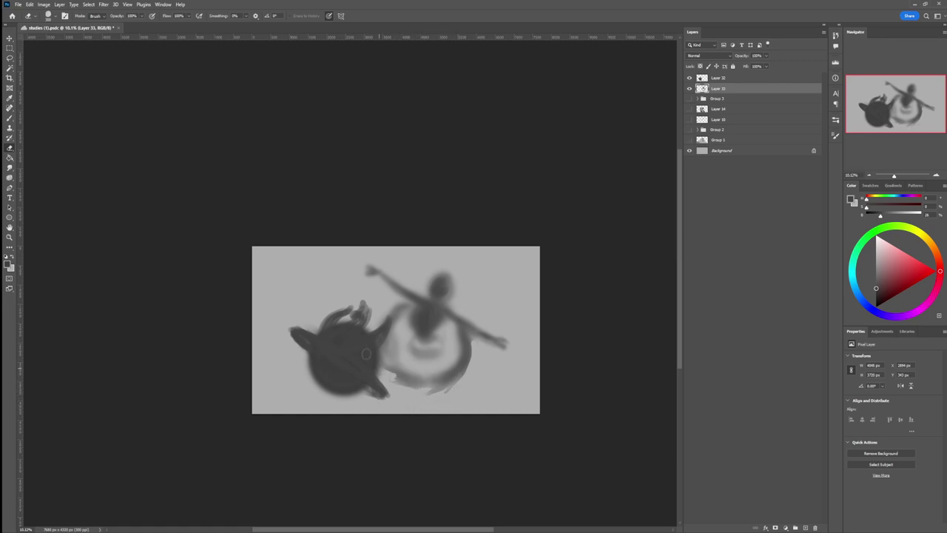
pyautogui.moveTo(385, 312)
pyautogui.mouseDown()
pyautogui.moveTo(379, 337)
pyautogui.moveTo(422, 283)
pyautogui.mouseUp()
pyautogui.hotkey('ctrl', 'z')
# Step: Darken the figure's waist and paint thin curved fold lines radiating across the skirt
pyautogui.press('b')
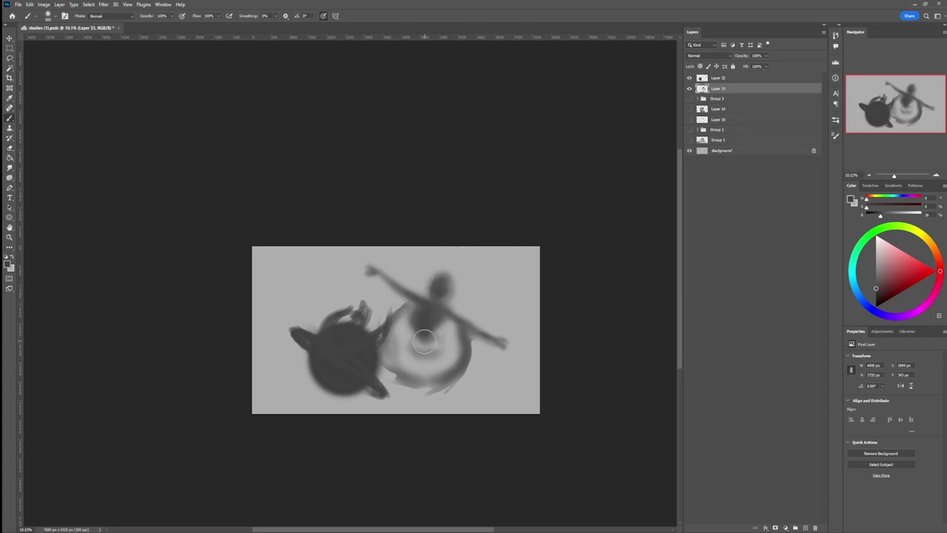
pyautogui.moveTo(443, 345)
pyautogui.mouseDown()
pyautogui.moveTo(417, 340)
pyautogui.moveTo(444, 336)
pyautogui.mouseUp()
pyautogui.moveTo(431, 347); pyautogui.dragTo(425, 341)
pyautogui.moveTo(436, 395)
pyautogui.mouseDown()
pyautogui.moveTo(455, 418)
pyautogui.moveTo(433, 368)
pyautogui.moveTo(429, 376)
pyautogui.moveTo(442, 344)
pyautogui.mouseUp()
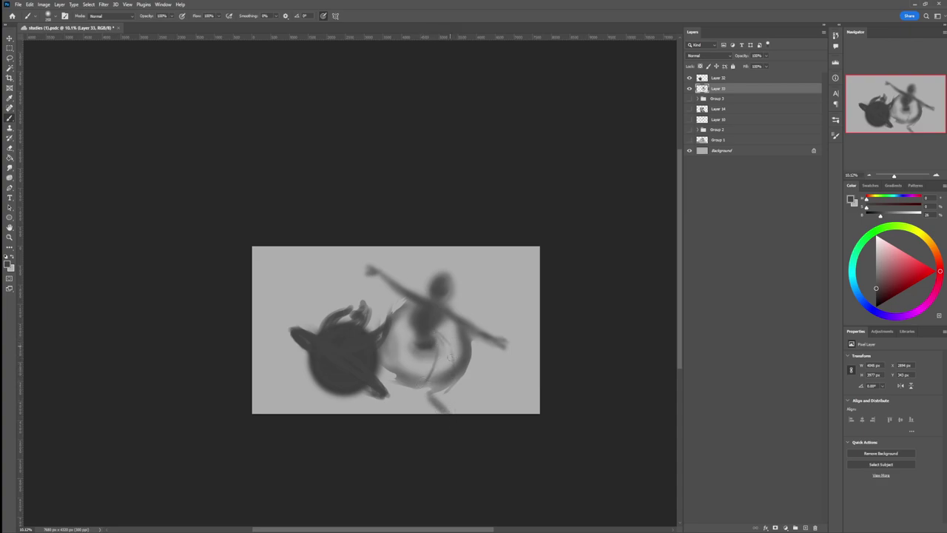
pyautogui.moveTo(395, 364)
pyautogui.mouseDown()
pyautogui.moveTo(414, 356)
pyautogui.moveTo(411, 334)
pyautogui.mouseUp()
# Step: Paint a thick leg below the skirt, running off the canvas's bottom edge, with a larger brush
pyautogui.press(']')
pyautogui.press(']')
pyautogui.press(']')
pyautogui.moveTo(422, 396)
pyautogui.mouseDown()
pyautogui.moveTo(447, 419)
pyautogui.moveTo(446, 407)
pyautogui.moveTo(446, 423)
pyautogui.moveTo(438, 414)
pyautogui.moveTo(447, 427)
pyautogui.mouseUp()
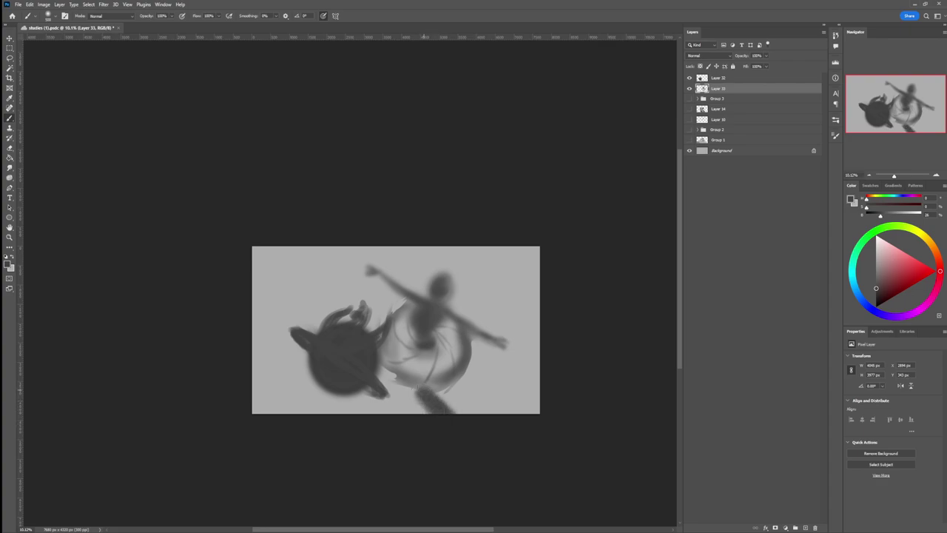
# Step: Erase parts of the lower end of the leg to shape the foot
pyautogui.press('e')
pyautogui.moveTo(445, 400)
pyautogui.mouseDown()
pyautogui.moveTo(446, 434)
pyautogui.moveTo(434, 409)
pyautogui.moveTo(447, 414)
pyautogui.moveTo(437, 413)
pyautogui.mouseUp()
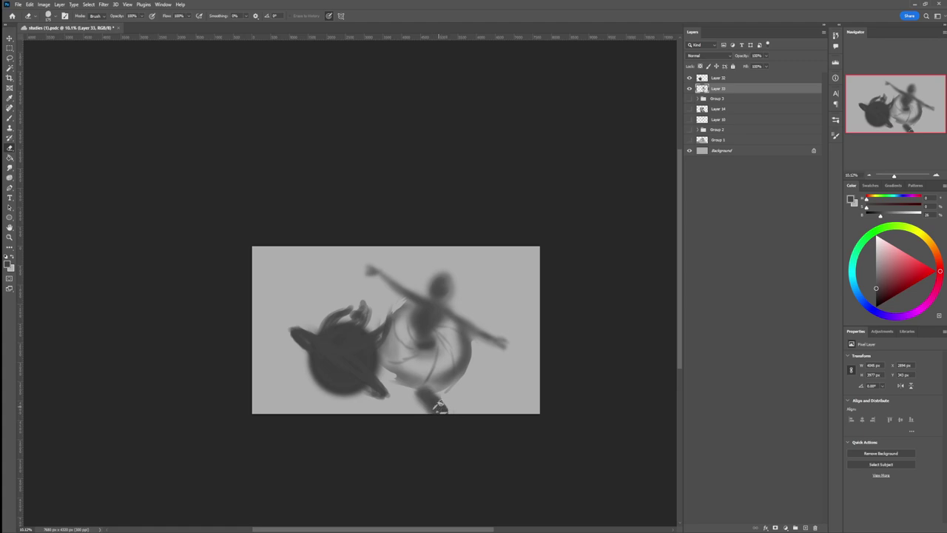
pyautogui.press('b')
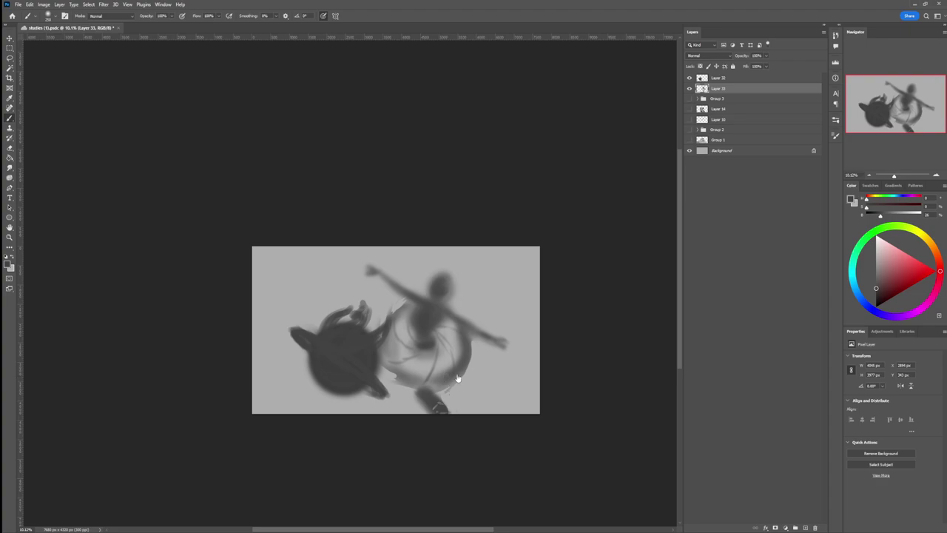
# Step: Paint a small stroke on the leg just below the skirt with a smaller brush
pyautogui.press('[')
pyautogui.press('[')
pyautogui.press('[')
pyautogui.press('[')
pyautogui.press('[')
pyautogui.press('[')
pyautogui.moveTo(446, 391); pyautogui.dragTo(444, 401)
# Step: Scale the whole figure down to about 88% and position it slightly further right, clear of the canvas's lower edge
pyautogui.hotkey('ctrl', 't')
pyautogui.moveTo(467, 356); pyautogui.dragTo(478, 351)
pyautogui.moveTo(522, 252); pyautogui.dragTo(506, 270)
pyautogui.moveTo(474, 340); pyautogui.dragTo(477, 357)
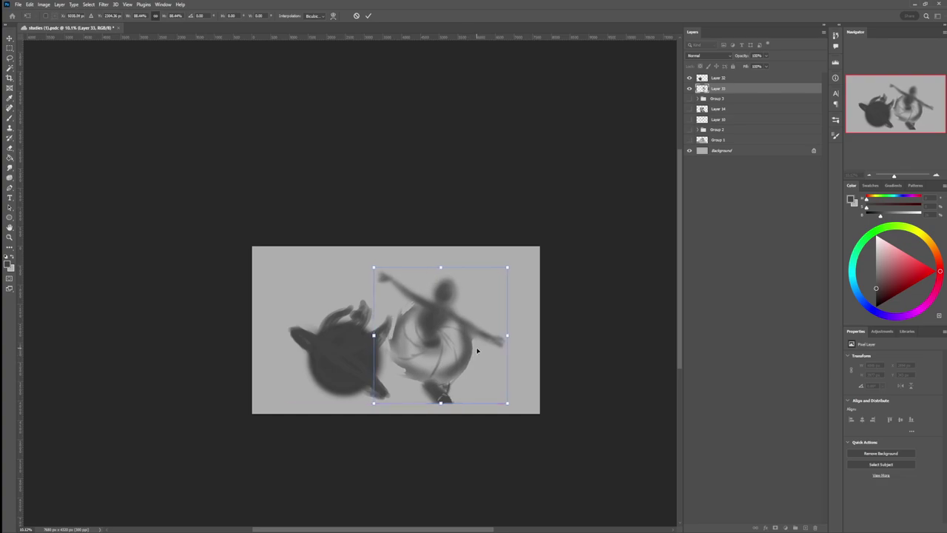
pyautogui.press('Return')
pyautogui.press('b')
# Step: Lasso the figure's head, torso and arms and enlarge them to about 107%
pyautogui.press('l')
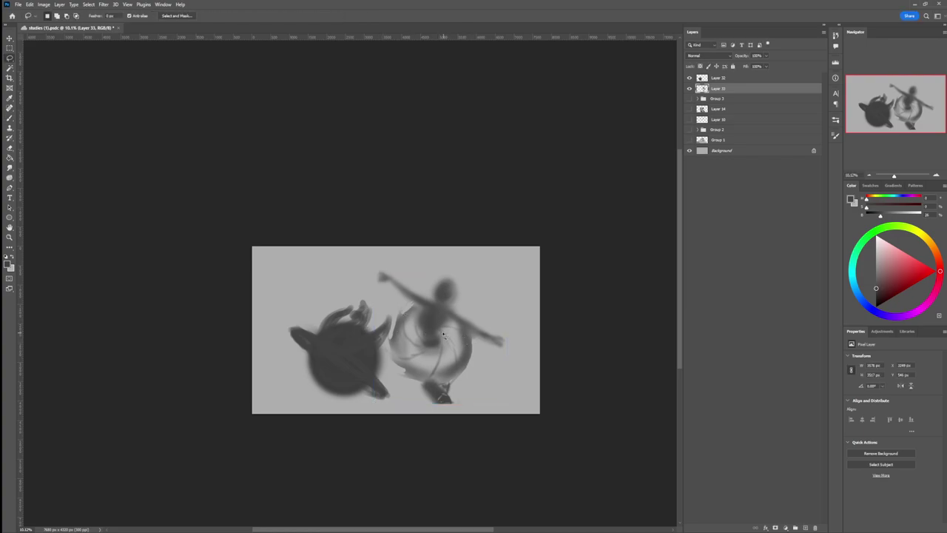
pyautogui.moveTo(446, 323)
pyautogui.mouseDown()
pyautogui.moveTo(491, 359)
pyautogui.moveTo(516, 336)
pyautogui.moveTo(416, 250)
pyautogui.moveTo(371, 282)
pyautogui.moveTo(415, 305)
pyautogui.moveTo(435, 342)
pyautogui.mouseUp()
pyautogui.hotkey('ctrl', 't')
pyautogui.moveTo(444, 246); pyautogui.dragTo(443, 240)
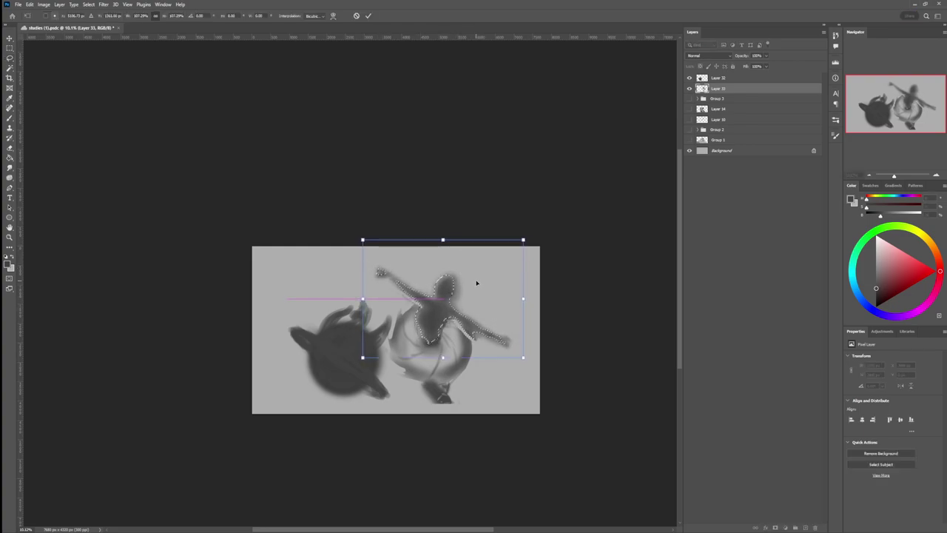
pyautogui.press('Return')
pyautogui.hotkey('ctrl', 'd')
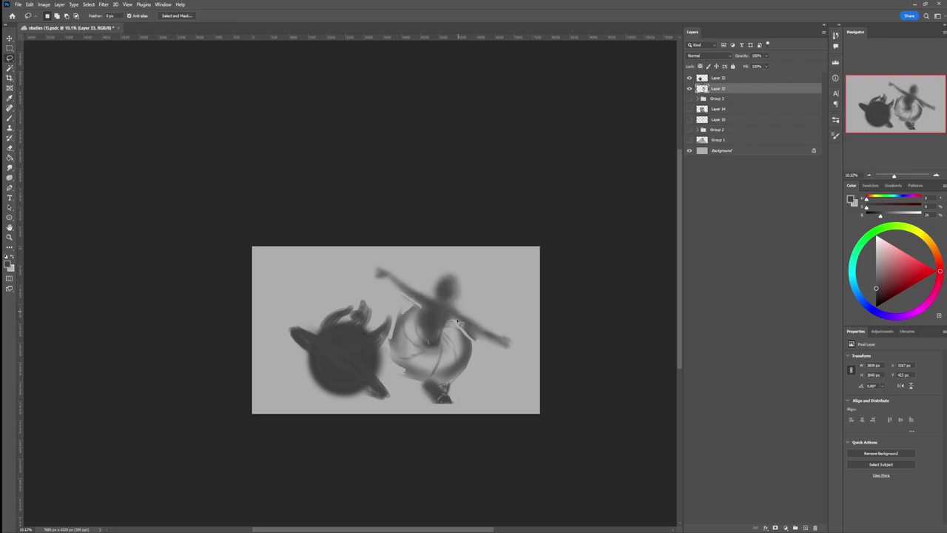
# Step: Paint two feet below the leg, running off the canvas's lower edge
pyautogui.press('b')
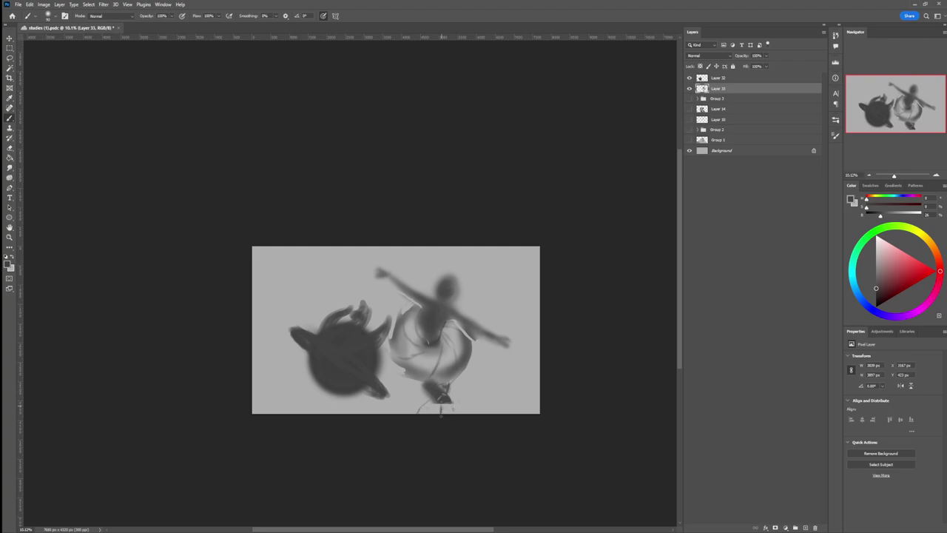
pyautogui.moveTo(443, 406)
pyautogui.mouseDown()
pyautogui.moveTo(450, 411)
pyautogui.moveTo(416, 404)
pyautogui.moveTo(411, 417)
pyautogui.moveTo(421, 417)
pyautogui.mouseUp()
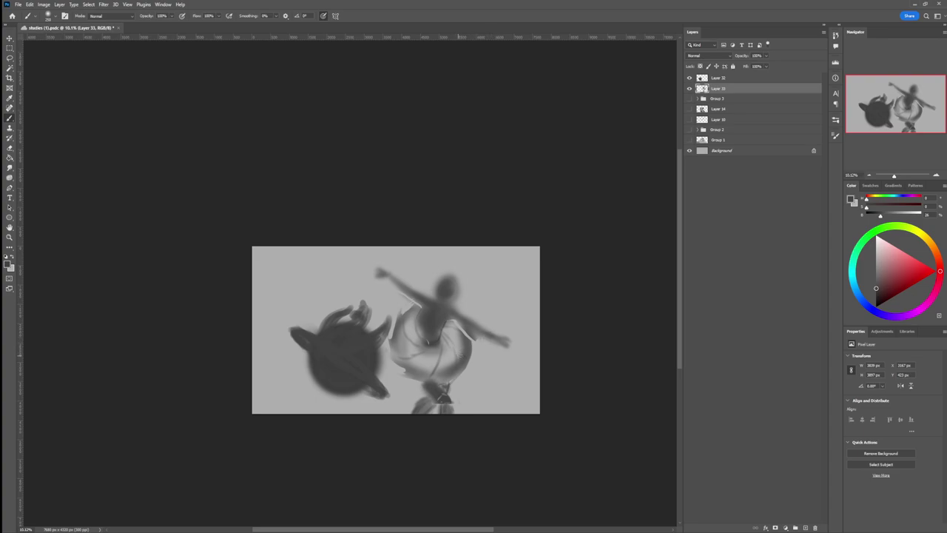
# Step: Lasso the legs and shift them slightly left beneath the skirt
pyautogui.press('l')
pyautogui.moveTo(453, 386)
pyautogui.mouseDown()
pyautogui.moveTo(412, 398)
pyautogui.moveTo(487, 419)
pyautogui.mouseUp()
pyautogui.hotkey('ctrl', 't')
pyautogui.press('Return')
# Step: Lasso the figure's upper body and skirt and move them down slightly over the legs
pyautogui.moveTo(457, 381)
pyautogui.mouseDown()
pyautogui.moveTo(412, 378)
pyautogui.moveTo(389, 352)
pyautogui.moveTo(389, 336)
pyautogui.moveTo(406, 327)
pyautogui.moveTo(438, 346)
pyautogui.moveTo(455, 325)
pyautogui.moveTo(483, 364)
pyautogui.moveTo(437, 388)
pyautogui.moveTo(476, 371)
pyautogui.moveTo(413, 380)
pyautogui.moveTo(388, 358)
pyautogui.moveTo(394, 323)
pyautogui.moveTo(352, 281)
pyautogui.moveTo(494, 279)
pyautogui.moveTo(500, 406)
pyautogui.mouseUp()
pyautogui.hotkey('ctrl', 't')
pyautogui.press('Return')
pyautogui.press('Return')
pyautogui.hotkey('ctrl', 't')
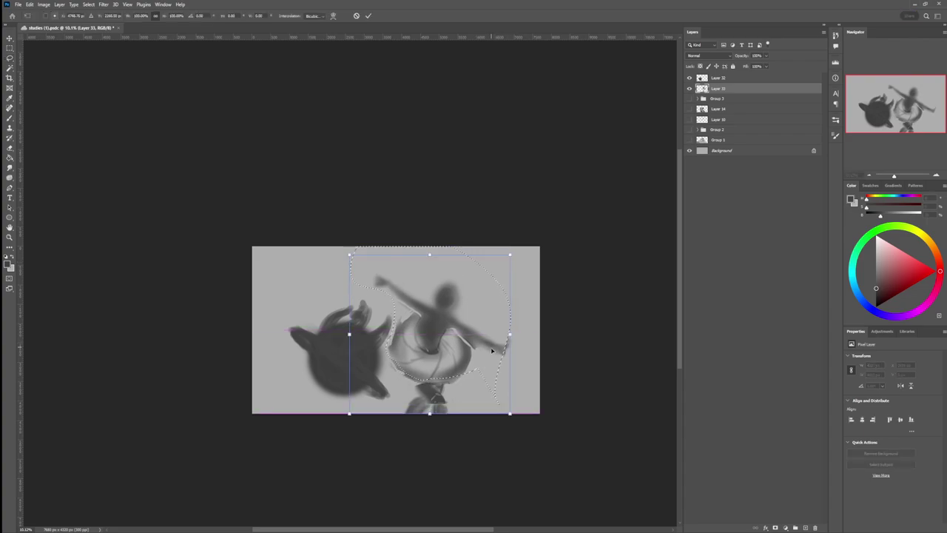
pyautogui.press('Return')
# Step: Erase along the leg and the skirt's upper right edge to separate the shapes
pyautogui.press('e')
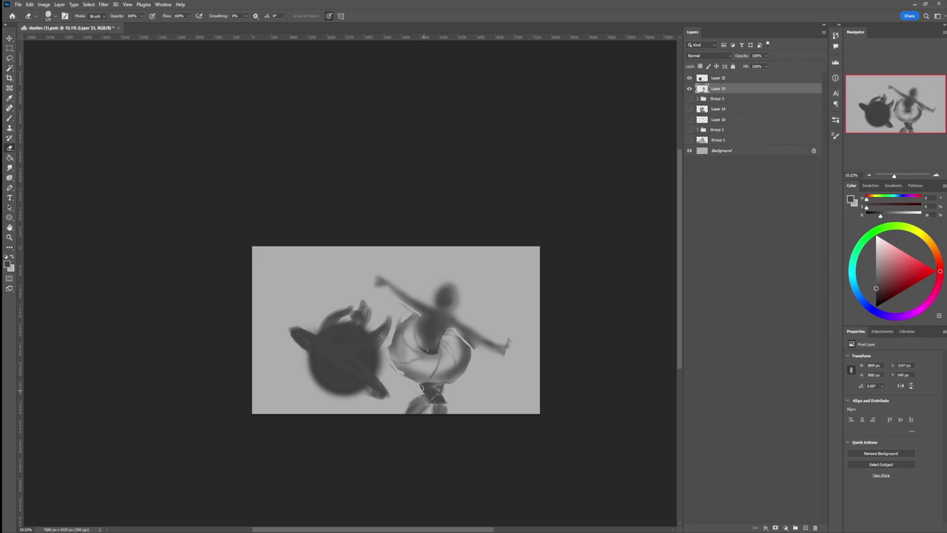
pyautogui.moveTo(432, 400)
pyautogui.mouseDown()
pyautogui.moveTo(437, 410)
pyautogui.moveTo(416, 387)
pyautogui.moveTo(475, 374)
pyautogui.moveTo(466, 381)
pyautogui.moveTo(416, 345)
pyautogui.moveTo(387, 309)
pyautogui.moveTo(494, 325)
pyautogui.moveTo(459, 358)
pyautogui.moveTo(477, 331)
pyautogui.mouseUp()
# Step: Lasso the head, torso and arms, rotate them about 5° counterclockwise and reposition them over the skirt
pyautogui.press('z')
pyautogui.press('l')
pyautogui.hotkey('ctrl', 't')
pyautogui.moveTo(517, 330); pyautogui.dragTo(515, 321)
pyautogui.moveTo(479, 321); pyautogui.dragTo(479, 328)
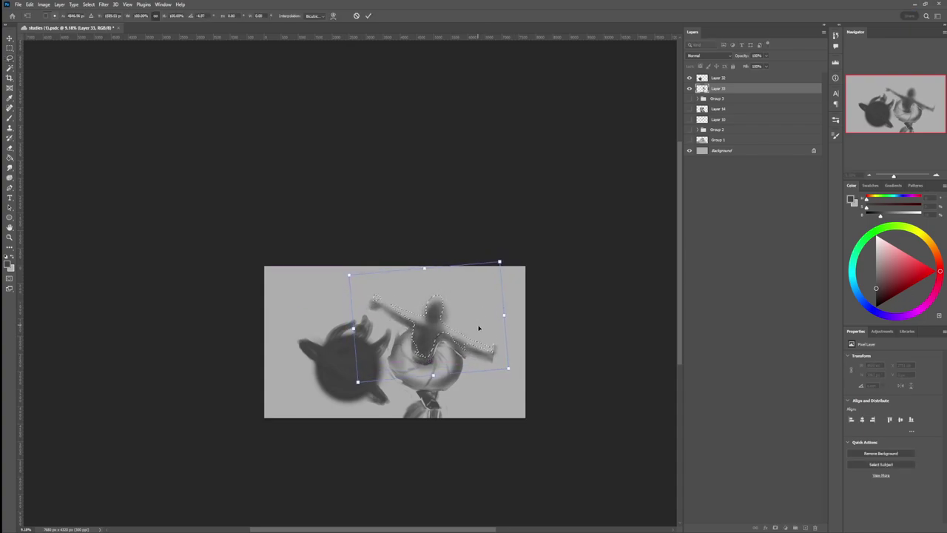
pyautogui.press('Return')
pyautogui.hotkey('ctrl', 'd')
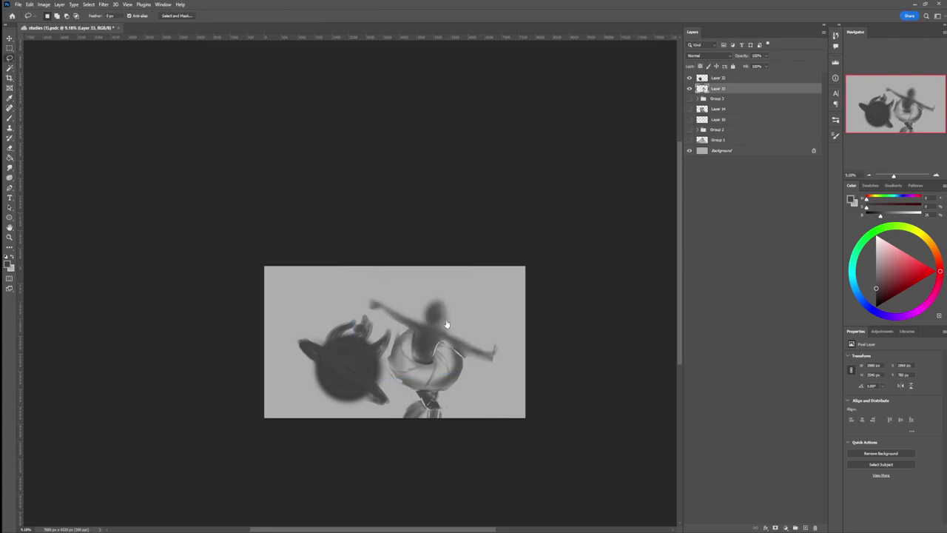
# Step: Lasso the figure's head and shift it slightly to the right
pyautogui.press('b')
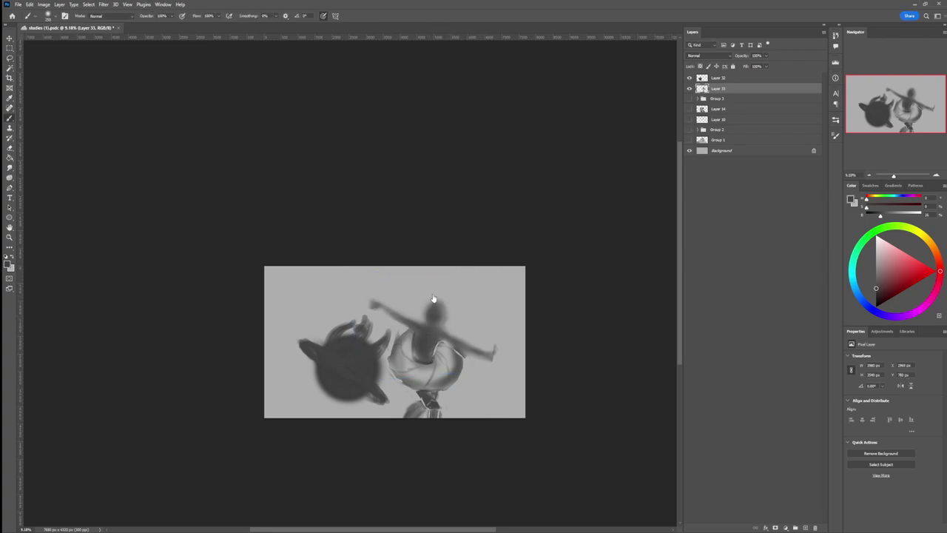
pyautogui.press('l')
pyautogui.moveTo(437, 331); pyautogui.dragTo(435, 326)
pyautogui.hotkey('ctrl', 't')
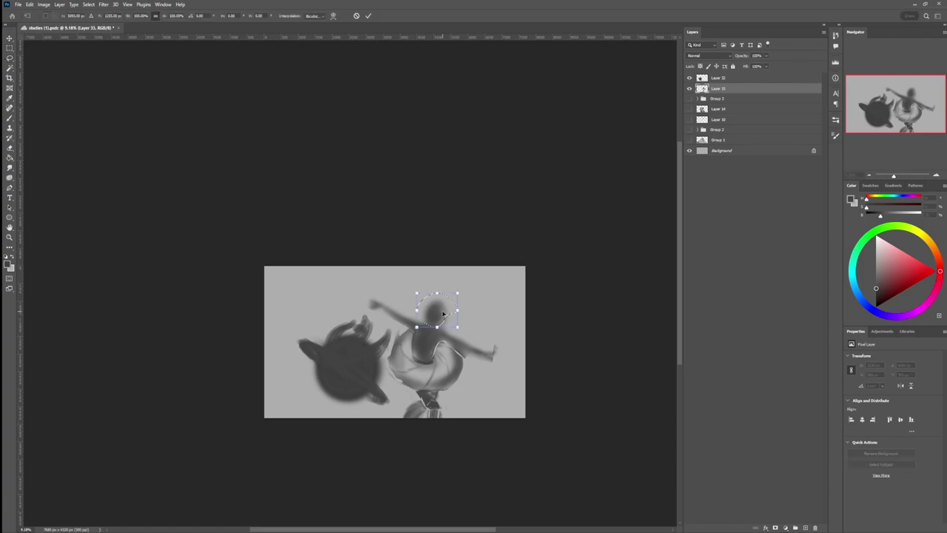
pyautogui.press('Return')
pyautogui.hotkey('ctrl', 'd')
# Step: Paint tufts of hair around the figure's head and darken the right shoulder
pyautogui.press('b')
pyautogui.moveTo(431, 304); pyautogui.dragTo(437, 304)
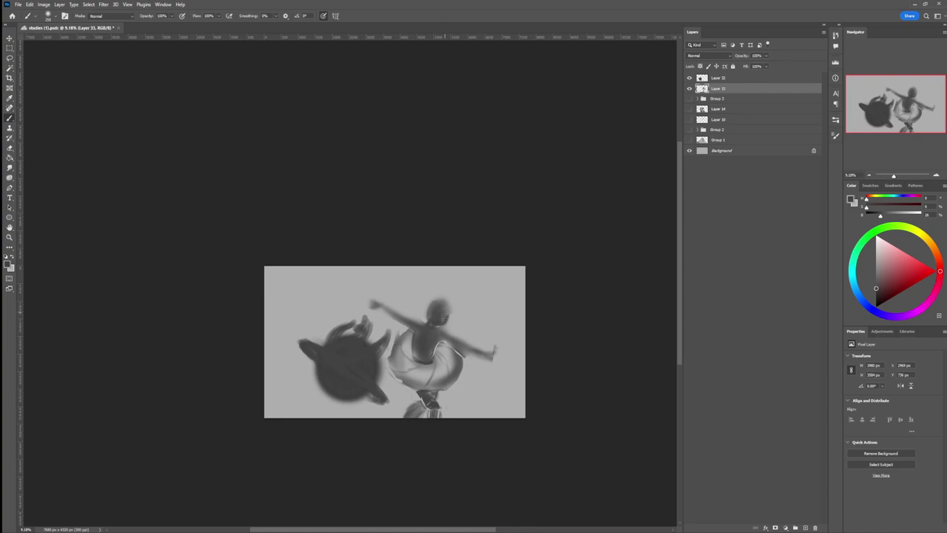
pyautogui.moveTo(442, 298); pyautogui.dragTo(447, 308)
pyautogui.moveTo(438, 298)
pyautogui.mouseDown()
pyautogui.moveTo(430, 290)
pyautogui.moveTo(449, 301)
pyautogui.moveTo(442, 296)
pyautogui.mouseUp()
pyautogui.moveTo(449, 304); pyautogui.dragTo(451, 314)
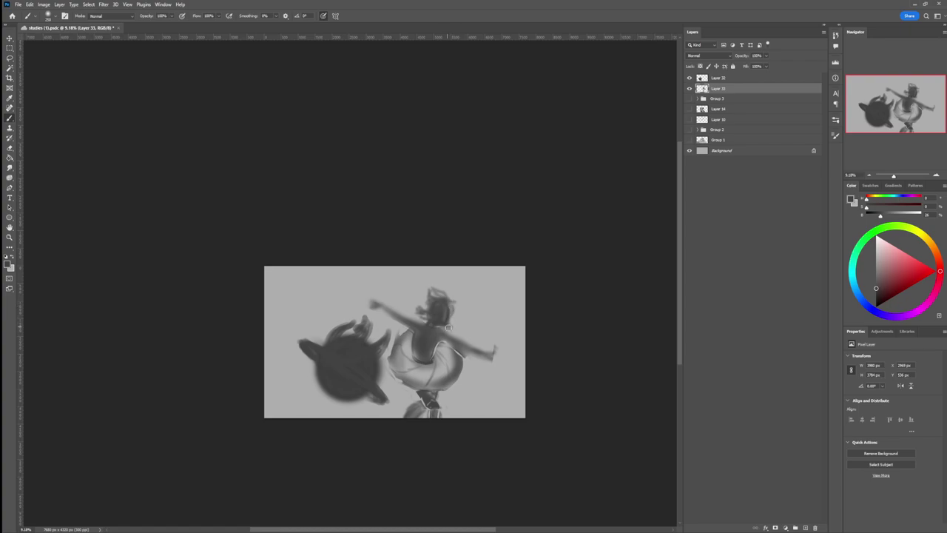
pyautogui.moveTo(446, 334)
pyautogui.mouseDown()
pyautogui.moveTo(445, 345)
pyautogui.moveTo(454, 345)
pyautogui.mouseUp()
pyautogui.press('z')
pyautogui.scroll(-2, 435, 366)
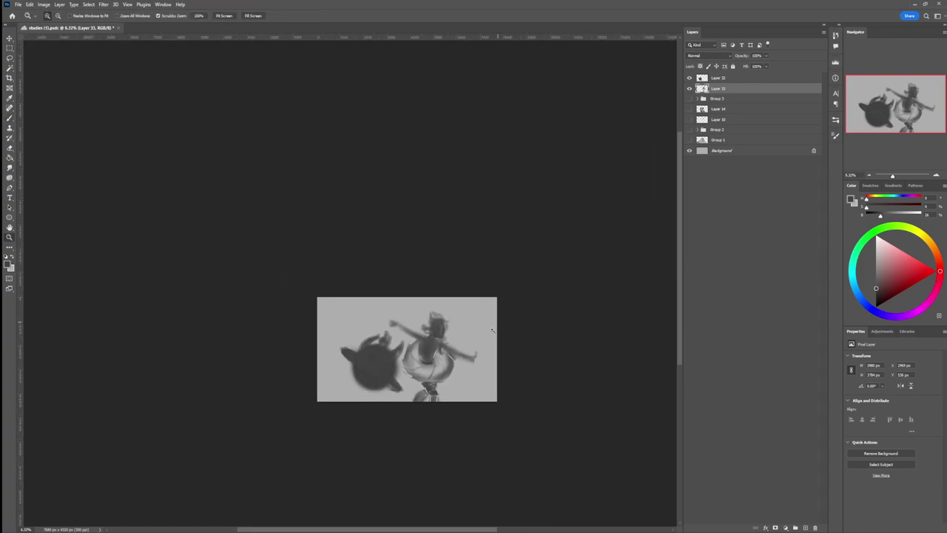
pyautogui.scroll(2, 435, 386)
pyautogui.press('b')
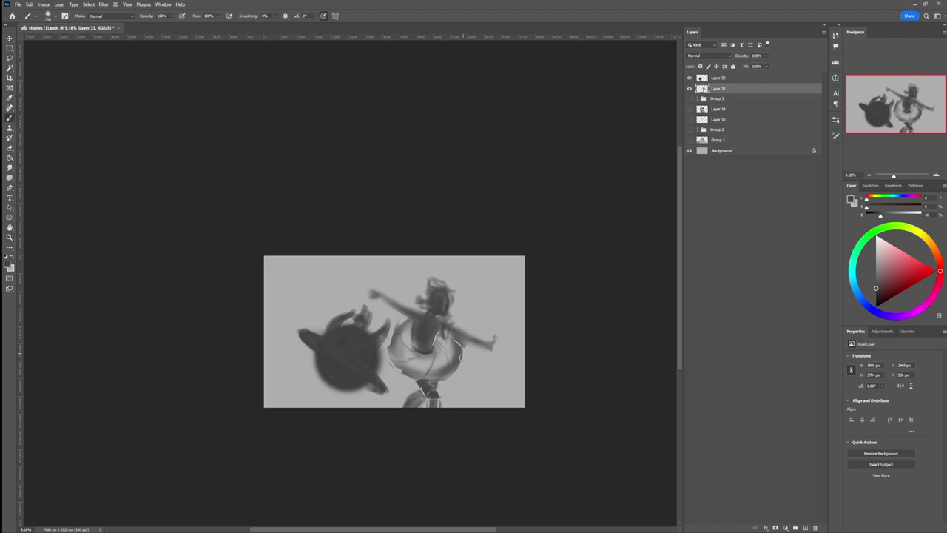
# Step: Add a new layer directly above Group 3, beneath the figure's layer
pyautogui.click(726, 100)
pyautogui.hotkey('ctrl', 'alt', 'shift', 'n')
pyautogui.moveTo(548, 405); pyautogui.dragTo(453, 361)
pyautogui.moveTo(546, 402); pyautogui.dragTo(463, 364)
pyautogui.hotkey('ctrl', 'z')
pyautogui.hotkey('ctrl', 'z')
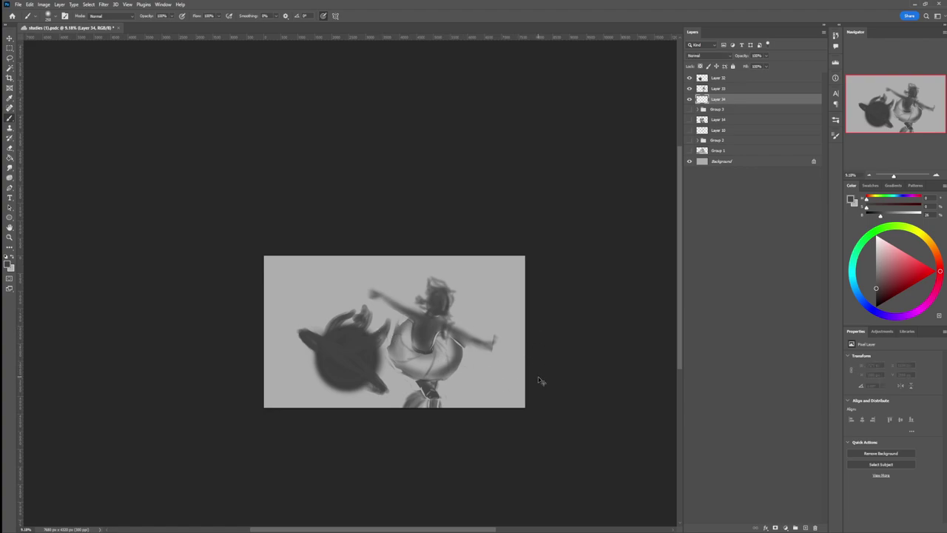
# Step: Paint four thin perspective lines converging from the canvas's right side toward the figure
pyautogui.moveTo(541, 374); pyautogui.dragTo(460, 358)
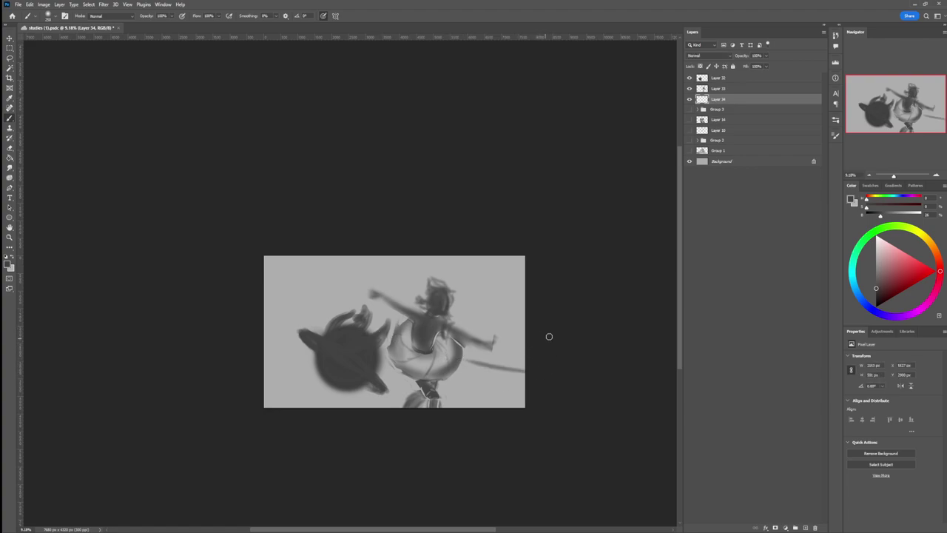
pyautogui.moveTo(547, 332); pyautogui.dragTo(471, 338)
pyautogui.hotkey('ctrl', 'z')
pyautogui.moveTo(535, 322); pyautogui.dragTo(455, 325)
pyautogui.moveTo(555, 273); pyautogui.dragTo(449, 290)
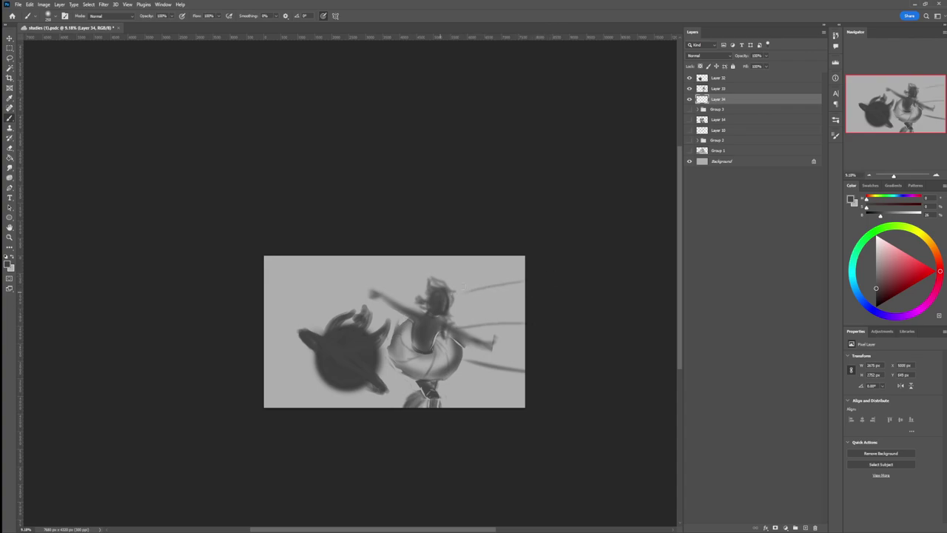
pyautogui.moveTo(525, 418); pyautogui.dragTo(441, 375)
# Step: Paint soft shadows across the floor beneath the figure and the creature with a larger brush
pyautogui.press(']')
pyautogui.press(']')
pyautogui.press(']')
pyautogui.press(']')
pyautogui.press(']')
pyautogui.press(']')
pyautogui.moveTo(497, 403)
pyautogui.mouseDown()
pyautogui.moveTo(426, 401)
pyautogui.moveTo(454, 389)
pyautogui.moveTo(362, 393)
pyautogui.moveTo(423, 385)
pyautogui.moveTo(378, 398)
pyautogui.moveTo(383, 408)
pyautogui.moveTo(451, 406)
pyautogui.moveTo(465, 384)
pyautogui.moveTo(391, 387)
pyautogui.moveTo(384, 372)
pyautogui.moveTo(359, 393)
pyautogui.moveTo(395, 372)
pyautogui.mouseUp()
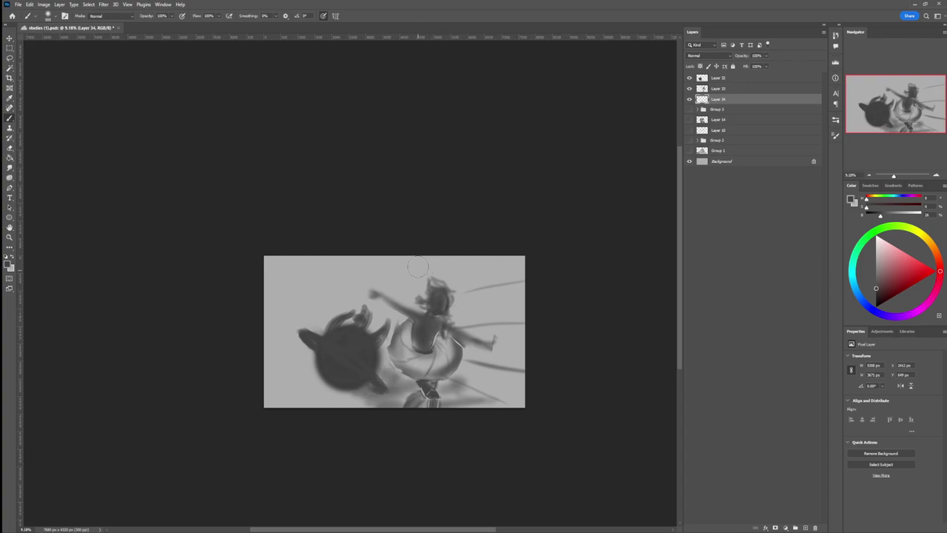
# Step: Paint loose vertical strokes in the upper right background beside the figure's head
pyautogui.moveTo(502, 256)
pyautogui.mouseDown()
pyautogui.moveTo(472, 315)
pyautogui.moveTo(489, 318)
pyautogui.moveTo(509, 265)
pyautogui.moveTo(478, 302)
pyautogui.moveTo(491, 311)
pyautogui.moveTo(507, 300)
pyautogui.moveTo(485, 260)
pyautogui.moveTo(495, 330)
pyautogui.moveTo(530, 274)
pyautogui.moveTo(522, 327)
pyautogui.mouseUp()
pyautogui.moveTo(461, 259); pyautogui.dragTo(427, 286)
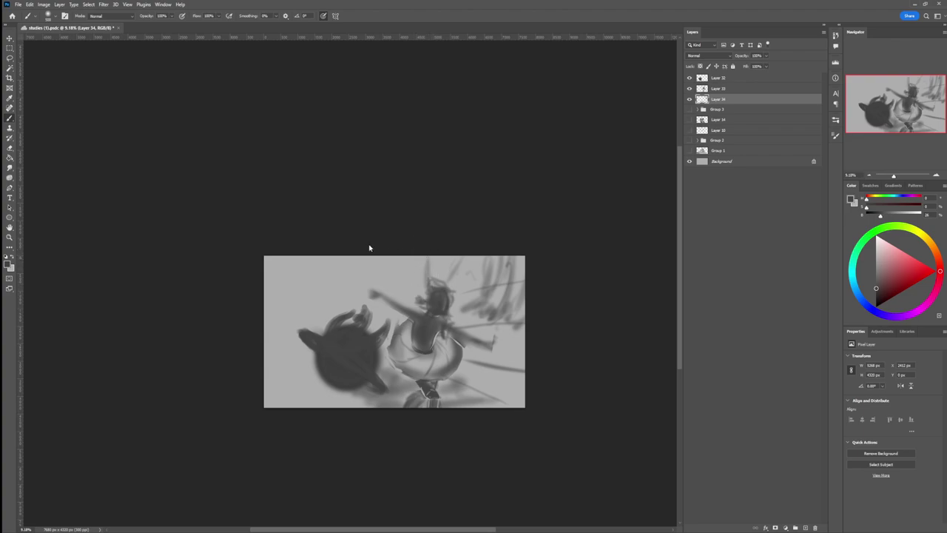
# Step: Lasso the wall area left of the figure, down to a slanted floor line, and fill it with dark grey
pyautogui.press('l')
pyautogui.moveTo(424, 255)
pyautogui.mouseDown()
pyautogui.moveTo(427, 320)
pyautogui.moveTo(384, 295)
pyautogui.moveTo(383, 307)
pyautogui.moveTo(403, 320)
pyautogui.moveTo(387, 365)
pyautogui.moveTo(299, 393)
pyautogui.moveTo(244, 386)
pyautogui.moveTo(288, 227)
pyautogui.moveTo(443, 221)
pyautogui.mouseUp()
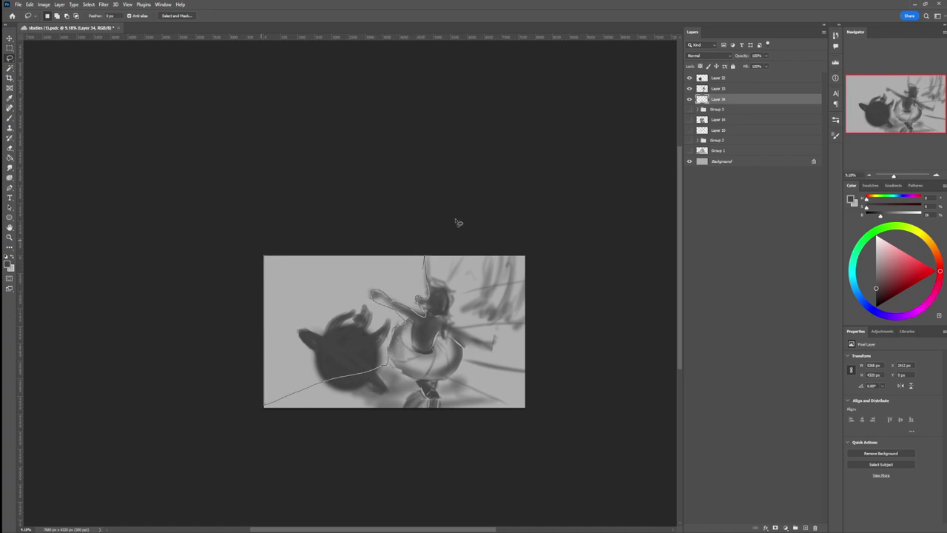
pyautogui.press('b')
pyautogui.moveTo(325, 239)
pyautogui.mouseDown()
pyautogui.moveTo(201, 328)
pyautogui.moveTo(326, 243)
pyautogui.moveTo(427, 227)
pyautogui.moveTo(329, 278)
pyautogui.moveTo(237, 367)
pyautogui.moveTo(274, 296)
pyautogui.moveTo(337, 231)
pyautogui.moveTo(291, 255)
pyautogui.moveTo(247, 343)
pyautogui.moveTo(293, 332)
pyautogui.moveTo(308, 348)
pyautogui.moveTo(288, 395)
pyautogui.moveTo(350, 300)
pyautogui.moveTo(321, 321)
pyautogui.moveTo(354, 289)
pyautogui.moveTo(378, 277)
pyautogui.moveTo(368, 337)
pyautogui.moveTo(408, 287)
pyautogui.moveTo(406, 266)
pyautogui.moveTo(394, 323)
pyautogui.moveTo(433, 281)
pyautogui.mouseUp()
# Step: Pick a lighter grey with 61% brightness and paint a vertical light band down the selected wall, left of the creature
pyautogui.click(876, 263)
pyautogui.press('[')
pyautogui.press('[')
pyautogui.press('[')
pyautogui.press('[')
pyautogui.press('[')
pyautogui.press('[')
pyautogui.press('[')
pyautogui.press('[')
pyautogui.press('[')
pyautogui.press('[')
pyautogui.press('[')
pyautogui.press('[')
pyautogui.press('[')
pyautogui.press('[')
pyautogui.press('[')
pyautogui.press('[')
pyautogui.press('[')
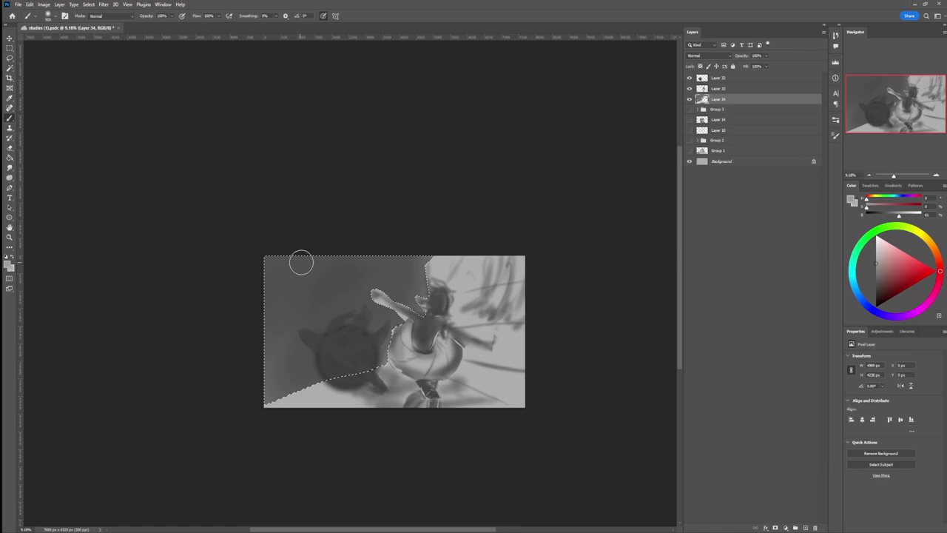
pyautogui.moveTo(298, 249); pyautogui.dragTo(299, 391)
pyautogui.hotkey('ctrl', 'z')
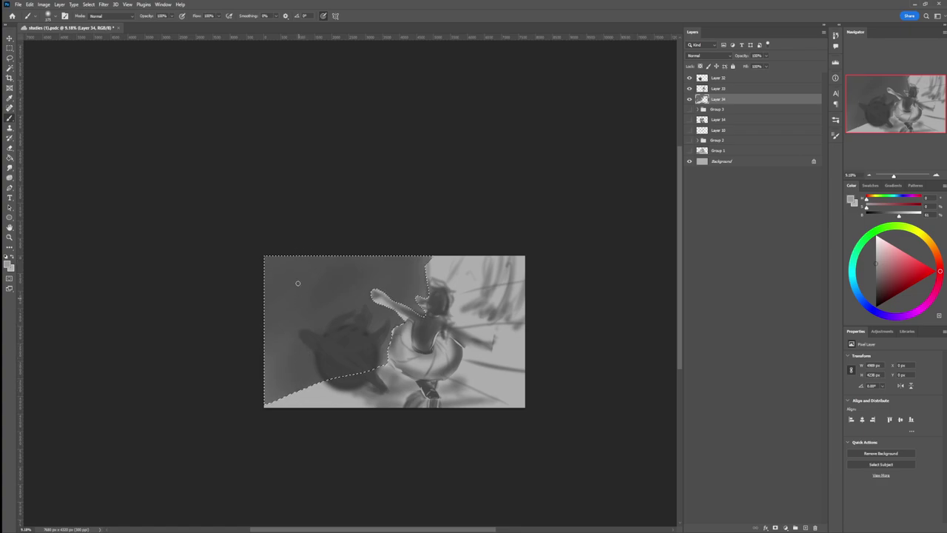
pyautogui.moveTo(288, 251); pyautogui.dragTo(300, 416)
pyautogui.press(']')
pyautogui.press(']')
pyautogui.press(']')
pyautogui.press(']')
pyautogui.press(']')
pyautogui.press(']')
pyautogui.press(']')
pyautogui.press(']')
pyautogui.moveTo(291, 333); pyautogui.dragTo(287, 228)
pyautogui.moveTo(288, 231); pyautogui.dragTo(300, 409)
pyautogui.moveTo(292, 237); pyautogui.dragTo(300, 410)
# Step: Paint a light horizontal band across the wall behind the creature and clear the selection
pyautogui.press('[')
pyautogui.press('[')
pyautogui.press('[')
pyautogui.press('[')
pyautogui.press('[')
pyautogui.press('[')
pyautogui.press('[')
pyautogui.press('[')
pyautogui.press('[')
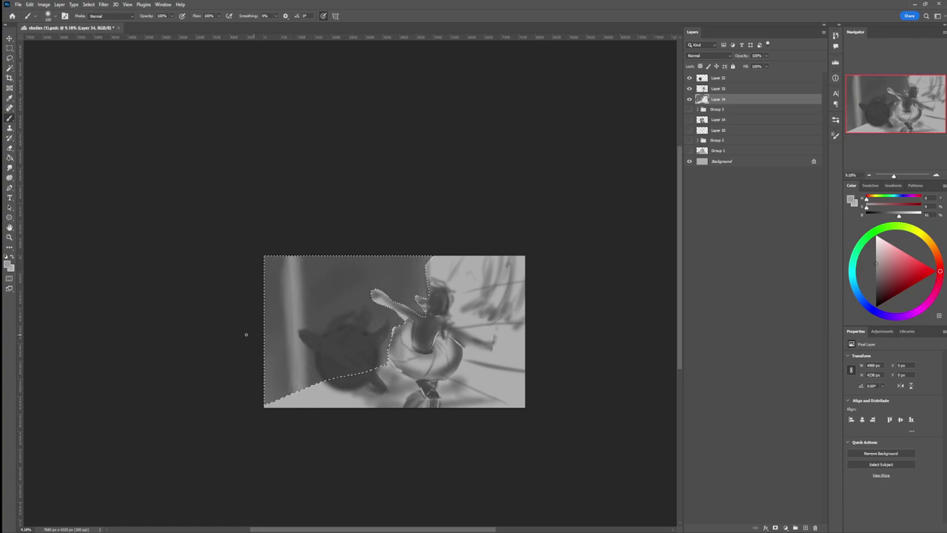
pyautogui.press(']')
pyautogui.press(']')
pyautogui.press(']')
pyautogui.press(']')
pyautogui.press(']')
pyautogui.press(']')
pyautogui.press(']')
pyautogui.press(']')
pyautogui.moveTo(244, 333)
pyautogui.mouseDown()
pyautogui.moveTo(397, 328)
pyautogui.moveTo(273, 332)
pyautogui.moveTo(378, 324)
pyautogui.mouseUp()
pyautogui.hotkey('ctrl', 'd')
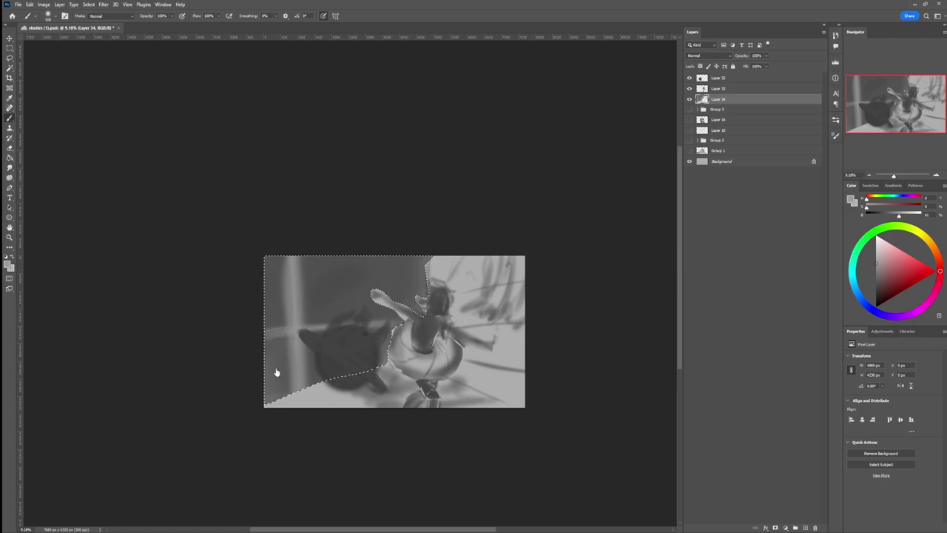
# Step: Paint light grey along the slanted floor line in the lower left to soften the wall's edge
pyautogui.press('l')
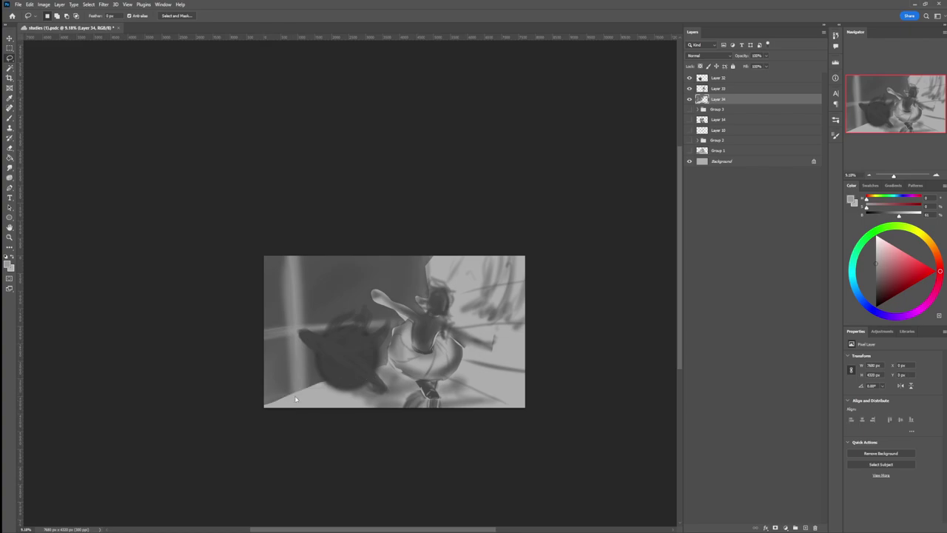
pyautogui.press('b')
pyautogui.moveTo(263, 404)
pyautogui.mouseDown()
pyautogui.moveTo(343, 381)
pyautogui.moveTo(325, 382)
pyautogui.mouseUp()
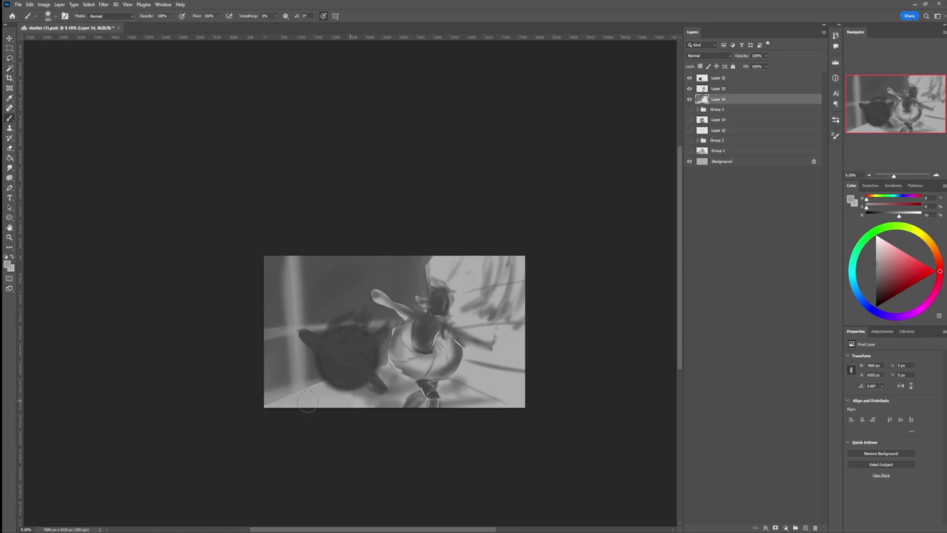
# Step: Sample the wall's dark grey and darken the floor along the canvas's lower edge with a larger brush
pyautogui.keyDown('alt'); pyautogui.click(282, 377); pyautogui.keyUp('alt')
pyautogui.press(']')
pyautogui.press(']')
pyautogui.press(']')
pyautogui.moveTo(271, 409)
pyautogui.mouseDown()
pyautogui.moveTo(375, 406)
pyautogui.moveTo(310, 390)
pyautogui.moveTo(322, 389)
pyautogui.moveTo(279, 403)
pyautogui.moveTo(328, 389)
pyautogui.moveTo(401, 403)
pyautogui.moveTo(397, 378)
pyautogui.moveTo(358, 417)
pyautogui.moveTo(295, 404)
pyautogui.moveTo(330, 409)
pyautogui.moveTo(401, 437)
pyautogui.mouseUp()
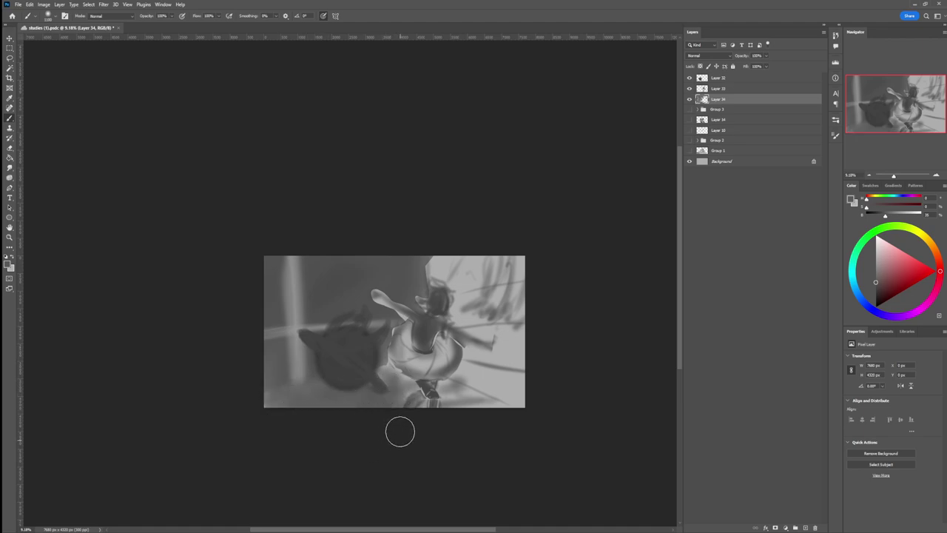
# Step: Darken the floor right of the skirt and paint dark vertical strokes over the upper right background
pyautogui.moveTo(504, 390)
pyautogui.mouseDown()
pyautogui.moveTo(534, 411)
pyautogui.moveTo(472, 370)
pyautogui.moveTo(471, 382)
pyautogui.moveTo(521, 396)
pyautogui.moveTo(470, 368)
pyautogui.moveTo(528, 376)
pyautogui.mouseUp()
pyautogui.press('[')
pyautogui.press('[')
pyautogui.press('[')
pyautogui.moveTo(478, 360)
pyautogui.mouseDown()
pyautogui.moveTo(531, 368)
pyautogui.moveTo(465, 353)
pyautogui.moveTo(514, 365)
pyautogui.moveTo(477, 352)
pyautogui.moveTo(528, 347)
pyautogui.mouseUp()
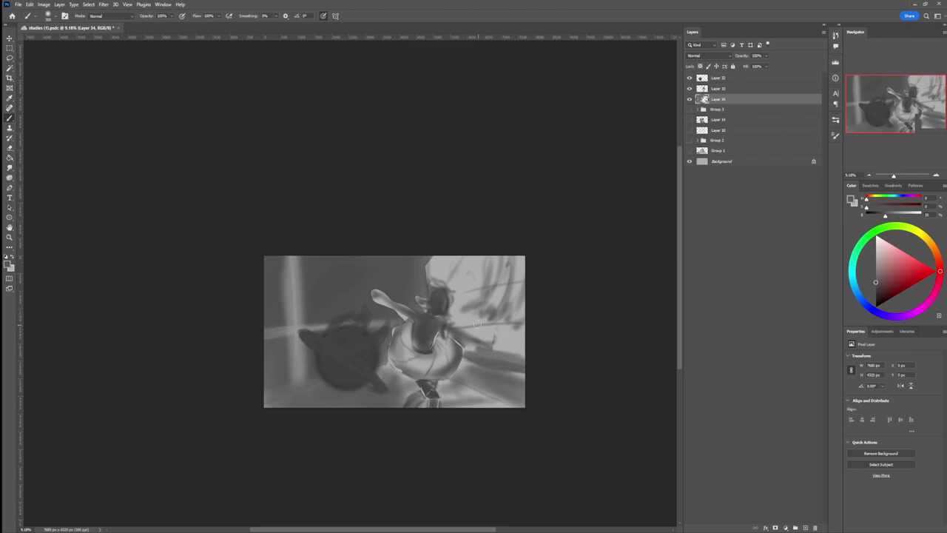
pyautogui.moveTo(474, 265)
pyautogui.mouseDown()
pyautogui.moveTo(480, 293)
pyautogui.moveTo(466, 328)
pyautogui.moveTo(480, 264)
pyautogui.moveTo(475, 324)
pyautogui.moveTo(486, 297)
pyautogui.moveTo(489, 262)
pyautogui.moveTo(497, 328)
pyautogui.moveTo(495, 256)
pyautogui.moveTo(506, 329)
pyautogui.moveTo(482, 326)
pyautogui.moveTo(497, 328)
pyautogui.moveTo(498, 318)
pyautogui.moveTo(480, 322)
pyautogui.moveTo(511, 324)
pyautogui.moveTo(497, 334)
pyautogui.moveTo(506, 338)
pyautogui.moveTo(480, 347)
pyautogui.moveTo(501, 342)
pyautogui.moveTo(506, 357)
pyautogui.moveTo(483, 348)
pyautogui.moveTo(473, 364)
pyautogui.moveTo(489, 350)
pyautogui.moveTo(501, 363)
pyautogui.moveTo(474, 371)
pyautogui.moveTo(508, 315)
pyautogui.moveTo(503, 279)
pyautogui.moveTo(471, 294)
pyautogui.moveTo(511, 224)
pyautogui.mouseUp()
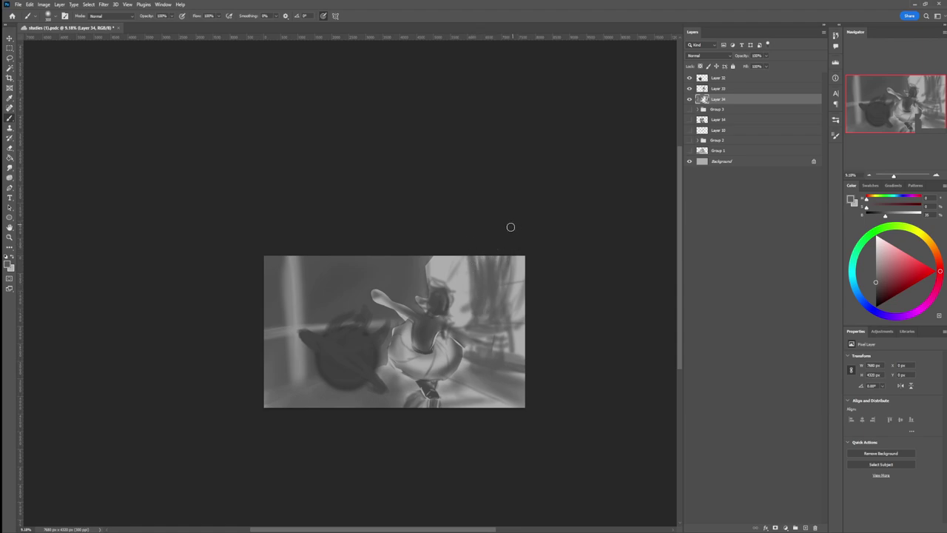
# Step: Sample the light grey beside the head, adjust the brush size, and paint diagonal light strokes over the dark wall near the raised arm
pyautogui.keyDown('alt'); pyautogui.click(435, 266); pyautogui.keyUp('alt')
pyautogui.moveTo(419, 286)
pyautogui.mouseDown()
pyautogui.moveTo(441, 279)
pyautogui.moveTo(409, 290)
pyautogui.moveTo(433, 271)
pyautogui.moveTo(416, 311)
pyautogui.moveTo(447, 266)
pyautogui.moveTo(416, 286)
pyautogui.mouseUp()
pyautogui.press(']')
pyautogui.press(']')
pyautogui.press(']')
pyautogui.press(']')
pyautogui.press(']')
pyautogui.press(']')
pyautogui.press(']')
pyautogui.press(']')
pyautogui.press(']')
pyautogui.press(']')
pyautogui.press(']')
pyautogui.press(']')
pyautogui.press(']')
pyautogui.press('[')
pyautogui.press('[')
pyautogui.press('[')
pyautogui.press('[')
pyautogui.press('[')
pyautogui.press('[')
pyautogui.press('[')
pyautogui.press('[')
pyautogui.press('[')
pyautogui.press('[')
pyautogui.press('[')
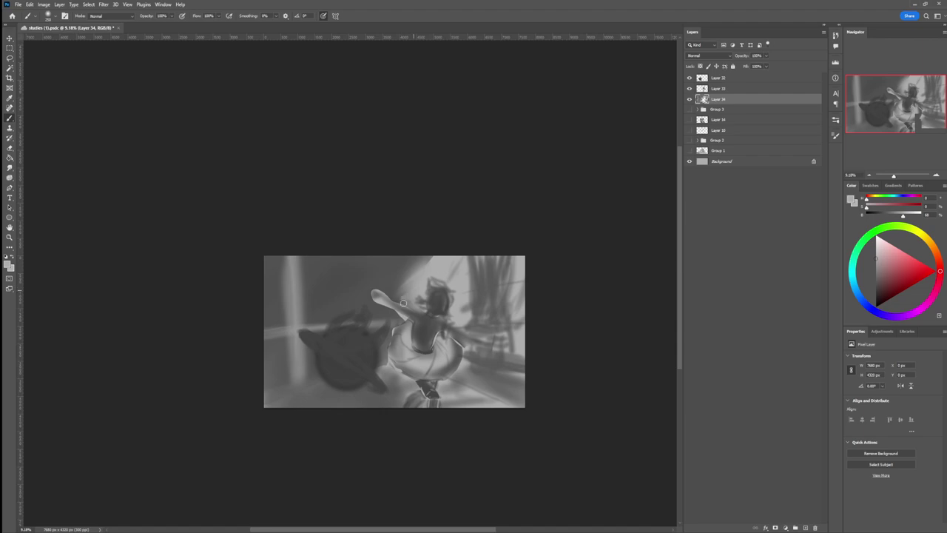
pyautogui.moveTo(412, 259); pyautogui.dragTo(367, 305)
pyautogui.press('[')
pyautogui.press('[')
pyautogui.press('[')
pyautogui.moveTo(419, 266); pyautogui.dragTo(389, 313)
# Step: Paint slanted dark grey strokes over the background around and right of the head, breaking them up with sampled light grey
pyautogui.keyDown('alt'); pyautogui.click(484, 281); pyautogui.keyUp('alt')
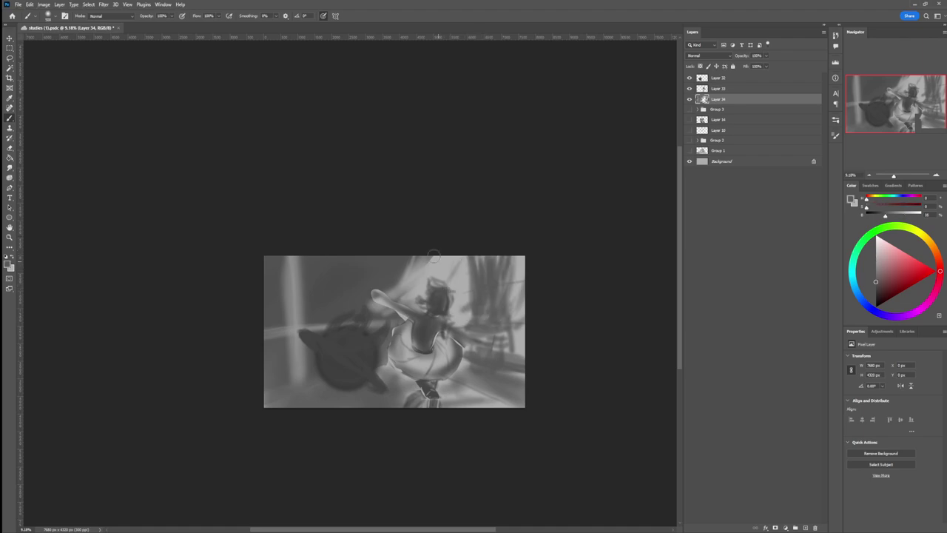
pyautogui.moveTo(447, 258)
pyautogui.mouseDown()
pyautogui.moveTo(432, 272)
pyautogui.moveTo(438, 279)
pyautogui.mouseUp()
pyautogui.press('[')
pyautogui.press('[')
pyautogui.moveTo(506, 256)
pyautogui.mouseDown()
pyautogui.moveTo(520, 290)
pyautogui.moveTo(480, 312)
pyautogui.mouseUp()
pyautogui.keyDown('alt'); pyautogui.click(517, 295); pyautogui.keyUp('alt')
pyautogui.moveTo(513, 275)
pyautogui.mouseDown()
pyautogui.moveTo(481, 315)
pyautogui.moveTo(501, 316)
pyautogui.mouseUp()
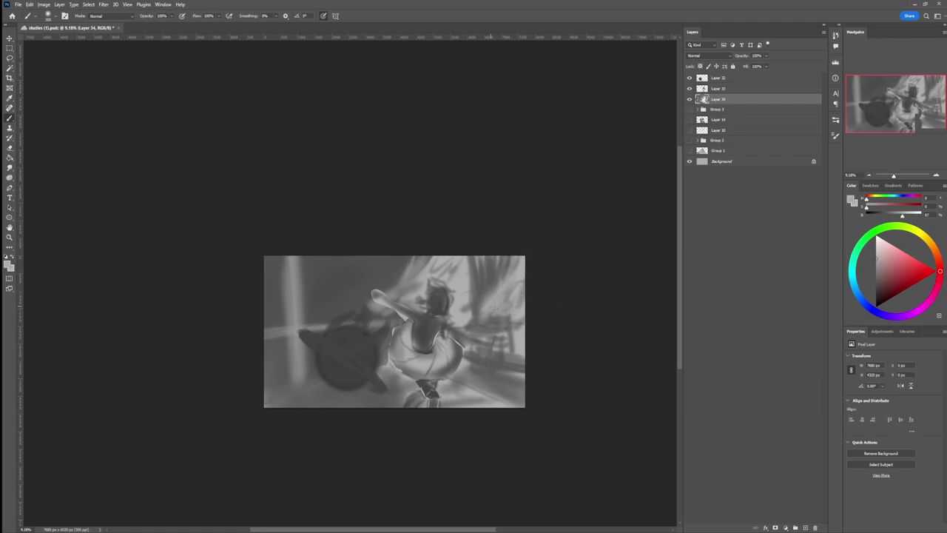
# Step: Merge the three visible painting layers into one and lower the merged layer's opacity to 60%
pyautogui.press('z')
pyautogui.moveTo(451, 356); pyautogui.dragTo(435, 336)
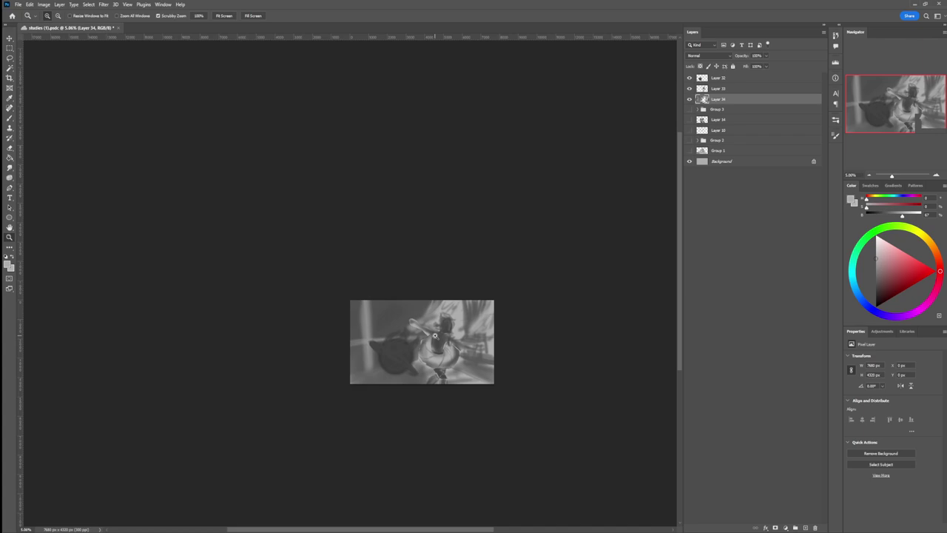
pyautogui.moveTo(474, 355); pyautogui.dragTo(520, 310)
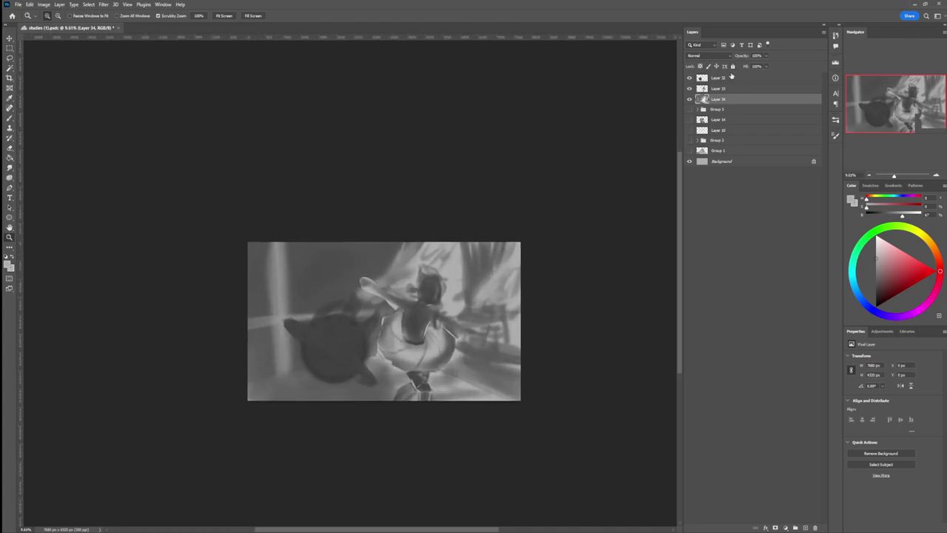
pyautogui.click(729, 77)
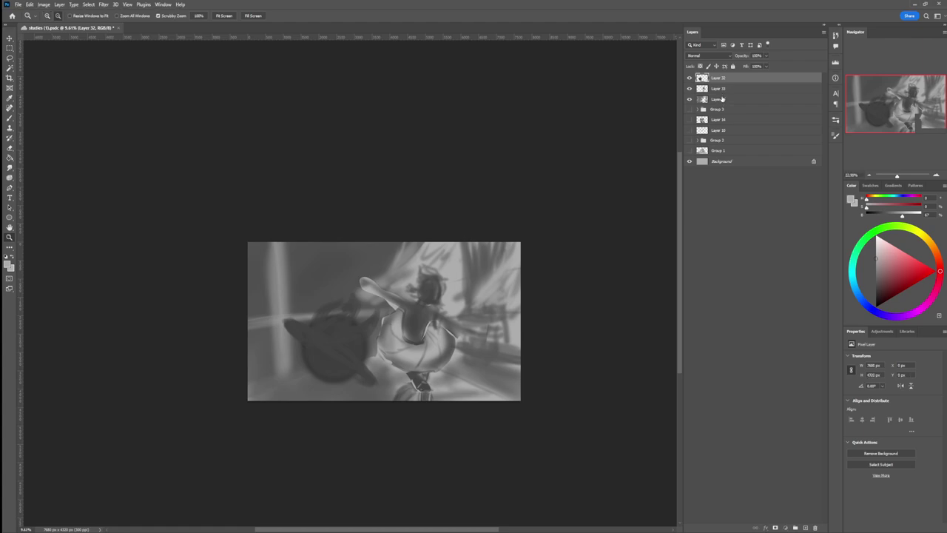
pyautogui.keyDown('shift'); pyautogui.click(719, 99); pyautogui.keyUp('shift')
pyautogui.hotkey('ctrl', '0')
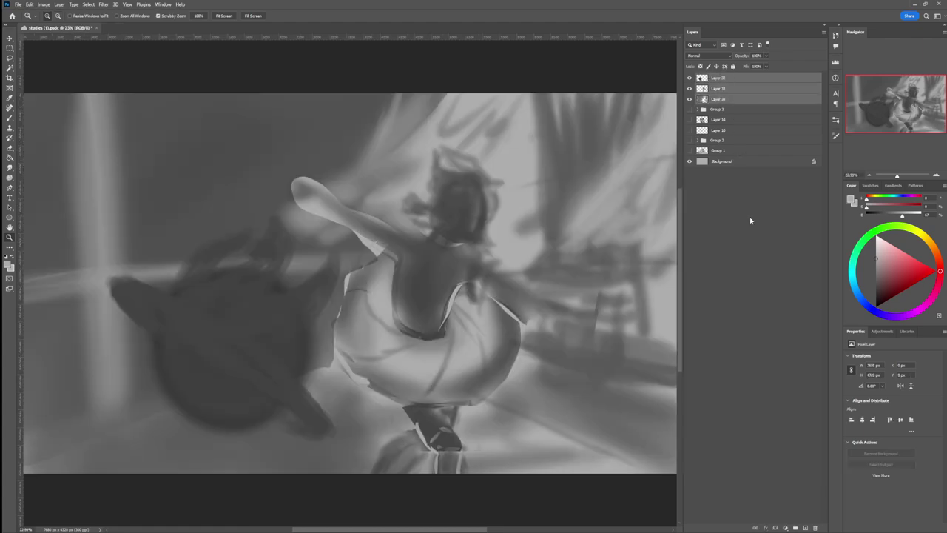
pyautogui.hotkey('ctrl', 'e')
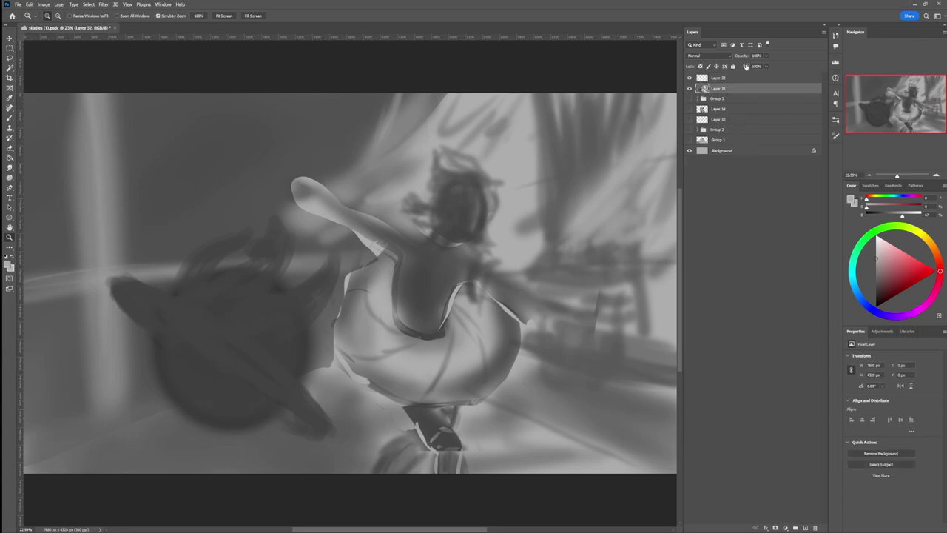
pyautogui.moveTo(740, 56); pyautogui.dragTo(737, 58)
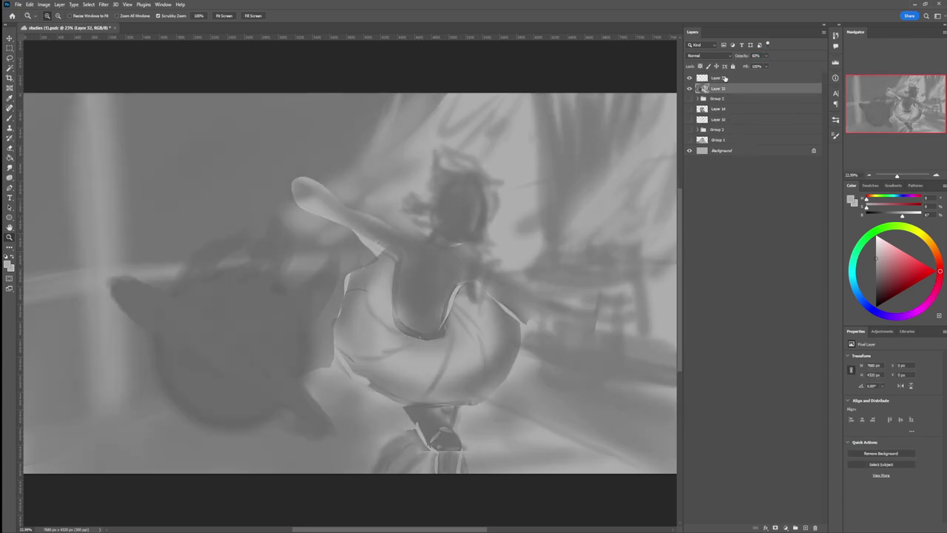
# Step: Add a new layer above the faded painting and set up a small hard brush in black for line work
pyautogui.hotkey('ctrl', 'shift', 'alt', 'n')
pyautogui.moveTo(522, 333)
pyautogui.mouseDown()
pyautogui.moveTo(492, 327)
pyautogui.moveTo(540, 303)
pyautogui.mouseUp()
pyautogui.click(538, 300)
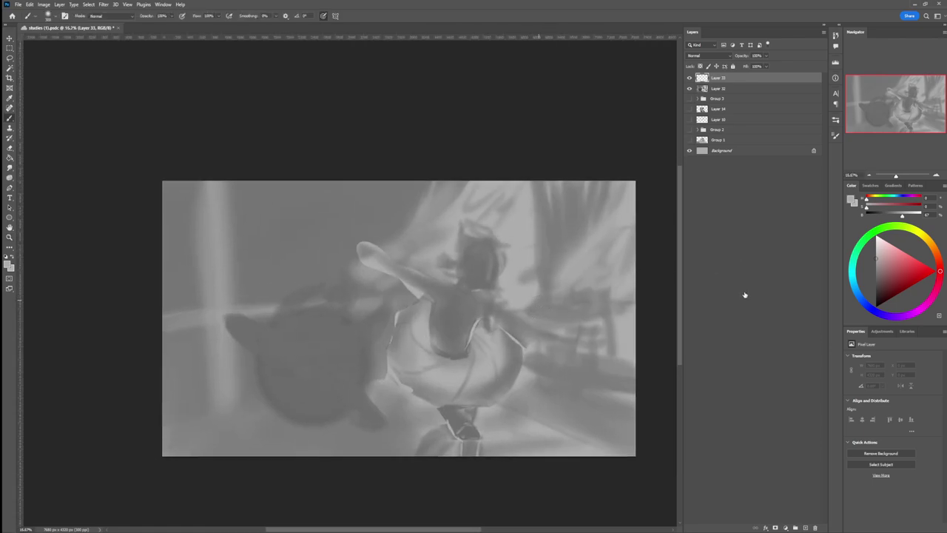
pyautogui.click(512, 375)
pyautogui.moveTo(467, 281)
pyautogui.mouseDown()
pyautogui.moveTo(485, 239)
pyautogui.moveTo(472, 283)
pyautogui.moveTo(486, 240)
pyautogui.moveTo(473, 282)
pyautogui.mouseUp()
pyautogui.press('d')
# Step: Sketch the figure's head as a black oval with a pointed jaw, undoing and redrawing strokes until the outline fits
pyautogui.hotkey('ctrl', 'z')
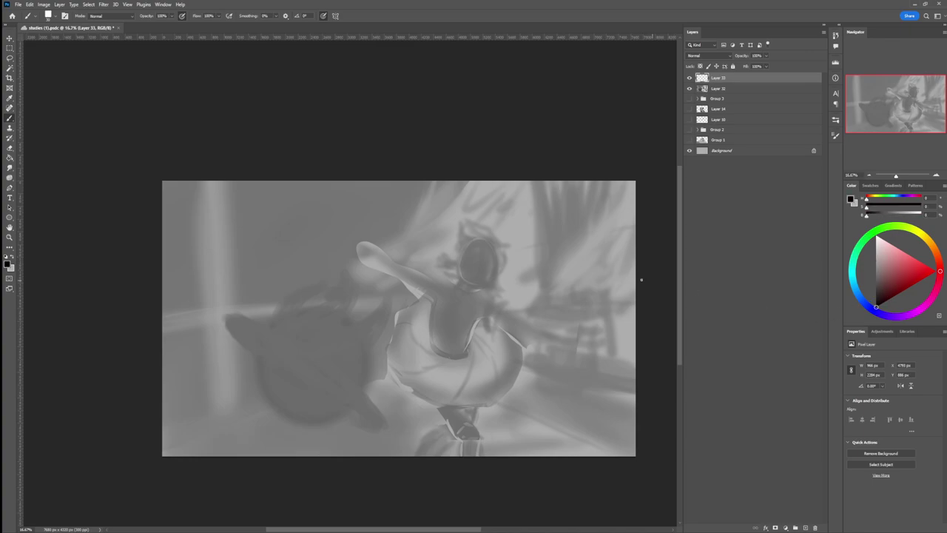
pyautogui.hotkey('ctrl', 'z')
pyautogui.moveTo(461, 284)
pyautogui.mouseDown()
pyautogui.moveTo(455, 262)
pyautogui.moveTo(460, 283)
pyautogui.mouseUp()
pyautogui.hotkey('ctrl', 'z')
pyautogui.moveTo(463, 244)
pyautogui.mouseDown()
pyautogui.moveTo(458, 280)
pyautogui.moveTo(492, 262)
pyautogui.moveTo(459, 247)
pyautogui.moveTo(497, 273)
pyautogui.moveTo(485, 240)
pyautogui.moveTo(463, 282)
pyautogui.moveTo(497, 250)
pyautogui.mouseUp()
pyautogui.hotkey('ctrl', 'z')
pyautogui.hotkey('ctrl', 'z')
pyautogui.moveTo(462, 280)
pyautogui.mouseDown()
pyautogui.moveTo(489, 241)
pyautogui.moveTo(460, 254)
pyautogui.moveTo(491, 279)
pyautogui.moveTo(486, 241)
pyautogui.mouseUp()
pyautogui.hotkey('ctrl', 'z')
pyautogui.moveTo(482, 284); pyautogui.dragTo(497, 286)
pyautogui.hotkey('ctrl', 'z')
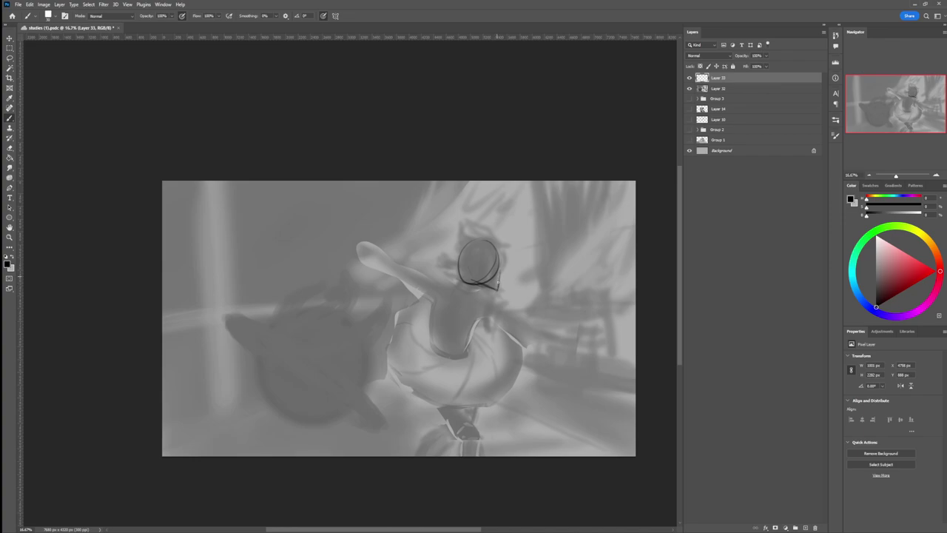
pyautogui.moveTo(495, 250); pyautogui.dragTo(500, 281)
pyautogui.moveTo(502, 289)
pyautogui.mouseDown()
pyautogui.moveTo(503, 257)
pyautogui.moveTo(505, 272)
pyautogui.mouseUp()
# Step: Refine the right side of the head by erasing overlapping lines and redrawing the outer contour
pyautogui.press('e')
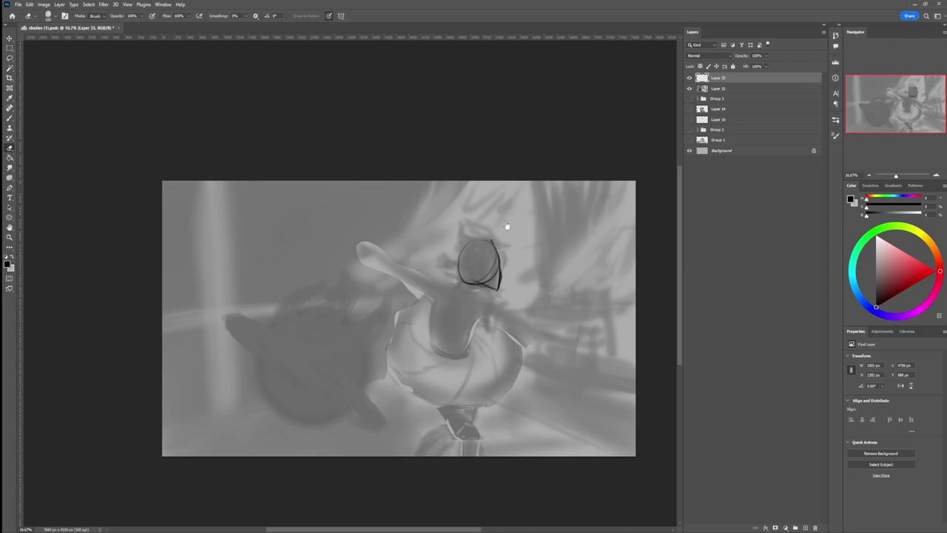
pyautogui.press('b')
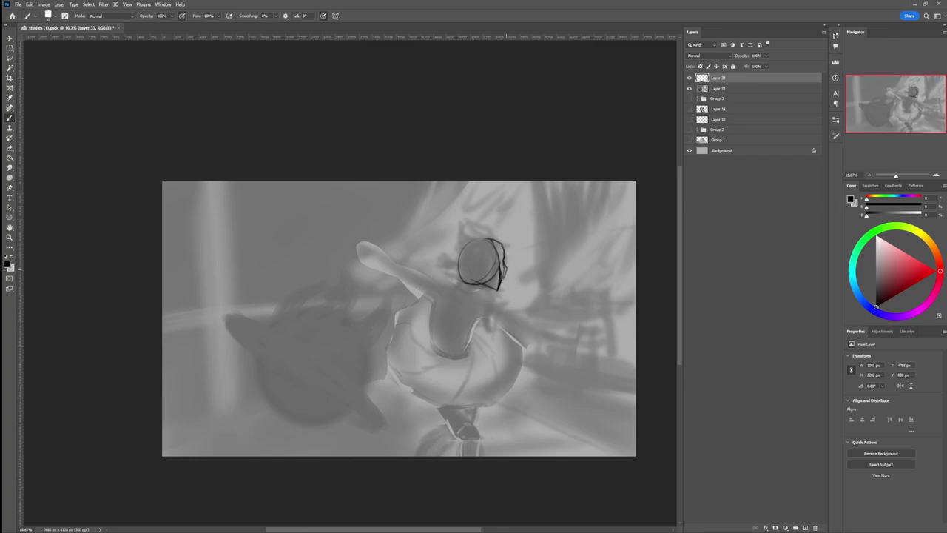
pyautogui.press('e')
pyautogui.moveTo(503, 265); pyautogui.dragTo(496, 277)
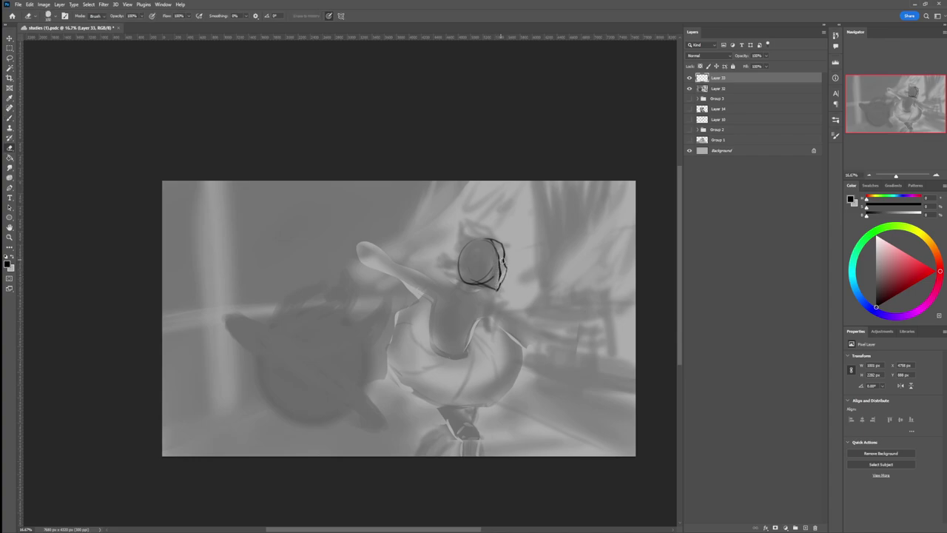
pyautogui.press('b')
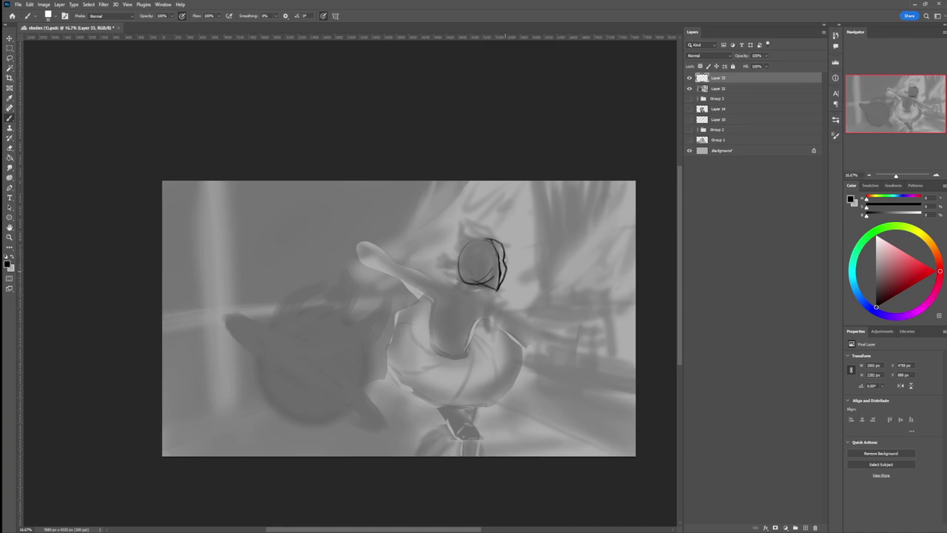
pyautogui.press('e')
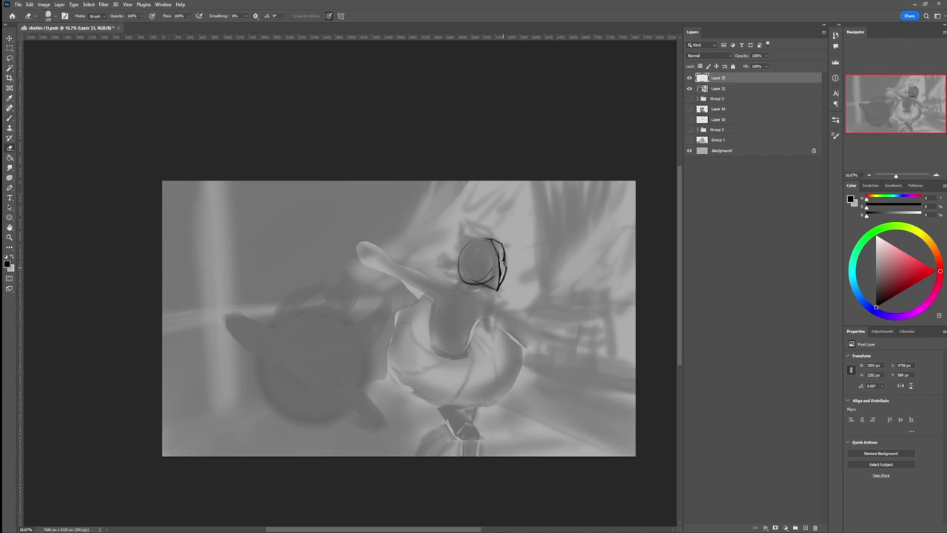
pyautogui.press('b')
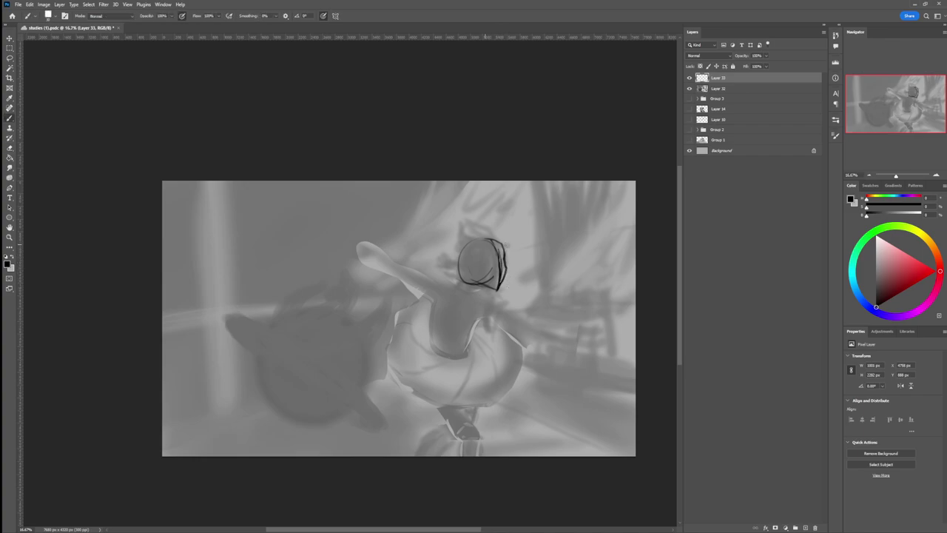
# Step: Clean up the lines at the bottom of the head and redraw the jaw and inner face strokes
pyautogui.press('e')
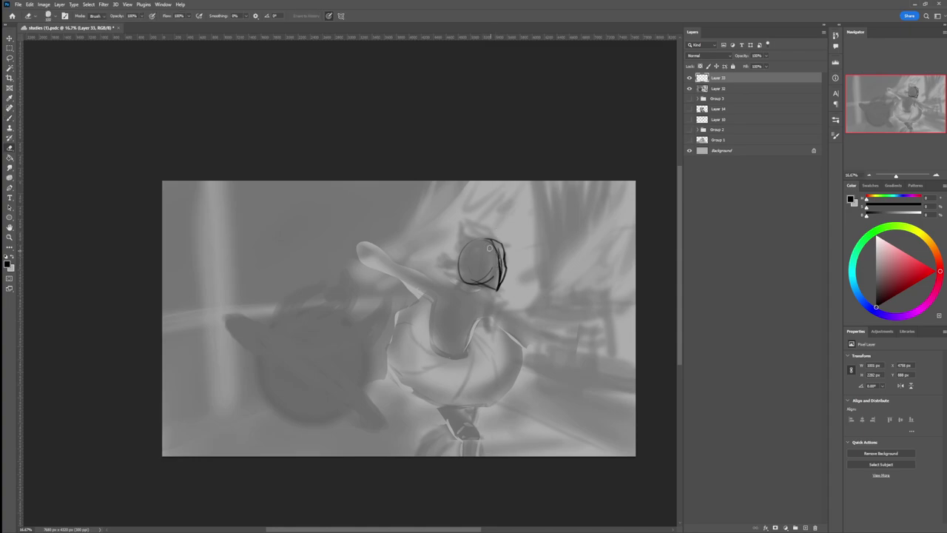
pyautogui.press('b')
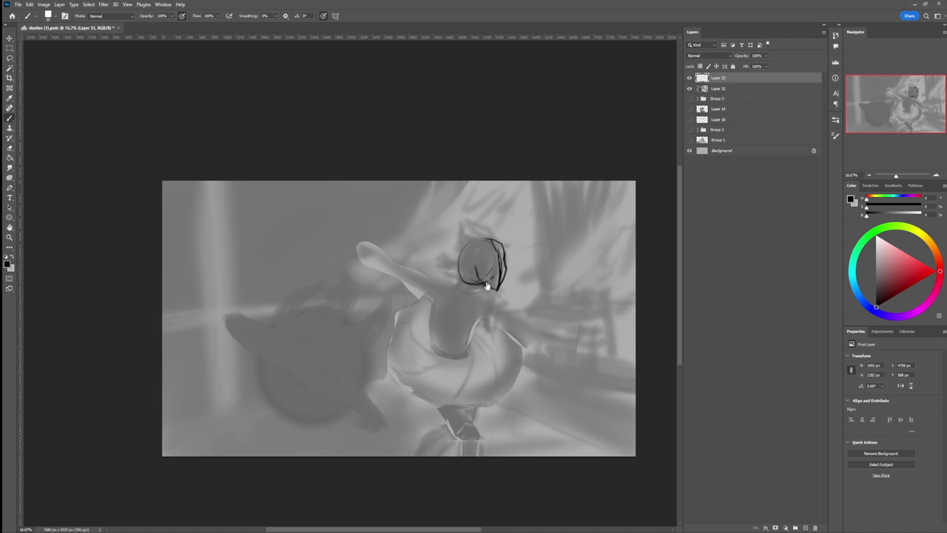
pyautogui.press('e')
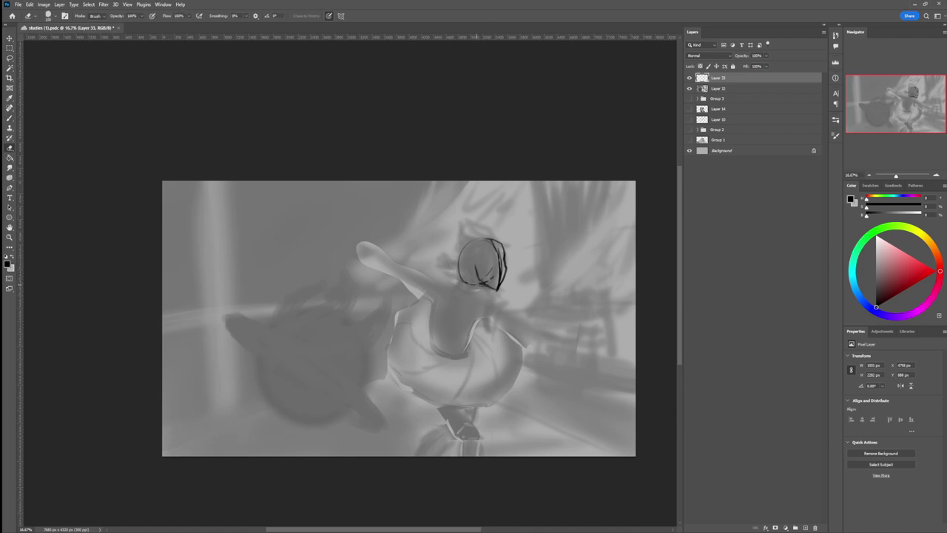
pyautogui.press('b')
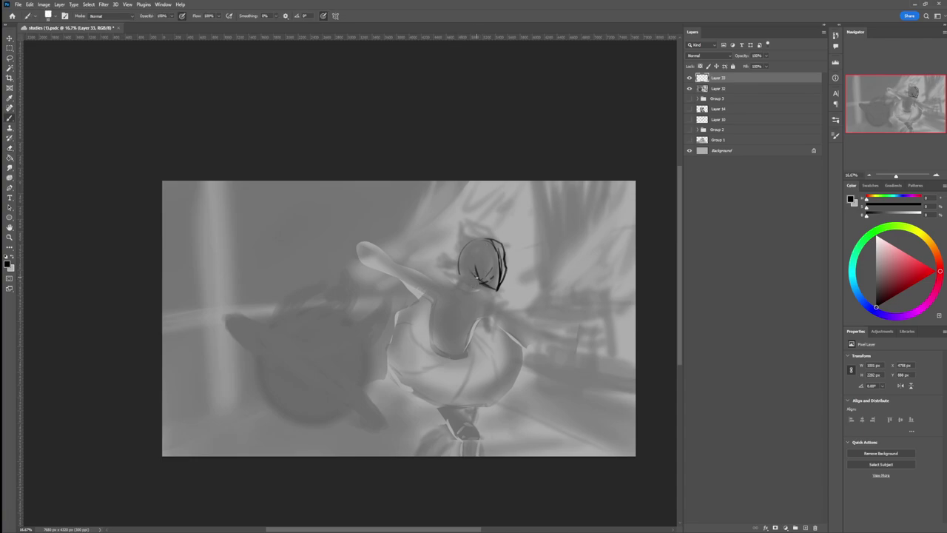
pyautogui.moveTo(487, 239)
pyautogui.mouseDown()
pyautogui.moveTo(464, 267)
pyautogui.moveTo(472, 282)
pyautogui.moveTo(463, 246)
pyautogui.moveTo(486, 271)
pyautogui.mouseUp()
pyautogui.press('e')
pyautogui.press('b')
# Step: Transform the head sketch, tilting it and shifting it slightly up and to the left over the painted head
pyautogui.hotkey('ctrl', 't')
pyautogui.moveTo(512, 229); pyautogui.dragTo(518, 232)
pyautogui.moveTo(491, 292); pyautogui.dragTo(492, 294)
pyautogui.moveTo(513, 254); pyautogui.dragTo(520, 264)
pyautogui.moveTo(487, 315); pyautogui.dragTo(494, 312)
pyautogui.press('Return')
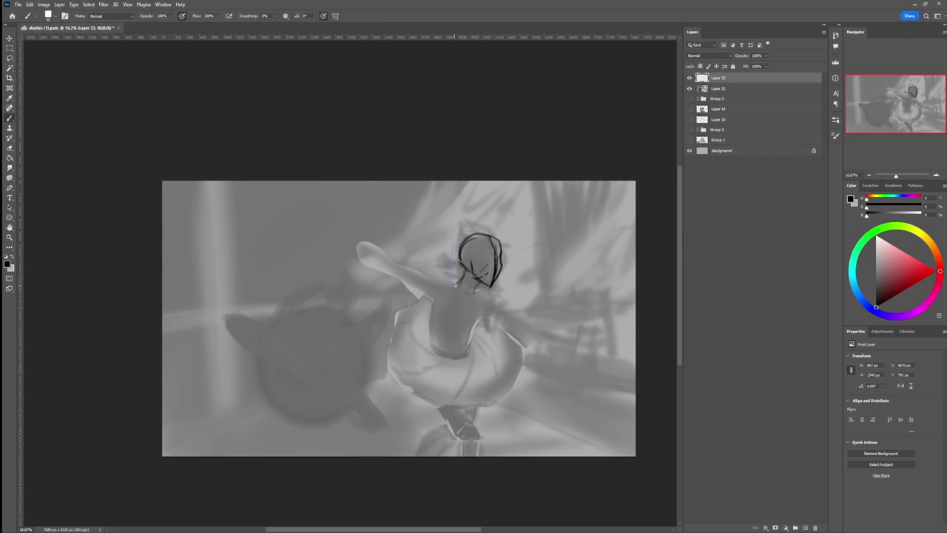
# Step: Sketch the shoulder line and a curved spine line down the figure's back, erasing stray strokes
pyautogui.moveTo(462, 283)
pyautogui.mouseDown()
pyautogui.moveTo(442, 287)
pyautogui.moveTo(448, 279)
pyautogui.moveTo(486, 298)
pyautogui.mouseUp()
pyautogui.moveTo(459, 300); pyautogui.dragTo(444, 330)
pyautogui.moveTo(449, 311)
pyautogui.mouseDown()
pyautogui.moveTo(445, 352)
pyautogui.moveTo(454, 304)
pyautogui.moveTo(445, 318)
pyautogui.moveTo(444, 336)
pyautogui.moveTo(459, 297)
pyautogui.moveTo(447, 316)
pyautogui.mouseUp()
pyautogui.press('e')
pyautogui.moveTo(460, 296); pyautogui.dragTo(446, 324)
pyautogui.press('b')
pyautogui.moveTo(442, 334)
pyautogui.mouseDown()
pyautogui.moveTo(444, 352)
pyautogui.moveTo(439, 323)
pyautogui.mouseUp()
pyautogui.press('e')
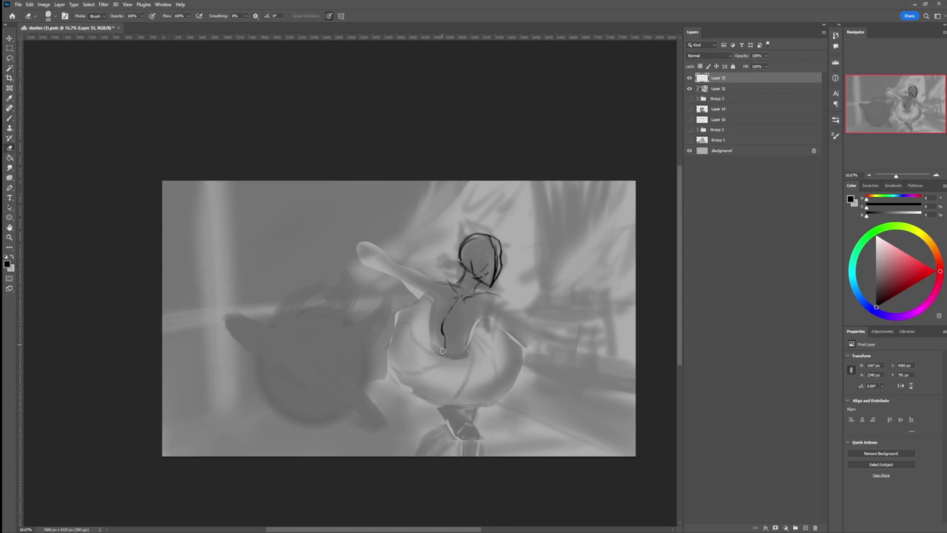
pyautogui.press('b')
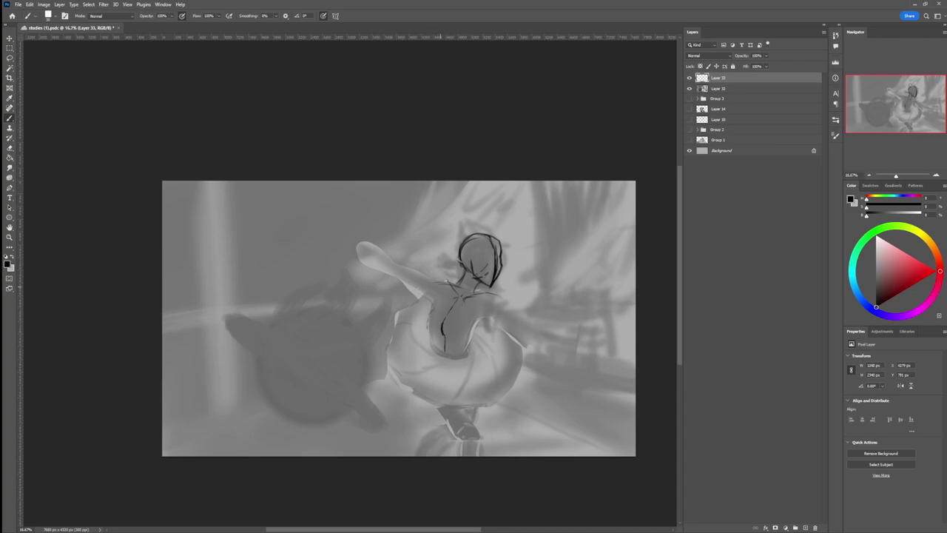
# Step: Draw both sides of the torso and the curved waistline at the skirt, erasing excess lines along the contour
pyautogui.moveTo(434, 298); pyautogui.dragTo(427, 332)
pyautogui.moveTo(481, 318); pyautogui.dragTo(464, 353)
pyautogui.press('e')
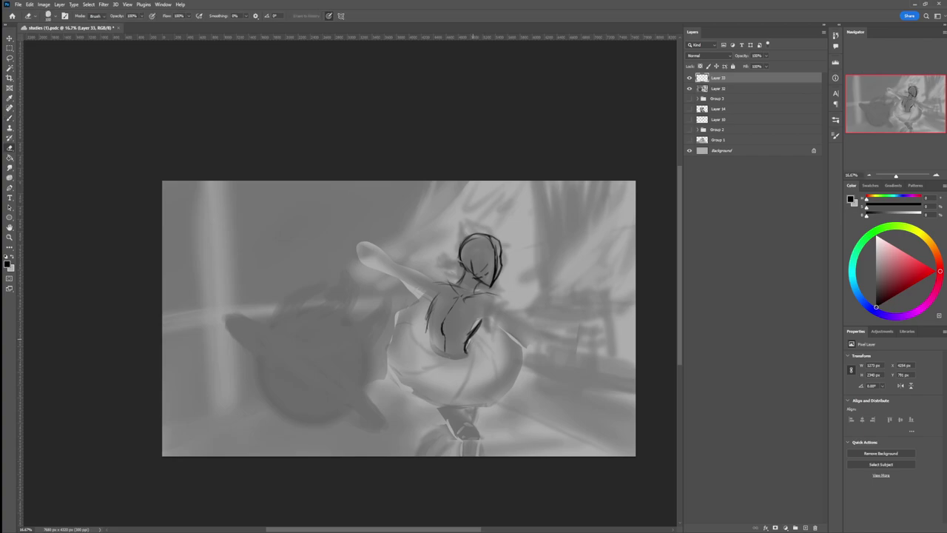
pyautogui.moveTo(468, 336)
pyautogui.mouseDown()
pyautogui.moveTo(482, 319)
pyautogui.moveTo(442, 355)
pyautogui.moveTo(431, 341)
pyautogui.mouseUp()
pyautogui.press('b')
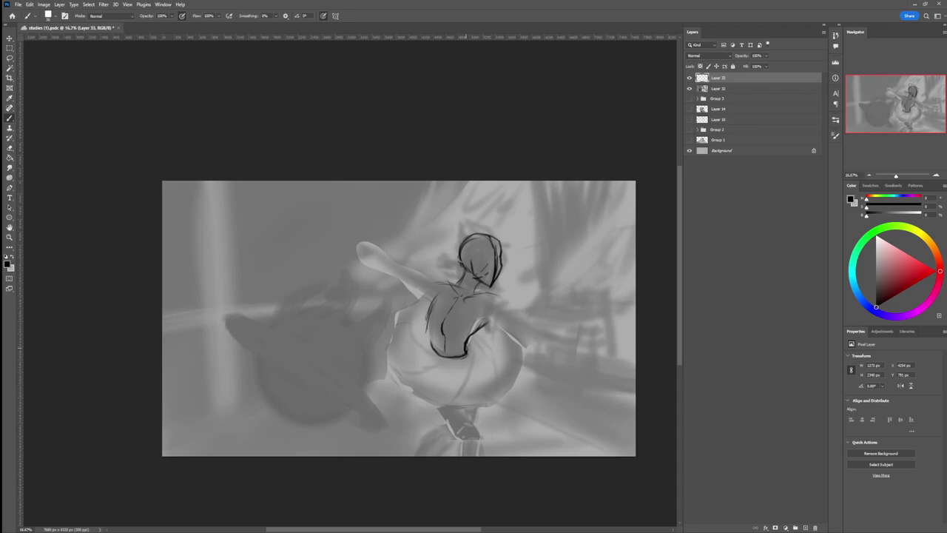
pyautogui.press('e')
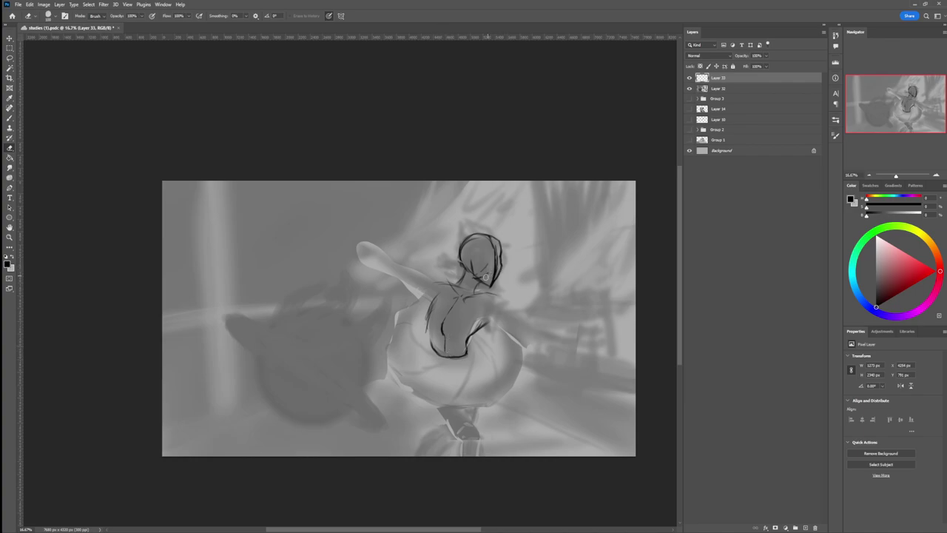
pyautogui.press('b')
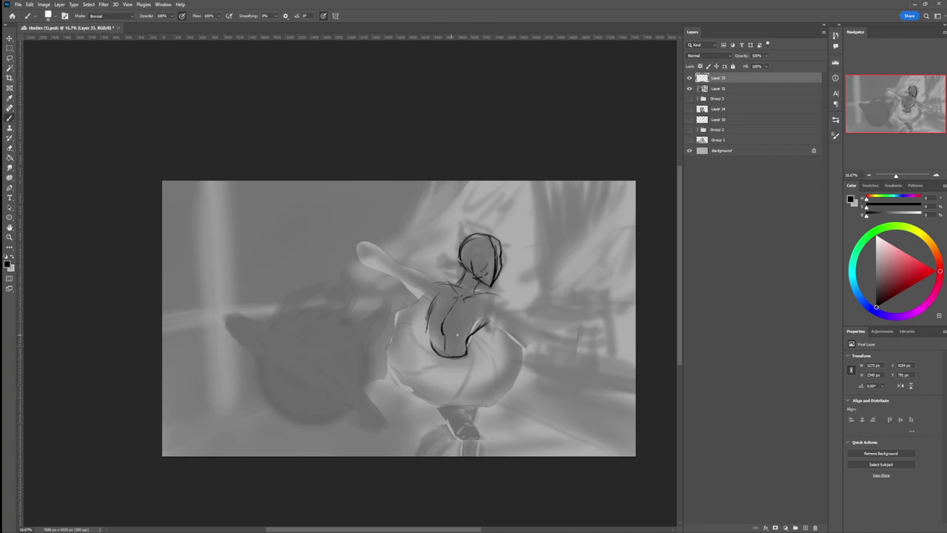
# Step: Draw a curved line across the lower back for the bodice edge and refine it with the eraser
pyautogui.moveTo(442, 333); pyautogui.dragTo(455, 337)
pyautogui.press('e')
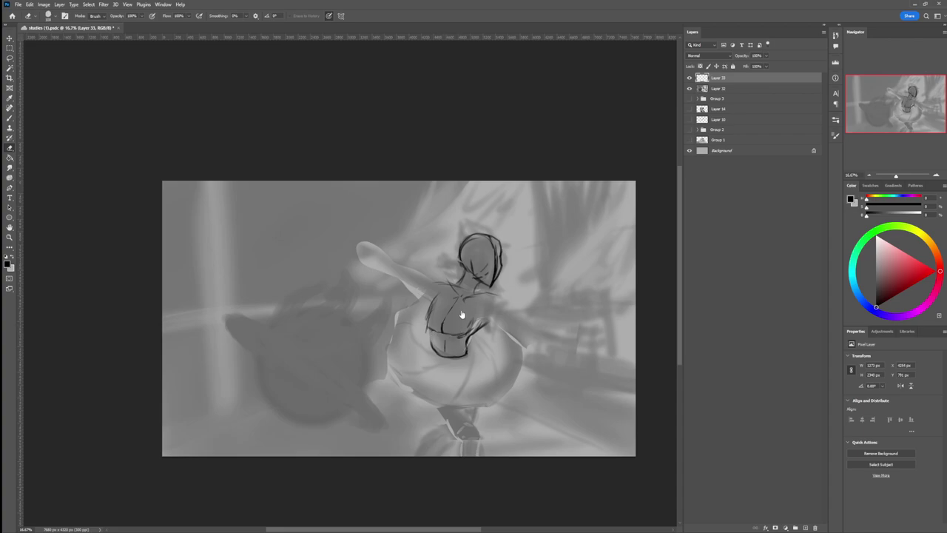
pyautogui.press('b')
pyautogui.moveTo(429, 326); pyautogui.dragTo(464, 332)
pyautogui.press('e')
pyautogui.moveTo(429, 330)
pyautogui.mouseDown()
pyautogui.moveTo(463, 336)
pyautogui.moveTo(453, 336)
pyautogui.moveTo(471, 321)
pyautogui.moveTo(459, 326)
pyautogui.moveTo(469, 331)
pyautogui.mouseUp()
pyautogui.press('b')
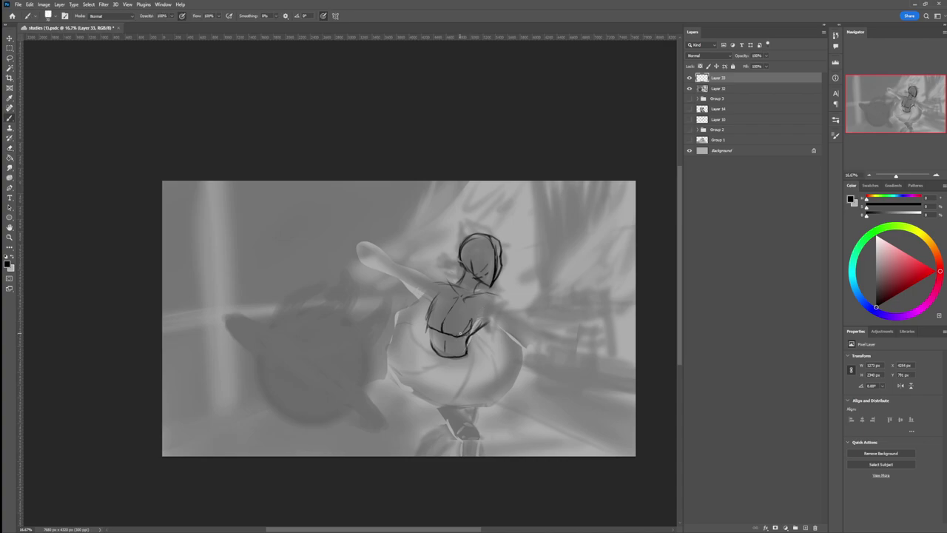
# Step: Redraw the left side of the back with a rounder contour and erase the old side and spine lines
pyautogui.moveTo(446, 337)
pyautogui.mouseDown()
pyautogui.moveTo(441, 353)
pyautogui.moveTo(429, 347)
pyautogui.moveTo(427, 316)
pyautogui.mouseUp()
pyautogui.press('e')
pyautogui.moveTo(435, 303); pyautogui.dragTo(428, 324)
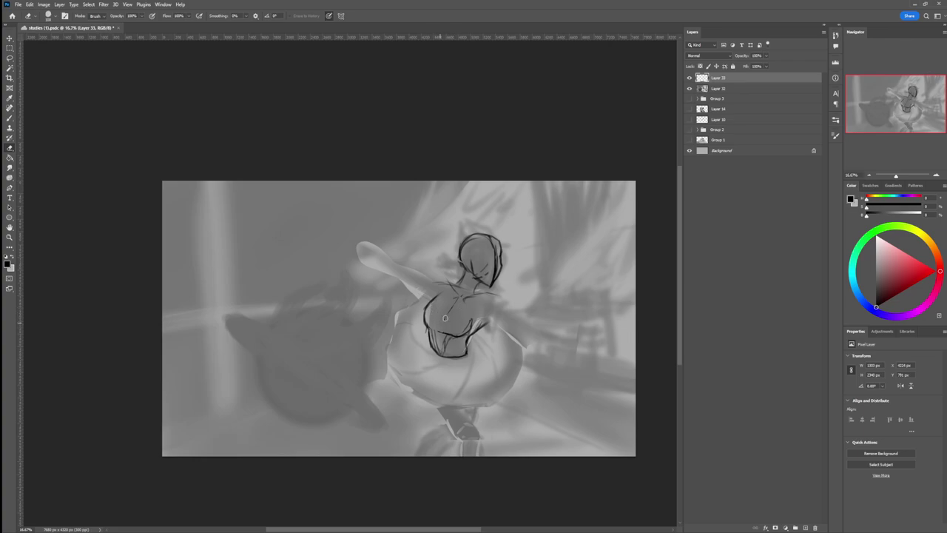
pyautogui.press('b')
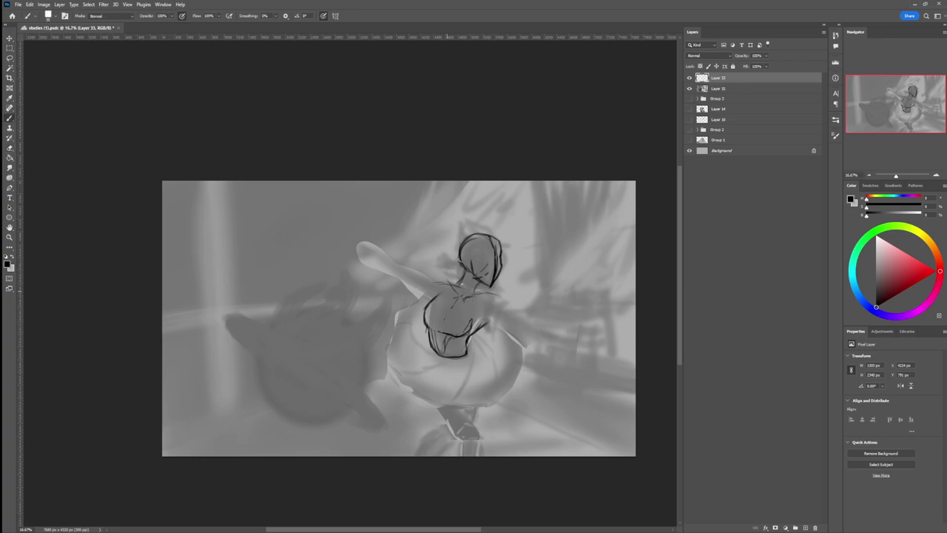
# Step: Sketch curved, leaf-like shapes over both shoulders at the base of the neck and erase overlapping lines
pyautogui.moveTo(489, 288); pyautogui.dragTo(482, 297)
pyautogui.moveTo(485, 286); pyautogui.dragTo(474, 301)
pyautogui.moveTo(458, 276); pyautogui.dragTo(449, 303)
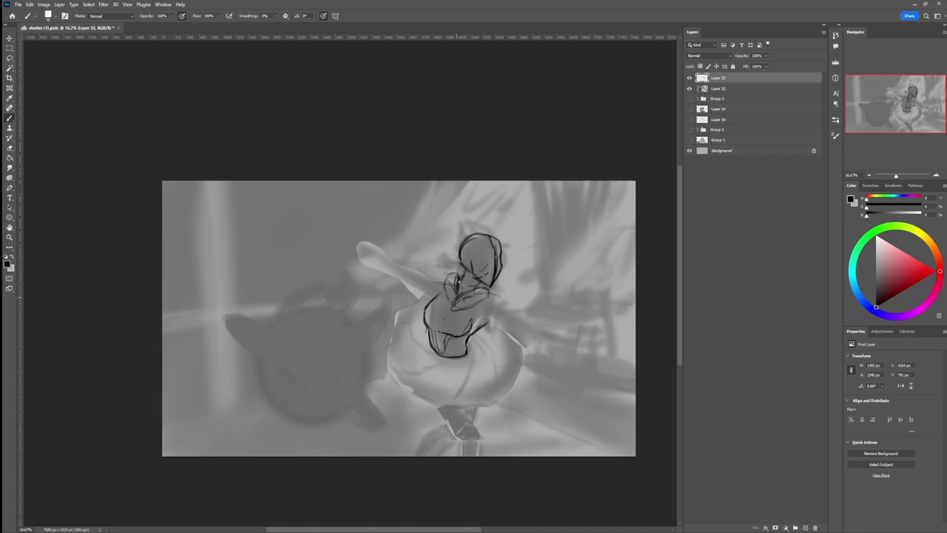
pyautogui.press('e')
pyautogui.moveTo(454, 274)
pyautogui.mouseDown()
pyautogui.moveTo(456, 299)
pyautogui.moveTo(479, 297)
pyautogui.moveTo(452, 303)
pyautogui.moveTo(488, 294)
pyautogui.moveTo(453, 305)
pyautogui.moveTo(445, 270)
pyautogui.mouseUp()
pyautogui.press('b')
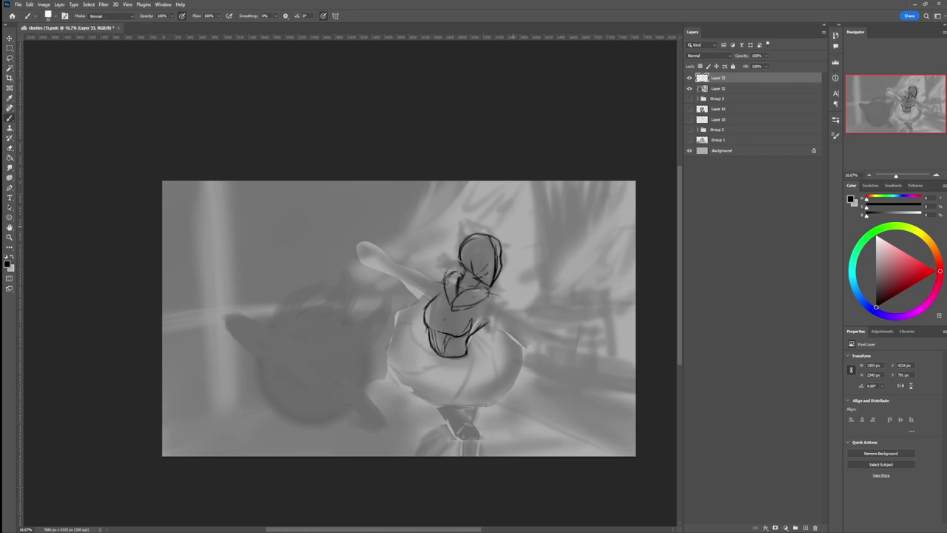
# Step: Draw the upper arm and forearm of the arm extending sideways from the shoulder beside the bright background
pyautogui.moveTo(506, 290)
pyautogui.mouseDown()
pyautogui.moveTo(493, 295)
pyautogui.moveTo(487, 335)
pyautogui.moveTo(497, 328)
pyautogui.mouseUp()
pyautogui.moveTo(494, 292)
pyautogui.mouseDown()
pyautogui.moveTo(512, 304)
pyautogui.moveTo(508, 329)
pyautogui.mouseUp()
pyautogui.moveTo(500, 296)
pyautogui.mouseDown()
pyautogui.moveTo(533, 335)
pyautogui.moveTo(500, 324)
pyautogui.moveTo(527, 344)
pyautogui.mouseUp()
pyautogui.moveTo(523, 334)
pyautogui.mouseDown()
pyautogui.moveTo(549, 336)
pyautogui.moveTo(584, 337)
pyautogui.moveTo(551, 333)
pyautogui.moveTo(595, 339)
pyautogui.mouseUp()
pyautogui.moveTo(540, 350)
pyautogui.mouseDown()
pyautogui.moveTo(620, 345)
pyautogui.moveTo(570, 348)
pyautogui.moveTo(597, 342)
pyautogui.mouseUp()
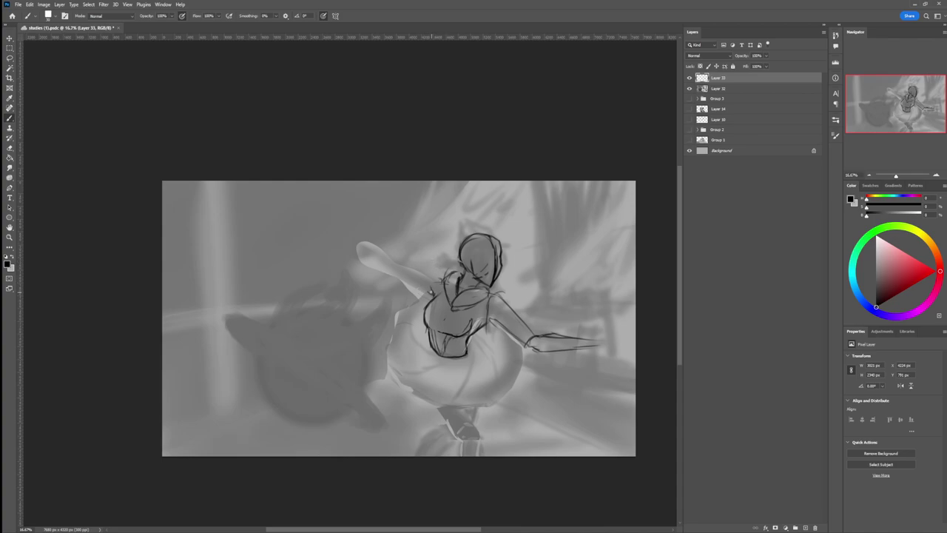
# Step: Sketch the opposite arm raised toward the round creature's side, with a bent elbow and spread fingers
pyautogui.moveTo(438, 279)
pyautogui.mouseDown()
pyautogui.moveTo(424, 273)
pyautogui.moveTo(423, 291)
pyautogui.moveTo(405, 267)
pyautogui.moveTo(401, 275)
pyautogui.mouseUp()
pyautogui.moveTo(398, 275); pyautogui.dragTo(375, 247)
pyautogui.moveTo(384, 265); pyautogui.dragTo(358, 245)
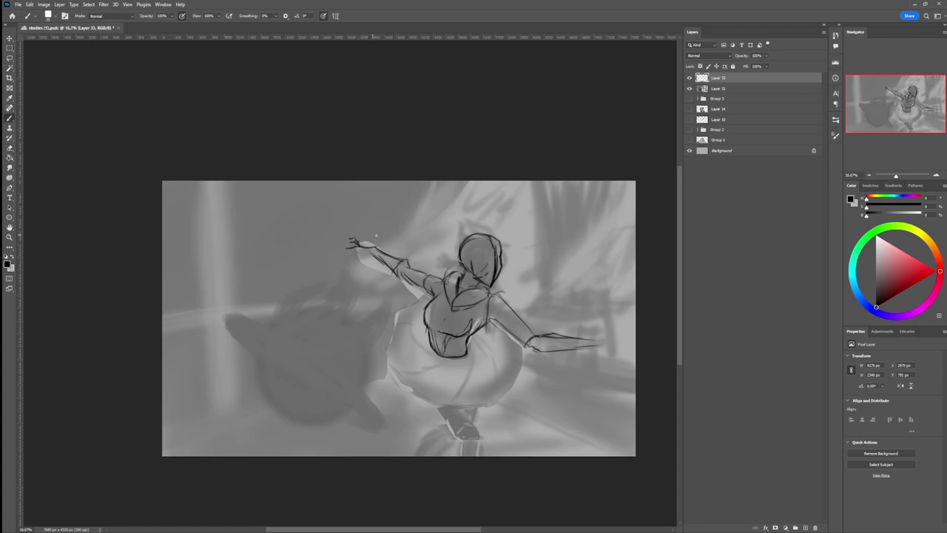
pyautogui.moveTo(350, 256); pyautogui.dragTo(359, 253)
pyautogui.moveTo(349, 257); pyautogui.dragTo(361, 254)
pyautogui.moveTo(515, 343)
pyautogui.mouseDown()
pyautogui.moveTo(499, 387)
pyautogui.moveTo(444, 400)
pyautogui.moveTo(399, 377)
pyautogui.moveTo(383, 337)
pyautogui.moveTo(411, 295)
pyautogui.mouseUp()
pyautogui.hotkey('ctrl', 'z')
pyautogui.moveTo(518, 338)
pyautogui.mouseDown()
pyautogui.moveTo(496, 391)
pyautogui.moveTo(469, 401)
pyautogui.moveTo(412, 382)
pyautogui.moveTo(395, 351)
pyautogui.moveTo(409, 293)
pyautogui.moveTo(391, 374)
pyautogui.moveTo(421, 395)
pyautogui.moveTo(476, 405)
pyautogui.moveTo(505, 388)
pyautogui.moveTo(520, 354)
pyautogui.moveTo(502, 382)
pyautogui.moveTo(462, 399)
pyautogui.moveTo(423, 394)
pyautogui.moveTo(492, 406)
pyautogui.mouseUp()
pyautogui.hotkey('ctrl', 'z')
pyautogui.hotkey('ctrl', 'z')
pyautogui.hotkey('ctrl', 'z')
pyautogui.hotkey('ctrl', 'z')
# Step: Draw a large round outline for the skirt encircling the waist, undoing the stray extra strokes
pyautogui.moveTo(516, 343)
pyautogui.mouseDown()
pyautogui.moveTo(485, 397)
pyautogui.moveTo(405, 313)
pyautogui.mouseUp()
pyautogui.moveTo(400, 307)
pyautogui.mouseDown()
pyautogui.moveTo(481, 411)
pyautogui.moveTo(522, 354)
pyautogui.mouseUp()
pyautogui.hotkey('ctrl', 'z')
pyautogui.moveTo(426, 290)
pyautogui.mouseDown()
pyautogui.moveTo(412, 296)
pyautogui.moveTo(424, 404)
pyautogui.moveTo(517, 358)
pyautogui.moveTo(515, 341)
pyautogui.moveTo(393, 365)
pyautogui.moveTo(495, 403)
pyautogui.moveTo(517, 342)
pyautogui.moveTo(394, 318)
pyautogui.moveTo(432, 408)
pyautogui.moveTo(518, 360)
pyautogui.moveTo(516, 339)
pyautogui.mouseUp()
pyautogui.hotkey('ctrl', 'z')
pyautogui.hotkey('ctrl', 'z')
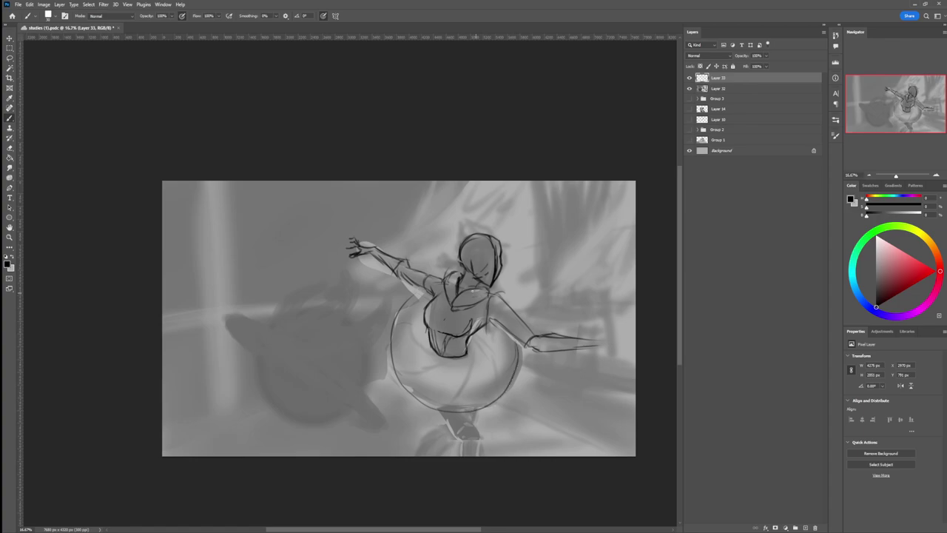
# Step: Add curved fold lines fanning out from the waist to the edge of the round skirt
pyautogui.moveTo(423, 294); pyautogui.dragTo(409, 301)
pyautogui.moveTo(484, 339); pyautogui.dragTo(496, 389)
pyautogui.hotkey('ctrl', 'z')
pyautogui.moveTo(478, 343); pyautogui.dragTo(503, 392)
pyautogui.moveTo(471, 364); pyautogui.dragTo(448, 406)
pyautogui.moveTo(442, 365)
pyautogui.mouseDown()
pyautogui.moveTo(392, 354)
pyautogui.moveTo(415, 329)
pyautogui.moveTo(404, 301)
pyautogui.mouseUp()
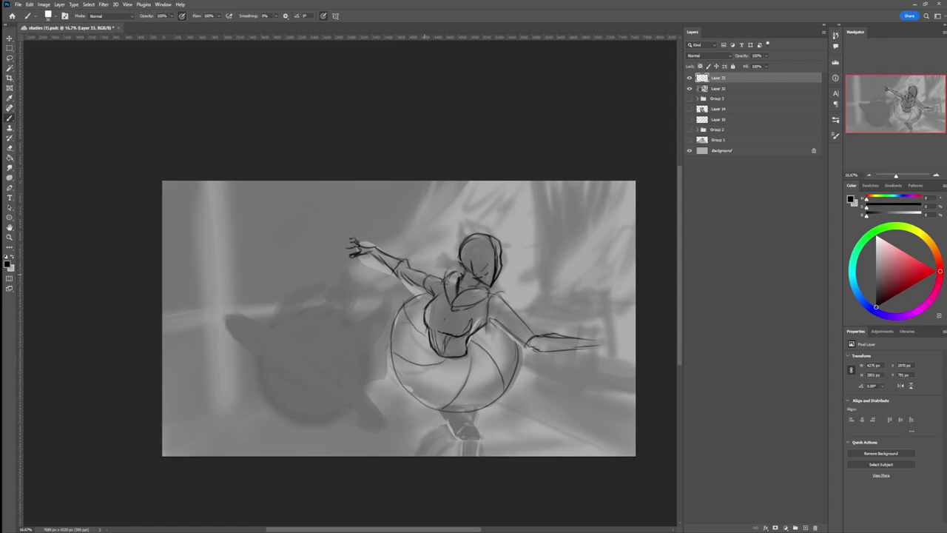
pyautogui.moveTo(491, 325)
pyautogui.mouseDown()
pyautogui.moveTo(517, 358)
pyautogui.moveTo(511, 340)
pyautogui.moveTo(429, 339)
pyautogui.mouseUp()
pyautogui.hotkey('ctrl', 'z')
pyautogui.hotkey('ctrl', 'z')
# Step: Sketch the standing leg and knee below the skirt and clean up the knee lines with the eraser
pyautogui.moveTo(435, 410)
pyautogui.mouseDown()
pyautogui.moveTo(458, 437)
pyautogui.moveTo(479, 438)
pyautogui.moveTo(475, 428)
pyautogui.moveTo(471, 447)
pyautogui.moveTo(481, 453)
pyautogui.moveTo(463, 456)
pyautogui.moveTo(481, 456)
pyautogui.mouseUp()
pyautogui.press('e')
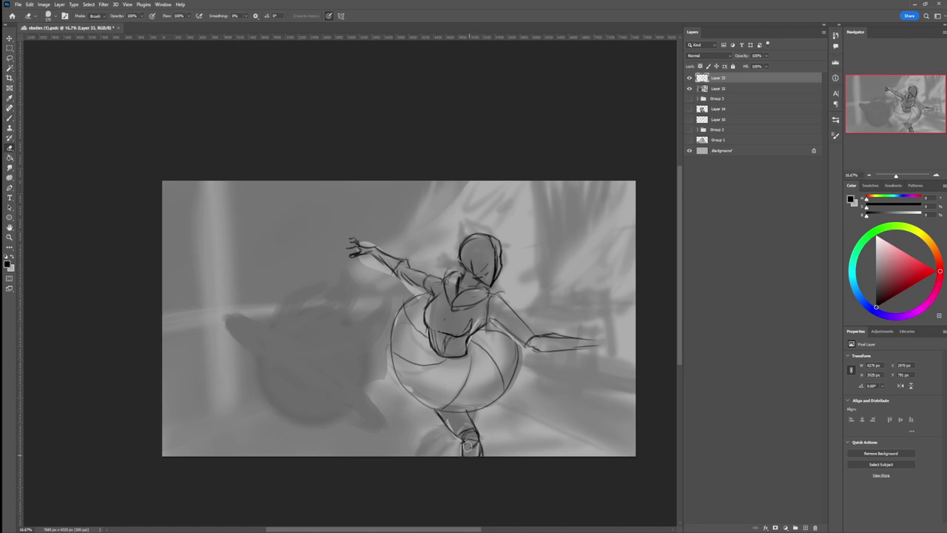
pyautogui.press('b')
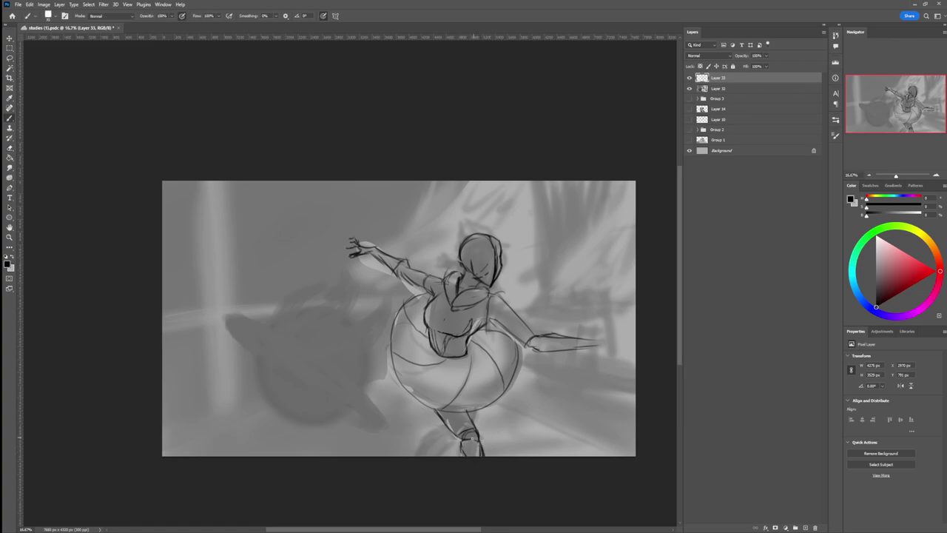
pyautogui.press('e')
pyautogui.press('b')
pyautogui.moveTo(467, 430)
pyautogui.mouseDown()
pyautogui.moveTo(478, 430)
pyautogui.moveTo(458, 437)
pyautogui.mouseUp()
pyautogui.press('e')
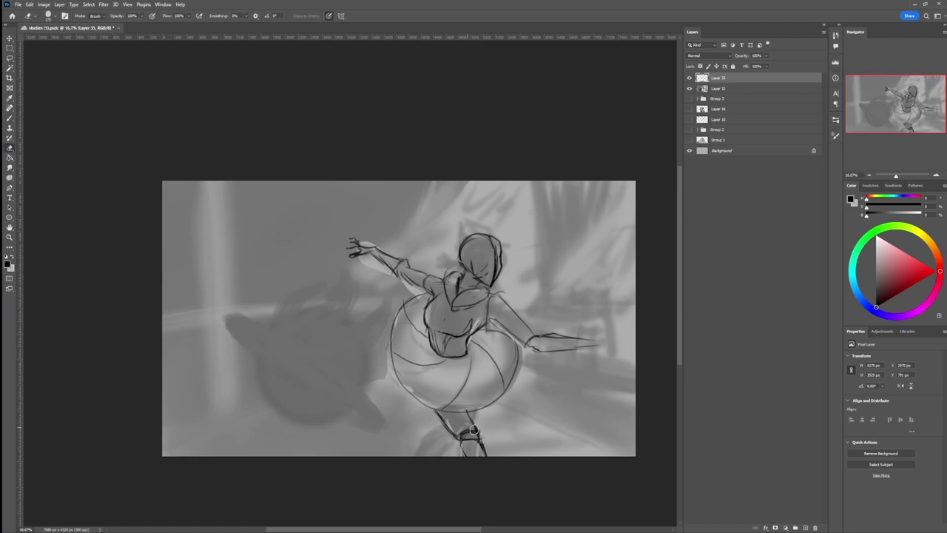
pyautogui.moveTo(470, 429); pyautogui.dragTo(475, 431)
pyautogui.press('b')
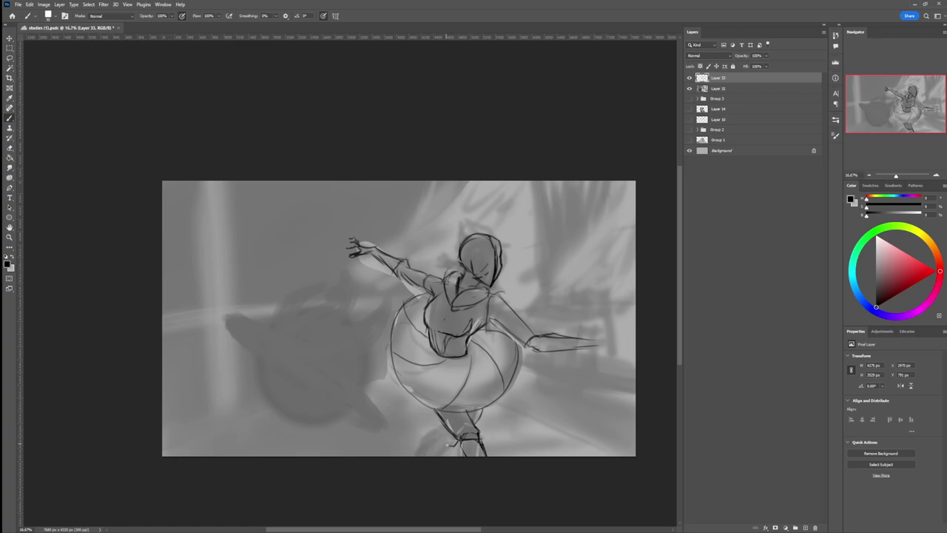
# Step: Draw the second leg bending behind the standing leg down to the canvas edge
pyautogui.moveTo(438, 424); pyautogui.dragTo(444, 441)
pyautogui.moveTo(427, 438); pyautogui.dragTo(420, 449)
pyautogui.press('z')
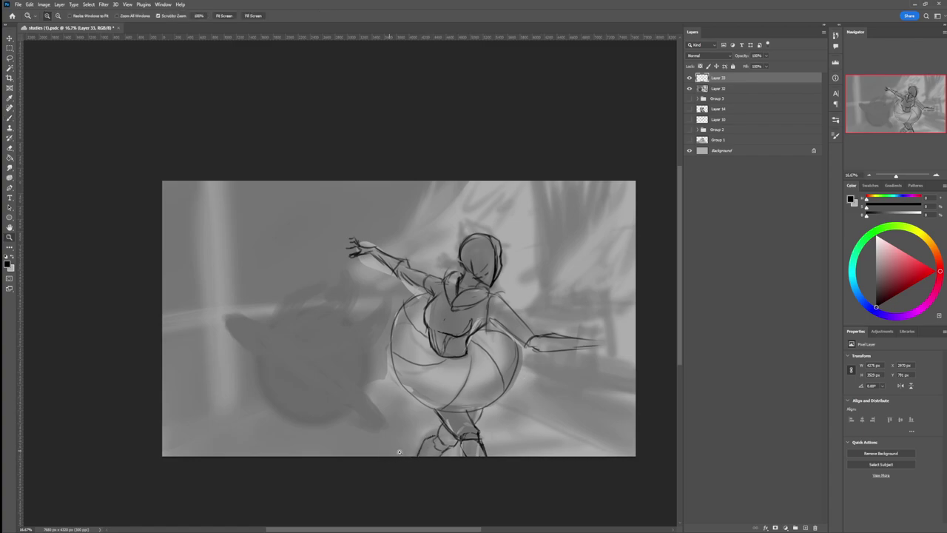
pyautogui.moveTo(425, 456); pyautogui.dragTo(408, 427)
pyautogui.moveTo(487, 392); pyautogui.dragTo(518, 362)
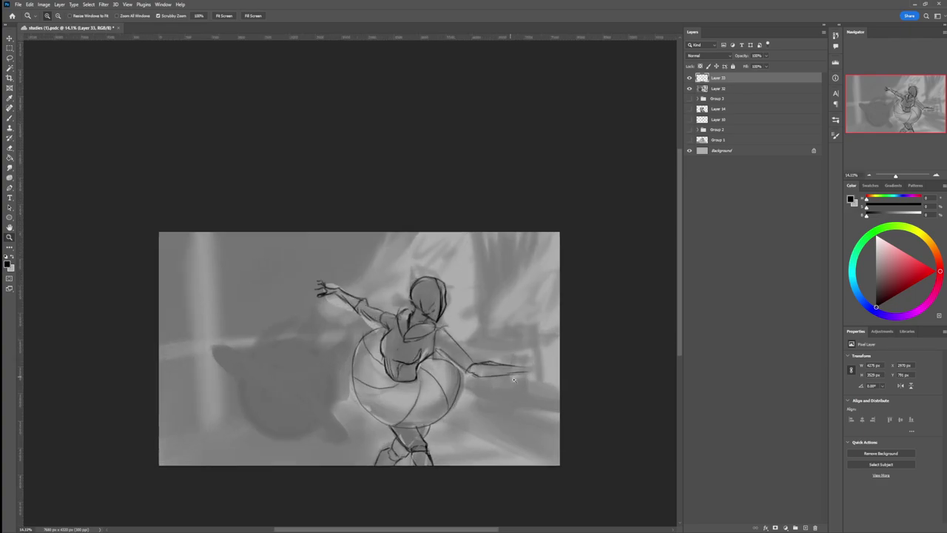
pyautogui.moveTo(400, 391); pyautogui.dragTo(449, 391)
pyautogui.press('b')
pyautogui.moveTo(386, 377)
pyautogui.mouseDown()
pyautogui.moveTo(428, 390)
pyautogui.moveTo(444, 374)
pyautogui.moveTo(436, 386)
pyautogui.moveTo(449, 369)
pyautogui.moveTo(429, 347)
pyautogui.mouseUp()
pyautogui.moveTo(379, 368)
pyautogui.mouseDown()
pyautogui.moveTo(396, 389)
pyautogui.moveTo(447, 378)
pyautogui.moveTo(433, 343)
pyautogui.moveTo(434, 390)
pyautogui.moveTo(383, 376)
pyautogui.mouseUp()
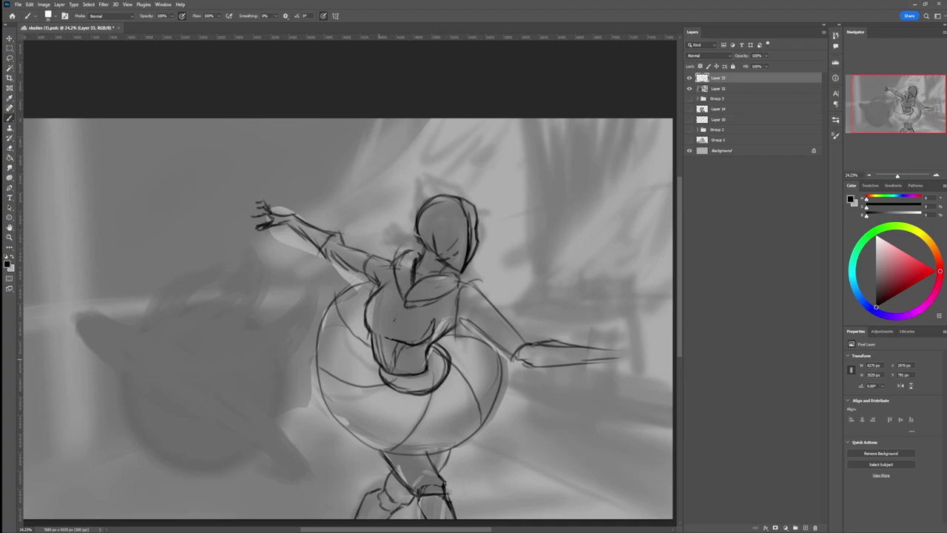
pyautogui.hotkey('ctrl', 'z')
pyautogui.hotkey('ctrl', 'z')
pyautogui.hotkey('ctrl', 'z')
pyautogui.hotkey('ctrl', 'z')
pyautogui.hotkey('ctrl', 'z')
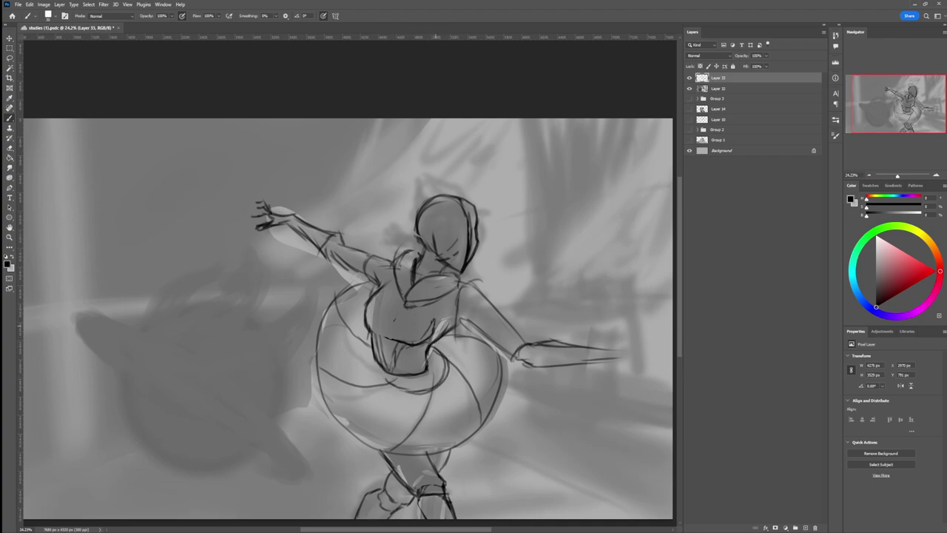
pyautogui.hotkey('ctrl', 'z')
pyautogui.hotkey('ctrl', 'z')
pyautogui.moveTo(370, 344)
pyautogui.mouseDown()
pyautogui.moveTo(377, 382)
pyautogui.moveTo(401, 390)
pyautogui.moveTo(426, 385)
pyautogui.moveTo(439, 367)
pyautogui.moveTo(434, 344)
pyautogui.mouseUp()
pyautogui.hotkey('ctrl', 'z')
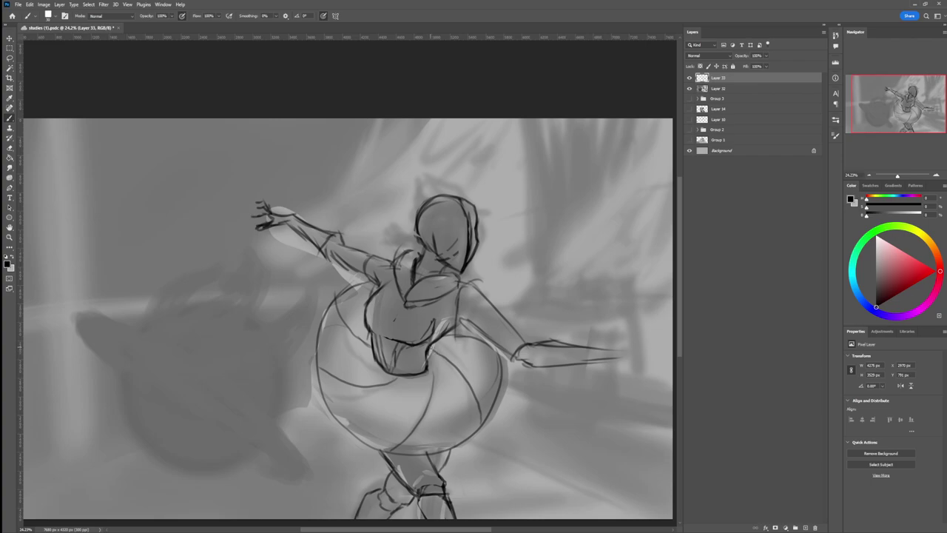
# Step: Draw a narrow curved waistband where the bodice meets the skirt, erase overlaps, and darken it with hatching
pyautogui.moveTo(435, 346)
pyautogui.mouseDown()
pyautogui.moveTo(434, 378)
pyautogui.moveTo(416, 386)
pyautogui.moveTo(392, 384)
pyautogui.moveTo(370, 355)
pyautogui.mouseUp()
pyautogui.press('e')
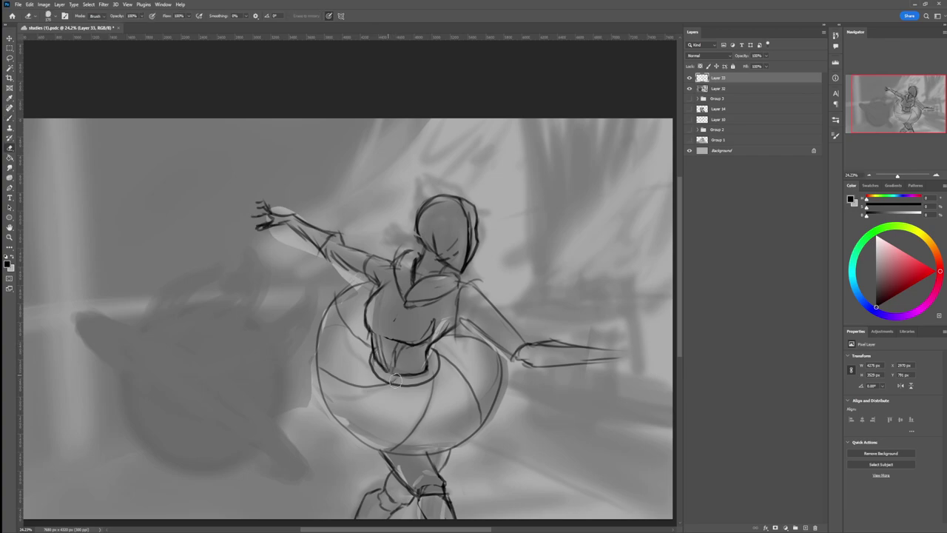
pyautogui.press('b')
pyautogui.moveTo(389, 383)
pyautogui.mouseDown()
pyautogui.moveTo(410, 384)
pyautogui.moveTo(381, 375)
pyautogui.moveTo(429, 373)
pyautogui.moveTo(436, 355)
pyautogui.moveTo(429, 371)
pyautogui.moveTo(432, 352)
pyautogui.moveTo(393, 383)
pyautogui.moveTo(369, 383)
pyautogui.mouseUp()
# Step: Outline a slanted ring edge and a circular body over the round creature's block-in, undoing unwanted strokes
pyautogui.press('z')
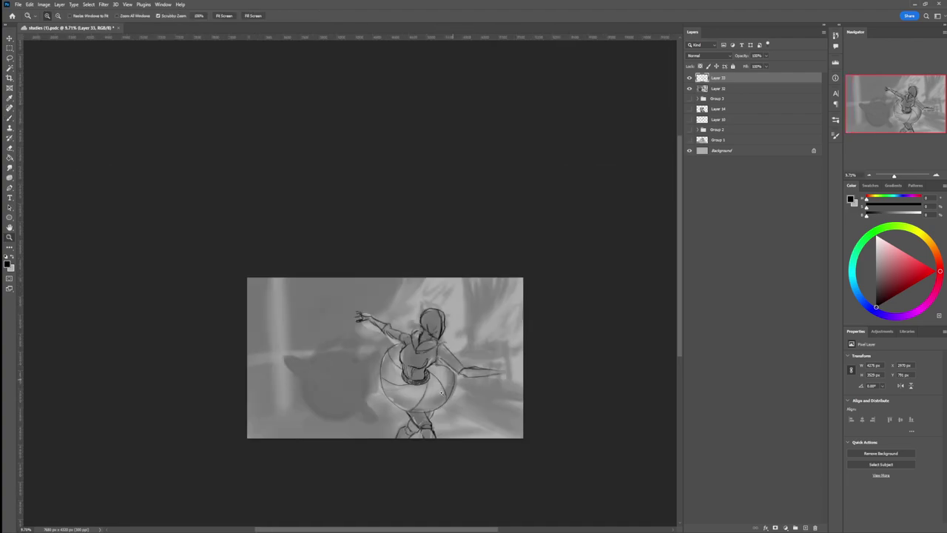
pyautogui.moveTo(361, 417); pyautogui.dragTo(393, 414)
pyautogui.press('b')
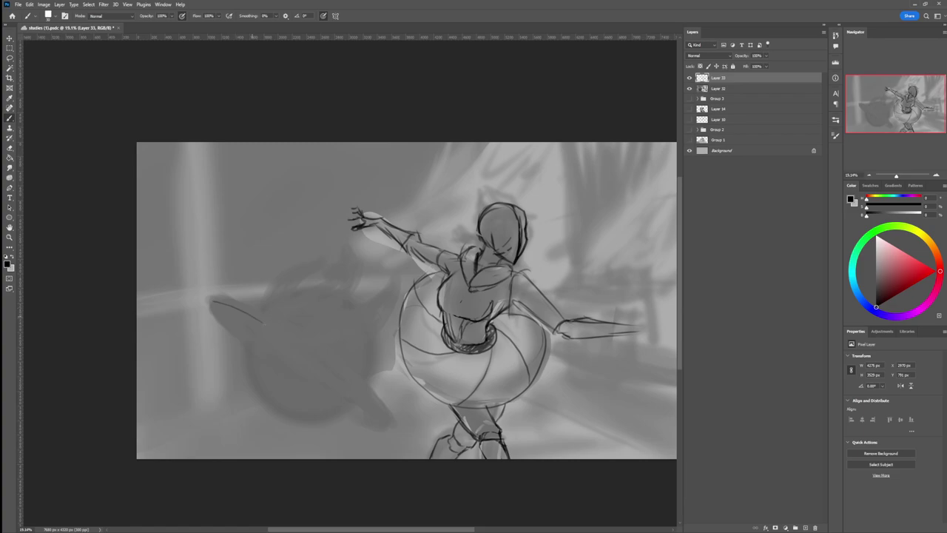
pyautogui.moveTo(212, 303)
pyautogui.mouseDown()
pyautogui.moveTo(343, 379)
pyautogui.moveTo(370, 402)
pyautogui.moveTo(363, 422)
pyautogui.mouseUp()
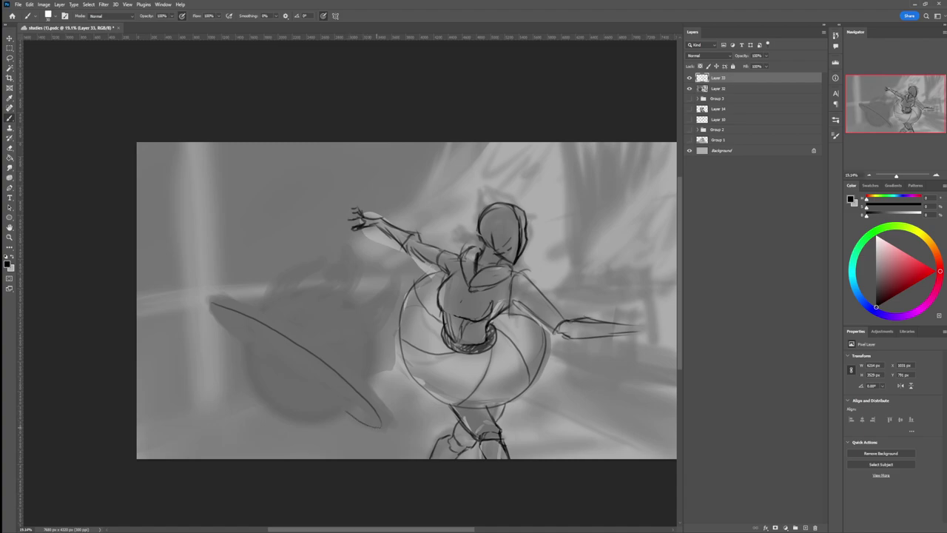
pyautogui.moveTo(212, 306)
pyautogui.mouseDown()
pyautogui.moveTo(253, 324)
pyautogui.moveTo(266, 296)
pyautogui.moveTo(243, 324)
pyautogui.moveTo(247, 374)
pyautogui.moveTo(273, 407)
pyautogui.moveTo(298, 417)
pyautogui.moveTo(348, 406)
pyautogui.moveTo(365, 373)
pyautogui.moveTo(368, 335)
pyautogui.mouseUp()
pyautogui.hotkey('ctrl', 'z')
pyautogui.moveTo(254, 309)
pyautogui.mouseDown()
pyautogui.moveTo(280, 294)
pyautogui.moveTo(342, 317)
pyautogui.mouseUp()
pyautogui.hotkey('ctrl', 'z')
pyautogui.moveTo(261, 298)
pyautogui.mouseDown()
pyautogui.moveTo(321, 293)
pyautogui.moveTo(356, 315)
pyautogui.moveTo(367, 360)
pyautogui.moveTo(339, 412)
pyautogui.moveTo(287, 421)
pyautogui.moveTo(247, 382)
pyautogui.moveTo(241, 341)
pyautogui.moveTo(275, 296)
pyautogui.mouseUp()
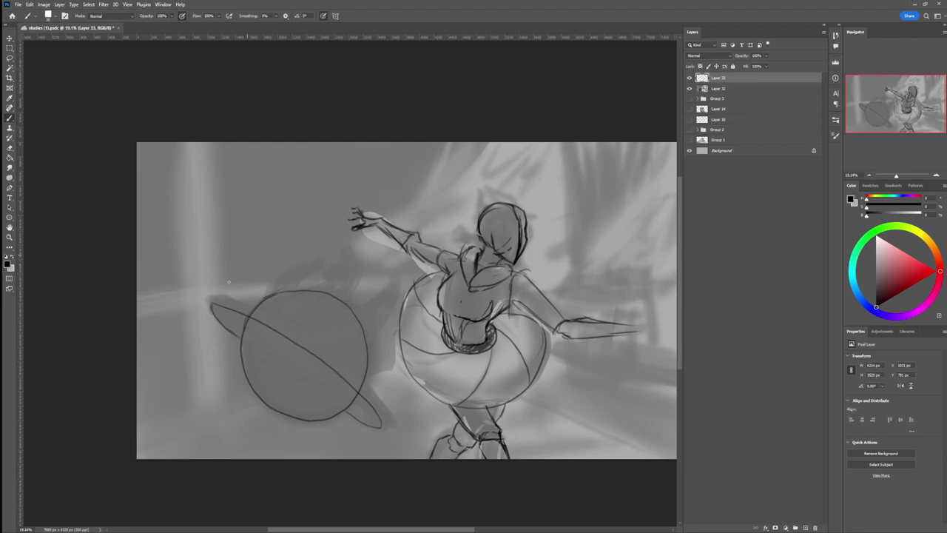
# Step: Draw the ring's inner edge across the sphere and reinforce its outer edge with a second, darker line
pyautogui.moveTo(223, 328); pyautogui.dragTo(211, 305)
pyautogui.moveTo(226, 315)
pyautogui.mouseDown()
pyautogui.moveTo(244, 335)
pyautogui.moveTo(227, 314)
pyautogui.moveTo(243, 321)
pyautogui.moveTo(224, 315)
pyautogui.moveTo(282, 343)
pyautogui.moveTo(241, 323)
pyautogui.moveTo(361, 409)
pyautogui.mouseUp()
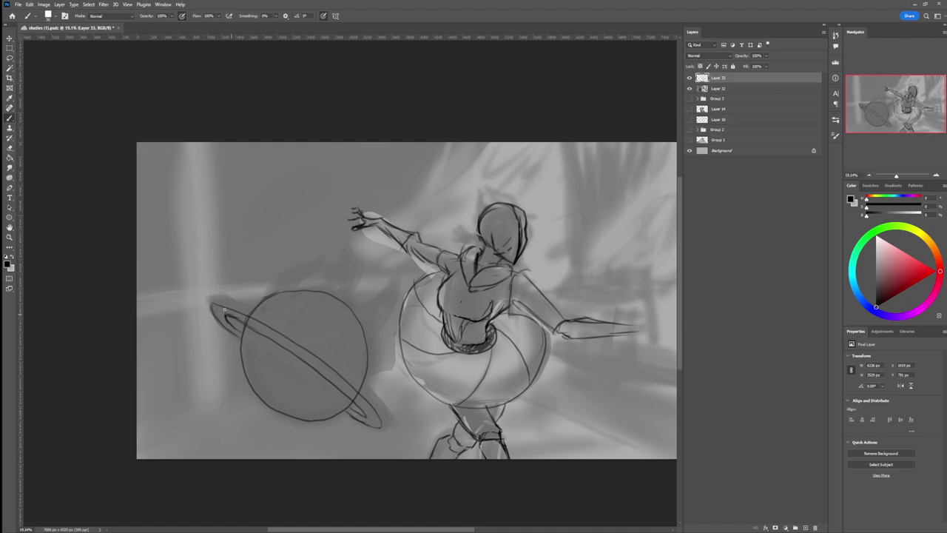
pyautogui.moveTo(213, 304)
pyautogui.mouseDown()
pyautogui.moveTo(259, 319)
pyautogui.moveTo(237, 306)
pyautogui.moveTo(318, 354)
pyautogui.moveTo(382, 426)
pyautogui.mouseUp()
pyautogui.moveTo(213, 303)
pyautogui.mouseDown()
pyautogui.moveTo(249, 312)
pyautogui.moveTo(242, 327)
pyautogui.mouseUp()
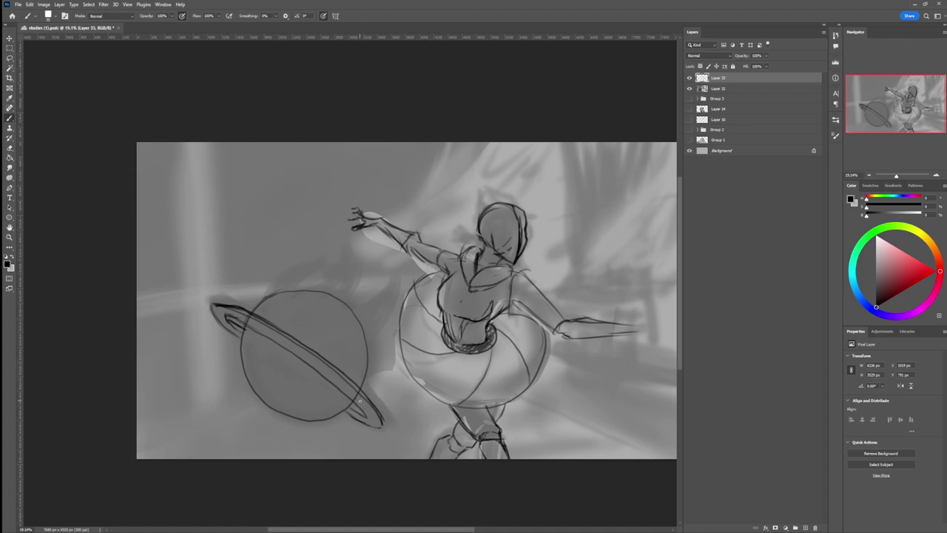
pyautogui.moveTo(241, 341)
pyautogui.mouseDown()
pyautogui.moveTo(251, 333)
pyautogui.moveTo(241, 341)
pyautogui.moveTo(272, 349)
pyautogui.moveTo(345, 406)
pyautogui.mouseUp()
pyautogui.hotkey('ctrl', 'z')
pyautogui.hotkey('ctrl', 'z')
pyautogui.hotkey('ctrl', 'z')
pyautogui.hotkey('ctrl', 'z')
pyautogui.hotkey('ctrl', 'z')
pyautogui.hotkey('ctrl', 'z')
# Step: Add a parallel line along the ring's lower side across the sphere and erase the overlapping lines
pyautogui.moveTo(243, 336); pyautogui.dragTo(348, 406)
pyautogui.press('e')
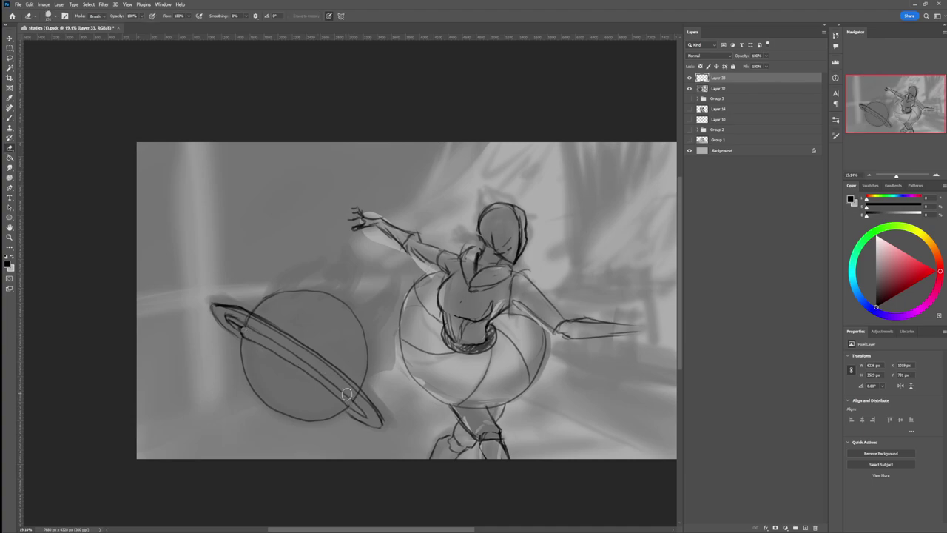
pyautogui.press('b')
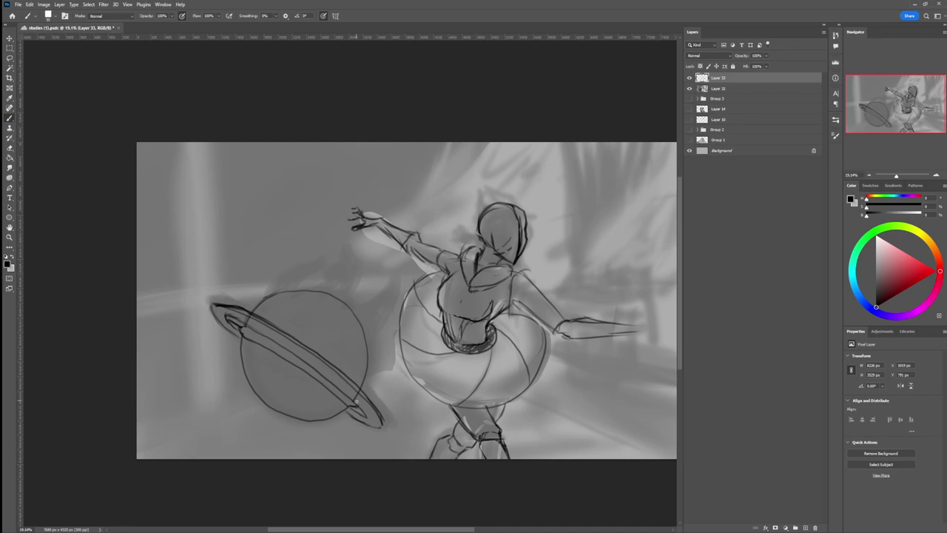
pyautogui.press('e')
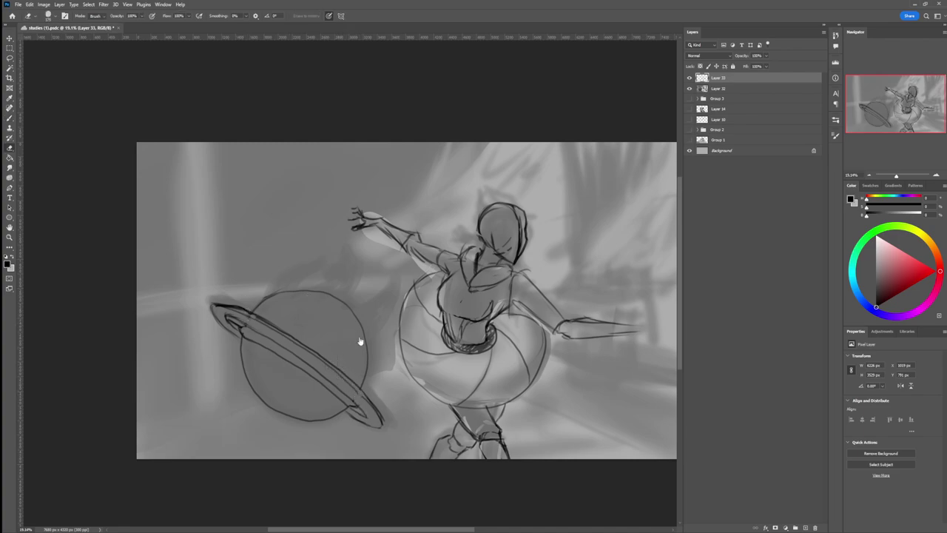
pyautogui.press('b')
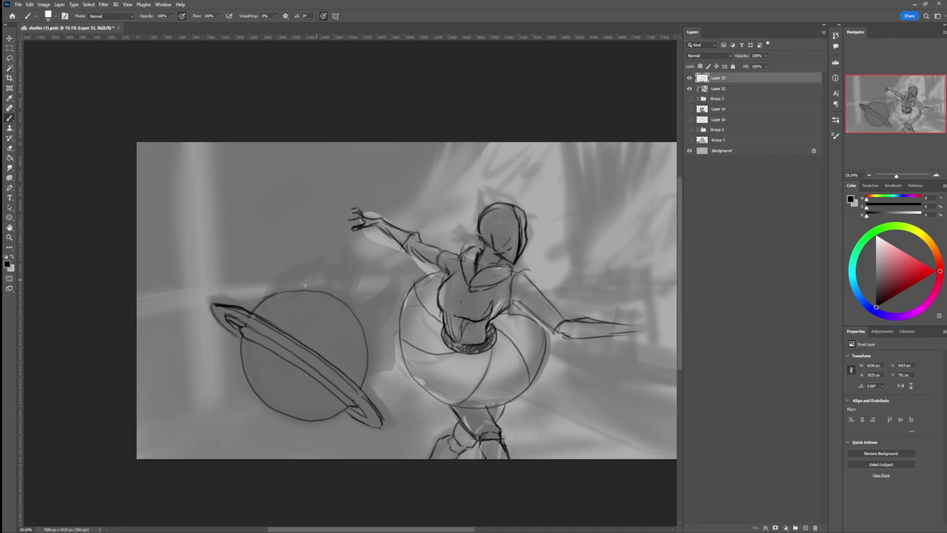
# Step: Sketch a curling, flame-like shape rising from the top of the sphere and tidy its overlapping lines
pyautogui.moveTo(311, 278)
pyautogui.mouseDown()
pyautogui.moveTo(300, 299)
pyautogui.moveTo(323, 285)
pyautogui.mouseUp()
pyautogui.moveTo(307, 297)
pyautogui.mouseDown()
pyautogui.moveTo(333, 298)
pyautogui.moveTo(308, 281)
pyautogui.moveTo(335, 258)
pyautogui.mouseUp()
pyautogui.moveTo(334, 259); pyautogui.dragTo(327, 280)
pyautogui.moveTo(329, 273)
pyautogui.mouseDown()
pyautogui.moveTo(337, 288)
pyautogui.moveTo(338, 277)
pyautogui.moveTo(325, 314)
pyautogui.moveTo(299, 337)
pyautogui.mouseUp()
pyautogui.moveTo(321, 292)
pyautogui.mouseDown()
pyautogui.moveTo(282, 301)
pyautogui.moveTo(269, 322)
pyautogui.moveTo(322, 295)
pyautogui.moveTo(309, 291)
pyautogui.moveTo(316, 278)
pyautogui.moveTo(304, 293)
pyautogui.moveTo(317, 277)
pyautogui.moveTo(312, 288)
pyautogui.moveTo(336, 289)
pyautogui.moveTo(341, 270)
pyautogui.moveTo(330, 307)
pyautogui.mouseUp()
pyautogui.hotkey('ctrl', 'z')
pyautogui.press('e')
pyautogui.press('b')
# Step: Draw a tall, wavy flame-like wisp rising near the upper end of the ring, redoing rejected strokes
pyautogui.moveTo(288, 265)
pyautogui.mouseDown()
pyautogui.moveTo(290, 292)
pyautogui.moveTo(276, 308)
pyautogui.moveTo(282, 261)
pyautogui.moveTo(286, 282)
pyautogui.moveTo(297, 272)
pyautogui.moveTo(271, 318)
pyautogui.mouseUp()
pyautogui.hotkey('ctrl', 'z')
pyautogui.hotkey('ctrl', 'z')
pyautogui.hotkey('ctrl', 'z')
pyautogui.moveTo(294, 261)
pyautogui.mouseDown()
pyautogui.moveTo(260, 295)
pyautogui.moveTo(267, 286)
pyautogui.moveTo(259, 315)
pyautogui.moveTo(255, 299)
pyautogui.moveTo(258, 309)
pyautogui.moveTo(298, 252)
pyautogui.mouseUp()
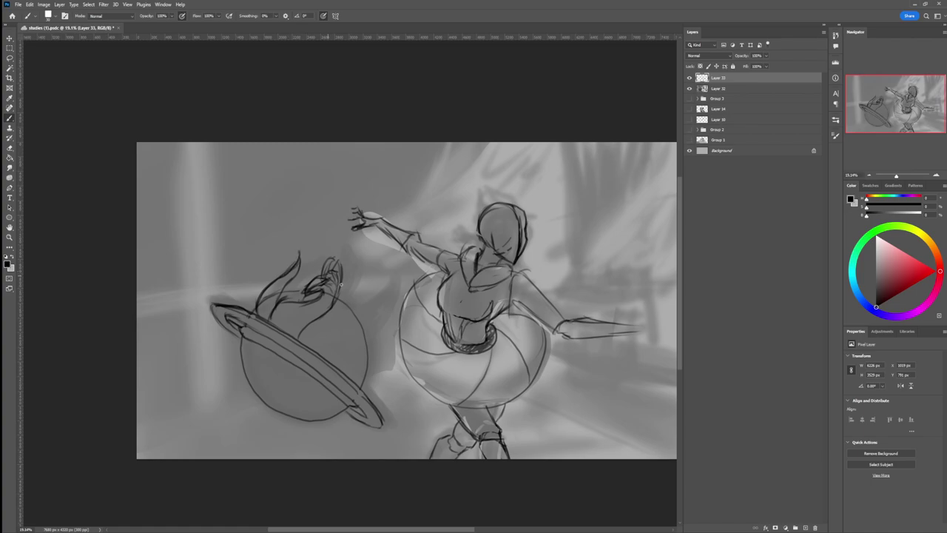
# Step: Draw a third flame-like shape on the sphere's side facing the figure, and add and clean up inner flame lines
pyautogui.moveTo(299, 341)
pyautogui.mouseDown()
pyautogui.moveTo(346, 312)
pyautogui.moveTo(337, 321)
pyautogui.moveTo(363, 283)
pyautogui.moveTo(366, 305)
pyautogui.moveTo(347, 330)
pyautogui.moveTo(363, 320)
pyautogui.moveTo(342, 344)
pyautogui.moveTo(312, 347)
pyautogui.moveTo(302, 336)
pyautogui.moveTo(301, 344)
pyautogui.moveTo(364, 304)
pyautogui.moveTo(329, 322)
pyautogui.moveTo(333, 310)
pyautogui.moveTo(360, 298)
pyautogui.moveTo(344, 318)
pyautogui.moveTo(363, 306)
pyautogui.moveTo(337, 329)
pyautogui.moveTo(307, 338)
pyautogui.mouseUp()
pyautogui.moveTo(359, 313)
pyautogui.mouseDown()
pyautogui.moveTo(313, 341)
pyautogui.moveTo(344, 322)
pyautogui.moveTo(313, 331)
pyautogui.moveTo(344, 323)
pyautogui.moveTo(303, 348)
pyautogui.moveTo(353, 328)
pyautogui.moveTo(366, 308)
pyautogui.moveTo(342, 339)
pyautogui.moveTo(311, 347)
pyautogui.mouseUp()
pyautogui.moveTo(332, 344); pyautogui.dragTo(350, 343)
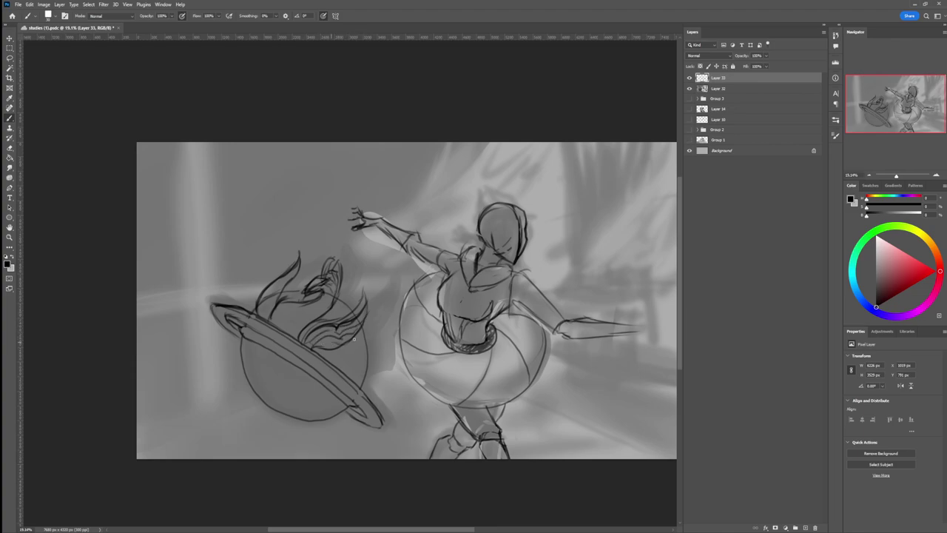
pyautogui.moveTo(266, 312)
pyautogui.mouseDown()
pyautogui.moveTo(260, 293)
pyautogui.moveTo(298, 263)
pyautogui.moveTo(276, 304)
pyautogui.moveTo(312, 313)
pyautogui.moveTo(330, 291)
pyautogui.mouseUp()
pyautogui.press('e')
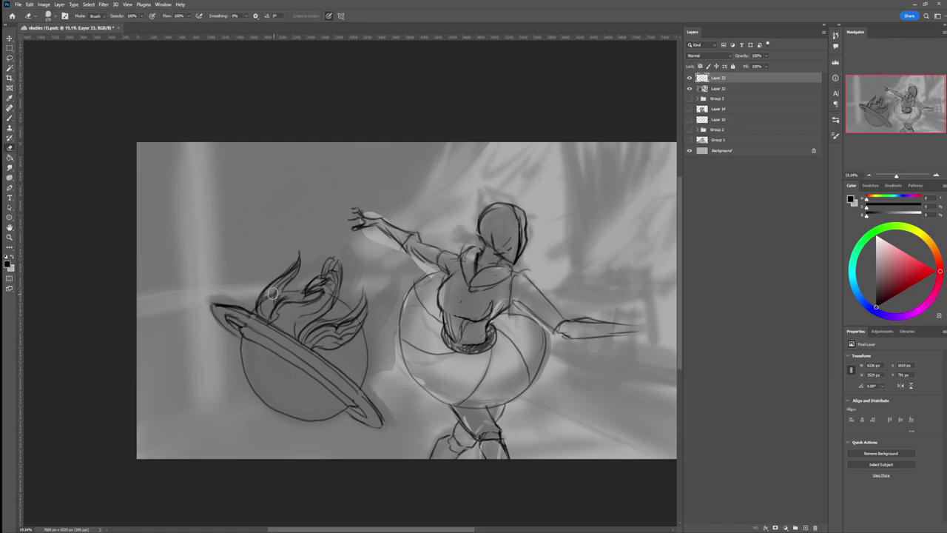
# Step: Sketch the figure's hair with a hairline around the face and flicked-out strands on both sides of the head
pyautogui.press('z')
pyautogui.moveTo(336, 314); pyautogui.dragTo(262, 322)
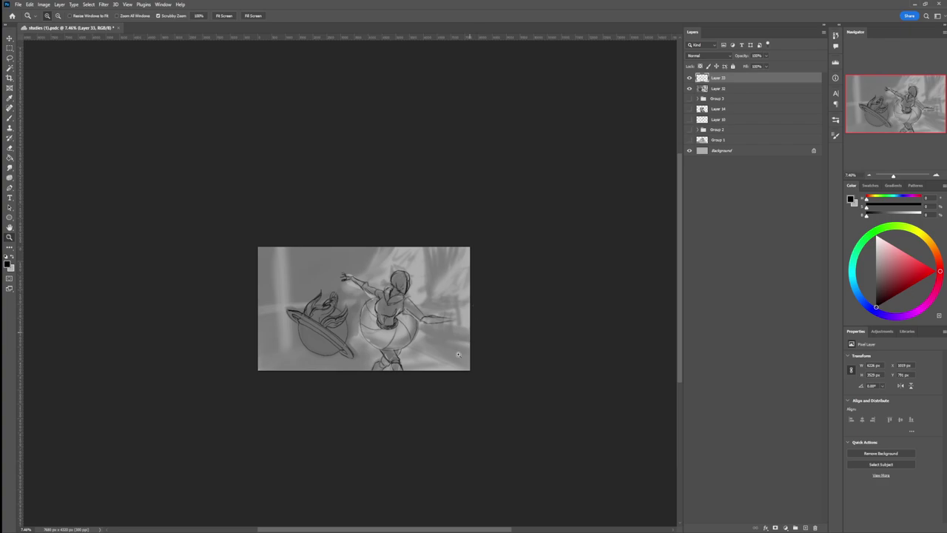
pyautogui.moveTo(468, 340); pyautogui.dragTo(441, 353)
pyautogui.scroll(5, 429, 318)
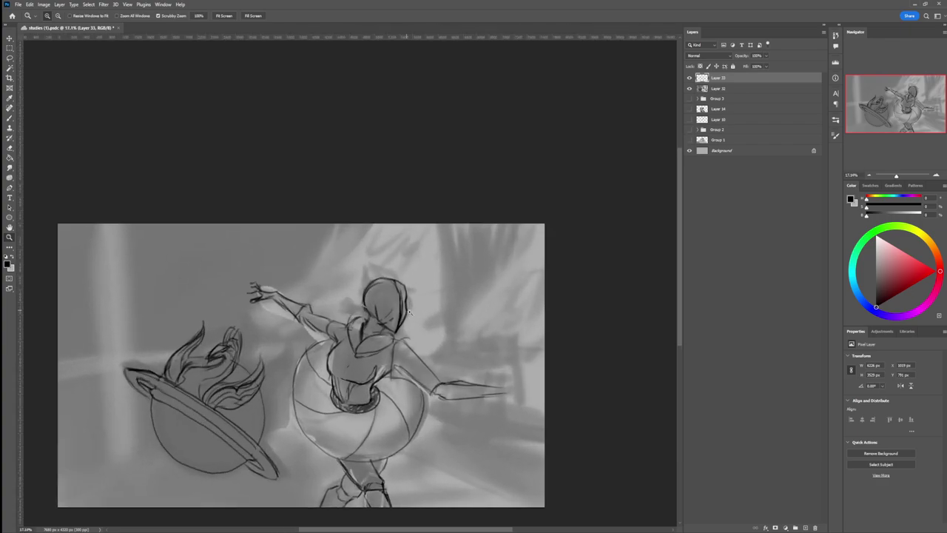
pyautogui.scroll(1, 415, 306)
pyautogui.press('b')
pyautogui.moveTo(385, 294)
pyautogui.mouseDown()
pyautogui.moveTo(371, 317)
pyautogui.moveTo(388, 328)
pyautogui.moveTo(365, 315)
pyautogui.mouseUp()
pyautogui.moveTo(371, 297)
pyautogui.mouseDown()
pyautogui.moveTo(367, 317)
pyautogui.moveTo(376, 310)
pyautogui.moveTo(379, 318)
pyautogui.moveTo(359, 324)
pyautogui.moveTo(366, 309)
pyautogui.moveTo(346, 321)
pyautogui.mouseUp()
pyautogui.press('e')
pyautogui.press('b')
pyautogui.moveTo(370, 319)
pyautogui.mouseDown()
pyautogui.moveTo(342, 316)
pyautogui.moveTo(350, 312)
pyautogui.mouseUp()
pyautogui.moveTo(362, 287)
pyautogui.mouseDown()
pyautogui.moveTo(349, 307)
pyautogui.moveTo(396, 275)
pyautogui.moveTo(362, 294)
pyautogui.moveTo(392, 298)
pyautogui.moveTo(379, 301)
pyautogui.moveTo(404, 284)
pyautogui.moveTo(410, 322)
pyautogui.mouseUp()
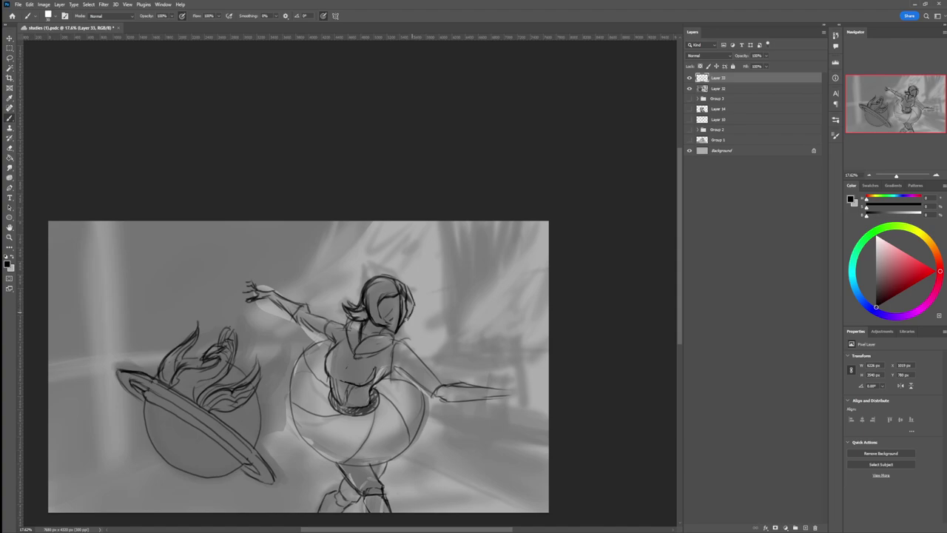
pyautogui.moveTo(408, 319)
pyautogui.mouseDown()
pyautogui.moveTo(422, 336)
pyautogui.moveTo(397, 336)
pyautogui.mouseUp()
# Step: Lasso the head and hair, shift them slightly upward with Free Transform, and deselect
pyautogui.press('l')
pyautogui.moveTo(379, 332)
pyautogui.mouseDown()
pyautogui.moveTo(330, 307)
pyautogui.moveTo(418, 264)
pyautogui.moveTo(442, 336)
pyautogui.mouseUp()
pyautogui.hotkey('ctrl', 't')
pyautogui.press('Return')
pyautogui.hotkey('ctrl', 'd')
pyautogui.press('b')
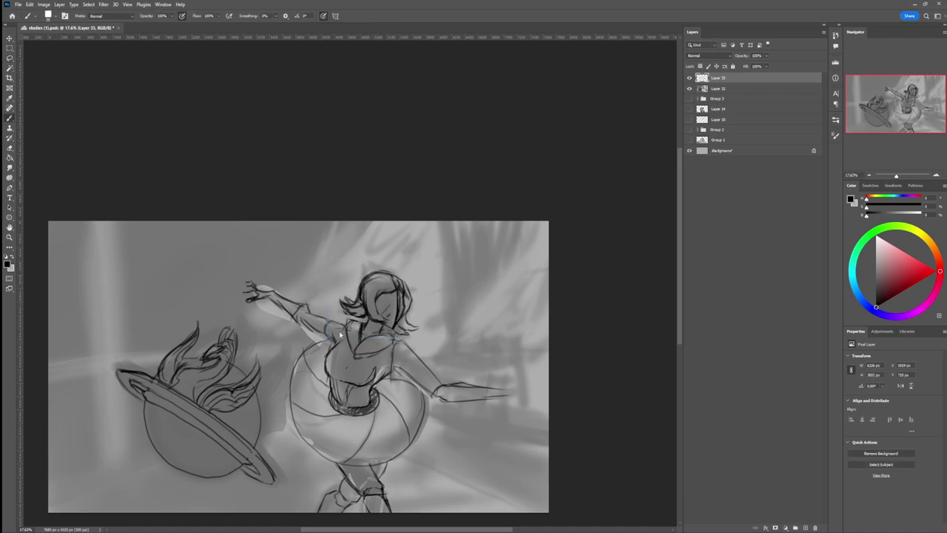
# Step: Erase the heavy dark line along the side of the face beneath the hair, and reduce the eraser size
pyautogui.press('z')
pyautogui.moveTo(392, 343); pyautogui.dragTo(421, 292)
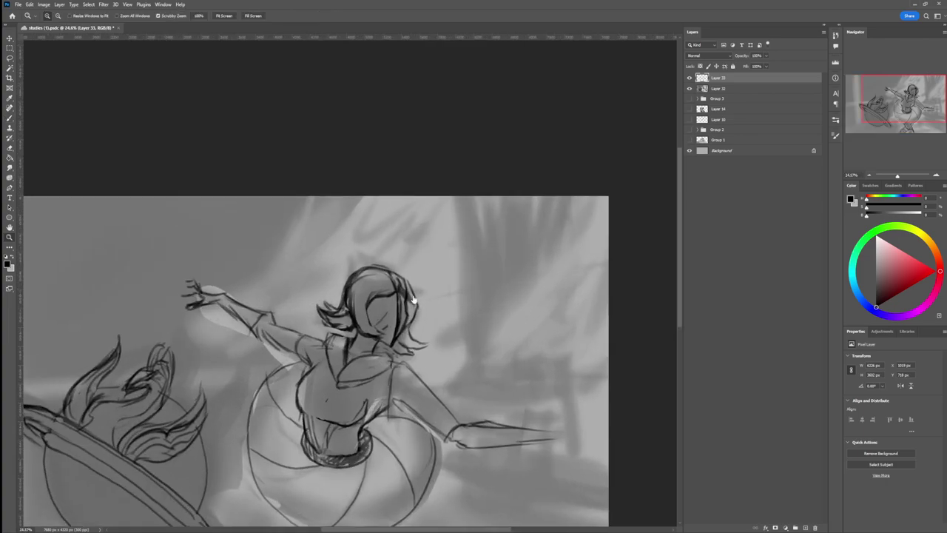
pyautogui.press('b')
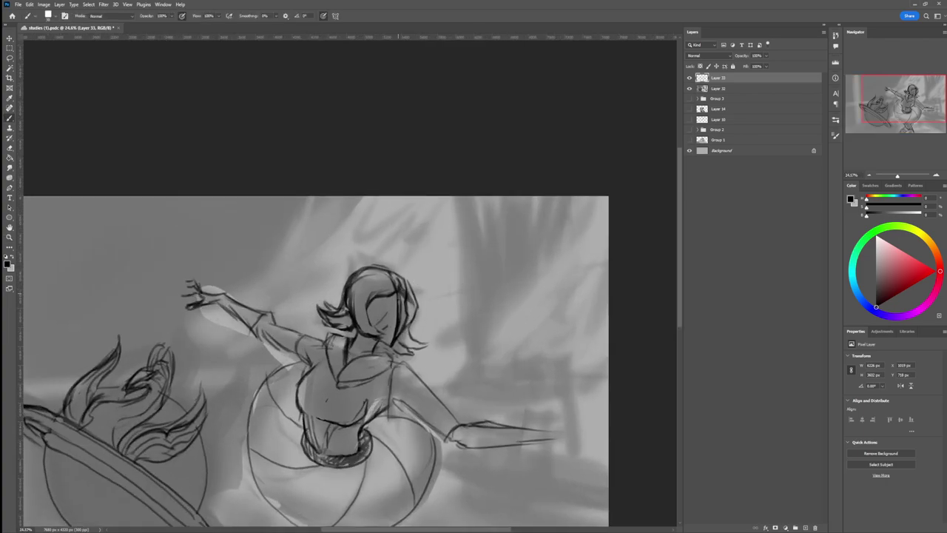
pyautogui.press('e')
pyautogui.moveTo(399, 318)
pyautogui.mouseDown()
pyautogui.moveTo(399, 296)
pyautogui.moveTo(394, 341)
pyautogui.moveTo(404, 302)
pyautogui.mouseUp()
pyautogui.press('[')
pyautogui.press('[')
pyautogui.press('[')
# Step: Draw both eyes on the figure's face with a smaller brush, and clean up the near eye with the eraser
pyautogui.press('space')
pyautogui.press('b')
pyautogui.press('[')
pyautogui.press('[')
pyautogui.press('[')
pyautogui.press('[')
pyautogui.press('l')
pyautogui.press('e')
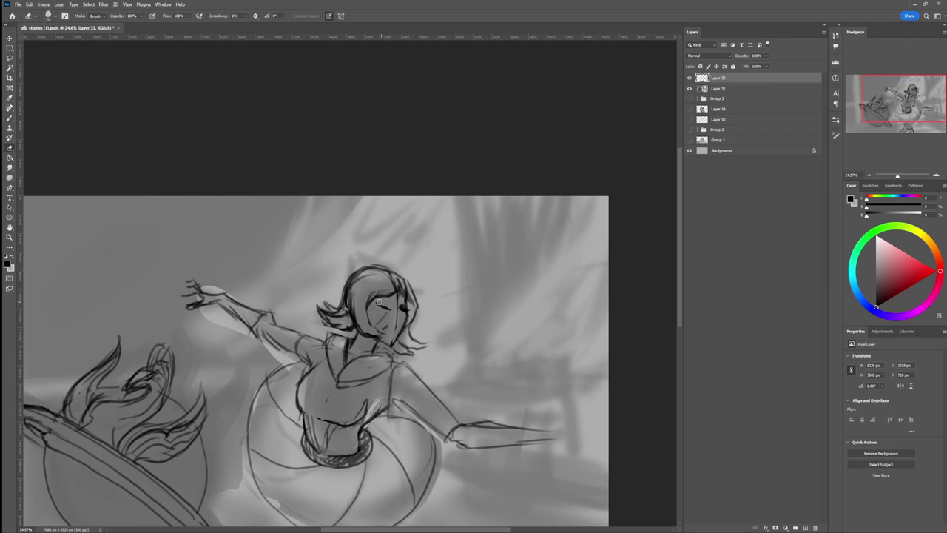
pyautogui.press('b')
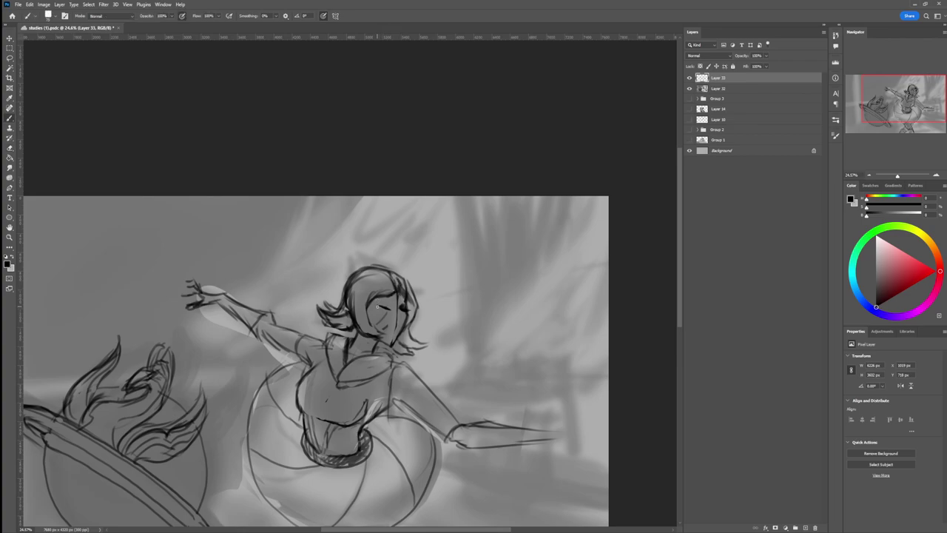
pyautogui.press('e')
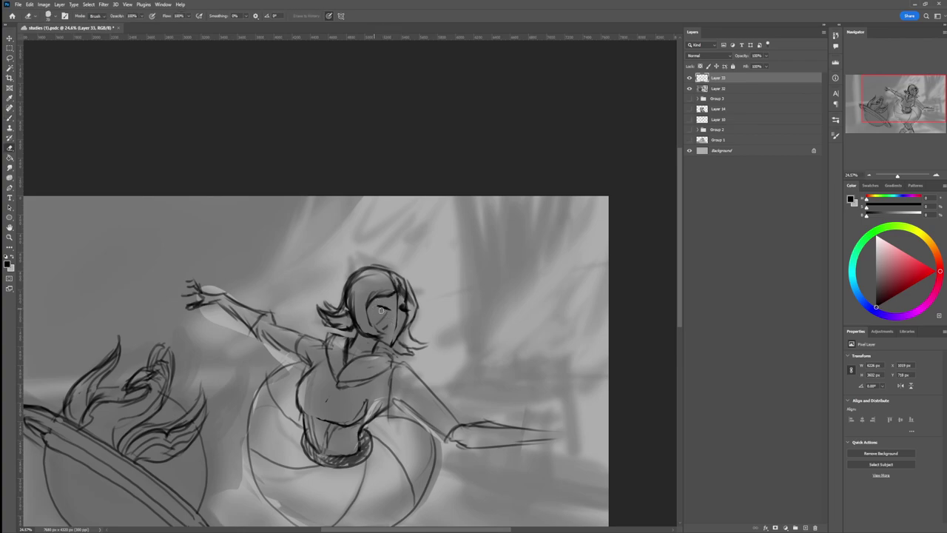
pyautogui.press('b')
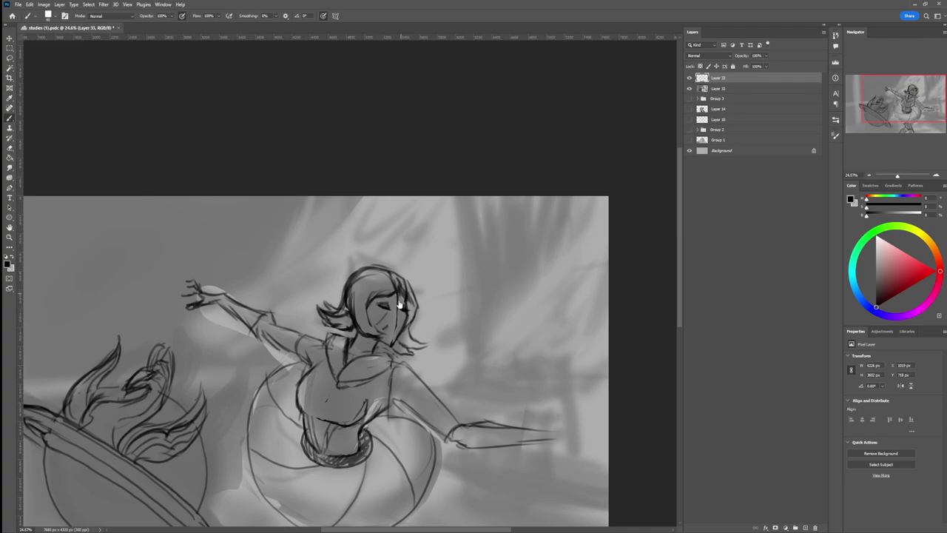
# Step: Smudge the figure's far eye, and soften the lines around the near eye using a larger Smudge tool
pyautogui.press('l')
pyautogui.press('b')
pyautogui.press('r')
pyautogui.moveTo(401, 306); pyautogui.dragTo(406, 309)
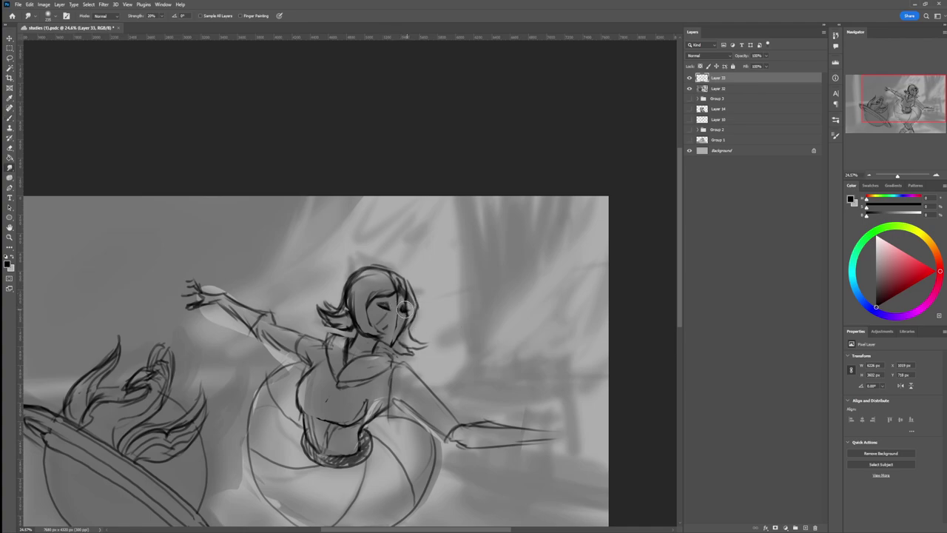
pyautogui.press(']')
pyautogui.press(']')
pyautogui.press(']')
pyautogui.press(']')
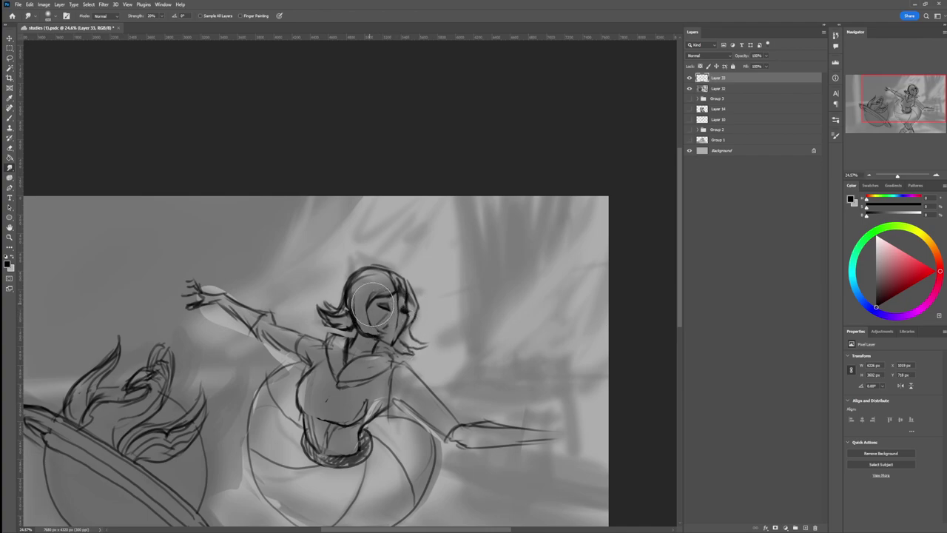
pyautogui.moveTo(386, 289)
pyautogui.mouseDown()
pyautogui.moveTo(405, 326)
pyautogui.moveTo(398, 316)
pyautogui.moveTo(424, 290)
pyautogui.moveTo(386, 314)
pyautogui.moveTo(397, 325)
pyautogui.moveTo(374, 309)
pyautogui.moveTo(418, 305)
pyautogui.moveTo(367, 318)
pyautogui.moveTo(395, 313)
pyautogui.mouseUp()
pyautogui.press('b')
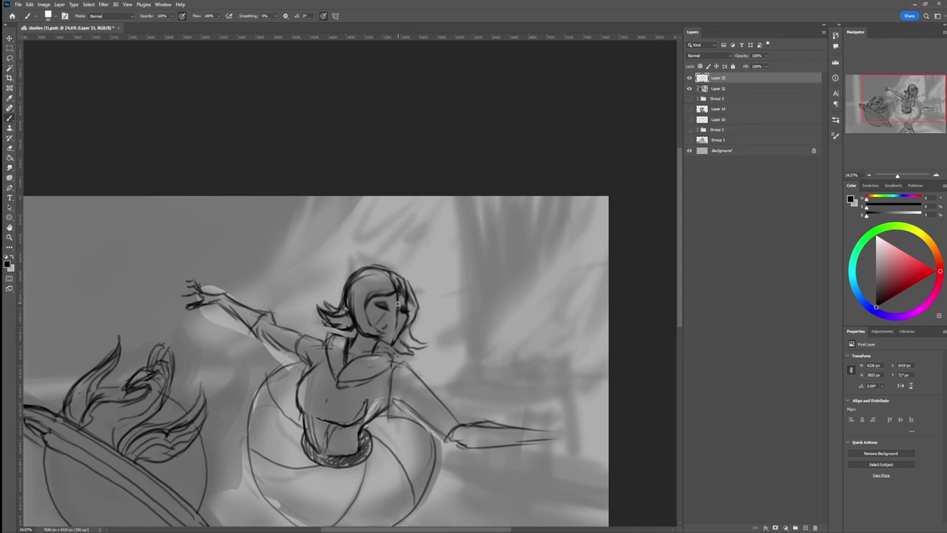
# Step: Refine the far eye and the adjoining face line with a finer brush and the eraser
pyautogui.press('e')
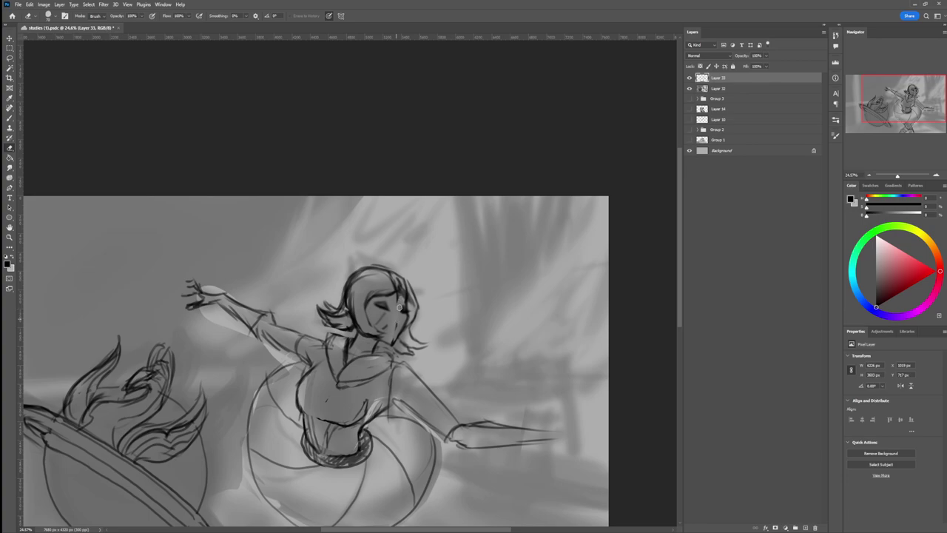
pyautogui.press('b')
pyautogui.press('[')
pyautogui.press('[')
pyautogui.press('[')
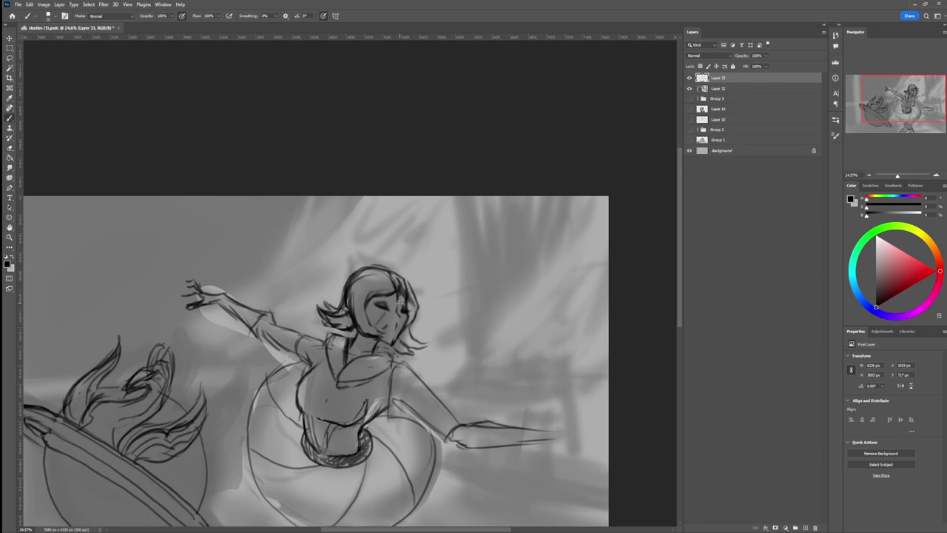
pyautogui.press(']')
pyautogui.press('e')
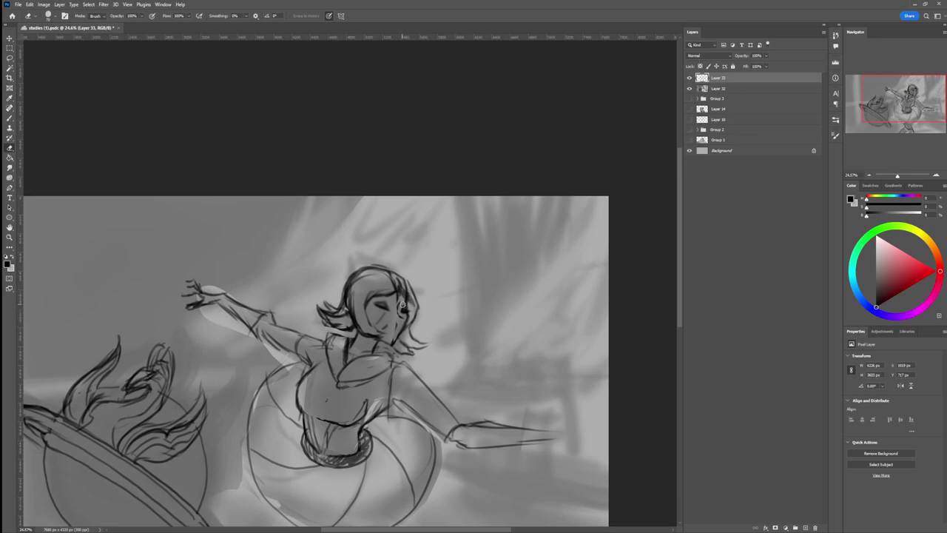
# Step: Lasso the far eye, nudge it outward to the right with Free Transform, and deselect
pyautogui.press('l')
pyautogui.moveTo(405, 305)
pyautogui.mouseDown()
pyautogui.moveTo(396, 317)
pyautogui.moveTo(409, 314)
pyautogui.mouseUp()
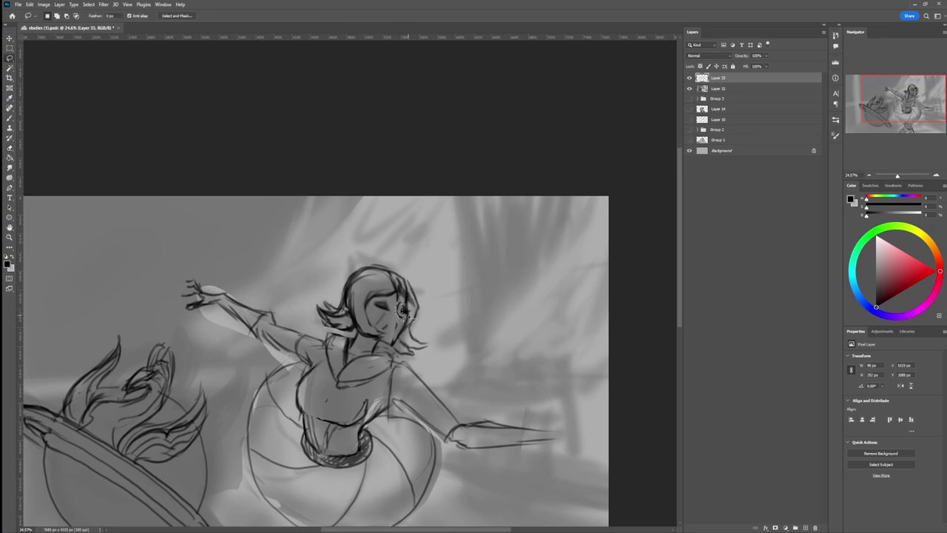
pyautogui.hotkey('ctrl', 'd')
pyautogui.moveTo(404, 321); pyautogui.dragTo(404, 300)
pyautogui.hotkey('ctrl', 't')
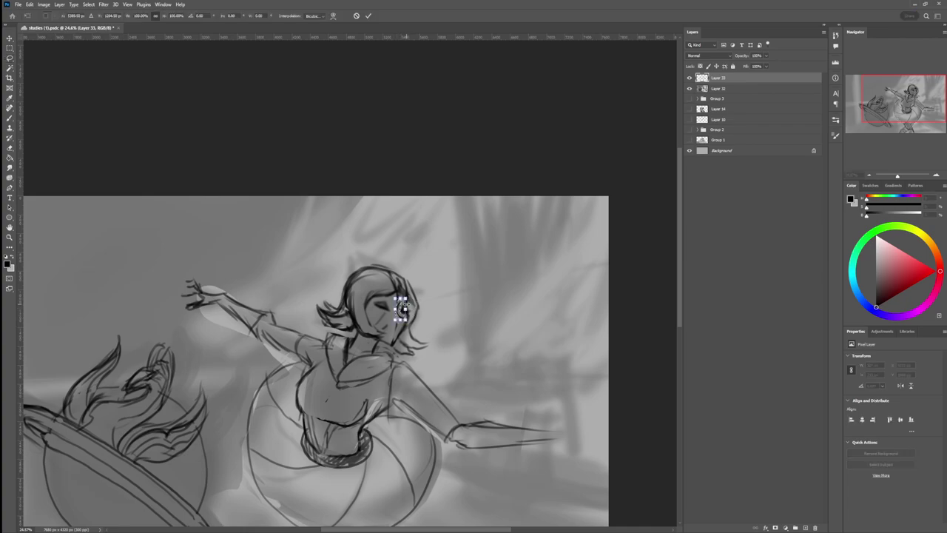
pyautogui.press('Right')
pyautogui.press('Right')
pyautogui.press('Right')
pyautogui.press('Right')
pyautogui.press('Right')
pyautogui.press('Right')
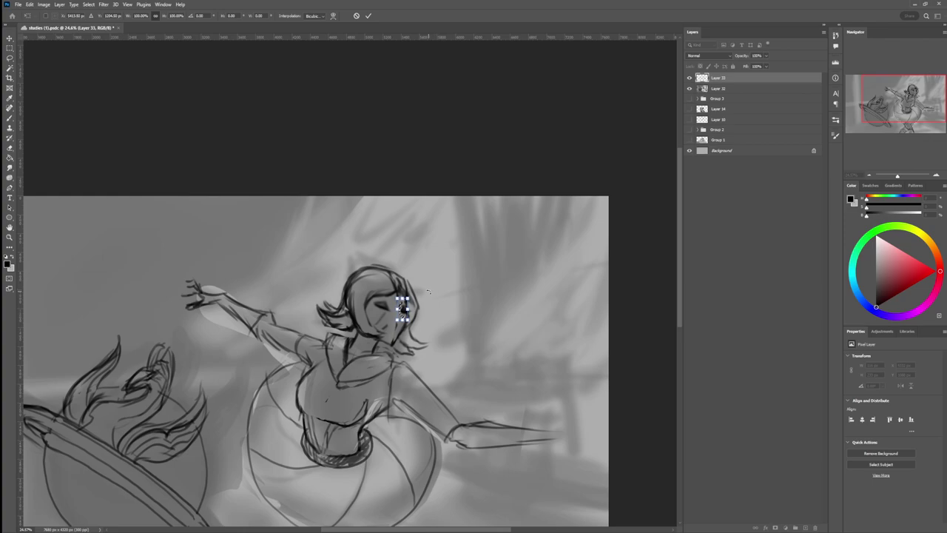
pyautogui.press('Return')
pyautogui.hotkey('ctrl', 'd')
# Step: Sketch the nose below the far eye with a finer brush, and erase stray marks on the lower face
pyautogui.press('b')
pyautogui.press('[')
pyautogui.press('[')
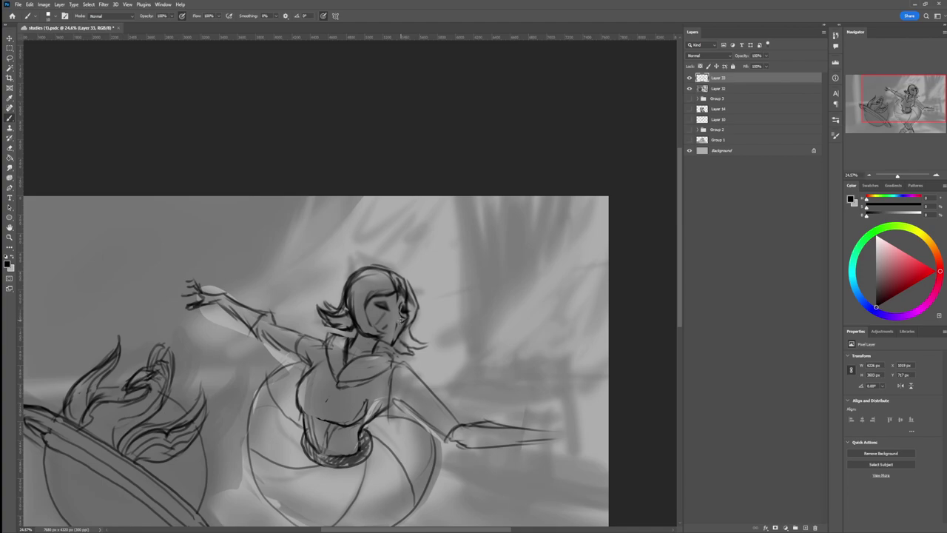
pyautogui.moveTo(398, 321); pyautogui.dragTo(403, 318)
pyautogui.press('e')
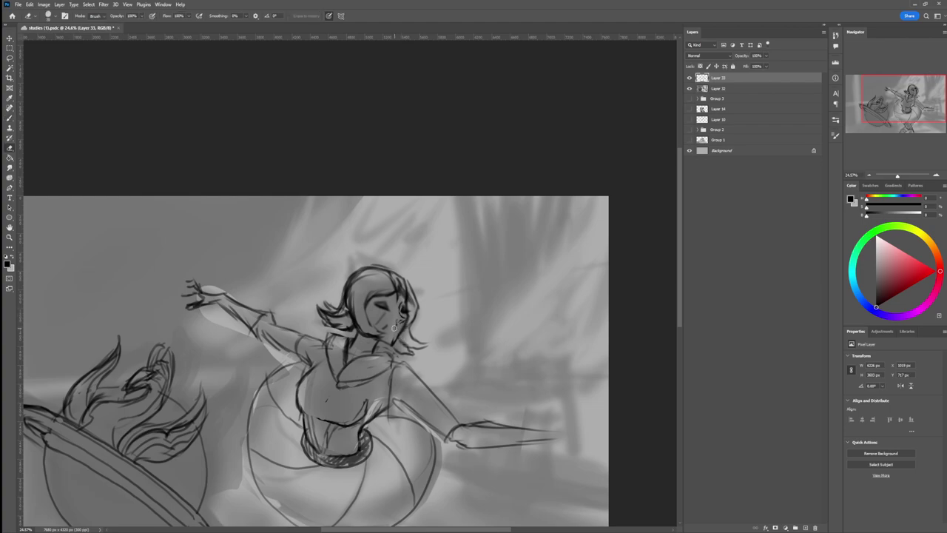
# Step: Draw the figure's mouth beneath the nose, and clean up its corner with the eraser
pyautogui.press('z')
pyautogui.moveTo(388, 343); pyautogui.dragTo(344, 342)
pyautogui.scroll(3, 404, 325)
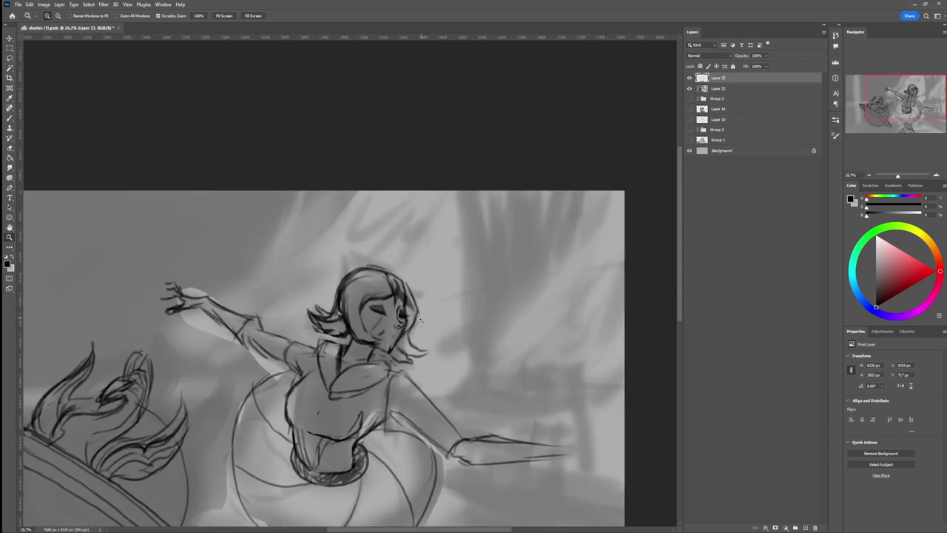
pyautogui.press('b')
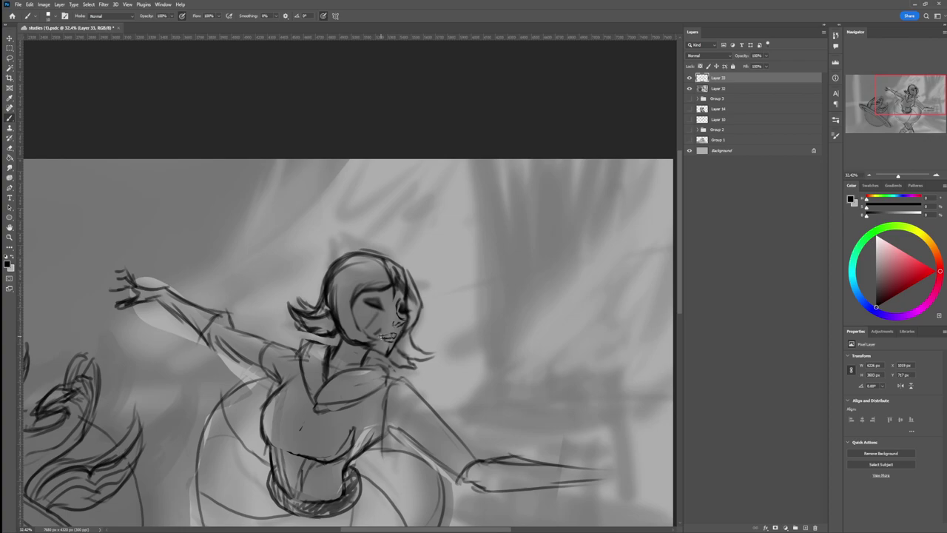
pyautogui.press('e')
pyautogui.moveTo(380, 334)
pyautogui.mouseDown()
pyautogui.moveTo(367, 324)
pyautogui.moveTo(378, 329)
pyautogui.mouseUp()
pyautogui.press('b')
# Step: Sketch a flared hat with pointed corners on top of the figure's head using a larger brush
pyautogui.press('z')
pyautogui.scroll(-5, 389, 358)
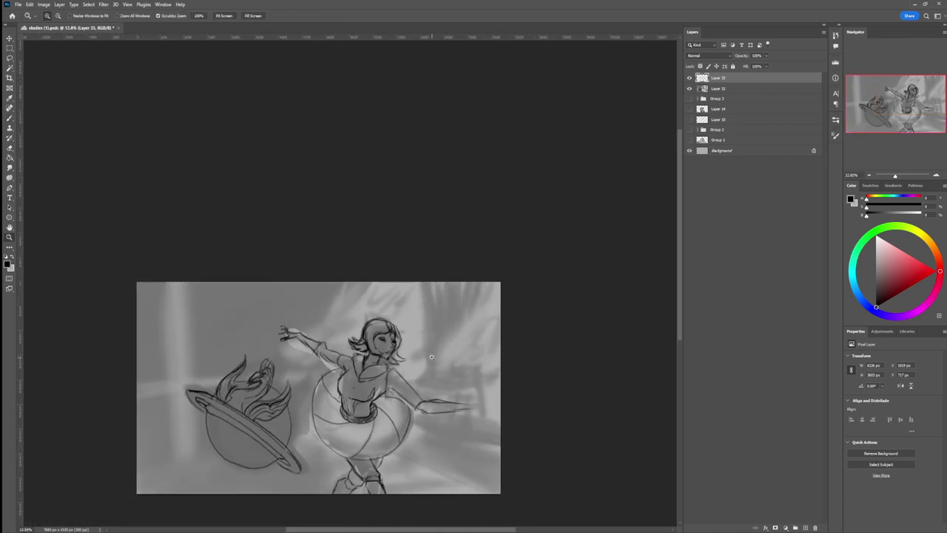
pyautogui.scroll(3, 399, 329)
pyautogui.press('b')
pyautogui.press(']')
pyautogui.moveTo(401, 293)
pyautogui.mouseDown()
pyautogui.moveTo(401, 323)
pyautogui.moveTo(398, 294)
pyautogui.moveTo(344, 290)
pyautogui.moveTo(359, 312)
pyautogui.moveTo(395, 313)
pyautogui.moveTo(352, 317)
pyautogui.moveTo(342, 291)
pyautogui.moveTo(370, 291)
pyautogui.moveTo(394, 314)
pyautogui.mouseUp()
pyautogui.press('e')
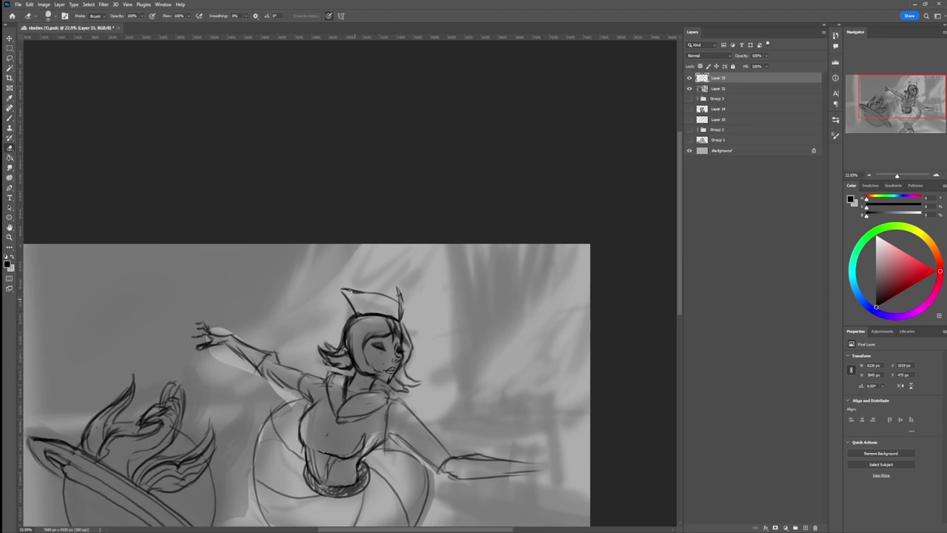
# Step: Refine the hat with a peaked back corner, a second upper-edge line and a darker pointed front edge
pyautogui.press('b')
pyautogui.moveTo(353, 283)
pyautogui.mouseDown()
pyautogui.moveTo(392, 294)
pyautogui.moveTo(400, 317)
pyautogui.mouseUp()
pyautogui.moveTo(402, 284); pyautogui.dragTo(403, 311)
pyautogui.press('e')
pyautogui.press('b')
pyautogui.moveTo(404, 282); pyautogui.dragTo(399, 316)
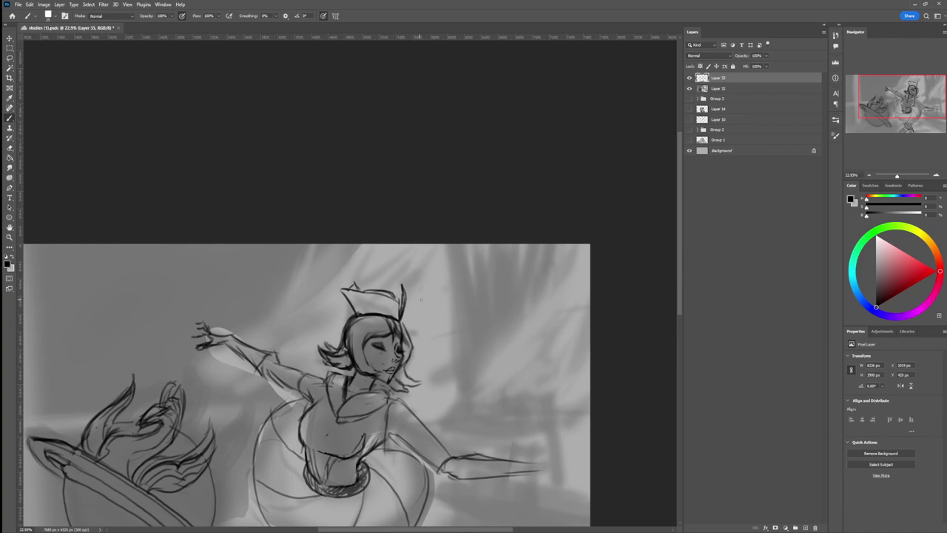
# Step: Sketch a wide flared sleeve with a curved cuff on the lowered arm, undoing and redrawing strokes, and add a vertical torso edge
pyautogui.moveTo(358, 390); pyautogui.dragTo(328, 395)
pyautogui.moveTo(374, 420)
pyautogui.mouseDown()
pyautogui.moveTo(402, 396)
pyautogui.moveTo(426, 410)
pyautogui.moveTo(418, 404)
pyautogui.moveTo(425, 412)
pyautogui.moveTo(393, 423)
pyautogui.moveTo(391, 442)
pyautogui.moveTo(376, 410)
pyautogui.moveTo(386, 439)
pyautogui.mouseUp()
pyautogui.moveTo(388, 404)
pyautogui.mouseDown()
pyautogui.moveTo(369, 439)
pyautogui.moveTo(362, 423)
pyautogui.mouseUp()
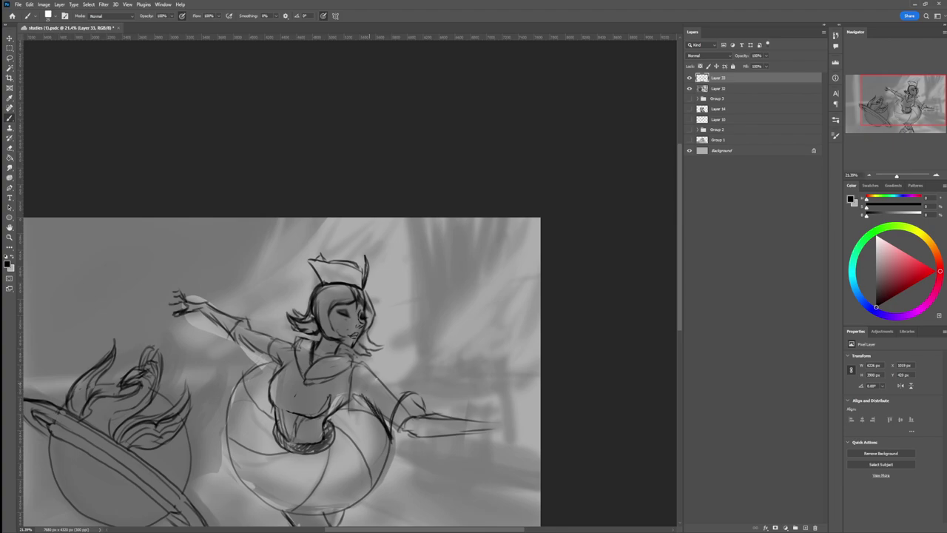
pyautogui.moveTo(423, 398)
pyautogui.mouseDown()
pyautogui.moveTo(402, 378)
pyautogui.moveTo(386, 389)
pyautogui.moveTo(423, 390)
pyautogui.moveTo(414, 416)
pyautogui.moveTo(416, 390)
pyautogui.mouseUp()
pyautogui.hotkey('ctrl', 'z')
pyautogui.hotkey('ctrl', 'z')
pyautogui.hotkey('ctrl', 'z')
pyautogui.moveTo(401, 406); pyautogui.dragTo(418, 392)
pyautogui.moveTo(419, 395)
pyautogui.mouseDown()
pyautogui.moveTo(412, 414)
pyautogui.moveTo(416, 389)
pyautogui.moveTo(368, 383)
pyautogui.moveTo(348, 430)
pyautogui.mouseUp()
pyautogui.moveTo(351, 374); pyautogui.dragTo(347, 424)
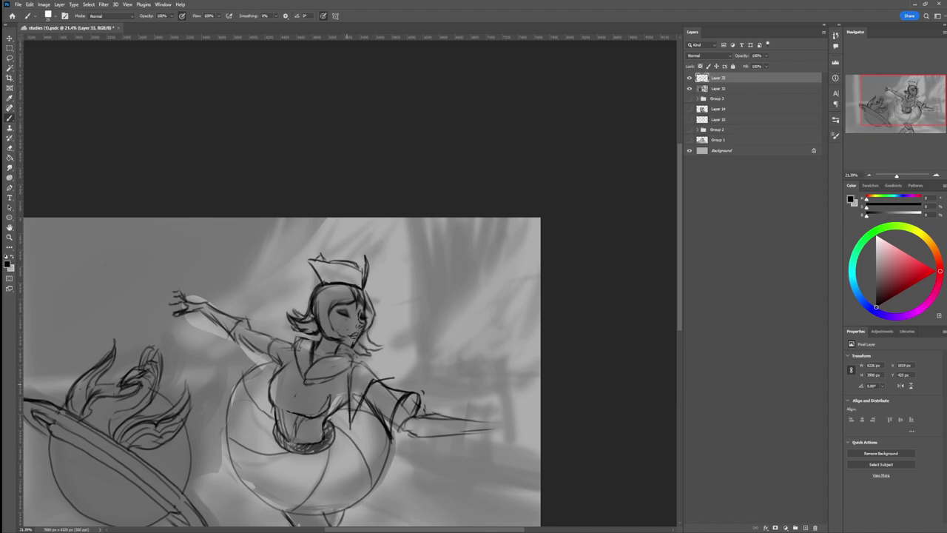
# Step: Darken the torso edge and the large collar outline, and erase the line overshooting the lowered arm's sleeve
pyautogui.moveTo(348, 370); pyautogui.dragTo(348, 390)
pyautogui.moveTo(356, 351)
pyautogui.mouseDown()
pyautogui.moveTo(343, 376)
pyautogui.moveTo(344, 348)
pyautogui.moveTo(330, 378)
pyautogui.moveTo(326, 358)
pyautogui.moveTo(306, 376)
pyautogui.mouseUp()
pyautogui.press('e')
pyautogui.moveTo(393, 377); pyautogui.dragTo(380, 370)
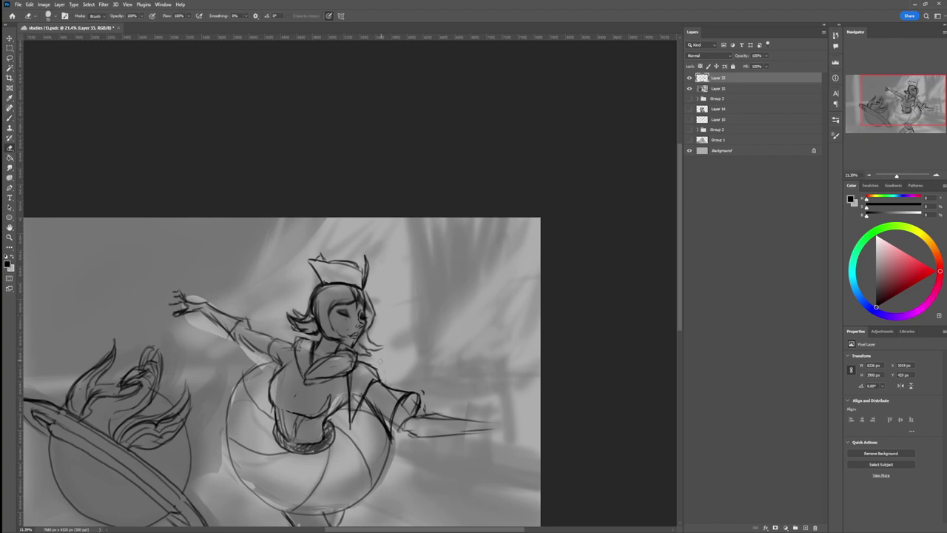
# Step: Add a second line beside the vertical torso edge, and sketch a small ruffle between the collar and the lowered arm's shoulder
pyautogui.press('b')
pyautogui.moveTo(352, 370)
pyautogui.mouseDown()
pyautogui.moveTo(357, 407)
pyautogui.moveTo(350, 387)
pyautogui.mouseUp()
pyautogui.hotkey('ctrl', 'z')
pyautogui.press('e')
pyautogui.press('b')
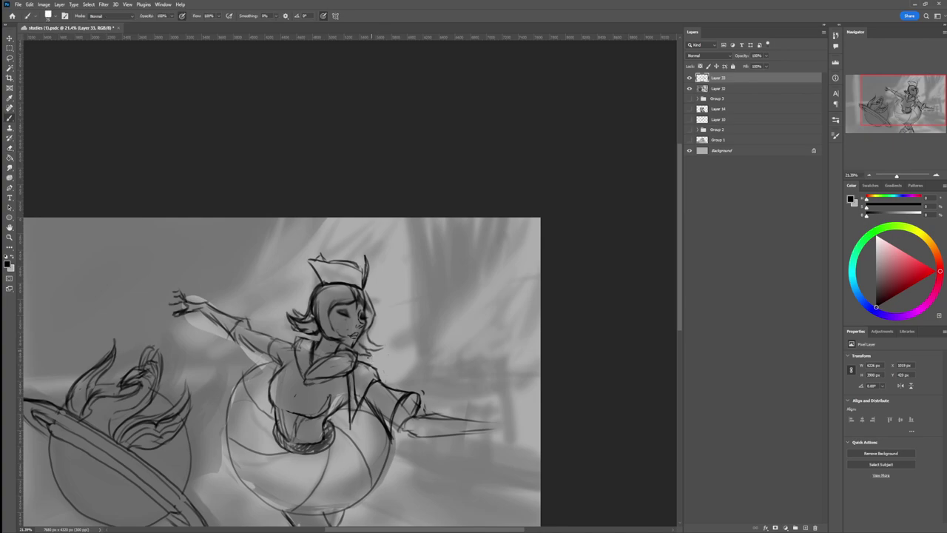
pyautogui.moveTo(362, 374)
pyautogui.mouseDown()
pyautogui.moveTo(382, 363)
pyautogui.moveTo(357, 362)
pyautogui.moveTo(362, 372)
pyautogui.moveTo(372, 360)
pyautogui.moveTo(358, 360)
pyautogui.mouseUp()
pyautogui.press('e')
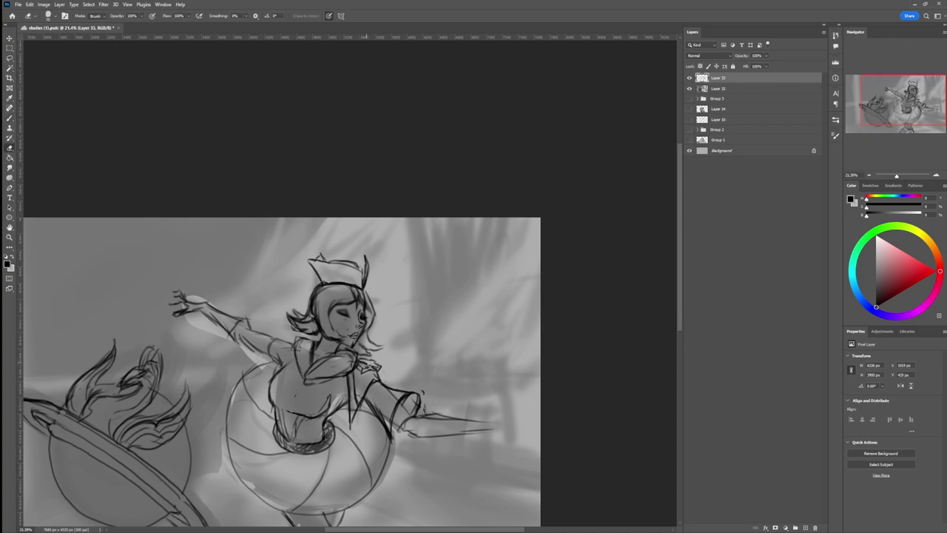
# Step: Sketch a pointed frill and armhole line at the raised arm's shoulder, cleaning up the overlapping lines
pyautogui.press('z')
pyautogui.moveTo(366, 391); pyautogui.dragTo(339, 392)
pyautogui.scroll(3, 310, 347)
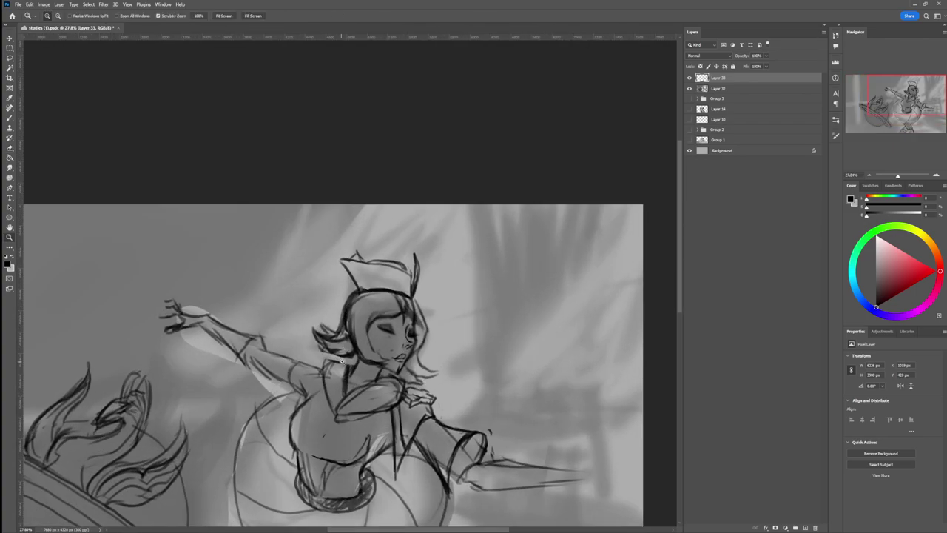
pyautogui.press('b')
pyautogui.moveTo(290, 374)
pyautogui.mouseDown()
pyautogui.moveTo(283, 404)
pyautogui.moveTo(321, 388)
pyautogui.moveTo(287, 398)
pyautogui.moveTo(309, 371)
pyautogui.moveTo(320, 383)
pyautogui.mouseUp()
pyautogui.press('e')
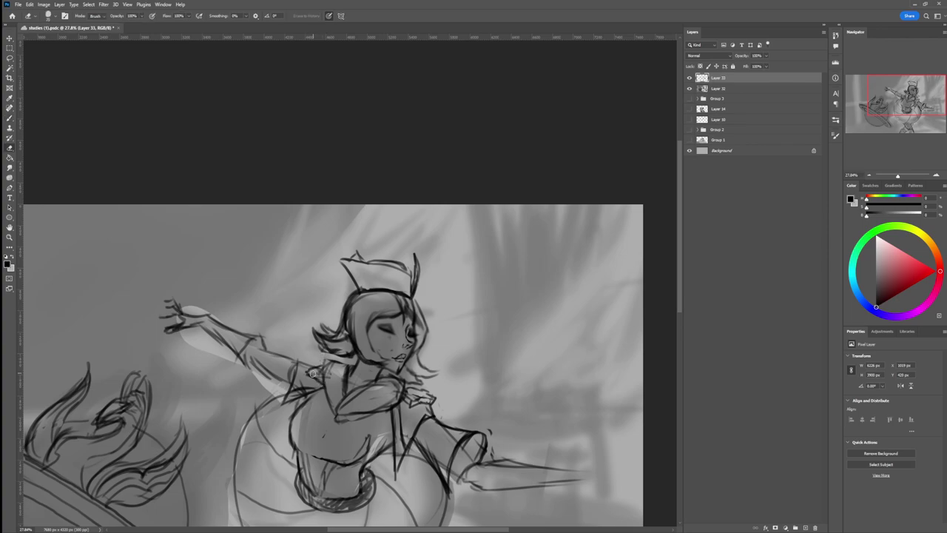
pyautogui.press('b')
pyautogui.moveTo(323, 386)
pyautogui.mouseDown()
pyautogui.moveTo(353, 364)
pyautogui.moveTo(344, 388)
pyautogui.mouseUp()
pyautogui.press('e')
pyautogui.press('b')
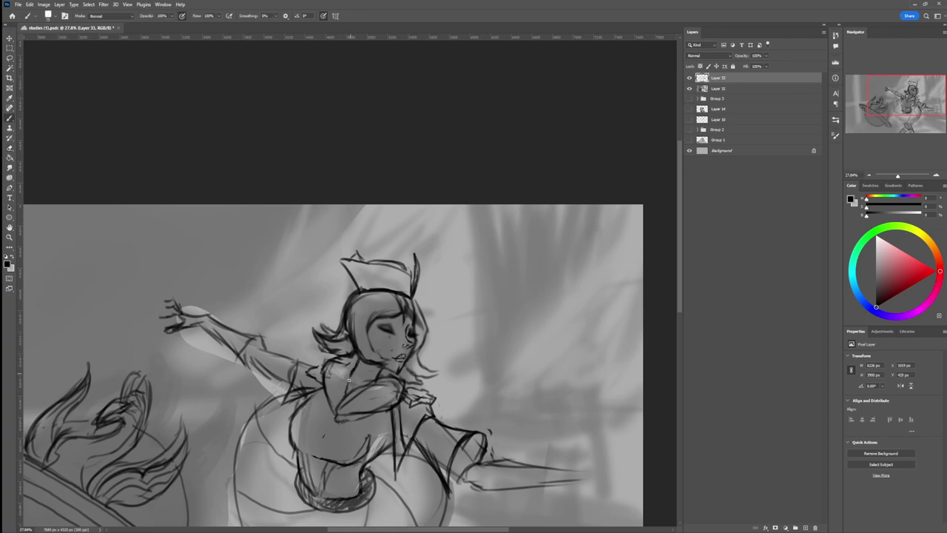
# Step: Outline the collar's rounded flap on the raised arm's side with heavier dark lines
pyautogui.moveTo(347, 386)
pyautogui.mouseDown()
pyautogui.moveTo(336, 417)
pyautogui.moveTo(357, 415)
pyautogui.mouseUp()
pyautogui.moveTo(326, 391)
pyautogui.mouseDown()
pyautogui.moveTo(329, 361)
pyautogui.moveTo(355, 369)
pyautogui.moveTo(351, 360)
pyautogui.moveTo(345, 371)
pyautogui.moveTo(335, 364)
pyautogui.moveTo(350, 365)
pyautogui.moveTo(327, 382)
pyautogui.moveTo(341, 364)
pyautogui.moveTo(394, 338)
pyautogui.moveTo(385, 384)
pyautogui.moveTo(352, 401)
pyautogui.moveTo(366, 388)
pyautogui.moveTo(351, 410)
pyautogui.moveTo(393, 383)
pyautogui.moveTo(385, 399)
pyautogui.moveTo(394, 398)
pyautogui.moveTo(350, 412)
pyautogui.moveTo(385, 392)
pyautogui.moveTo(367, 388)
pyautogui.moveTo(347, 404)
pyautogui.mouseUp()
pyautogui.press('e')
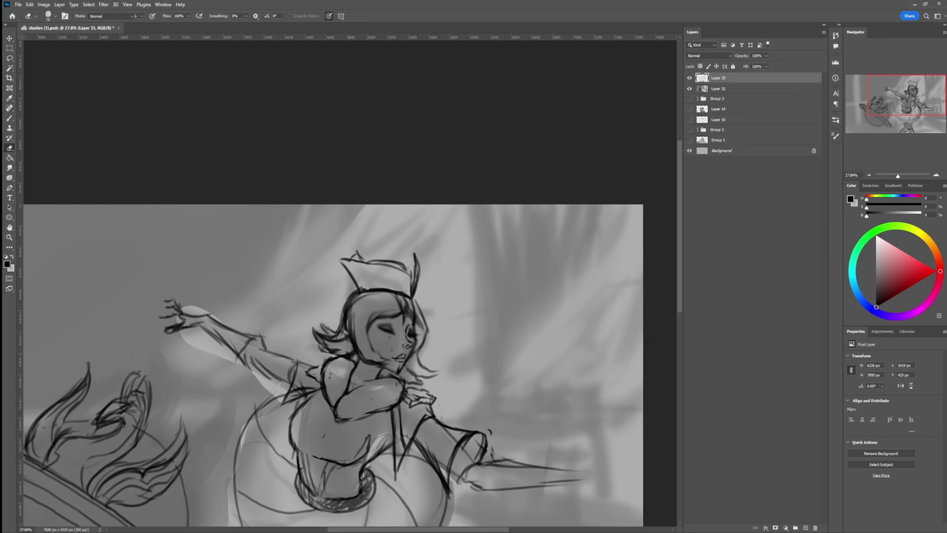
# Step: Draw a flared sleeve with a wide curved opening around the raised upper arm, and erase the lines inside it
pyautogui.press('b')
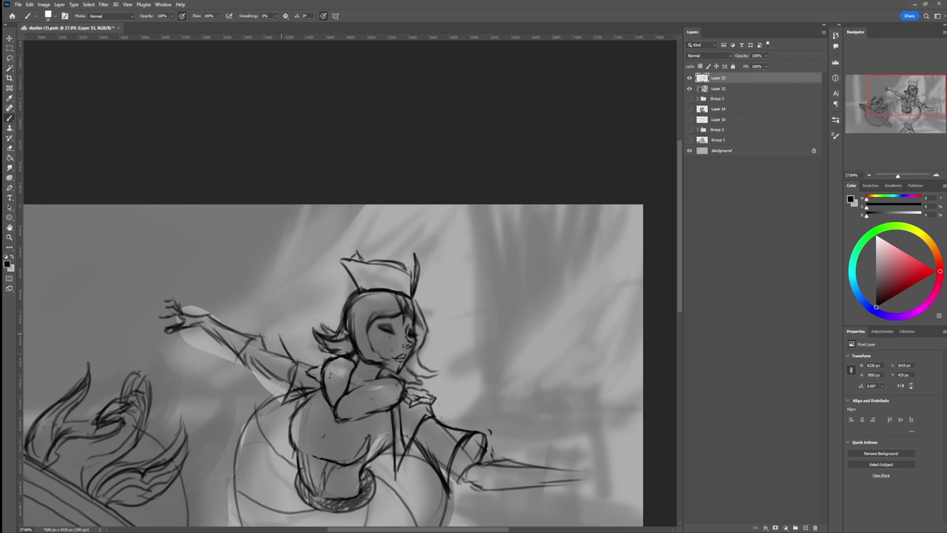
pyautogui.moveTo(293, 359)
pyautogui.mouseDown()
pyautogui.moveTo(287, 342)
pyautogui.moveTo(265, 330)
pyautogui.moveTo(247, 359)
pyautogui.moveTo(260, 341)
pyautogui.moveTo(250, 386)
pyautogui.moveTo(294, 387)
pyautogui.mouseUp()
pyautogui.moveTo(287, 334)
pyautogui.mouseDown()
pyautogui.moveTo(264, 352)
pyautogui.moveTo(259, 384)
pyautogui.mouseUp()
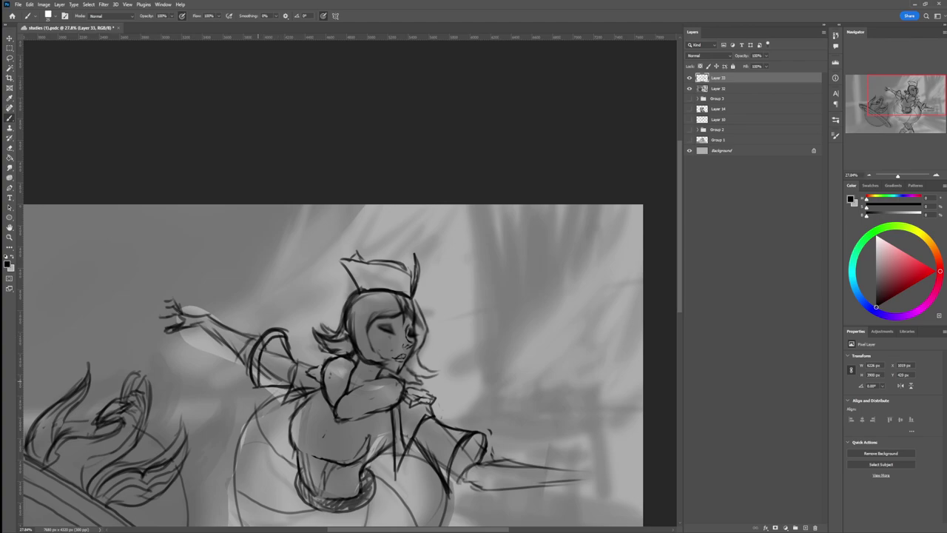
pyautogui.press('e')
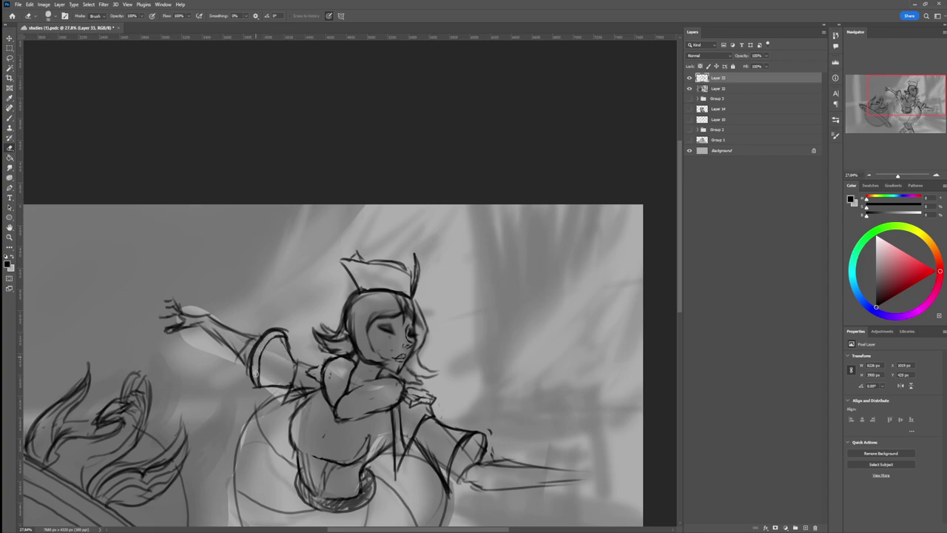
# Step: Add fanned pleat lines inside the raised arm's flared sleeve, and thicken its opening edge
pyautogui.press('b')
pyautogui.moveTo(256, 388)
pyautogui.mouseDown()
pyautogui.moveTo(282, 332)
pyautogui.moveTo(292, 379)
pyautogui.mouseUp()
pyautogui.moveTo(264, 383); pyautogui.dragTo(284, 387)
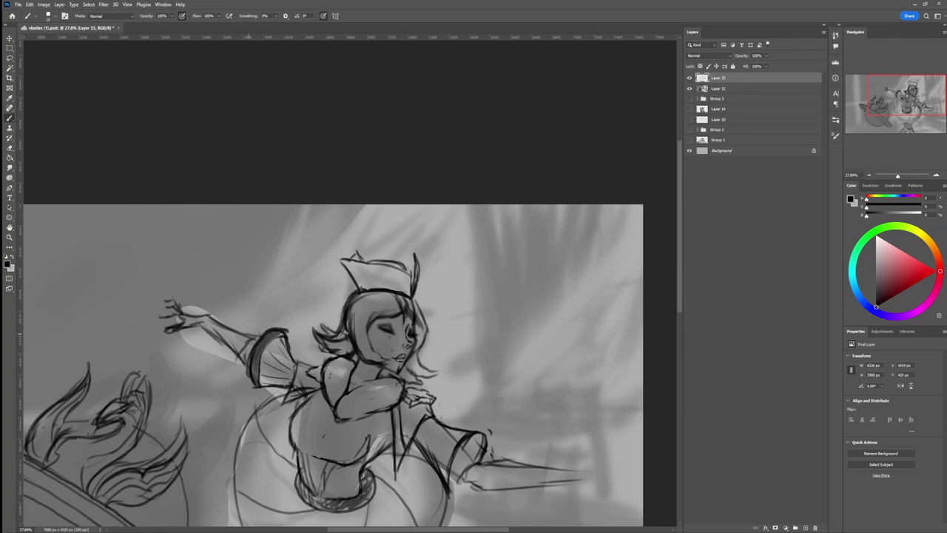
# Step: Draw a curved cuff band around the raised arm beside the sleeve opening, and erase the overlapping lines
pyautogui.moveTo(254, 333); pyautogui.dragTo(239, 351)
pyautogui.moveTo(257, 333)
pyautogui.mouseDown()
pyautogui.moveTo(251, 327)
pyautogui.moveTo(233, 361)
pyautogui.moveTo(245, 364)
pyautogui.moveTo(256, 334)
pyautogui.moveTo(241, 352)
pyautogui.mouseUp()
pyautogui.press('e')
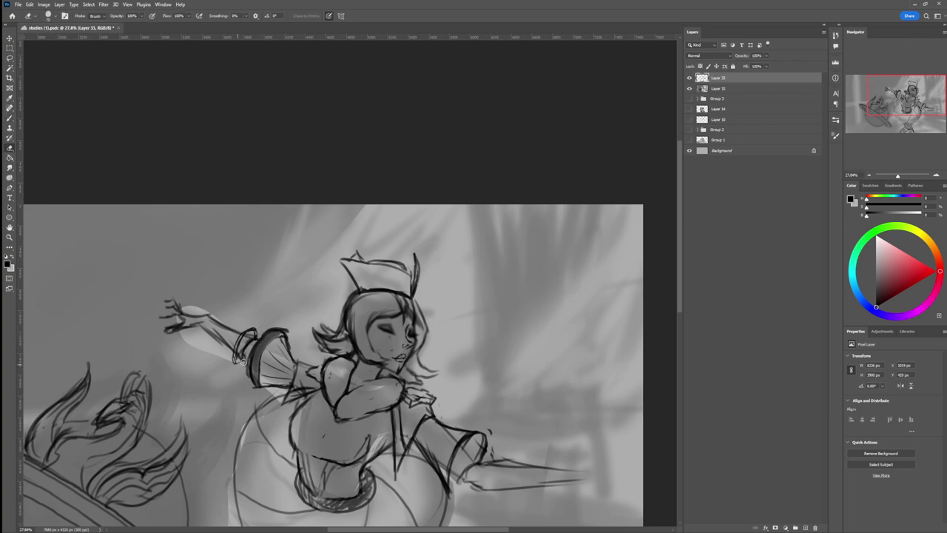
pyautogui.moveTo(239, 353)
pyautogui.mouseDown()
pyautogui.moveTo(254, 338)
pyautogui.moveTo(238, 348)
pyautogui.moveTo(246, 336)
pyautogui.mouseUp()
pyautogui.press('b')
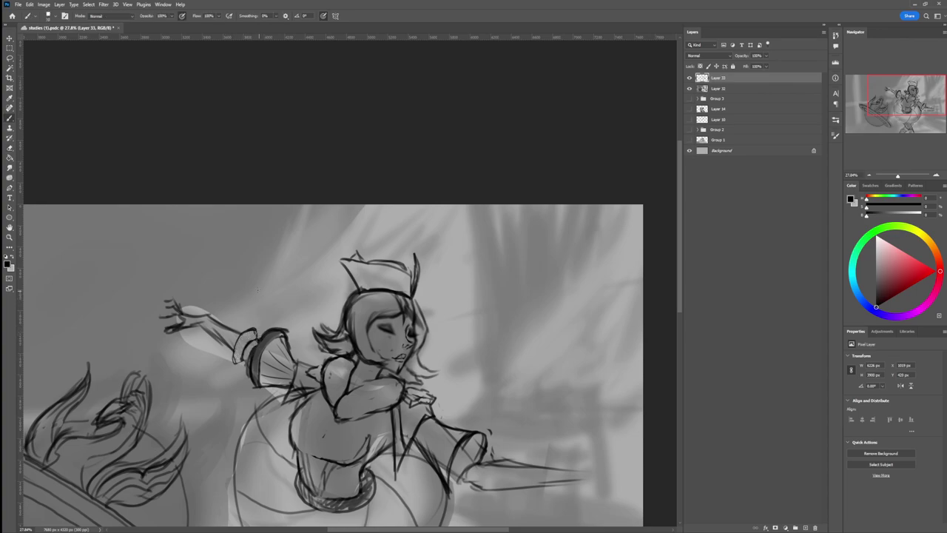
# Step: Redraw both edges of the raised forearm with darker lines between hand and cuff, and erase the stray cuff lines
pyautogui.moveTo(254, 331); pyautogui.dragTo(212, 317)
pyautogui.press('e')
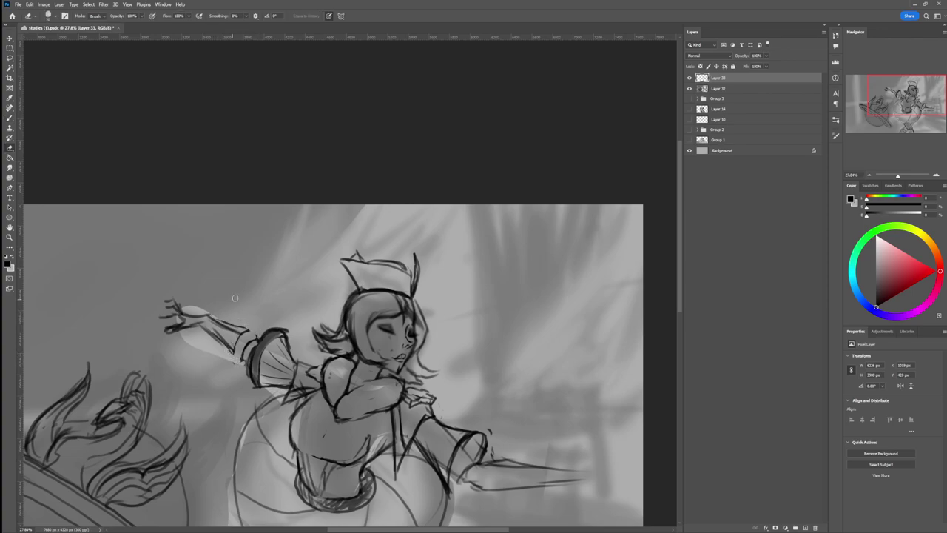
pyautogui.press('b')
pyautogui.moveTo(253, 333); pyautogui.dragTo(220, 322)
pyautogui.moveTo(236, 359)
pyautogui.mouseDown()
pyautogui.moveTo(214, 335)
pyautogui.moveTo(228, 345)
pyautogui.moveTo(221, 316)
pyautogui.moveTo(216, 335)
pyautogui.mouseUp()
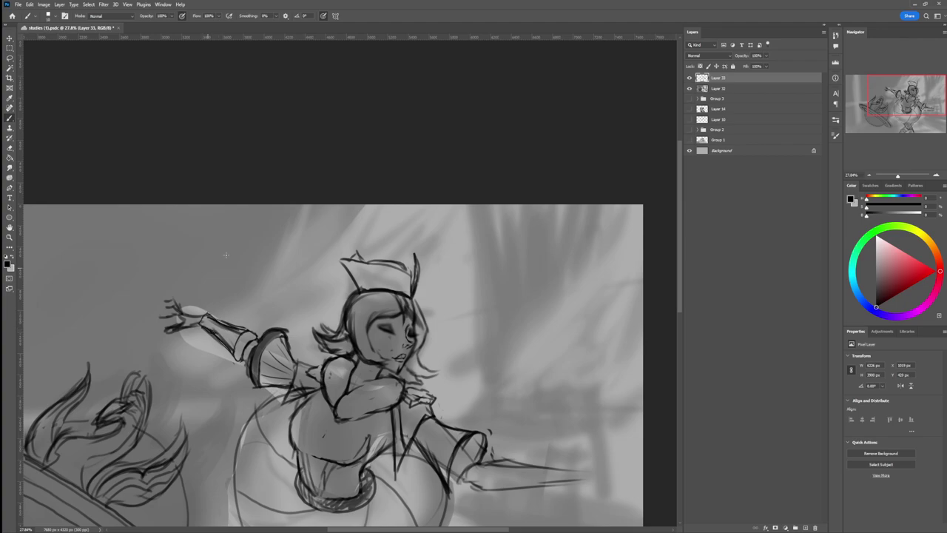
# Step: Lasso the raised arm's hand and transform it at the end of the forearm
pyautogui.press('z')
pyautogui.moveTo(270, 367); pyautogui.dragTo(193, 367)
pyautogui.moveTo(366, 361); pyautogui.dragTo(322, 362)
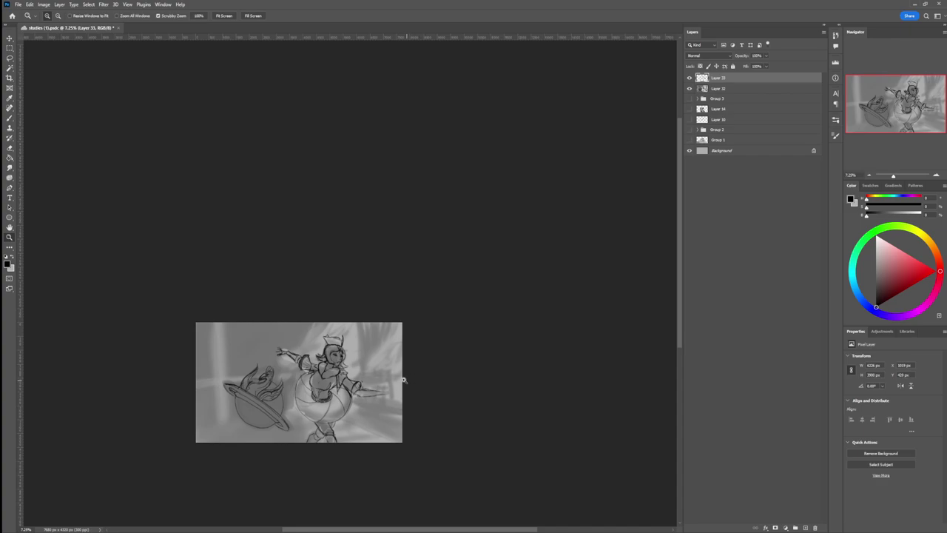
pyautogui.click(326, 361)
pyautogui.click(338, 360)
pyautogui.press('l')
pyautogui.moveTo(256, 358)
pyautogui.mouseDown()
pyautogui.moveTo(263, 313)
pyautogui.moveTo(290, 346)
pyautogui.moveTo(323, 340)
pyautogui.moveTo(283, 327)
pyautogui.mouseUp()
pyautogui.hotkey('ctrl', 't')
pyautogui.press('Return')
pyautogui.hotkey('ctrl', 'd')
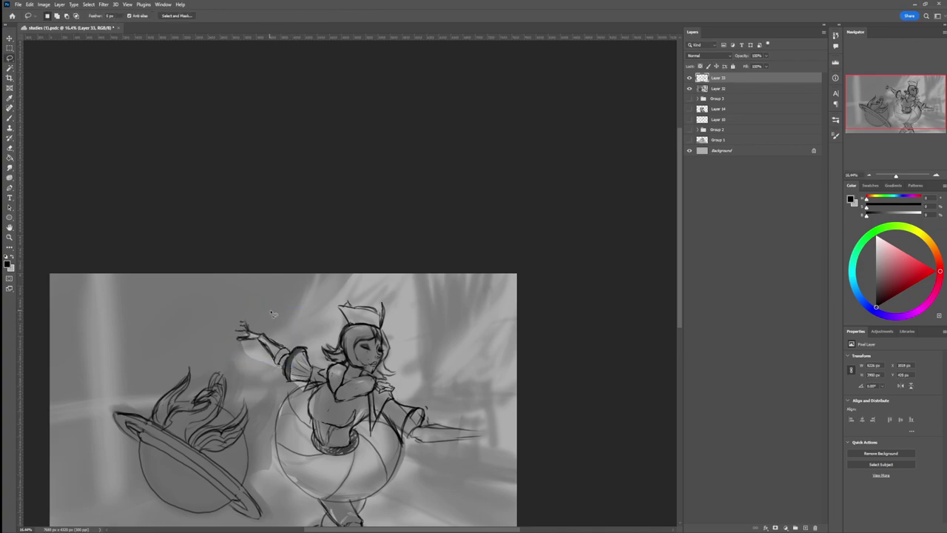
# Step: Select the raised hand again, rotate and reposition it at the wrist, and redraw its fingers longer and spread apart
pyautogui.moveTo(248, 335)
pyautogui.mouseDown()
pyautogui.moveTo(239, 314)
pyautogui.moveTo(258, 309)
pyautogui.moveTo(246, 345)
pyautogui.mouseUp()
pyautogui.hotkey('ctrl', 't')
pyautogui.moveTo(284, 305); pyautogui.dragTo(271, 291)
pyautogui.moveTo(245, 322); pyautogui.dragTo(246, 325)
pyautogui.press('Return')
pyautogui.hotkey('ctrl', 'd')
pyautogui.press('e')
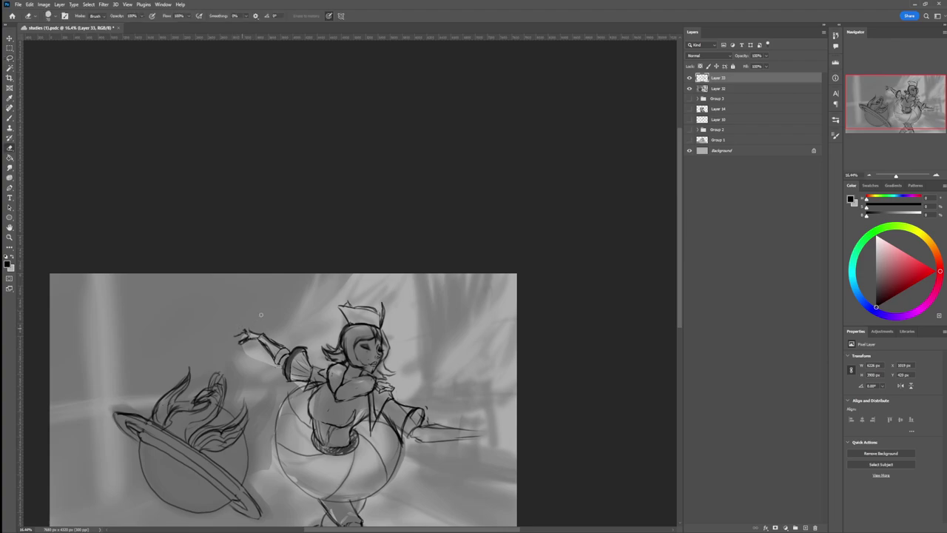
pyautogui.press('b')
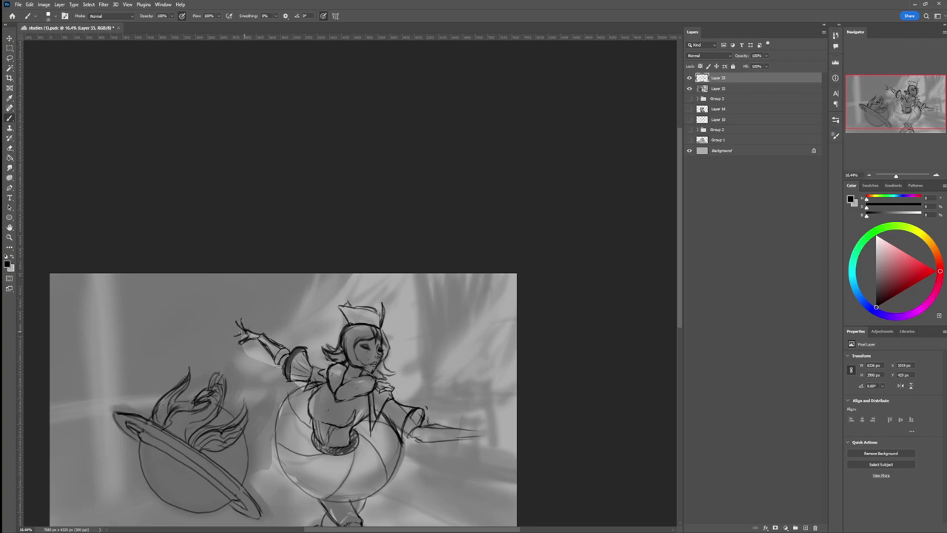
# Step: Draw heavier upper and lower outlines for the outstretched forearm beyond the sleeve opening, and erase part of the lower line
pyautogui.press('z')
pyautogui.moveTo(322, 414); pyautogui.dragTo(273, 407)
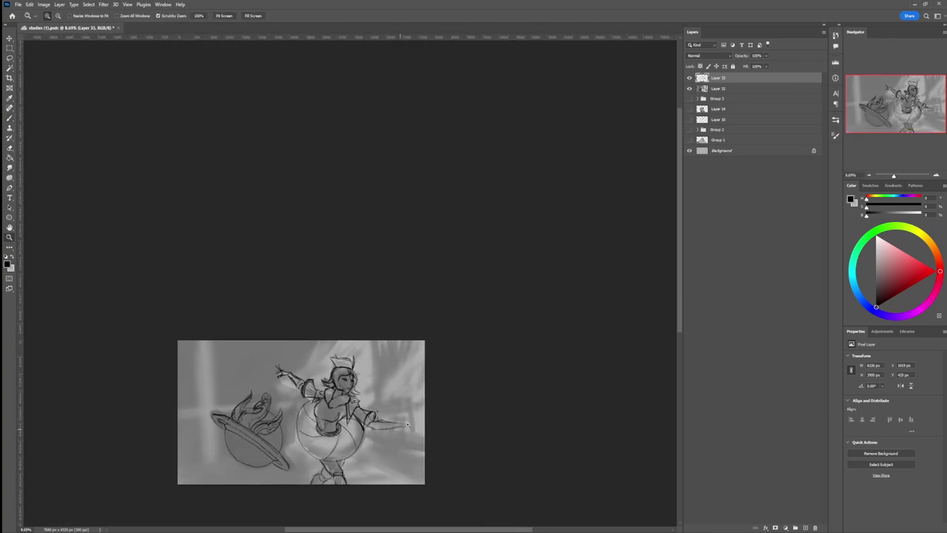
pyautogui.moveTo(391, 444); pyautogui.dragTo(423, 444)
pyautogui.press('b')
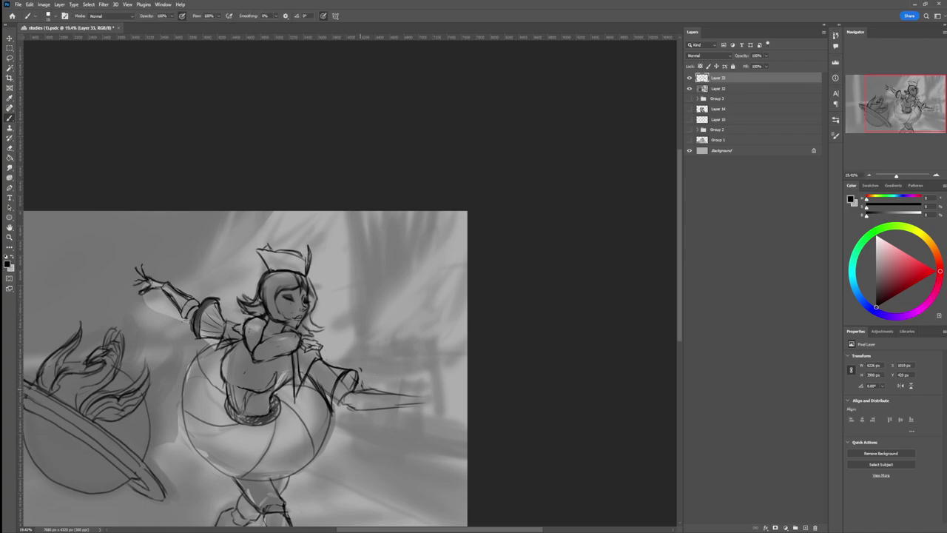
pyautogui.press(']')
pyautogui.moveTo(355, 404)
pyautogui.mouseDown()
pyautogui.moveTo(376, 387)
pyautogui.moveTo(439, 392)
pyautogui.mouseUp()
pyautogui.moveTo(355, 421); pyautogui.dragTo(437, 412)
pyautogui.press('e')
pyautogui.moveTo(354, 420); pyautogui.dragTo(377, 416)
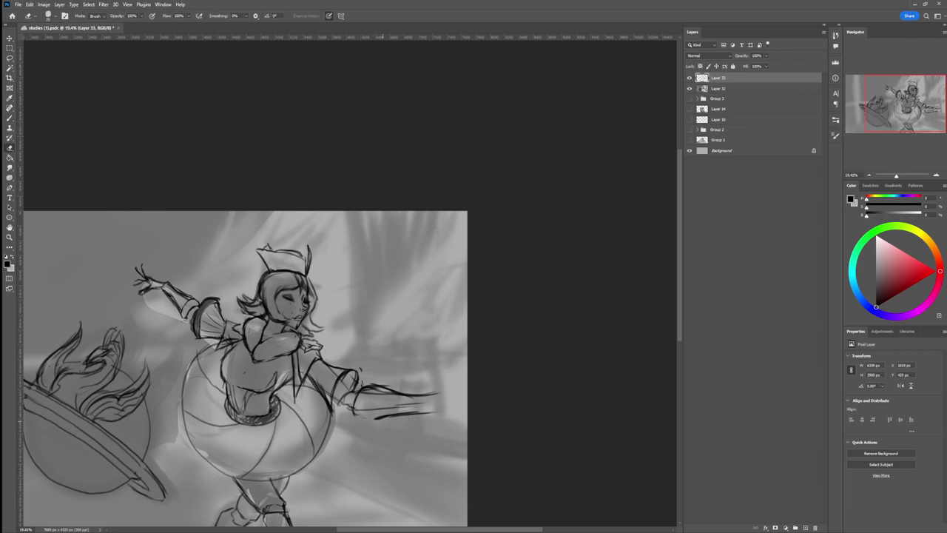
pyautogui.press('b')
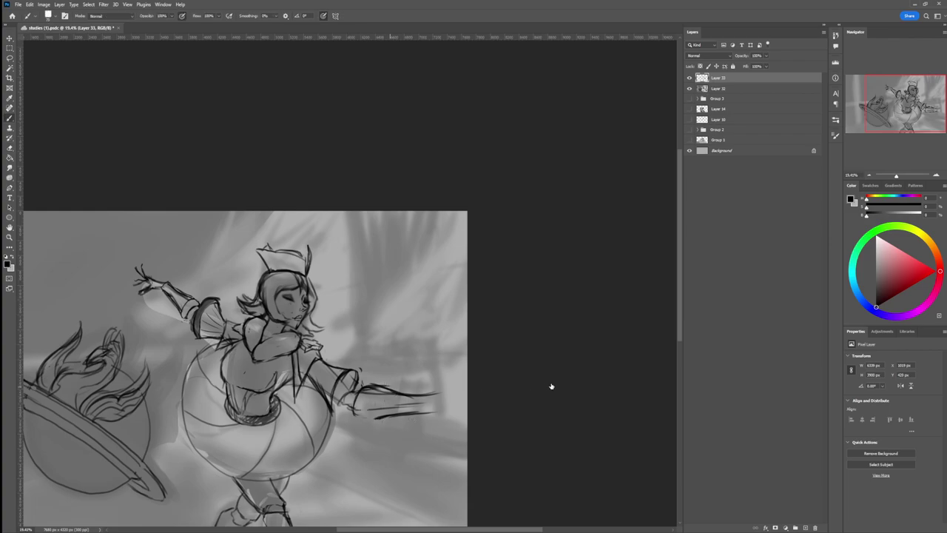
# Step: Draw a pointed flare sweeping up from the outstretched forearm's upper edge, and erase its overlapping lines
pyautogui.press('r')
pyautogui.press(']')
pyautogui.press(']')
pyautogui.press(']')
pyautogui.press(']')
pyautogui.press(']')
pyautogui.press(']')
pyautogui.moveTo(378, 394)
pyautogui.mouseDown()
pyautogui.moveTo(387, 385)
pyautogui.moveTo(377, 403)
pyautogui.moveTo(411, 400)
pyautogui.moveTo(333, 416)
pyautogui.mouseUp()
pyautogui.press('z')
pyautogui.moveTo(434, 428)
pyautogui.mouseDown()
pyautogui.moveTo(435, 378)
pyautogui.moveTo(448, 363)
pyautogui.moveTo(448, 377)
pyautogui.moveTo(449, 363)
pyautogui.mouseUp()
pyautogui.press('b')
pyautogui.moveTo(407, 389); pyautogui.dragTo(450, 364)
pyautogui.moveTo(408, 381); pyautogui.dragTo(451, 364)
pyautogui.press('e')
pyautogui.moveTo(418, 392)
pyautogui.mouseDown()
pyautogui.moveTo(444, 370)
pyautogui.moveTo(401, 387)
pyautogui.moveTo(438, 374)
pyautogui.mouseUp()
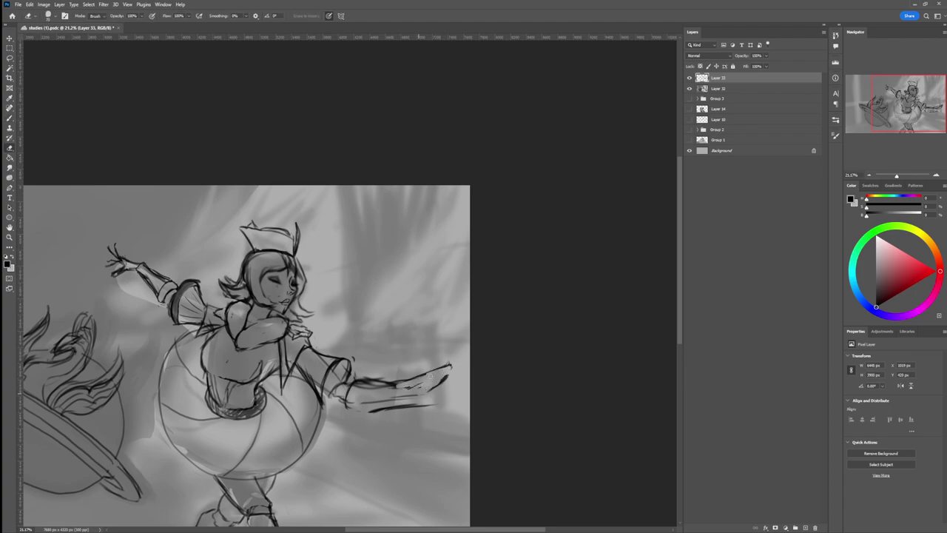
# Step: Darken the forearm's pointed flare and draw a wrist and drooping hand with spread fingers beneath it
pyautogui.press('b')
pyautogui.moveTo(397, 382)
pyautogui.mouseDown()
pyautogui.moveTo(458, 355)
pyautogui.moveTo(448, 373)
pyautogui.moveTo(398, 390)
pyautogui.moveTo(441, 390)
pyautogui.moveTo(465, 447)
pyautogui.mouseUp()
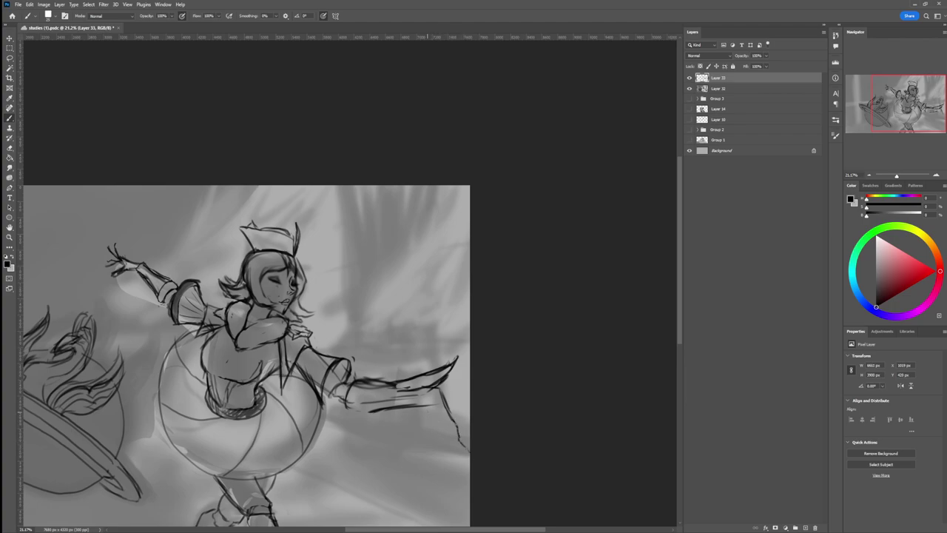
pyautogui.moveTo(428, 422); pyautogui.dragTo(435, 455)
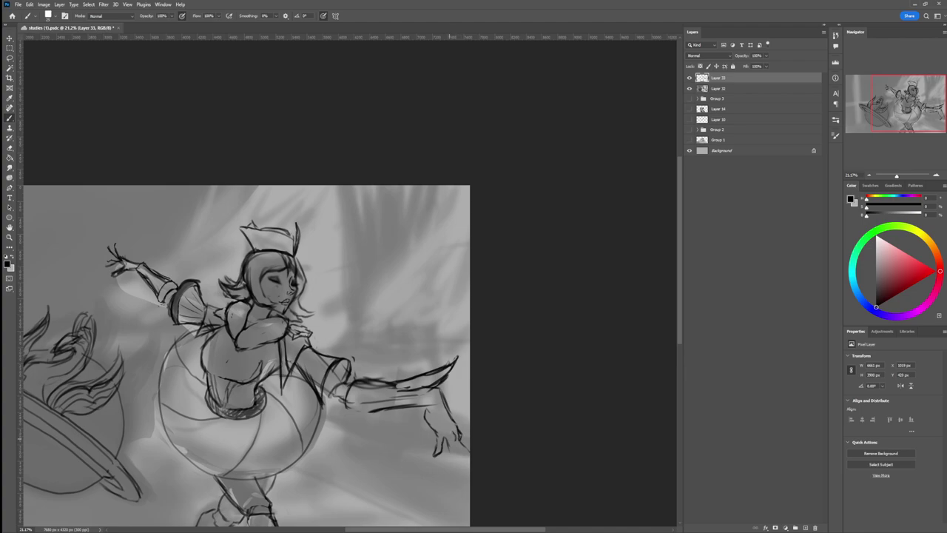
pyautogui.moveTo(452, 444)
pyautogui.mouseDown()
pyautogui.moveTo(459, 459)
pyautogui.moveTo(448, 476)
pyautogui.mouseUp()
pyautogui.moveTo(458, 443); pyautogui.dragTo(466, 455)
pyautogui.moveTo(427, 405); pyautogui.dragTo(432, 425)
pyautogui.moveTo(431, 388); pyautogui.dragTo(415, 389)
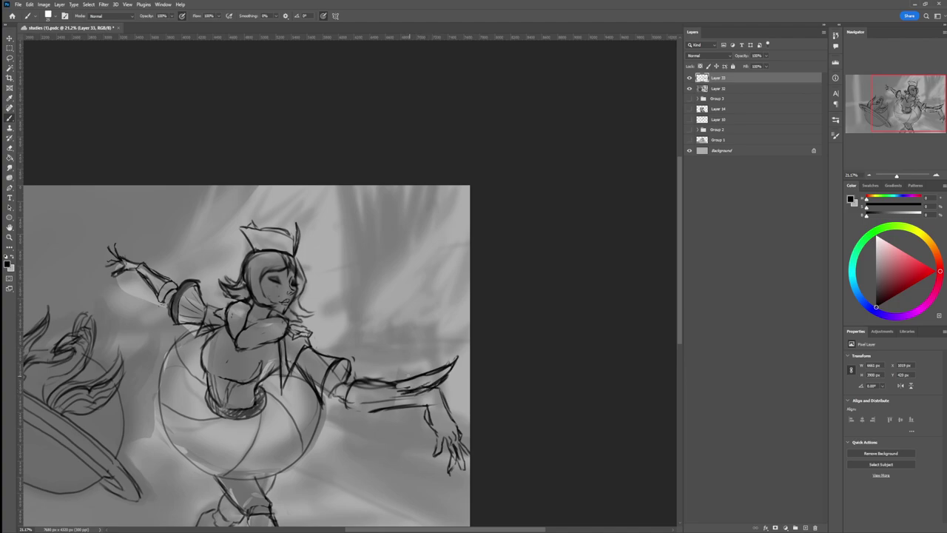
# Step: Erase the upper edge of the outstretched forearm's flare and redraw it as a cleaner curve
pyautogui.press('e')
pyautogui.moveTo(392, 388)
pyautogui.mouseDown()
pyautogui.moveTo(446, 363)
pyautogui.moveTo(411, 388)
pyautogui.moveTo(438, 378)
pyautogui.moveTo(401, 394)
pyautogui.mouseUp()
pyautogui.press('b')
pyautogui.press('e')
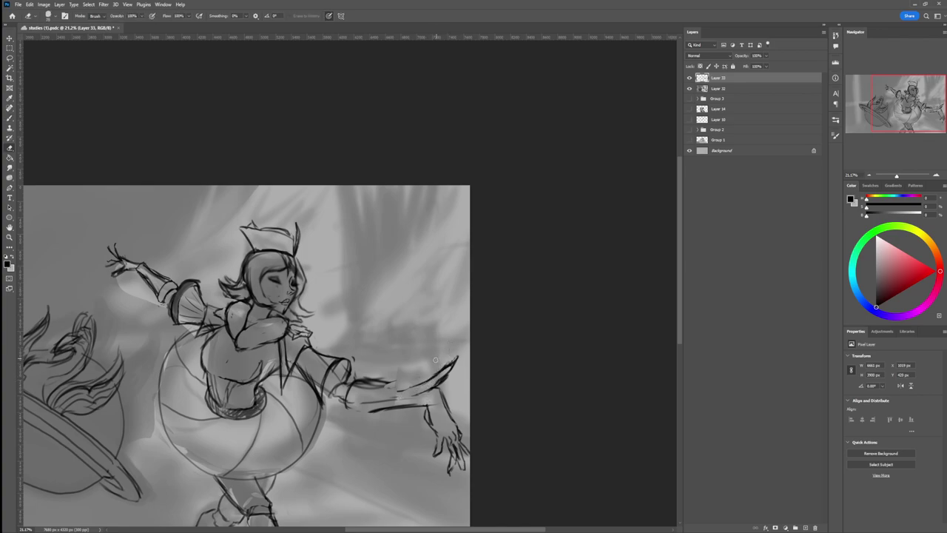
pyautogui.press('b')
pyautogui.moveTo(447, 367)
pyautogui.mouseDown()
pyautogui.moveTo(411, 389)
pyautogui.moveTo(386, 386)
pyautogui.mouseUp()
# Step: Draw a curved cuff opening around the outstretched arm's wrist, and erase the lines overlapping it
pyautogui.moveTo(425, 385)
pyautogui.mouseDown()
pyautogui.moveTo(385, 387)
pyautogui.moveTo(427, 399)
pyautogui.moveTo(414, 418)
pyautogui.mouseUp()
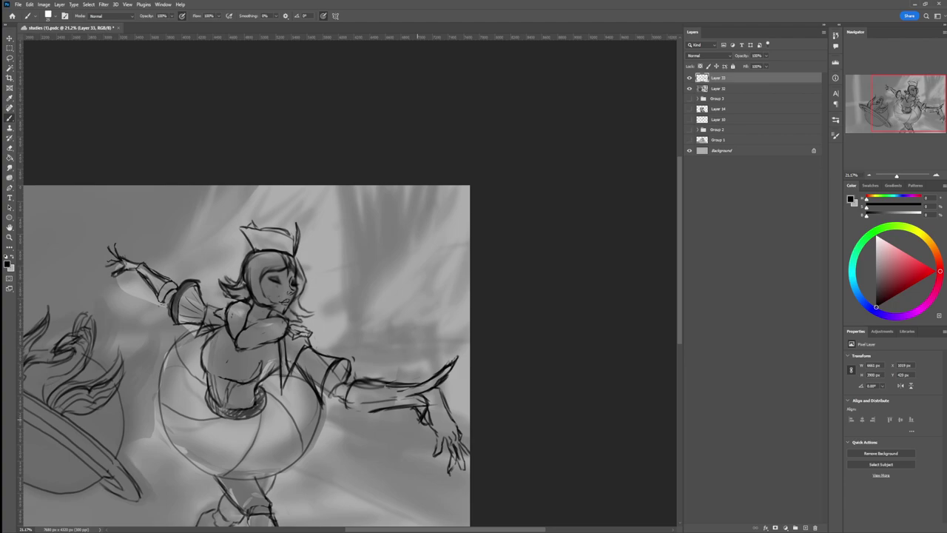
pyautogui.press('e')
pyautogui.moveTo(421, 414); pyautogui.dragTo(428, 420)
pyautogui.moveTo(424, 405); pyautogui.dragTo(411, 405)
pyautogui.press('b')
pyautogui.press('z')
pyautogui.moveTo(410, 415); pyautogui.dragTo(352, 411)
pyautogui.moveTo(425, 442); pyautogui.dragTo(427, 443)
pyautogui.scroll(5, 427, 442)
pyautogui.press('b')
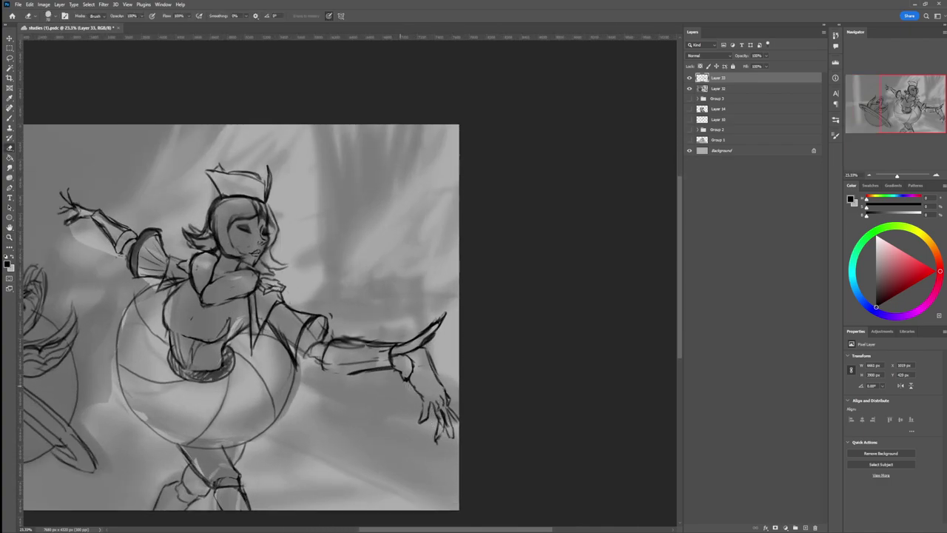
# Step: Lasso the outstretched arm's drooping hand and move it closer to the cuff
pyautogui.press('l')
pyautogui.moveTo(425, 375)
pyautogui.mouseDown()
pyautogui.moveTo(405, 414)
pyautogui.moveTo(460, 393)
pyautogui.moveTo(457, 375)
pyautogui.mouseUp()
pyautogui.hotkey('ctrl', 't')
pyautogui.moveTo(452, 424); pyautogui.dragTo(446, 417)
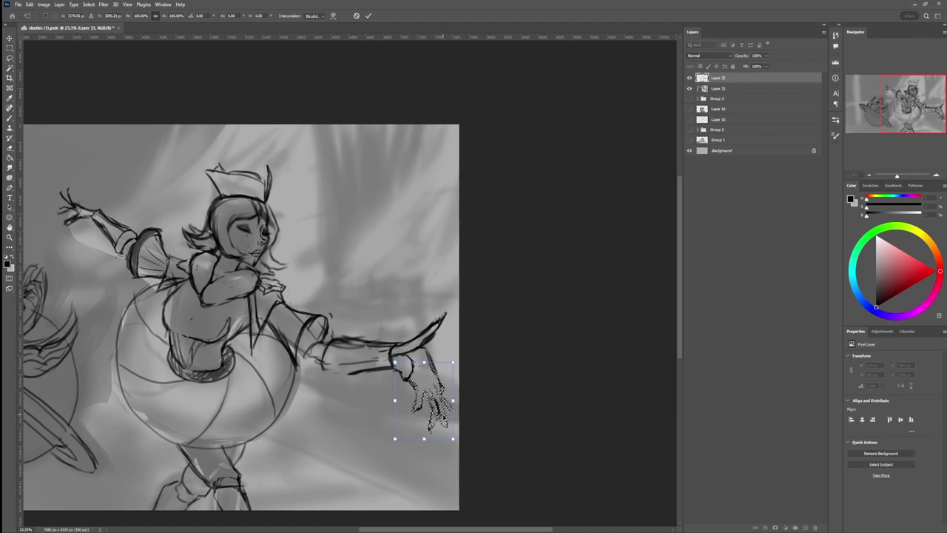
pyautogui.press('Return')
pyautogui.hotkey('ctrl', 'd')
# Step: Clean up and redraw the wrist outline where the outstretched hand meets the cuff
pyautogui.press('e')
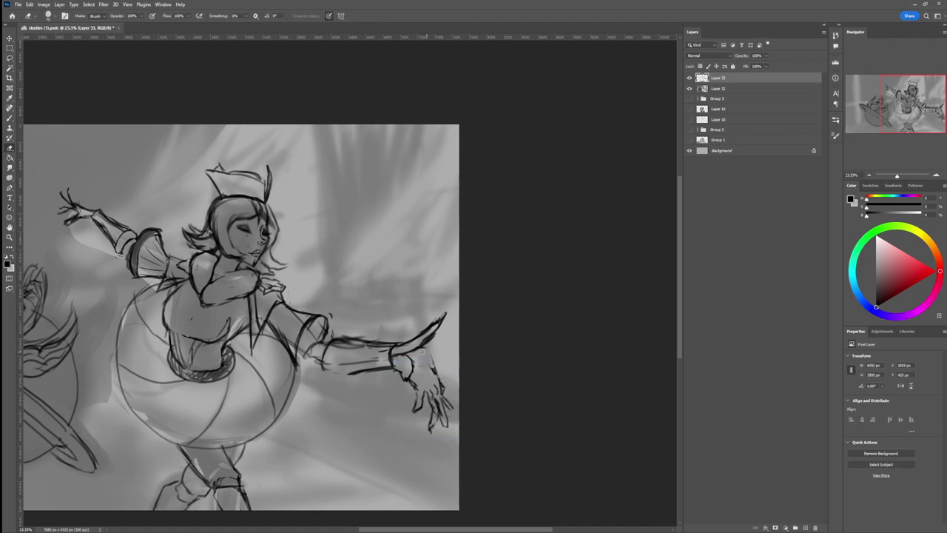
pyautogui.press('b')
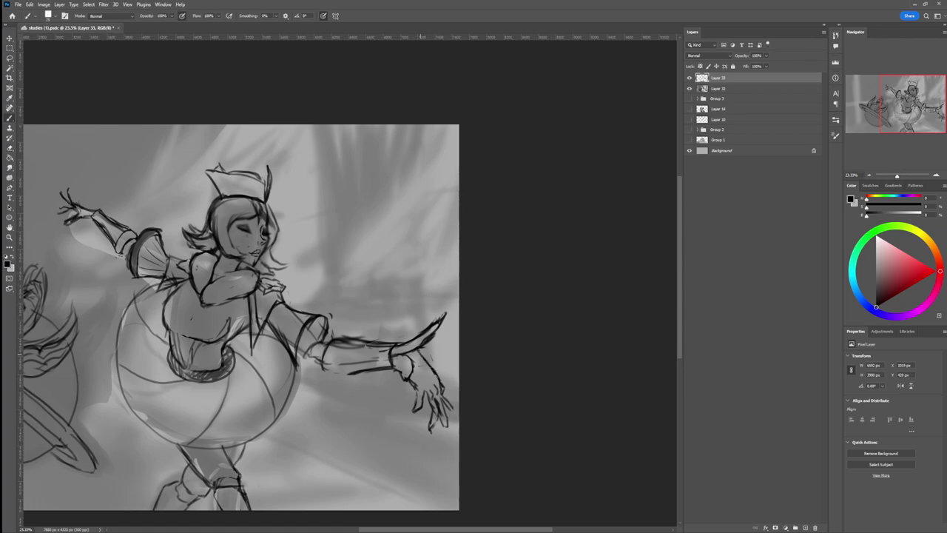
pyautogui.moveTo(419, 350)
pyautogui.mouseDown()
pyautogui.moveTo(437, 372)
pyautogui.moveTo(423, 354)
pyautogui.mouseUp()
pyautogui.press('e')
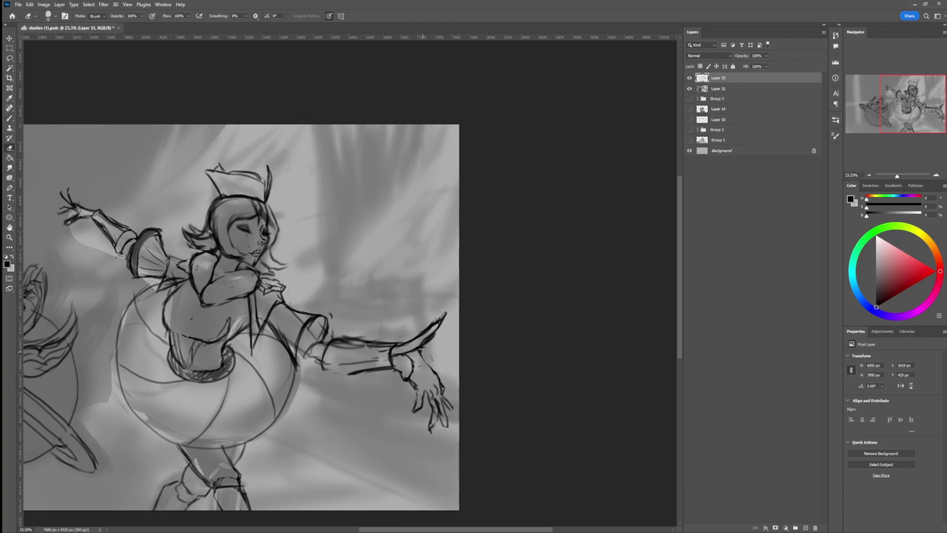
# Step: Shift the whole line-work layer horizontally so the outstretched hand sits farther from the canvas edge
pyautogui.hotkey('ctrl', 'space')
pyautogui.moveTo(434, 393); pyautogui.dragTo(394, 391)
pyautogui.hotkey('ctrl', 't')
pyautogui.moveTo(438, 419); pyautogui.dragTo(409, 418)
pyautogui.press('Return')
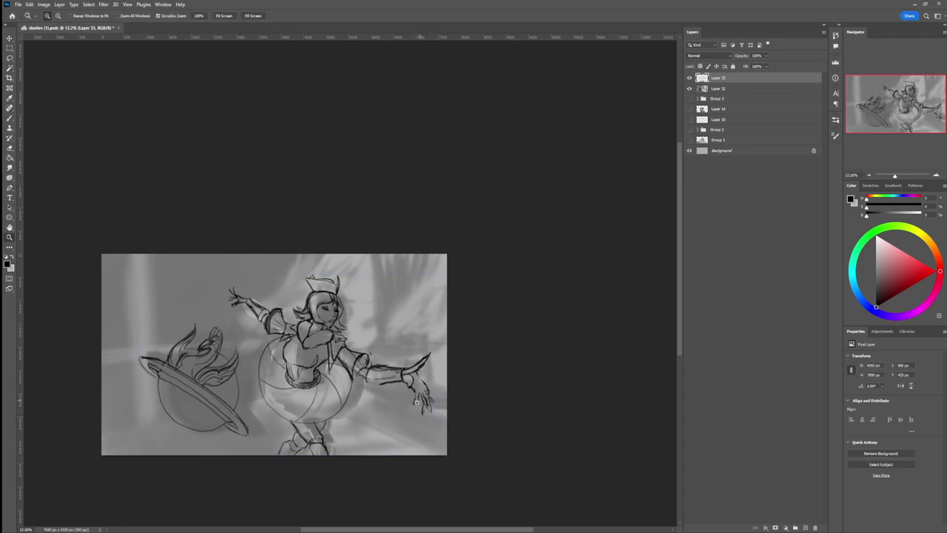
pyautogui.scroll(2, 444, 390)
pyautogui.press('b')
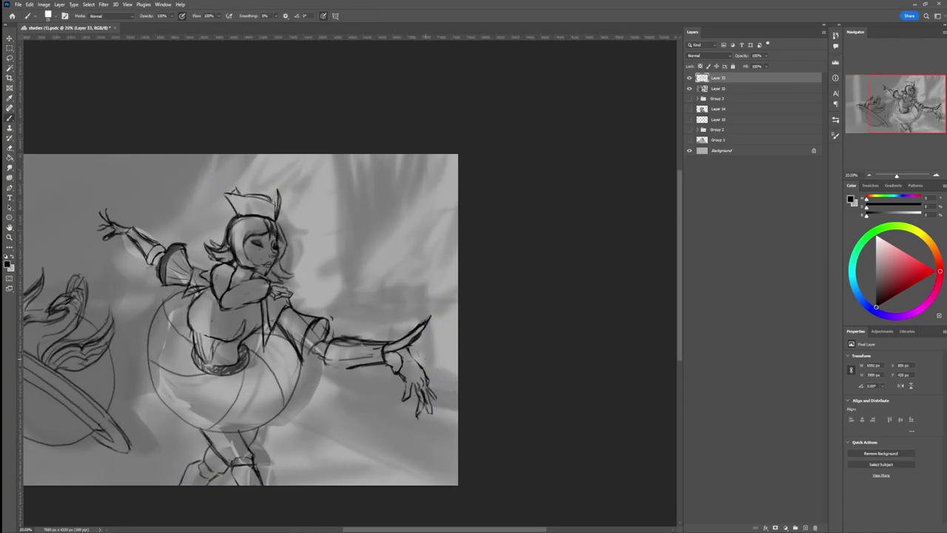
# Step: Lasso the outstretched hand's fingers and transform them to sit closer to the palm
pyautogui.press('l')
pyautogui.moveTo(434, 364)
pyautogui.mouseDown()
pyautogui.moveTo(419, 361)
pyautogui.moveTo(398, 410)
pyautogui.moveTo(451, 375)
pyautogui.moveTo(445, 348)
pyautogui.moveTo(446, 373)
pyautogui.mouseUp()
pyautogui.hotkey('ctrl', 't')
pyautogui.press('Return')
pyautogui.hotkey('ctrl', 'd')
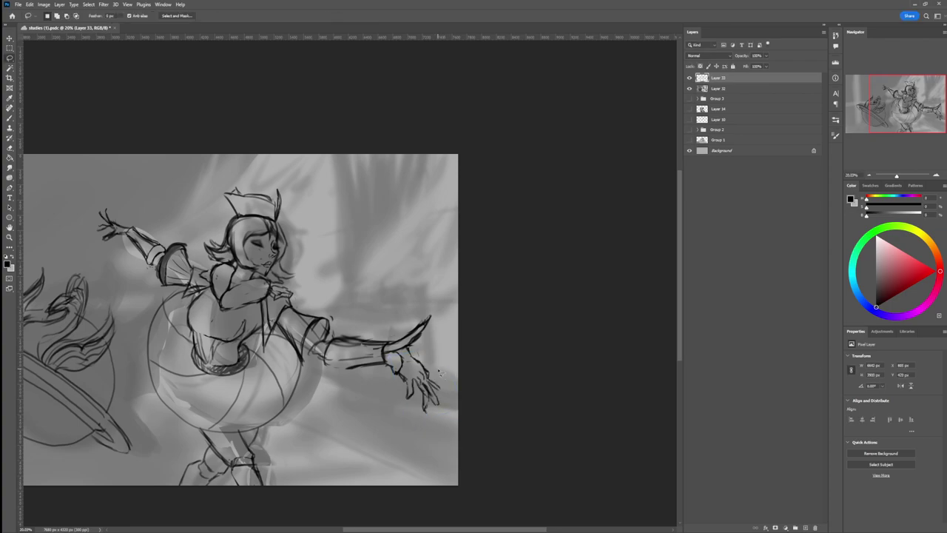
# Step: Erase and redraw the outstretched hand's fingers as longer, more widely spread shapes
pyautogui.press('b')
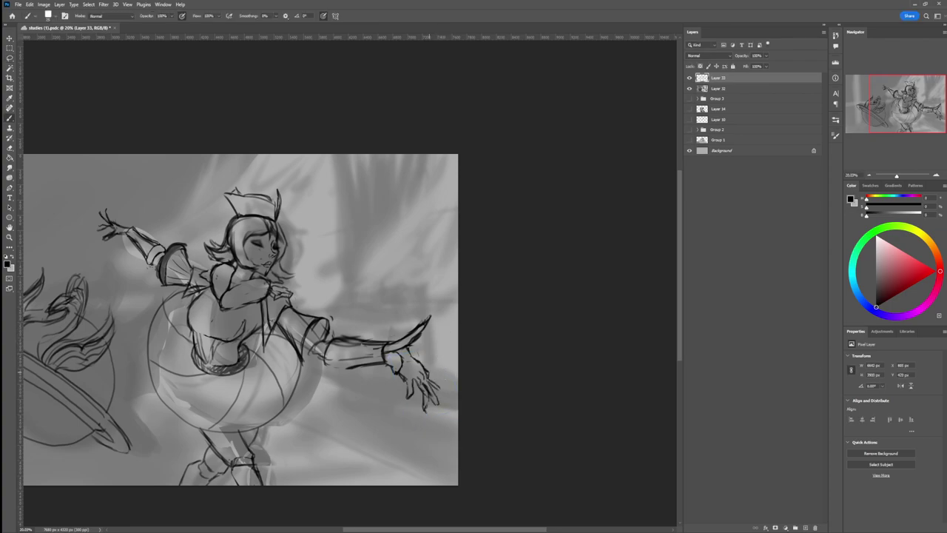
pyautogui.press('e')
pyautogui.press('b')
pyautogui.press('e')
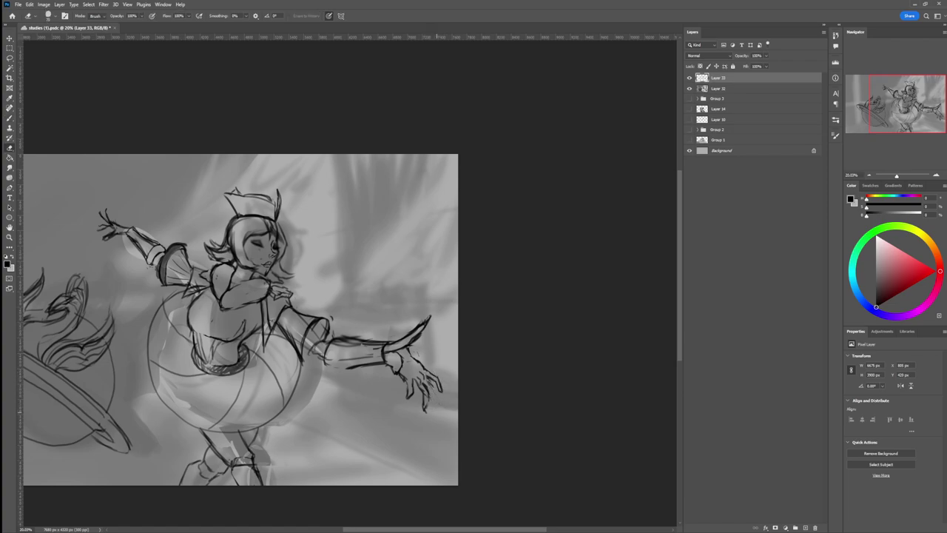
pyautogui.press('b')
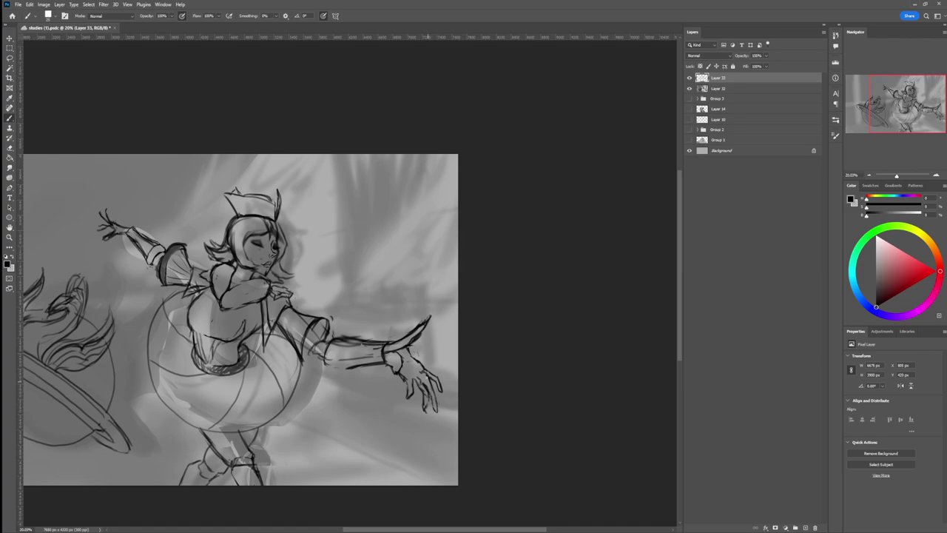
# Step: Erase the outstretched hand's middle fingers, redraw them closer together, and save the document
pyautogui.press('e')
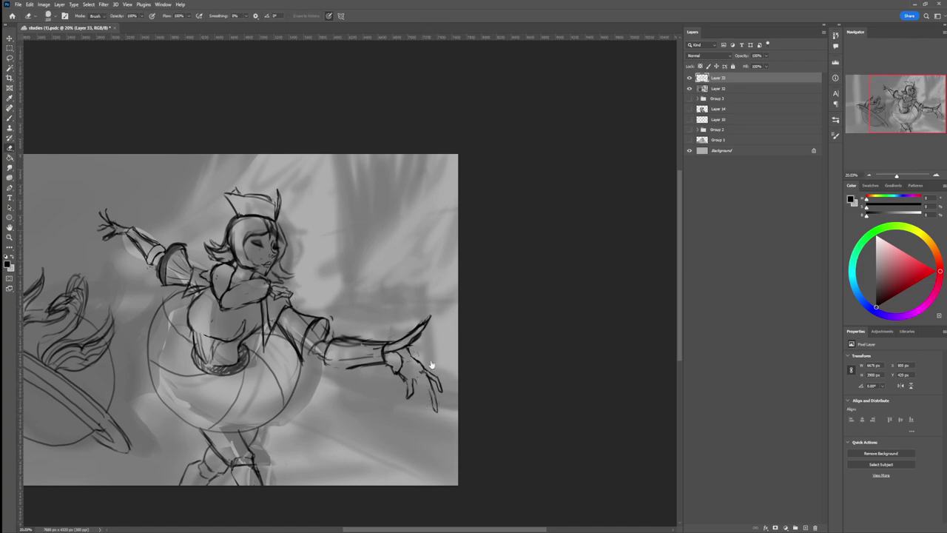
pyautogui.press('b')
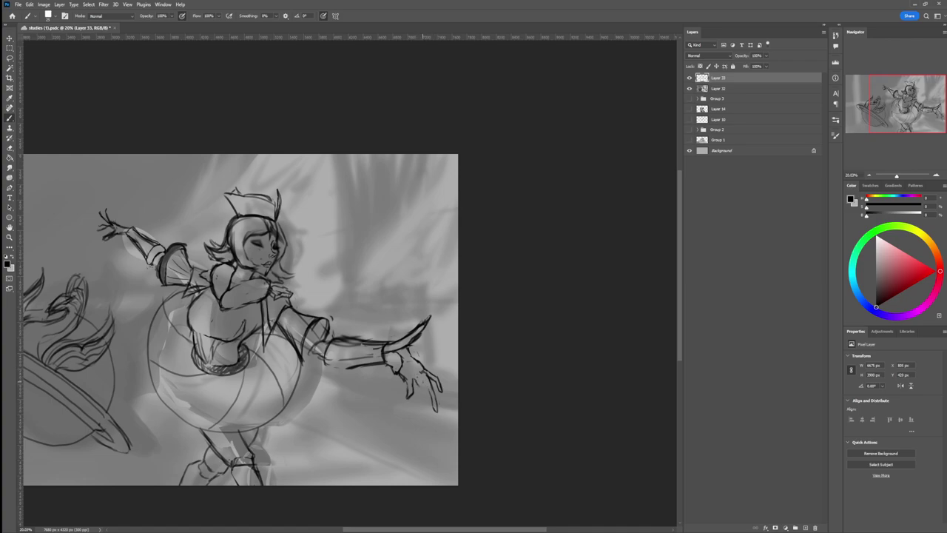
pyautogui.moveTo(424, 381); pyautogui.dragTo(441, 402)
pyautogui.press('e')
pyautogui.hotkey('ctrl', 's')
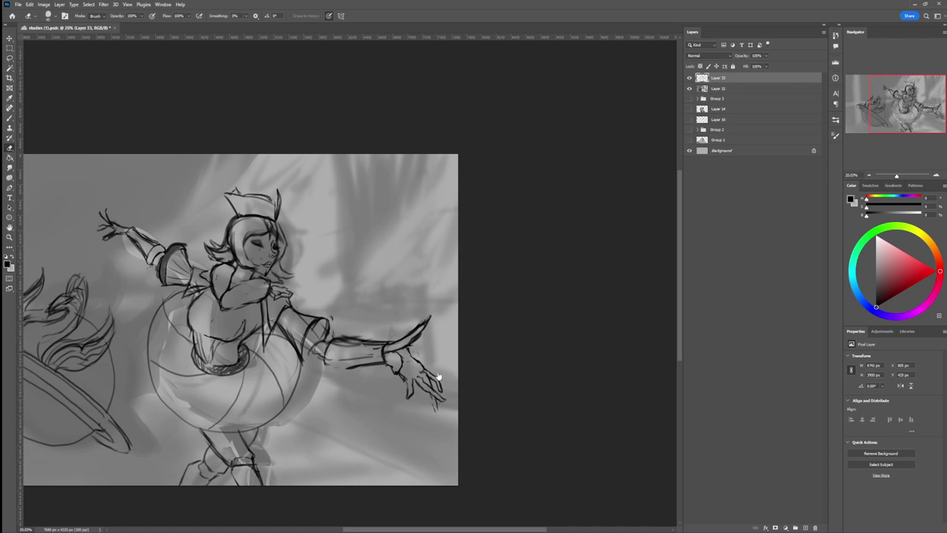
# Step: Lasso the outstretched hand's outer finger and transform it outward from the neighbouring fingers
pyautogui.press('b')
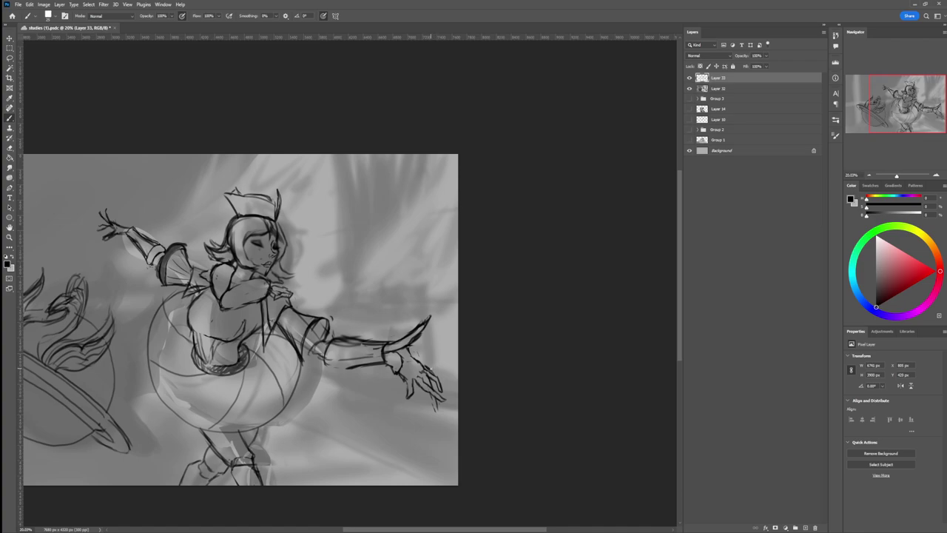
pyautogui.press('z')
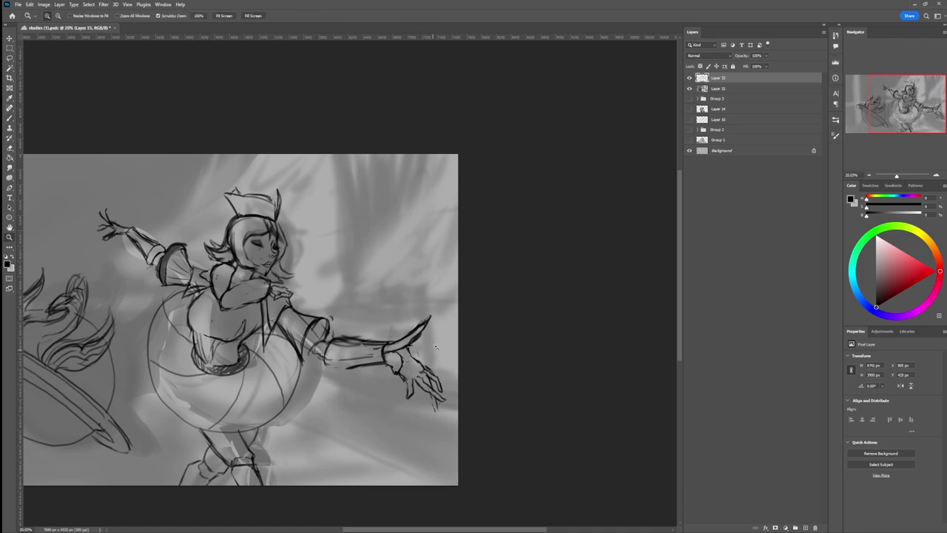
pyautogui.press('l')
pyautogui.moveTo(423, 368)
pyautogui.mouseDown()
pyautogui.moveTo(447, 399)
pyautogui.moveTo(449, 370)
pyautogui.mouseUp()
pyautogui.hotkey('ctrl', 't')
pyautogui.press('Return')
pyautogui.hotkey('ctrl', 'd')
# Step: Add finger lines beside the outstretched hand's knuckles, and switch to erasing for cleanup
pyautogui.press('b')
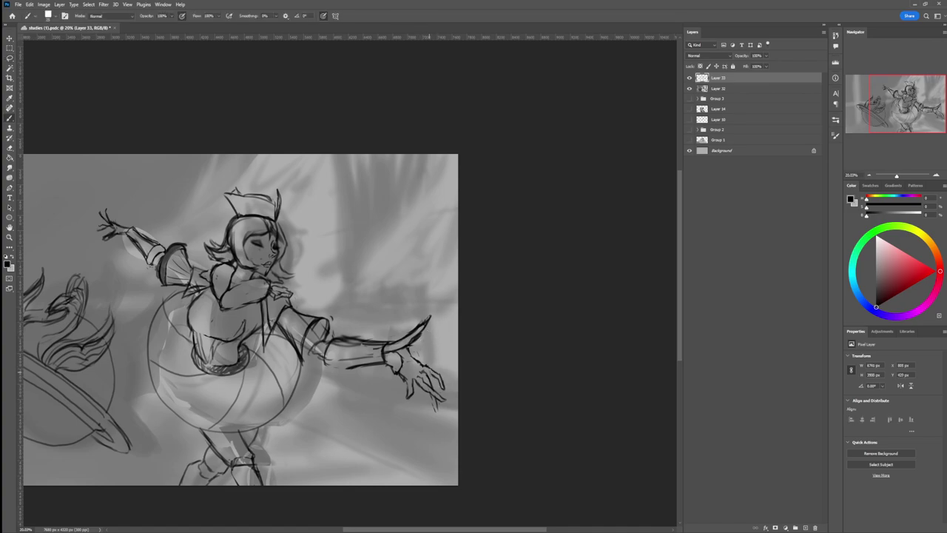
pyautogui.moveTo(433, 378)
pyautogui.mouseDown()
pyautogui.moveTo(436, 388)
pyautogui.moveTo(434, 376)
pyautogui.mouseUp()
pyautogui.press('e')
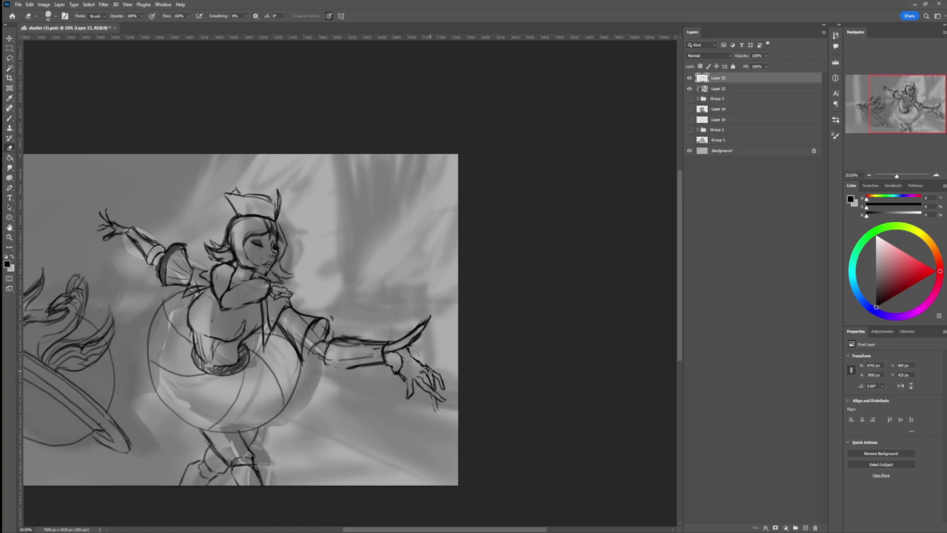
# Step: Lasso the tip of the outstretched hand's lowest finger and transform it slightly inward
pyautogui.press('l')
pyautogui.moveTo(405, 383)
pyautogui.mouseDown()
pyautogui.moveTo(406, 404)
pyautogui.moveTo(441, 406)
pyautogui.moveTo(458, 380)
pyautogui.mouseUp()
pyautogui.hotkey('ctrl', 't')
pyautogui.press('Return')
pyautogui.hotkey('ctrl', 't')
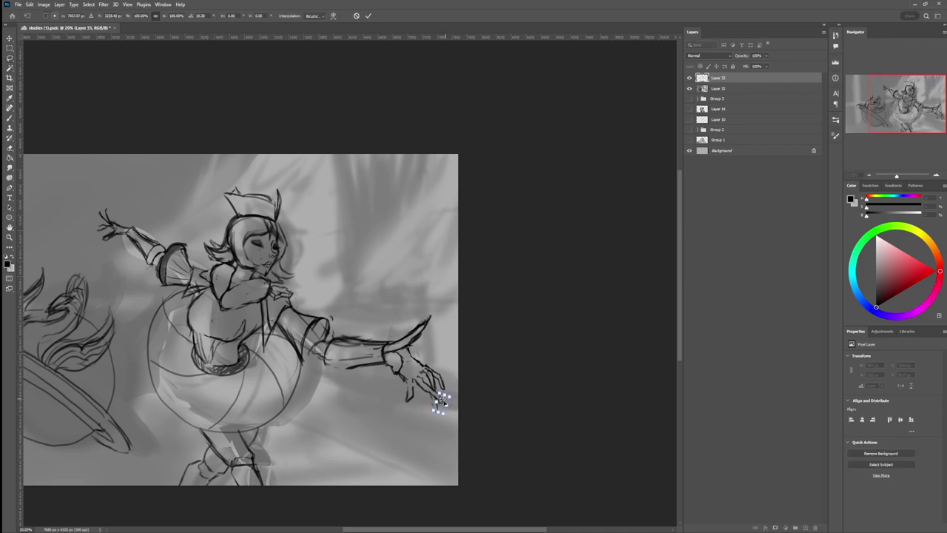
pyautogui.press('Return')
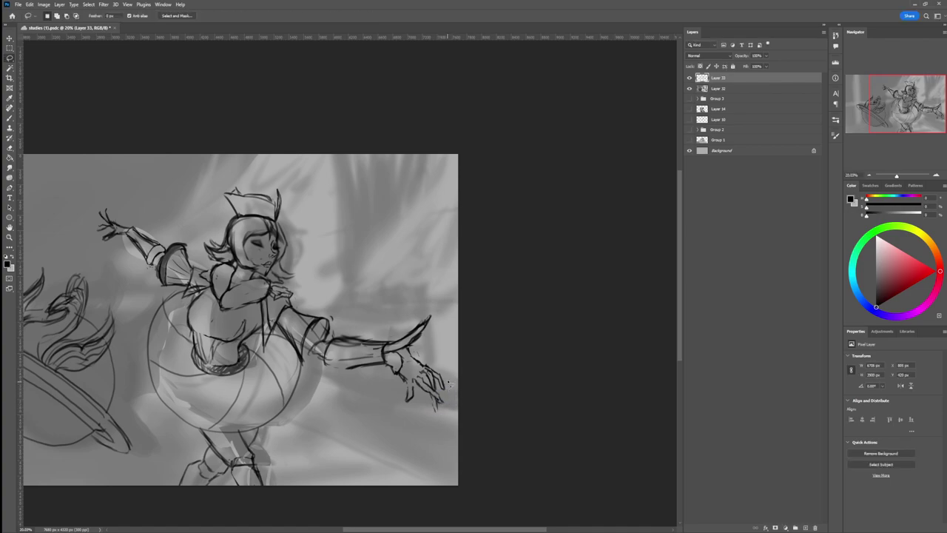
# Step: Add a short black line between the outstretched hand's thumb and fingers, and switch to erasing for cleanup
pyautogui.press('b')
pyautogui.moveTo(412, 391)
pyautogui.mouseDown()
pyautogui.moveTo(413, 381)
pyautogui.moveTo(418, 388)
pyautogui.mouseUp()
pyautogui.press('e')
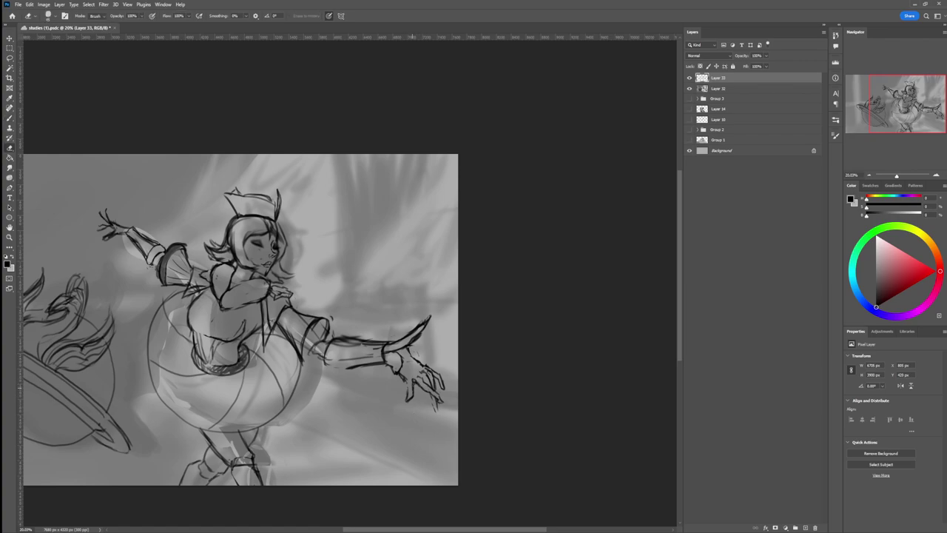
# Step: Redraw the figure's round skirt outline with a heavier black line around its sides and lower edge
pyautogui.press('z')
pyautogui.moveTo(417, 388); pyautogui.dragTo(398, 405)
pyautogui.scroll(2, 398, 405)
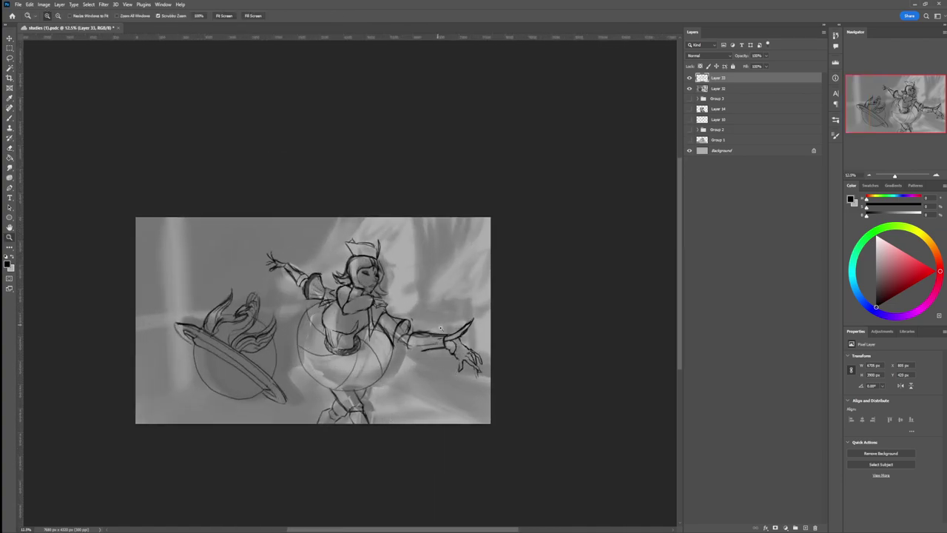
pyautogui.scroll(2, 409, 370)
pyautogui.press('b')
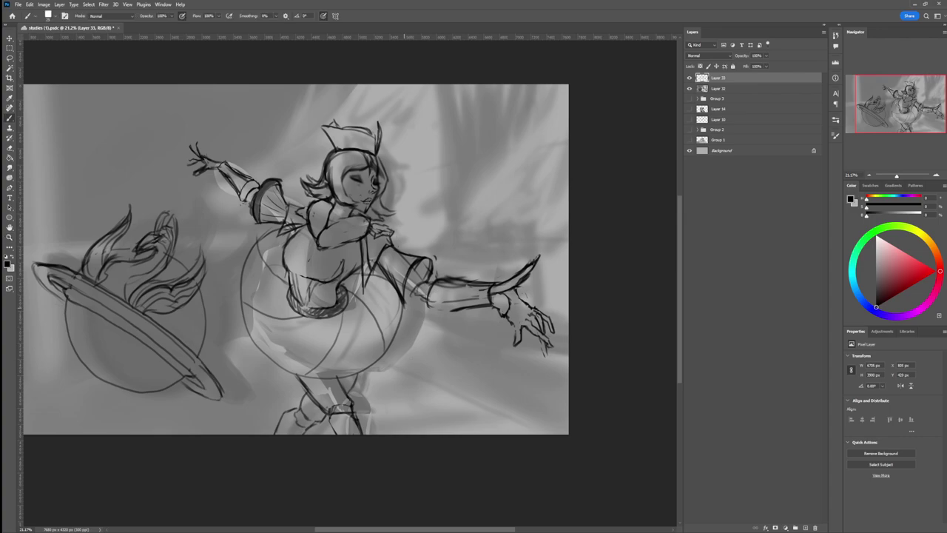
pyautogui.moveTo(404, 308)
pyautogui.mouseDown()
pyautogui.moveTo(380, 365)
pyautogui.moveTo(301, 384)
pyautogui.moveTo(284, 376)
pyautogui.moveTo(246, 333)
pyautogui.moveTo(233, 287)
pyautogui.moveTo(258, 228)
pyautogui.moveTo(281, 226)
pyautogui.mouseUp()
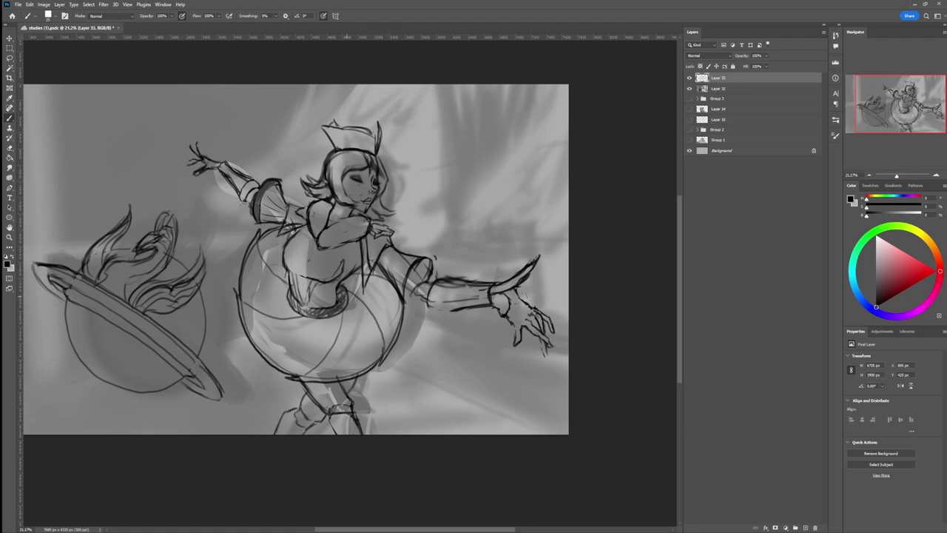
# Step: Draw doubled curved seam lines from the waist to the hem across the round skirt's panels
pyautogui.moveTo(348, 296); pyautogui.dragTo(380, 341)
pyautogui.moveTo(400, 299); pyautogui.dragTo(381, 353)
pyautogui.moveTo(341, 312)
pyautogui.mouseDown()
pyautogui.moveTo(322, 355)
pyautogui.moveTo(299, 374)
pyautogui.mouseUp()
pyautogui.moveTo(242, 303)
pyautogui.mouseDown()
pyautogui.moveTo(263, 350)
pyautogui.moveTo(296, 372)
pyautogui.mouseUp()
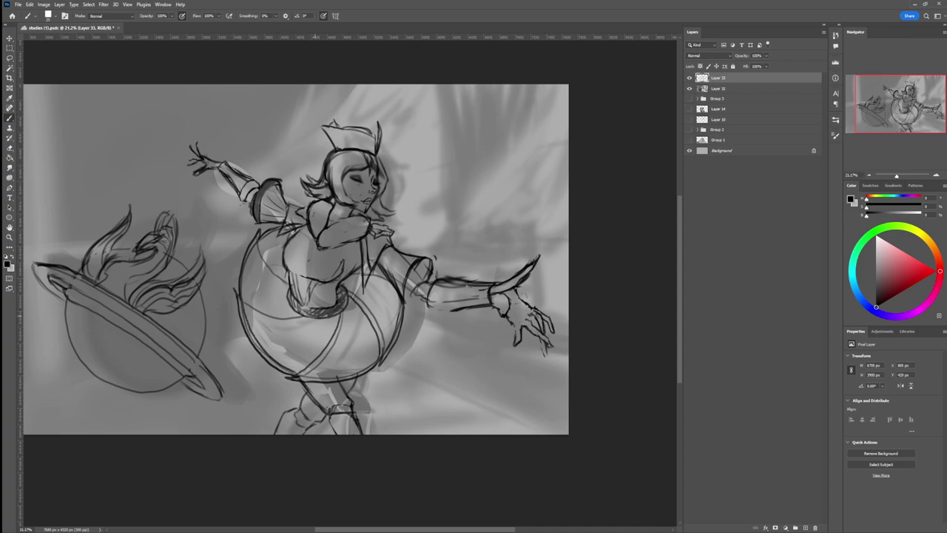
pyautogui.moveTo(296, 315)
pyautogui.mouseDown()
pyautogui.moveTo(241, 292)
pyautogui.moveTo(280, 284)
pyautogui.moveTo(255, 245)
pyautogui.mouseUp()
pyautogui.moveTo(345, 284)
pyautogui.mouseDown()
pyautogui.moveTo(355, 277)
pyautogui.moveTo(396, 290)
pyautogui.mouseUp()
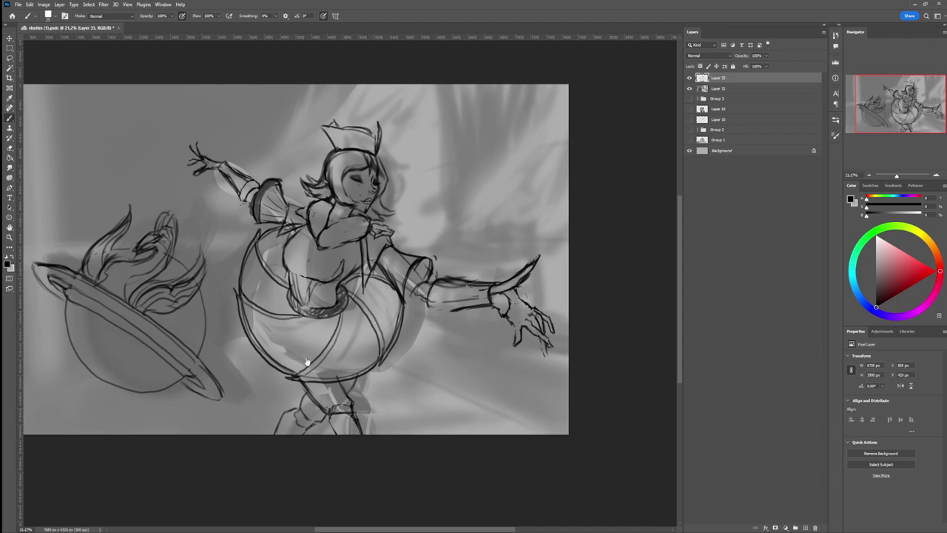
# Step: Draw angular and rounded patch outlines on the round creature's body below its ring
pyautogui.press('z')
pyautogui.moveTo(314, 370); pyautogui.dragTo(300, 361)
pyautogui.moveTo(175, 352); pyautogui.dragTo(239, 332)
pyautogui.press('b')
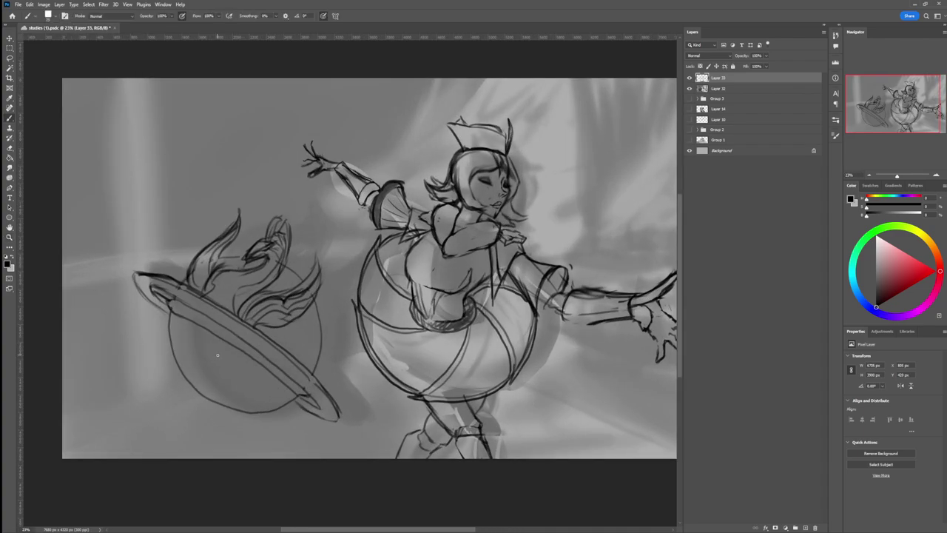
pyautogui.moveTo(217, 367); pyautogui.dragTo(213, 400)
pyautogui.moveTo(191, 359)
pyautogui.mouseDown()
pyautogui.moveTo(175, 293)
pyautogui.moveTo(187, 345)
pyautogui.moveTo(182, 314)
pyautogui.moveTo(228, 336)
pyautogui.moveTo(217, 360)
pyautogui.moveTo(250, 348)
pyautogui.moveTo(244, 353)
pyautogui.moveTo(314, 296)
pyautogui.moveTo(336, 331)
pyautogui.moveTo(286, 349)
pyautogui.moveTo(321, 348)
pyautogui.mouseUp()
pyautogui.moveTo(271, 370)
pyautogui.mouseDown()
pyautogui.moveTo(282, 408)
pyautogui.moveTo(264, 379)
pyautogui.mouseUp()
pyautogui.moveTo(219, 405)
pyautogui.mouseDown()
pyautogui.moveTo(222, 368)
pyautogui.moveTo(236, 360)
pyautogui.moveTo(266, 374)
pyautogui.moveTo(274, 403)
pyautogui.mouseUp()
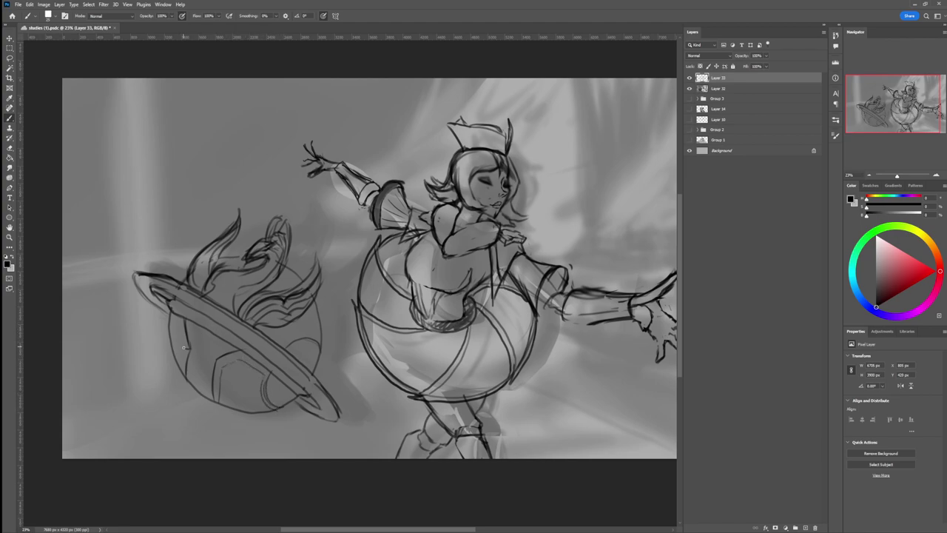
# Step: Thicken the creature's body patches with parallel inner lines along the side and central patches
pyautogui.moveTo(180, 327); pyautogui.dragTo(179, 316)
pyautogui.moveTo(184, 350); pyautogui.dragTo(180, 373)
pyautogui.moveTo(176, 318); pyautogui.dragTo(182, 361)
pyautogui.moveTo(208, 393); pyautogui.dragTo(211, 356)
pyautogui.moveTo(235, 347); pyautogui.dragTo(218, 354)
pyautogui.moveTo(208, 385)
pyautogui.mouseDown()
pyautogui.moveTo(212, 361)
pyautogui.moveTo(238, 348)
pyautogui.mouseUp()
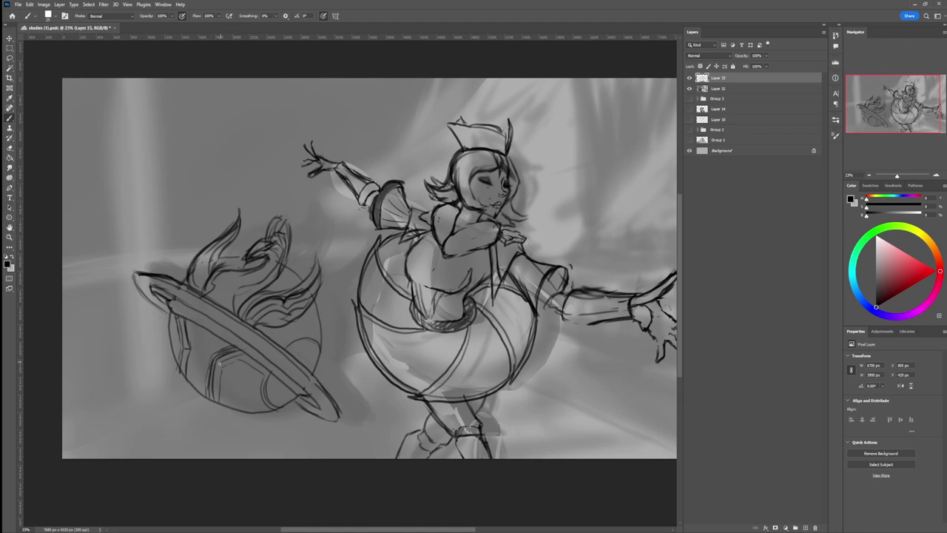
# Step: Add a new layer between the line-art layer and the painted greyscale layer for flat tones
pyautogui.press('z')
pyautogui.moveTo(234, 371); pyautogui.dragTo(194, 361)
pyautogui.moveTo(309, 398); pyautogui.dragTo(286, 390)
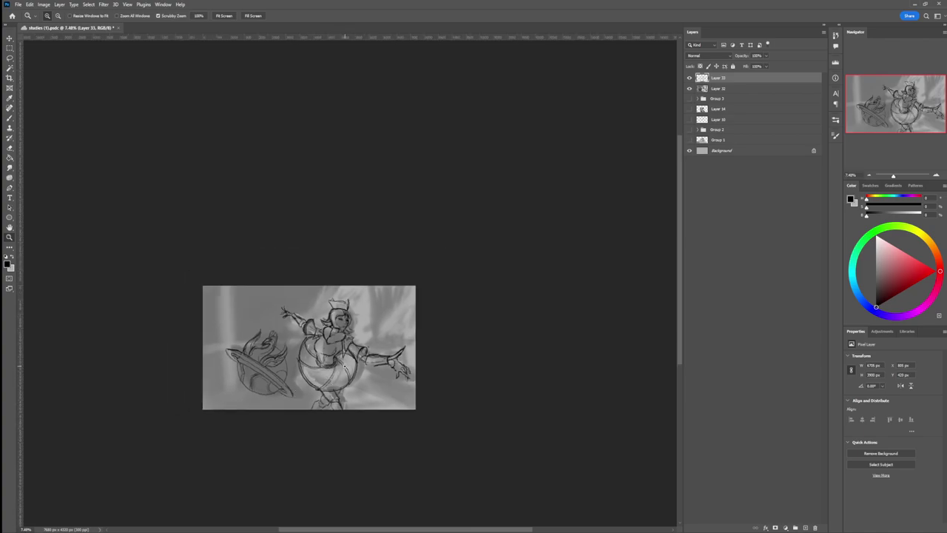
pyautogui.scroll(-1, 345, 365)
pyautogui.moveTo(326, 348); pyautogui.dragTo(402, 347)
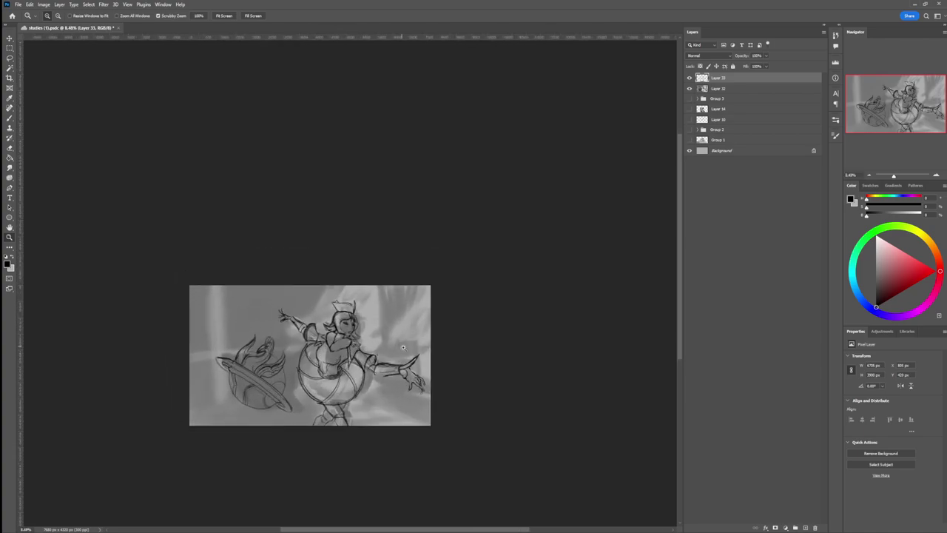
pyautogui.moveTo(334, 420); pyautogui.dragTo(342, 429)
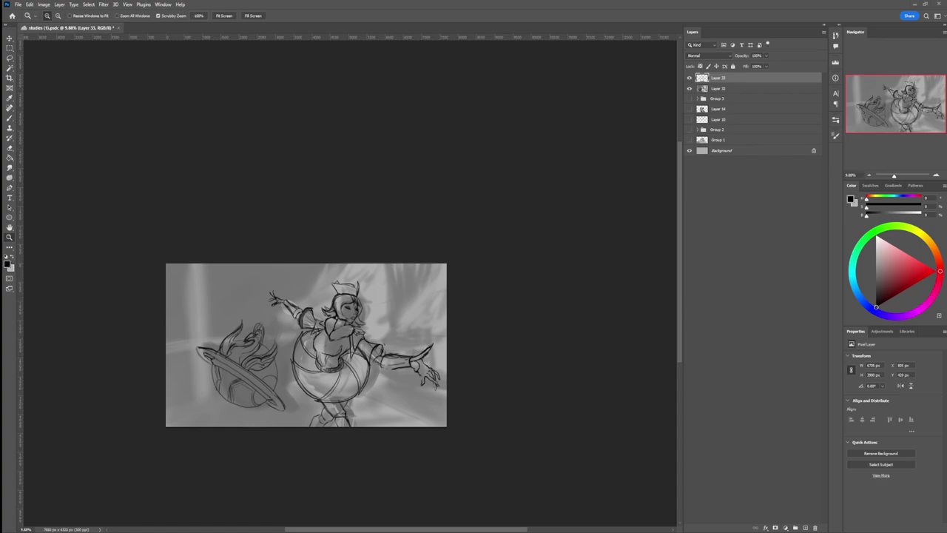
pyautogui.click(735, 90)
pyautogui.hotkey('ctrl', 'shift', 'alt', 'n')
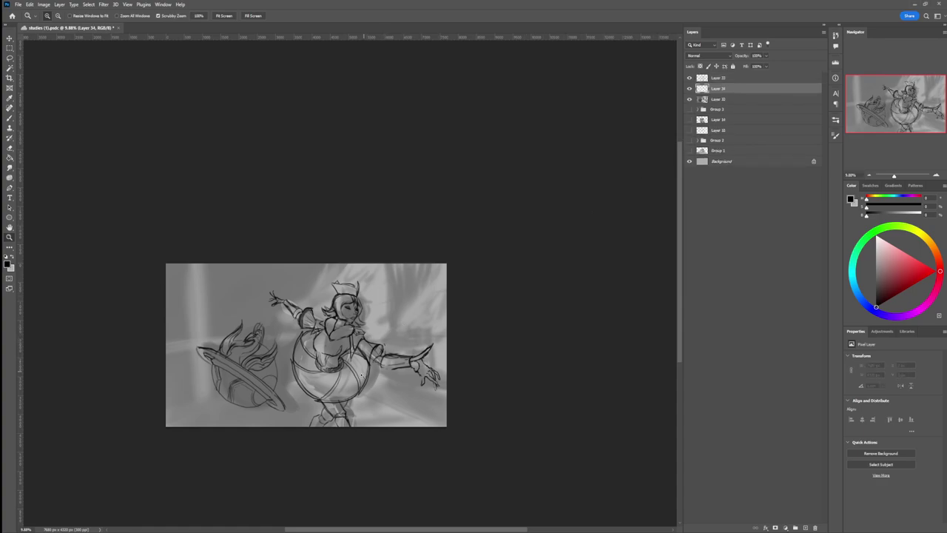
# Step: Paint the figure's bodice a flat dark grey, settling on 19% brightness
pyautogui.moveTo(315, 415); pyautogui.dragTo(363, 367)
pyautogui.press('b')
pyautogui.moveTo(875, 295)
pyautogui.mouseDown()
pyautogui.moveTo(870, 283)
pyautogui.moveTo(886, 287)
pyautogui.moveTo(874, 285)
pyautogui.mouseUp()
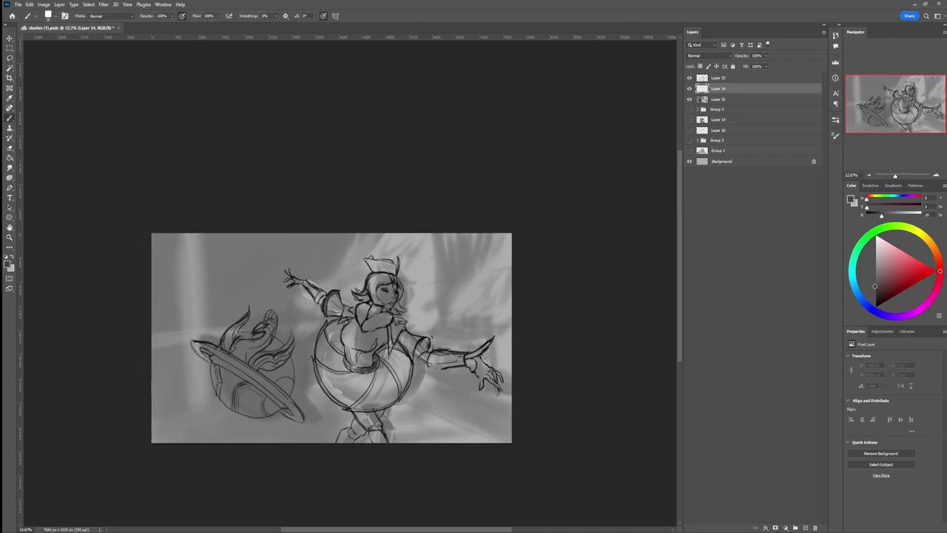
pyautogui.moveTo(346, 340)
pyautogui.mouseDown()
pyautogui.moveTo(352, 325)
pyautogui.moveTo(361, 349)
pyautogui.moveTo(383, 337)
pyautogui.moveTo(367, 361)
pyautogui.moveTo(349, 347)
pyautogui.moveTo(388, 333)
pyautogui.mouseUp()
pyautogui.click(873, 289)
pyautogui.click(876, 293)
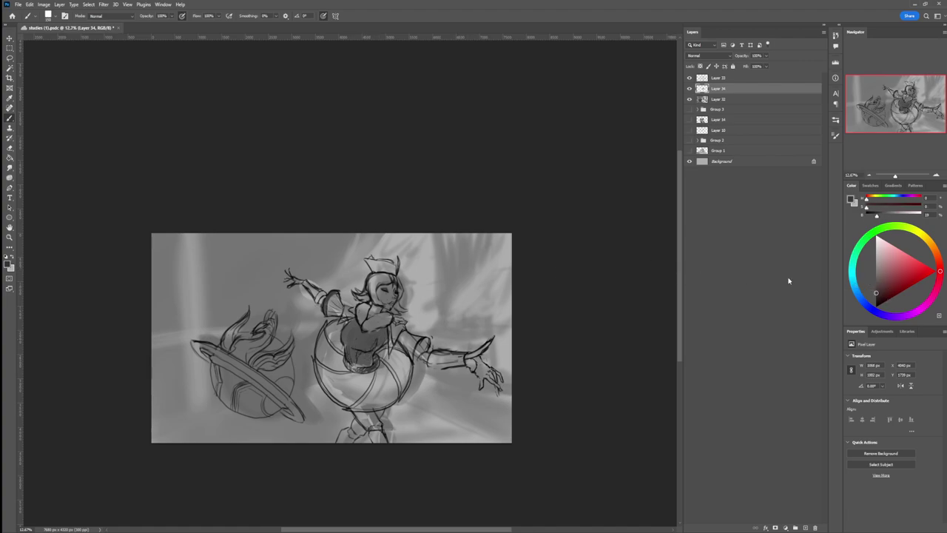
pyautogui.moveTo(362, 354)
pyautogui.mouseDown()
pyautogui.moveTo(349, 326)
pyautogui.moveTo(364, 356)
pyautogui.moveTo(378, 335)
pyautogui.moveTo(356, 363)
pyautogui.mouseUp()
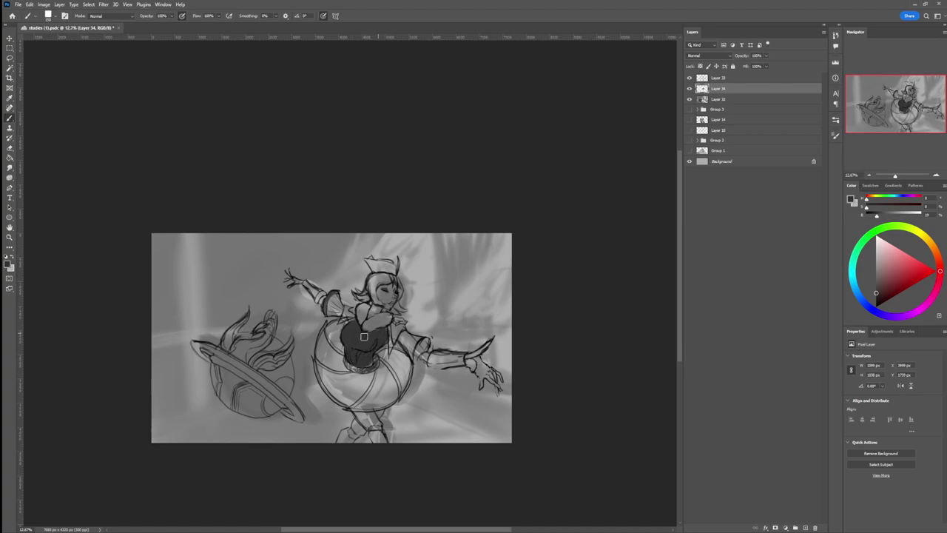
# Step: Reduce the brush size and paint both gloved arms and the legs in the same dark grey
pyautogui.press('[')
pyautogui.press('[')
pyautogui.press('[')
pyautogui.moveTo(421, 350)
pyautogui.mouseDown()
pyautogui.moveTo(484, 367)
pyautogui.moveTo(498, 390)
pyautogui.moveTo(496, 373)
pyautogui.moveTo(481, 375)
pyautogui.moveTo(483, 387)
pyautogui.mouseUp()
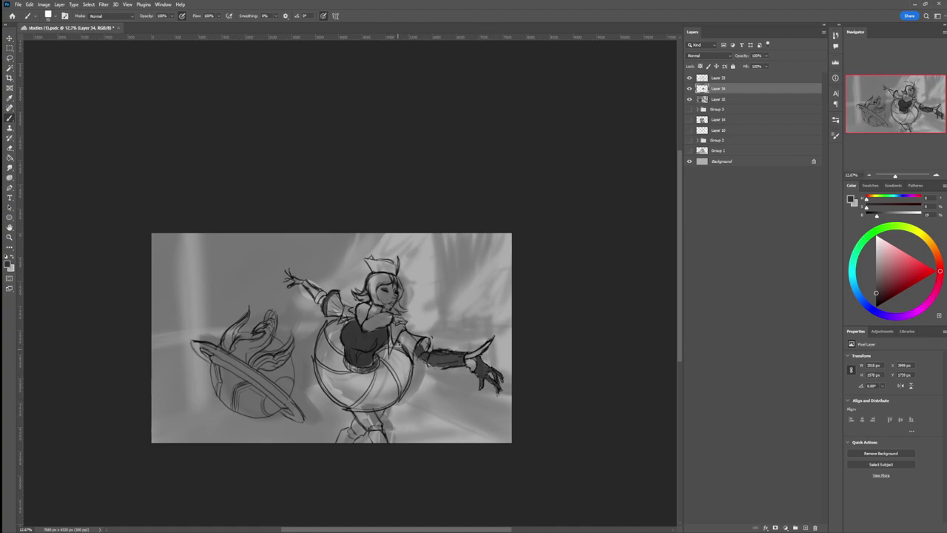
pyautogui.moveTo(378, 407)
pyautogui.mouseDown()
pyautogui.moveTo(378, 416)
pyautogui.moveTo(339, 442)
pyautogui.moveTo(374, 419)
pyautogui.moveTo(375, 444)
pyautogui.moveTo(376, 437)
pyautogui.mouseUp()
pyautogui.moveTo(324, 289)
pyautogui.mouseDown()
pyautogui.moveTo(307, 290)
pyautogui.moveTo(316, 299)
pyautogui.moveTo(292, 274)
pyautogui.mouseUp()
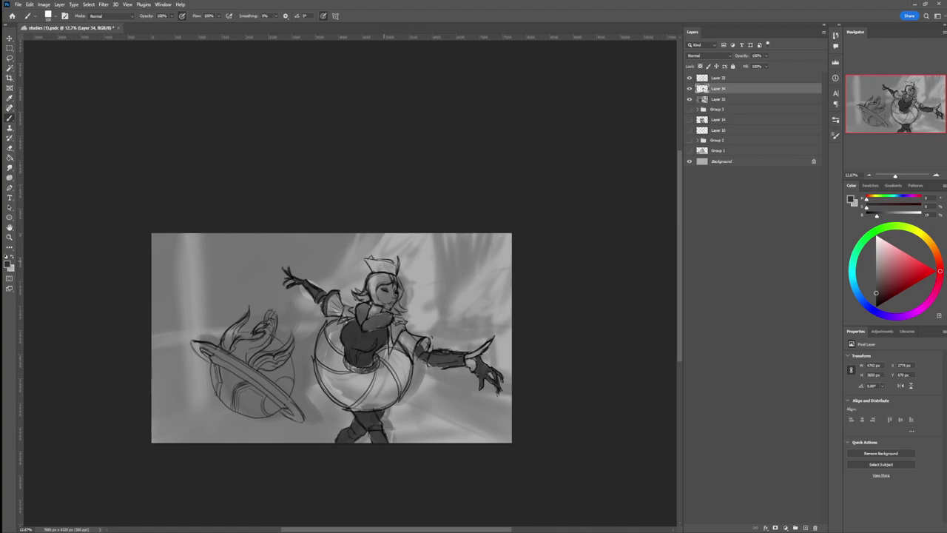
# Step: Paint the figure's hat and the round creature's body in the same dark grey
pyautogui.moveTo(375, 271); pyautogui.dragTo(371, 258)
pyautogui.moveTo(395, 273); pyautogui.dragTo(379, 263)
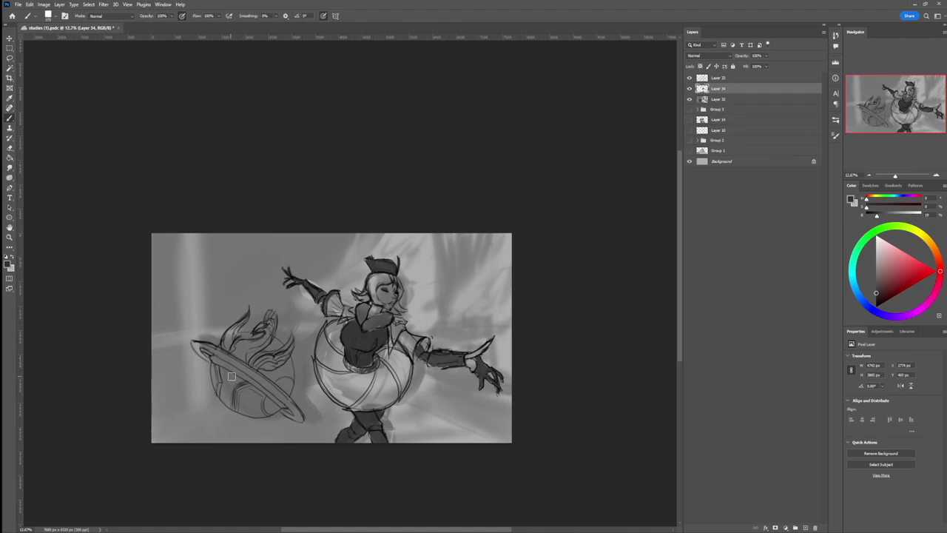
pyautogui.moveTo(222, 387)
pyautogui.mouseDown()
pyautogui.moveTo(270, 408)
pyautogui.moveTo(238, 405)
pyautogui.moveTo(222, 391)
pyautogui.moveTo(252, 411)
pyautogui.moveTo(221, 380)
pyautogui.moveTo(230, 398)
pyautogui.moveTo(234, 388)
pyautogui.moveTo(245, 392)
pyautogui.moveTo(219, 351)
pyautogui.moveTo(225, 369)
pyautogui.moveTo(246, 348)
pyautogui.moveTo(251, 376)
pyautogui.moveTo(276, 361)
pyautogui.moveTo(281, 395)
pyautogui.moveTo(276, 356)
pyautogui.moveTo(250, 339)
pyautogui.moveTo(223, 352)
pyautogui.moveTo(234, 388)
pyautogui.moveTo(257, 402)
pyautogui.moveTo(284, 388)
pyautogui.moveTo(276, 403)
pyautogui.moveTo(242, 405)
pyautogui.moveTo(227, 395)
pyautogui.moveTo(220, 360)
pyautogui.moveTo(245, 376)
pyautogui.mouseUp()
# Step: Paint the round skirt and the creature's body patches in a slightly lighter dark grey
pyautogui.click(876, 283)
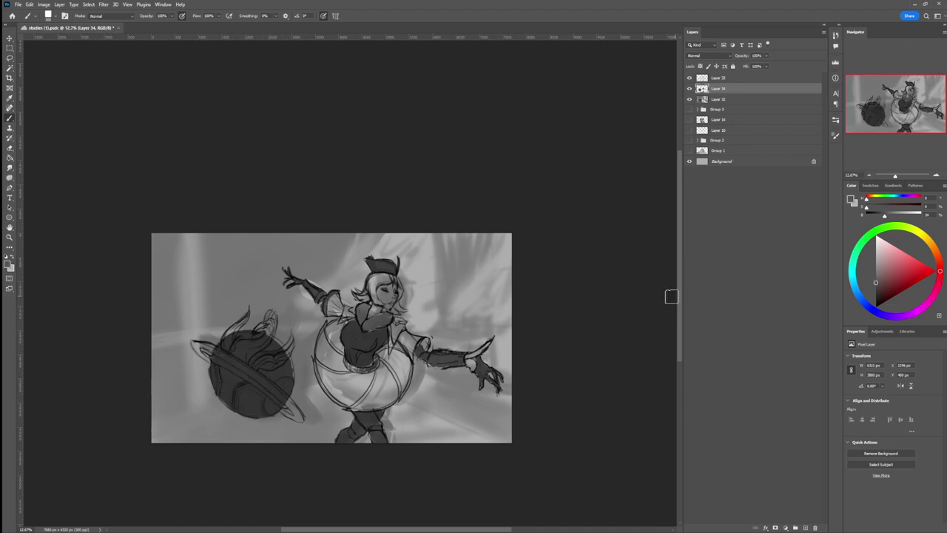
pyautogui.click(876, 287)
pyautogui.press('[')
pyautogui.press('[')
pyautogui.press('[')
pyautogui.press('[')
pyautogui.press('[')
pyautogui.press('[')
pyautogui.moveTo(381, 358)
pyautogui.mouseDown()
pyautogui.moveTo(385, 350)
pyautogui.moveTo(385, 367)
pyautogui.mouseUp()
pyautogui.moveTo(385, 367)
pyautogui.mouseDown()
pyautogui.moveTo(395, 347)
pyautogui.moveTo(402, 372)
pyautogui.moveTo(418, 352)
pyautogui.moveTo(399, 369)
pyautogui.moveTo(401, 360)
pyautogui.moveTo(384, 395)
pyautogui.moveTo(384, 369)
pyautogui.moveTo(375, 393)
pyautogui.moveTo(384, 387)
pyautogui.moveTo(382, 401)
pyautogui.moveTo(353, 403)
pyautogui.moveTo(325, 382)
pyautogui.moveTo(326, 335)
pyautogui.moveTo(327, 348)
pyautogui.moveTo(347, 321)
pyautogui.moveTo(334, 342)
pyautogui.moveTo(333, 333)
pyautogui.moveTo(337, 357)
pyautogui.moveTo(339, 334)
pyautogui.moveTo(342, 351)
pyautogui.moveTo(334, 364)
pyautogui.moveTo(349, 391)
pyautogui.moveTo(323, 348)
pyautogui.moveTo(356, 398)
pyautogui.moveTo(365, 394)
pyautogui.moveTo(334, 365)
pyautogui.moveTo(355, 382)
pyautogui.moveTo(346, 367)
pyautogui.moveTo(358, 378)
pyautogui.moveTo(351, 373)
pyautogui.moveTo(370, 370)
pyautogui.moveTo(370, 382)
pyautogui.moveTo(377, 359)
pyautogui.moveTo(350, 372)
pyautogui.moveTo(385, 361)
pyautogui.mouseUp()
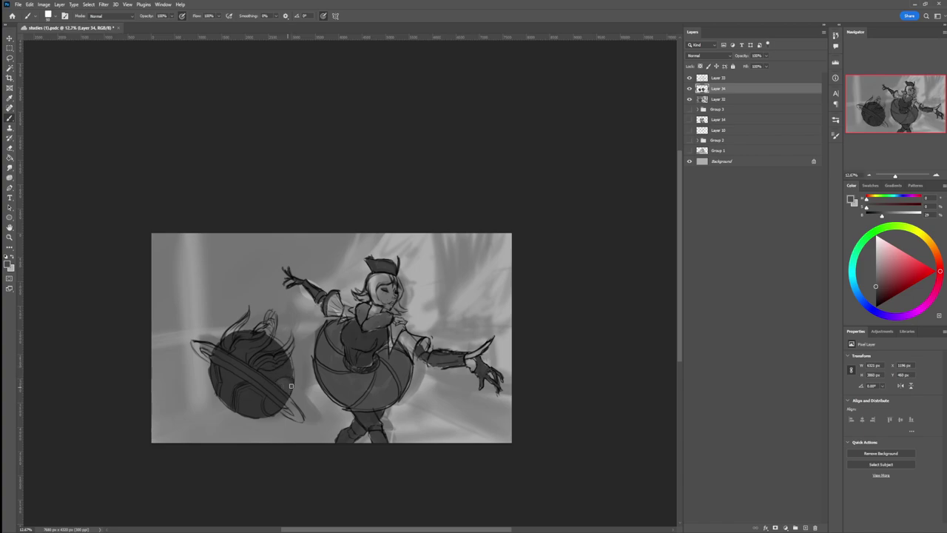
pyautogui.moveTo(267, 402); pyautogui.dragTo(278, 406)
# Step: Paint the creature's ring and flames in a flat mid grey
pyautogui.moveTo(875, 287); pyautogui.dragTo(876, 269)
pyautogui.moveTo(219, 352); pyautogui.dragTo(289, 400)
pyautogui.moveTo(254, 375)
pyautogui.mouseDown()
pyautogui.moveTo(279, 395)
pyautogui.moveTo(194, 346)
pyautogui.moveTo(290, 415)
pyautogui.moveTo(278, 398)
pyautogui.moveTo(279, 338)
pyautogui.mouseUp()
pyautogui.moveTo(256, 369)
pyautogui.mouseDown()
pyautogui.moveTo(290, 343)
pyautogui.moveTo(248, 365)
pyautogui.moveTo(274, 364)
pyautogui.moveTo(284, 346)
pyautogui.moveTo(251, 353)
pyautogui.moveTo(269, 328)
pyautogui.mouseUp()
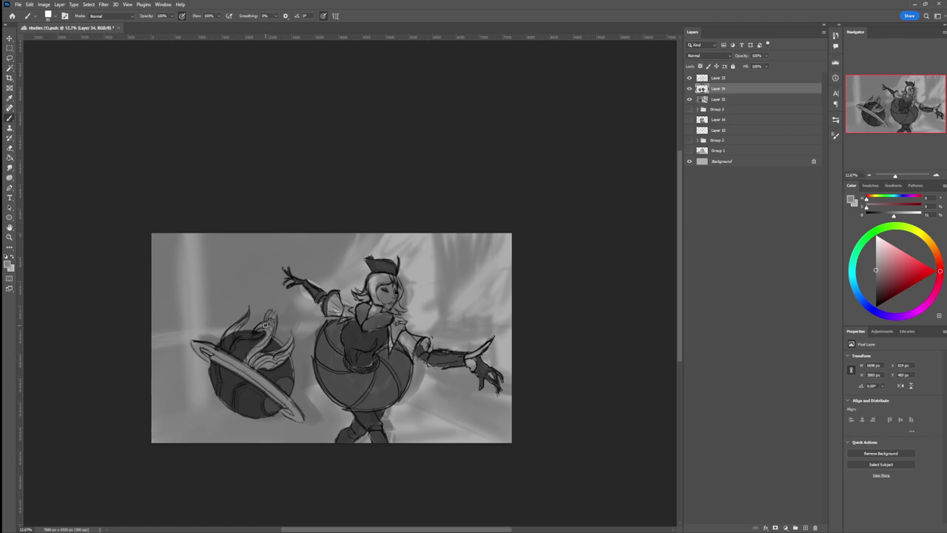
pyautogui.moveTo(247, 342)
pyautogui.mouseDown()
pyautogui.moveTo(251, 310)
pyautogui.moveTo(221, 349)
pyautogui.moveTo(207, 343)
pyautogui.moveTo(226, 346)
pyautogui.moveTo(226, 359)
pyautogui.moveTo(231, 339)
pyautogui.moveTo(238, 358)
pyautogui.moveTo(250, 343)
pyautogui.moveTo(242, 360)
pyautogui.moveTo(262, 339)
pyautogui.moveTo(243, 355)
pyautogui.mouseUp()
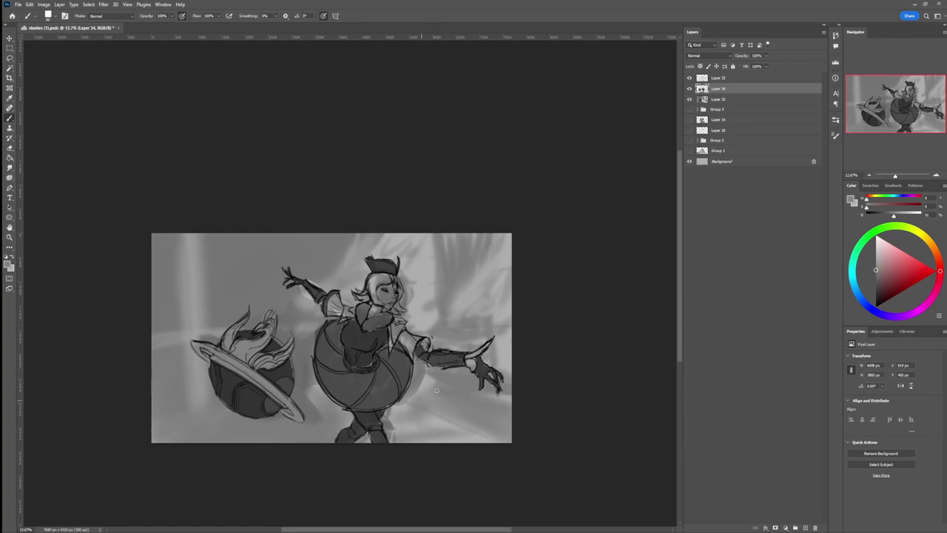
# Step: Paint the figure's collar and both puffed sleeves in light grey
pyautogui.moveTo(876, 269); pyautogui.dragTo(874, 258)
pyautogui.moveTo(391, 326)
pyautogui.mouseDown()
pyautogui.moveTo(393, 345)
pyautogui.moveTo(401, 325)
pyautogui.moveTo(404, 343)
pyautogui.mouseUp()
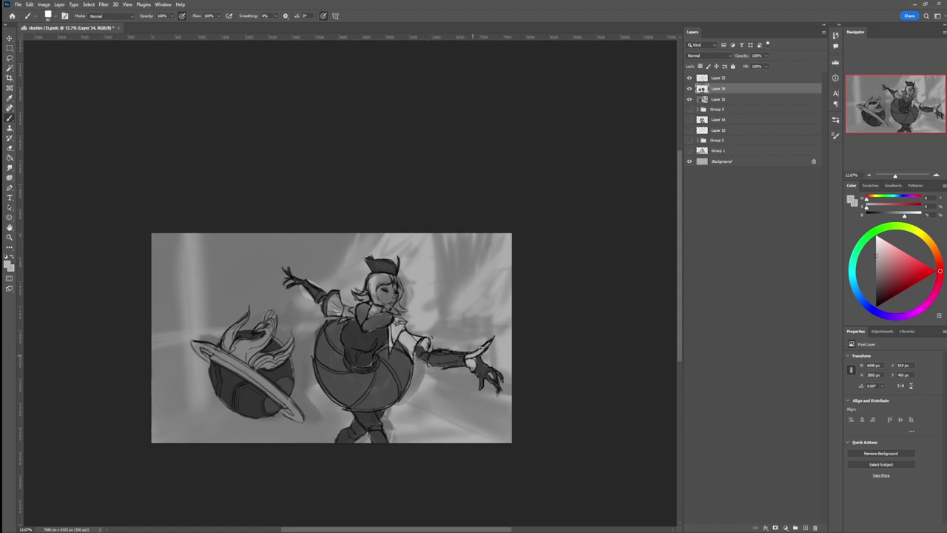
pyautogui.moveTo(337, 296); pyautogui.dragTo(329, 312)
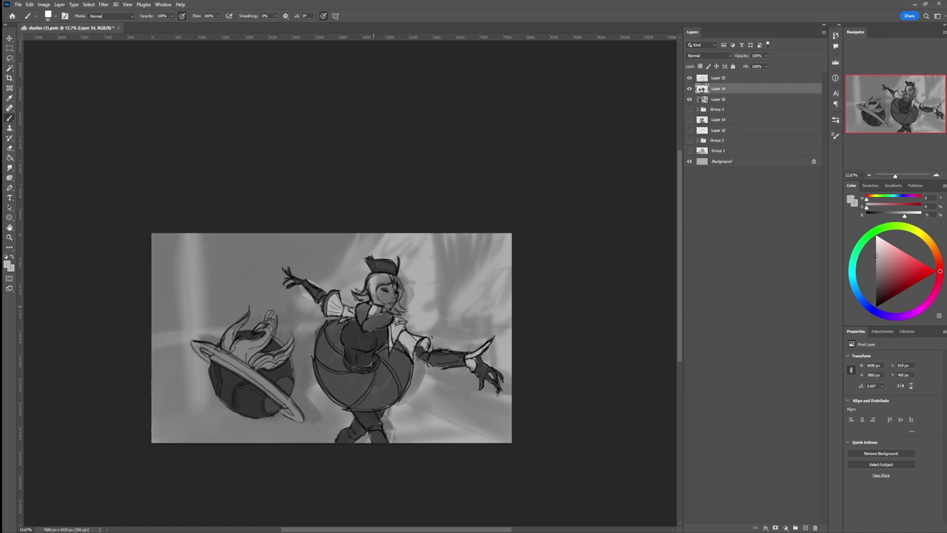
# Step: Try light tones on the figure's face and settle on a mid grey for the skin
pyautogui.moveTo(383, 299)
pyautogui.mouseDown()
pyautogui.moveTo(381, 289)
pyautogui.moveTo(392, 287)
pyautogui.mouseUp()
pyautogui.moveTo(875, 287); pyautogui.dragTo(873, 266)
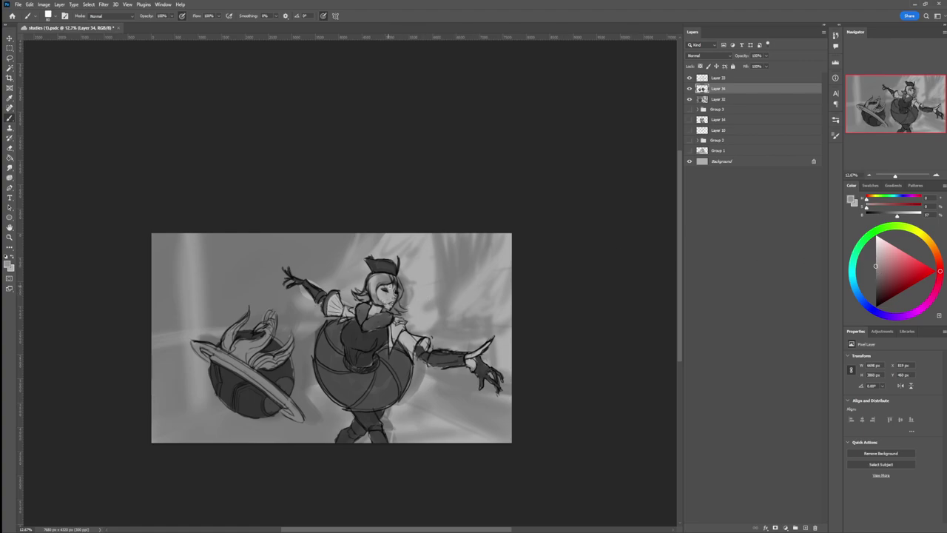
pyautogui.moveTo(876, 268); pyautogui.dragTo(876, 275)
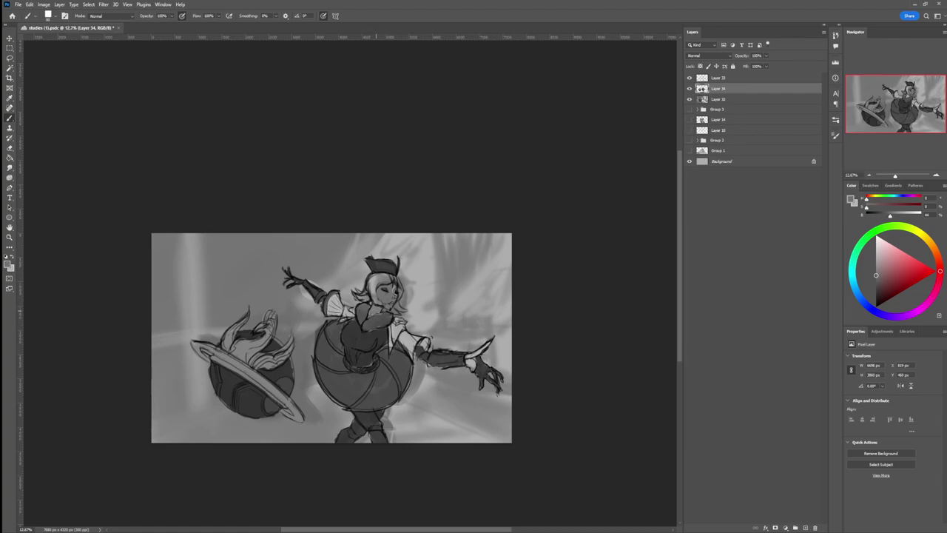
# Step: Paint the figure's hair dark grey and undo the last stroke at the hair's edge
pyautogui.keyDown('alt'); pyautogui.click(489, 263); pyautogui.keyUp('alt')
pyautogui.click(873, 275)
pyautogui.click(875, 284)
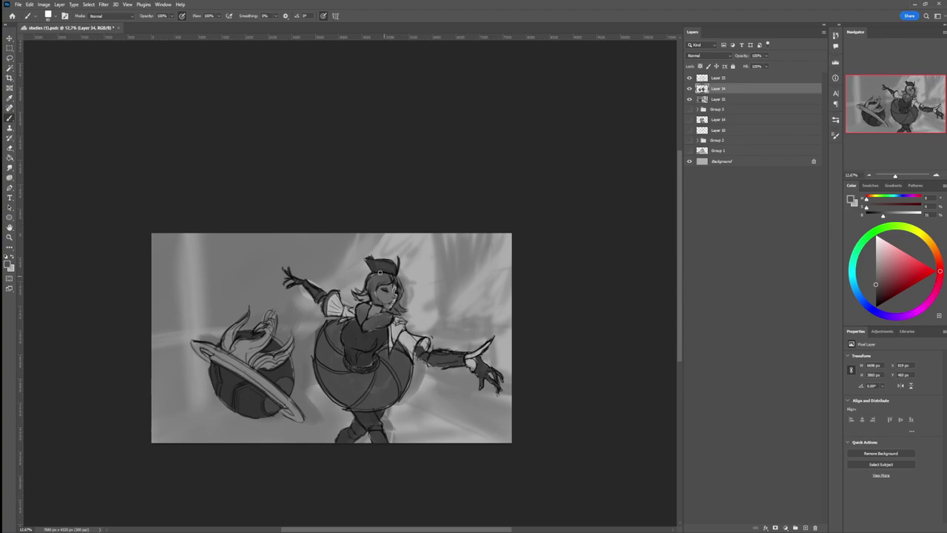
pyautogui.moveTo(356, 294); pyautogui.dragTo(361, 290)
pyautogui.hotkey('ctrl', 'z')
# Step: Add a layer beneath the flat tones and darken the background's upper-left corner with large soft diagonal strokes
pyautogui.hotkey('ctrl', 'shift', 'alt', 'n')
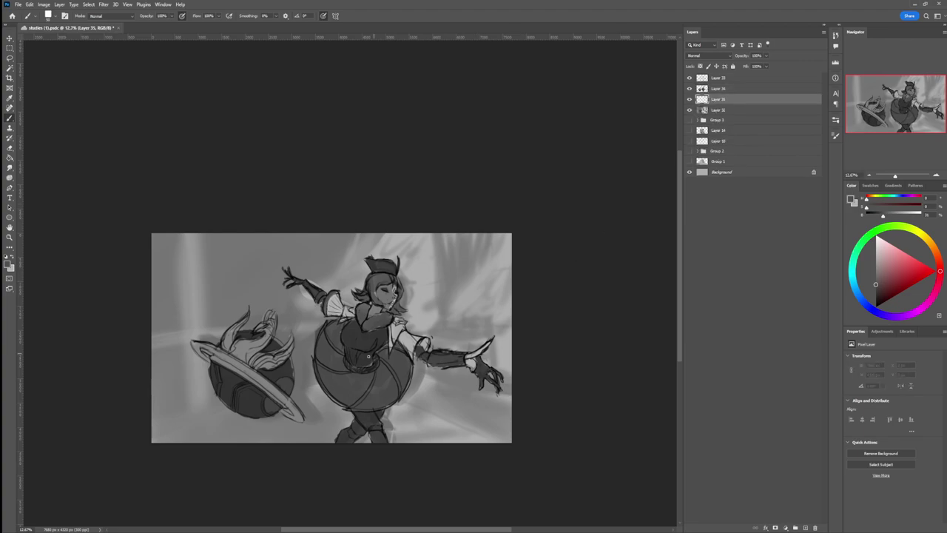
pyautogui.moveTo(338, 378)
pyautogui.mouseDown()
pyautogui.moveTo(305, 374)
pyautogui.moveTo(355, 366)
pyautogui.mouseUp()
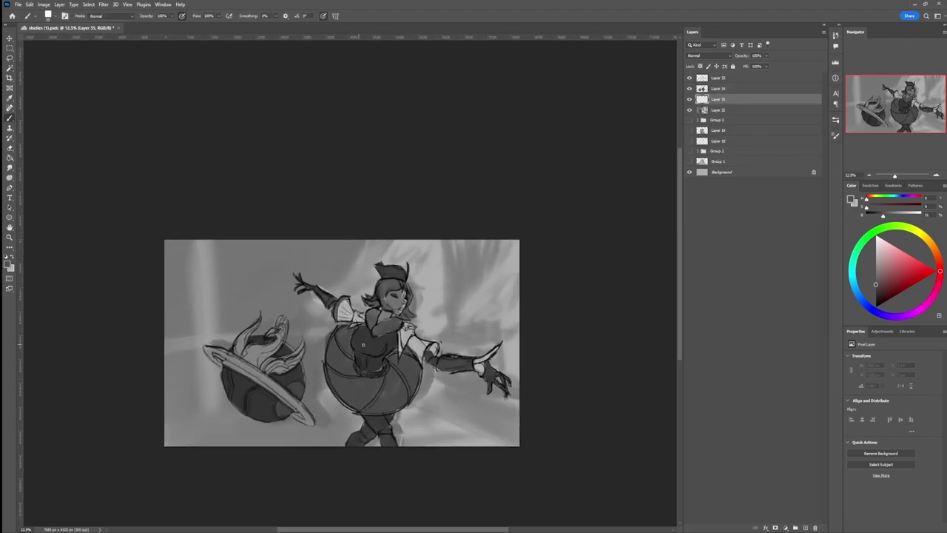
pyautogui.press(']')
pyautogui.press(']')
pyautogui.press(']')
pyautogui.press(']')
pyautogui.press(']')
pyautogui.press(']')
pyautogui.press(']')
pyautogui.press(']')
pyautogui.press(']')
pyautogui.hotkey('shift', '1')
pyautogui.press(']')
pyautogui.press(']')
pyautogui.press(']')
pyautogui.press(']')
pyautogui.press(']')
pyautogui.press(']')
pyautogui.press(']')
pyautogui.press(']')
pyautogui.press(']')
pyautogui.press(']')
pyautogui.press(']')
pyautogui.press(']')
pyautogui.press(']')
pyautogui.press(']')
pyautogui.press(']')
pyautogui.press(']')
pyautogui.press(']')
pyautogui.moveTo(298, 229); pyautogui.dragTo(167, 309)
pyautogui.click(876, 290)
pyautogui.moveTo(191, 274); pyautogui.dragTo(299, 222)
pyautogui.moveTo(140, 293); pyautogui.dragTo(292, 207)
# Step: Deepen the background behind the round creature with larger diagonal strokes in an even darker grey
pyautogui.press(']')
pyautogui.moveTo(136, 351)
pyautogui.mouseDown()
pyautogui.moveTo(275, 266)
pyautogui.moveTo(148, 398)
pyautogui.mouseUp()
pyautogui.click(876, 294)
pyautogui.moveTo(157, 316)
pyautogui.mouseDown()
pyautogui.moveTo(229, 251)
pyautogui.moveTo(175, 327)
pyautogui.moveTo(329, 246)
pyautogui.mouseUp()
pyautogui.press(']')
pyautogui.moveTo(139, 401); pyautogui.dragTo(289, 311)
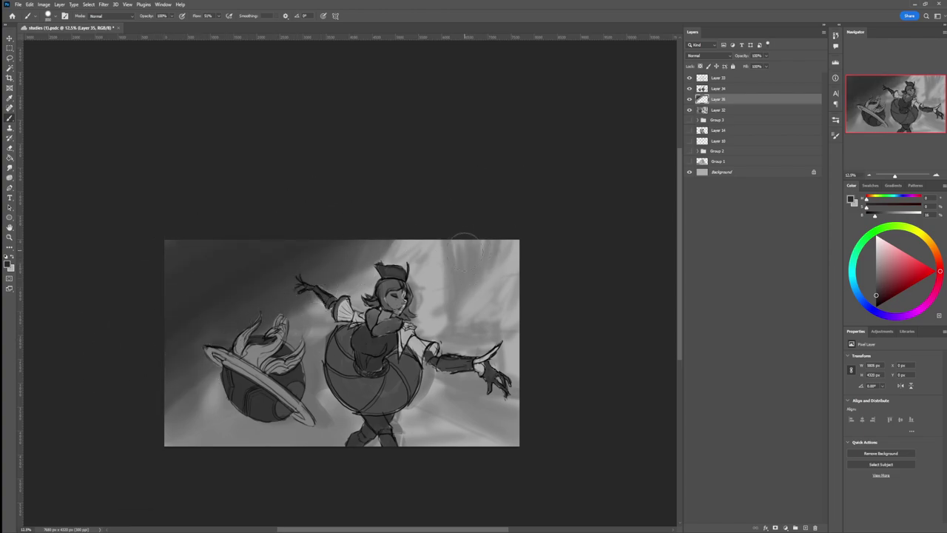
# Step: Paint a dark grey vertical column in the background above the outstretched arm
pyautogui.moveTo(876, 274); pyautogui.dragTo(876, 285)
pyautogui.moveTo(462, 222)
pyautogui.mouseDown()
pyautogui.moveTo(455, 318)
pyautogui.moveTo(461, 218)
pyautogui.moveTo(471, 243)
pyautogui.moveTo(495, 217)
pyautogui.moveTo(490, 332)
pyautogui.mouseUp()
pyautogui.press('[')
pyautogui.press('[')
pyautogui.press('[')
pyautogui.moveTo(460, 252)
pyautogui.mouseDown()
pyautogui.moveTo(448, 311)
pyautogui.moveTo(498, 232)
pyautogui.moveTo(525, 291)
pyautogui.moveTo(462, 333)
pyautogui.moveTo(445, 327)
pyautogui.moveTo(497, 326)
pyautogui.moveTo(450, 326)
pyautogui.moveTo(486, 325)
pyautogui.moveTo(465, 335)
pyautogui.moveTo(498, 336)
pyautogui.moveTo(458, 323)
pyautogui.moveTo(466, 311)
pyautogui.moveTo(490, 386)
pyautogui.moveTo(484, 372)
pyautogui.moveTo(468, 367)
pyautogui.moveTo(486, 396)
pyautogui.moveTo(508, 407)
pyautogui.moveTo(462, 352)
pyautogui.moveTo(528, 395)
pyautogui.moveTo(470, 387)
pyautogui.moveTo(527, 418)
pyautogui.moveTo(432, 385)
pyautogui.moveTo(518, 420)
pyautogui.moveTo(491, 416)
pyautogui.moveTo(406, 378)
pyautogui.moveTo(508, 433)
pyautogui.moveTo(432, 404)
pyautogui.moveTo(519, 433)
pyautogui.moveTo(427, 399)
pyautogui.moveTo(539, 431)
pyautogui.moveTo(473, 404)
pyautogui.mouseUp()
# Step: Vary the brush size to paint the column's horizontal base and a dark diagonal shadow across the floor
pyautogui.press('[')
pyautogui.press('[')
pyautogui.press('[')
pyautogui.press('[')
pyautogui.press('[')
pyautogui.press('[')
pyautogui.press(']')
pyautogui.press(']')
pyautogui.press(']')
pyautogui.press(']')
pyautogui.press(']')
pyautogui.press('[')
pyautogui.press('[')
pyautogui.press('[')
pyautogui.press(']')
pyautogui.press(']')
pyautogui.press(']')
pyautogui.press(']')
pyautogui.press(']')
pyautogui.press(']')
pyautogui.press(']')
pyautogui.press(']')
pyautogui.press(']')
pyautogui.press(']')
pyautogui.press(']')
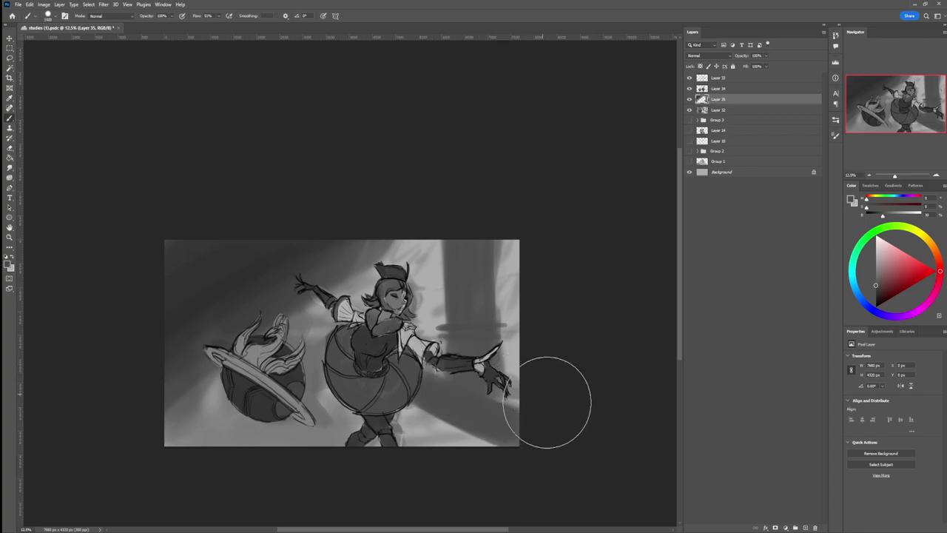
# Step: Enlarge the brush and darken the background's right side beside the column and above the outstretched hand
pyautogui.press(']')
pyautogui.press(']')
pyautogui.press(']')
pyautogui.press(']')
pyautogui.press(']')
pyautogui.press(']')
pyautogui.moveTo(526, 355)
pyautogui.mouseDown()
pyautogui.moveTo(542, 242)
pyautogui.moveTo(530, 366)
pyautogui.moveTo(540, 232)
pyautogui.moveTo(523, 366)
pyautogui.moveTo(511, 381)
pyautogui.moveTo(529, 277)
pyautogui.moveTo(511, 332)
pyautogui.moveTo(514, 261)
pyautogui.moveTo(508, 288)
pyautogui.mouseUp()
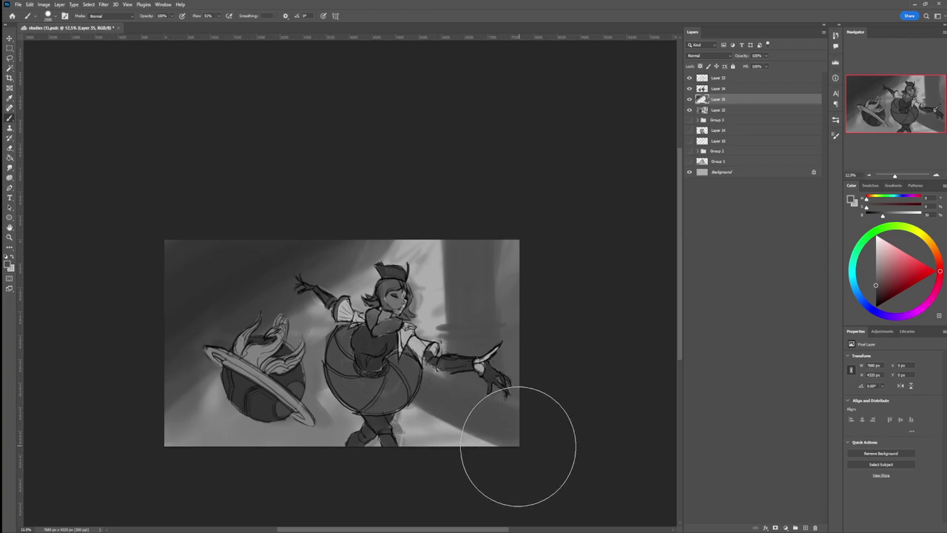
# Step: Paint mid grey at 41% brightness along the floor's diagonal light strip beside the skirt and across the floor below the round creature
pyautogui.press('[')
pyautogui.press('[')
pyautogui.press('[')
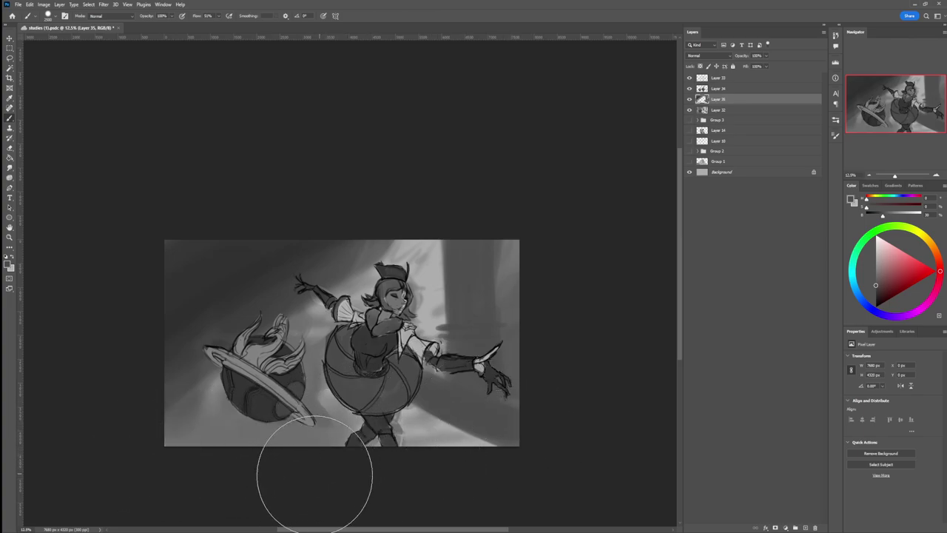
pyautogui.click(876, 278)
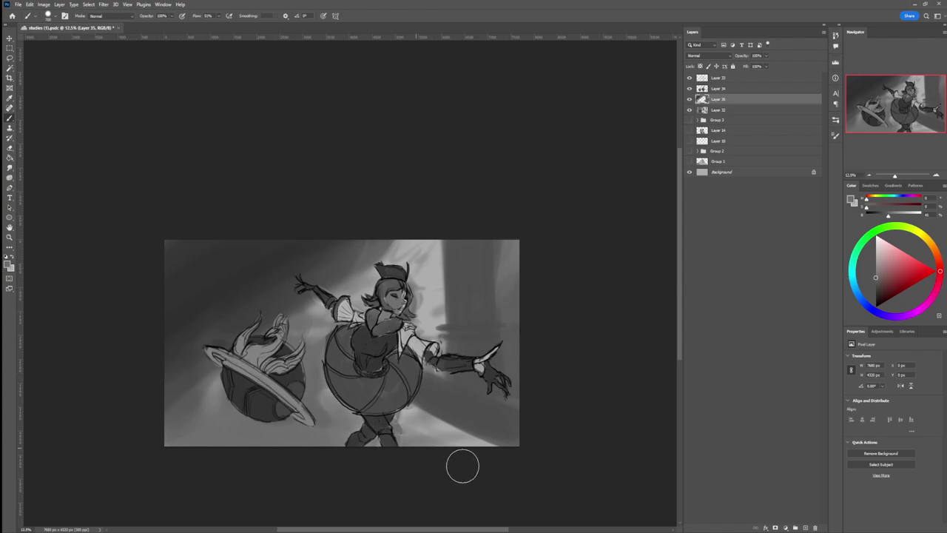
pyautogui.moveTo(406, 423); pyautogui.dragTo(454, 436)
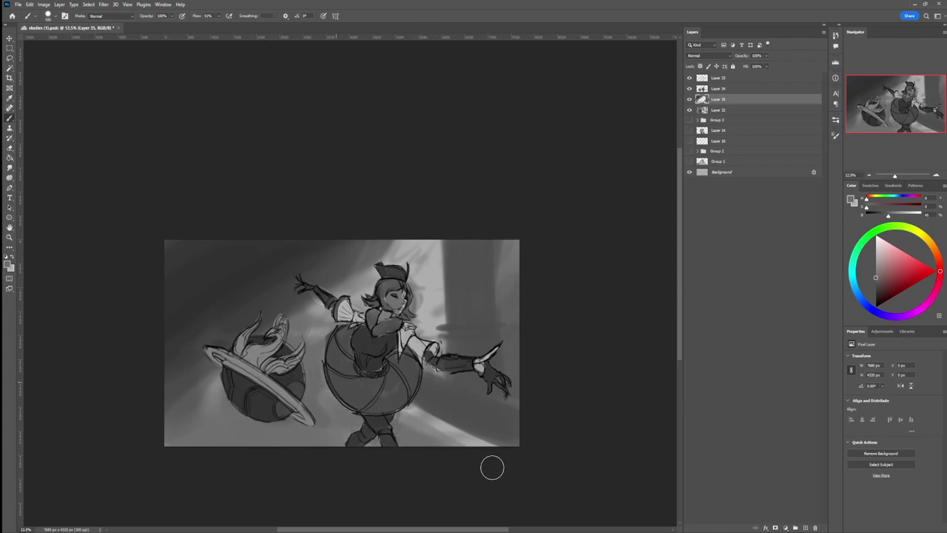
pyautogui.moveTo(221, 393)
pyautogui.mouseDown()
pyautogui.moveTo(279, 432)
pyautogui.moveTo(185, 427)
pyautogui.mouseUp()
pyautogui.click(876, 303)
pyautogui.press('[')
pyautogui.press('[')
pyautogui.press('[')
pyautogui.hotkey('ctrl', 'z')
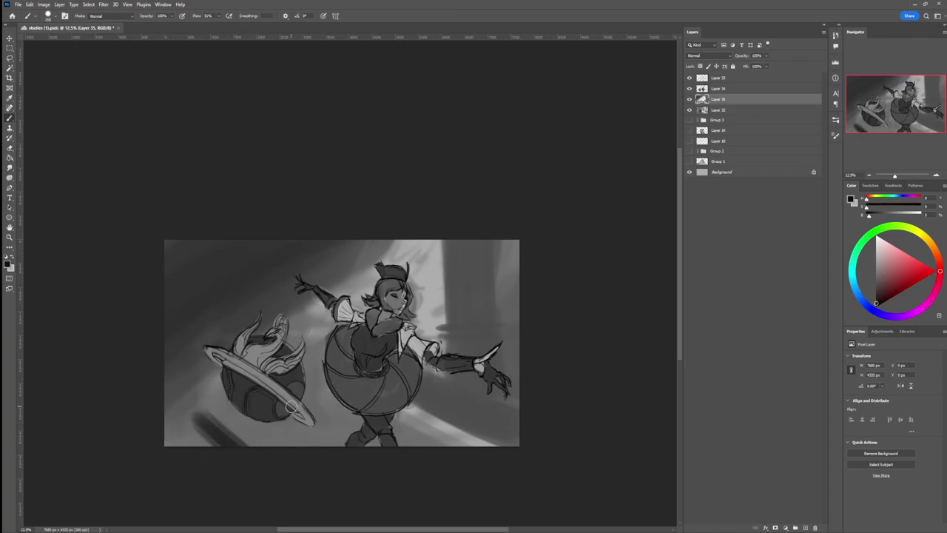
pyautogui.hotkey('ctrl', 'z')
# Step: Paint a sampled-grey diagonal shadow across the floor's lower-left corner, and light cloud shapes behind the raised arm and beside the column
pyautogui.keyDown('alt'); pyautogui.click(188, 401); pyautogui.keyUp('alt')
pyautogui.moveTo(266, 465)
pyautogui.mouseDown()
pyautogui.moveTo(193, 424)
pyautogui.moveTo(194, 454)
pyautogui.moveTo(156, 433)
pyautogui.moveTo(199, 450)
pyautogui.moveTo(182, 414)
pyautogui.moveTo(241, 455)
pyautogui.moveTo(187, 427)
pyautogui.mouseUp()
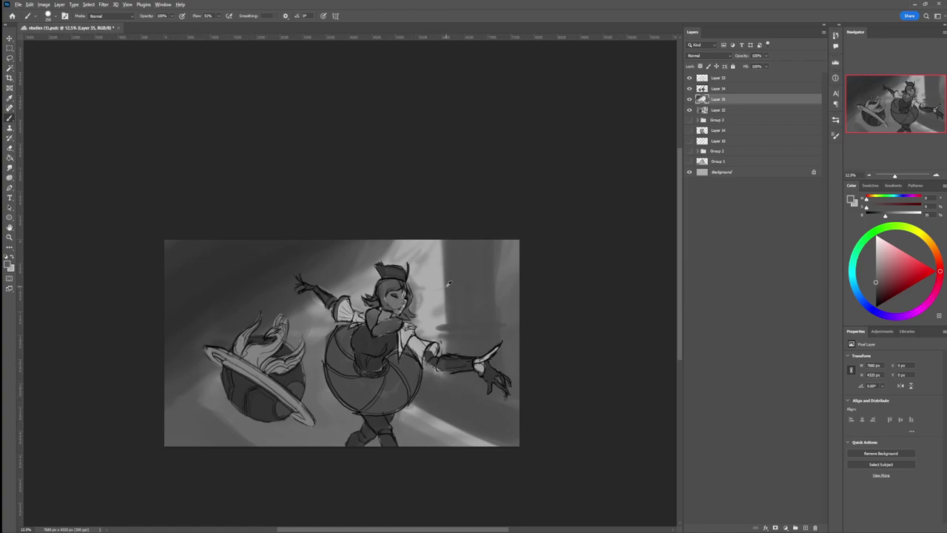
pyautogui.keyDown('alt'); pyautogui.click(443, 307); pyautogui.keyUp('alt')
pyautogui.moveTo(361, 276)
pyautogui.mouseDown()
pyautogui.moveTo(336, 271)
pyautogui.moveTo(358, 282)
pyautogui.moveTo(395, 264)
pyautogui.moveTo(336, 272)
pyautogui.moveTo(337, 257)
pyautogui.moveTo(341, 270)
pyautogui.moveTo(328, 271)
pyautogui.moveTo(369, 286)
pyautogui.mouseUp()
pyautogui.moveTo(506, 248)
pyautogui.mouseDown()
pyautogui.moveTo(486, 275)
pyautogui.moveTo(500, 268)
pyautogui.moveTo(473, 282)
pyautogui.moveTo(521, 261)
pyautogui.moveTo(492, 301)
pyautogui.moveTo(526, 299)
pyautogui.mouseUp()
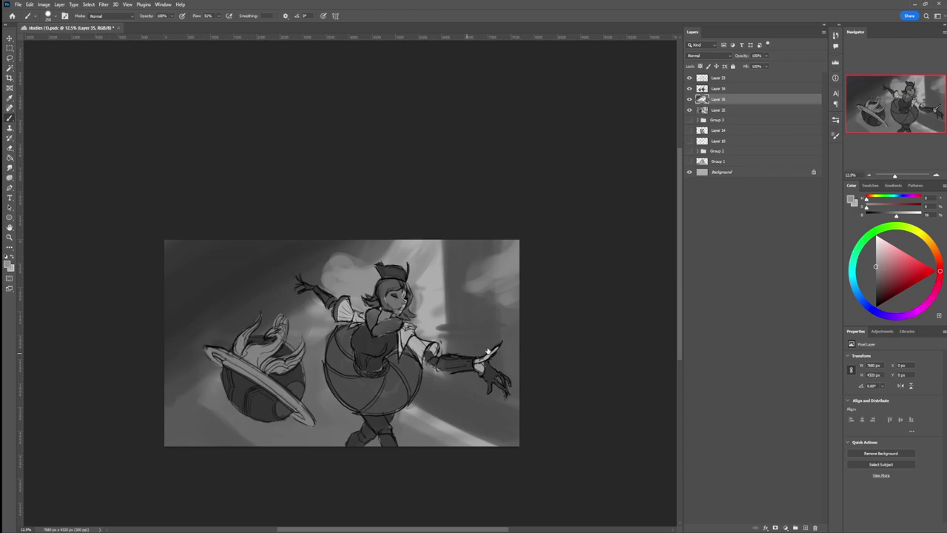
# Step: Brush a large soft glow in light grey at 83% brightness behind the figure's head and over the column's edge
pyautogui.press('.')
pyautogui.moveTo(877, 242); pyautogui.dragTo(876, 247)
pyautogui.press(']')
pyautogui.press(']')
pyautogui.press(']')
pyautogui.press(']')
pyautogui.press(']')
pyautogui.press(']')
pyautogui.press(']')
pyautogui.press(']')
pyautogui.press(']')
pyautogui.press(']')
pyautogui.press(']')
pyautogui.press(']')
pyautogui.press(']')
pyautogui.press(']')
pyautogui.click(435, 307)
pyautogui.press(']')
pyautogui.press(']')
pyautogui.press(']')
pyautogui.press(']')
pyautogui.press(']')
pyautogui.moveTo(435, 284)
pyautogui.mouseDown()
pyautogui.moveTo(436, 294)
pyautogui.moveTo(435, 272)
pyautogui.mouseUp()
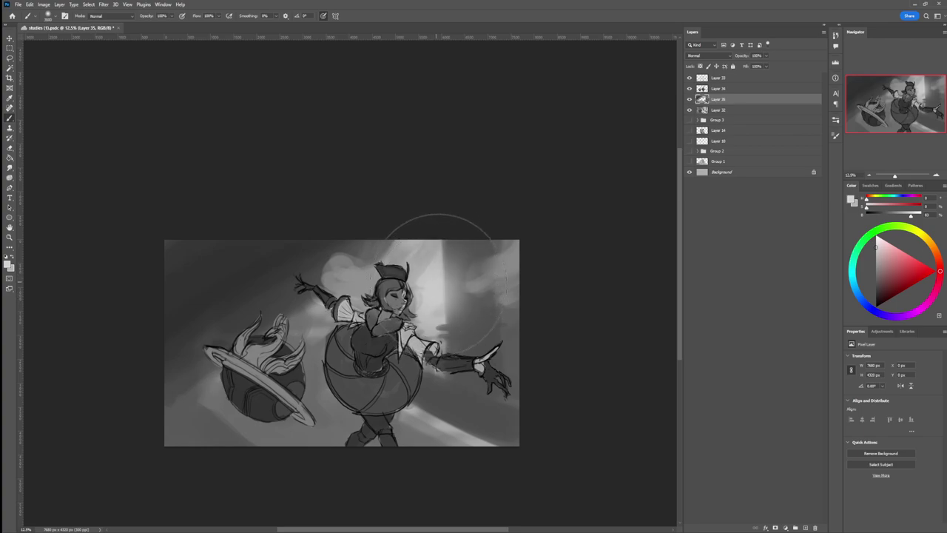
# Step: Vary the soft brush's size and lighten the background's upper-right corner beyond the column
pyautogui.press('[')
pyautogui.press('[')
pyautogui.press('[')
pyautogui.press('[')
pyautogui.press('[')
pyautogui.press('[')
pyautogui.press('[')
pyautogui.press('[')
pyautogui.press('[')
pyautogui.press('[')
pyautogui.press('[')
pyautogui.press('[')
pyautogui.press('[')
pyautogui.press('[')
pyautogui.press('[')
pyautogui.press('[')
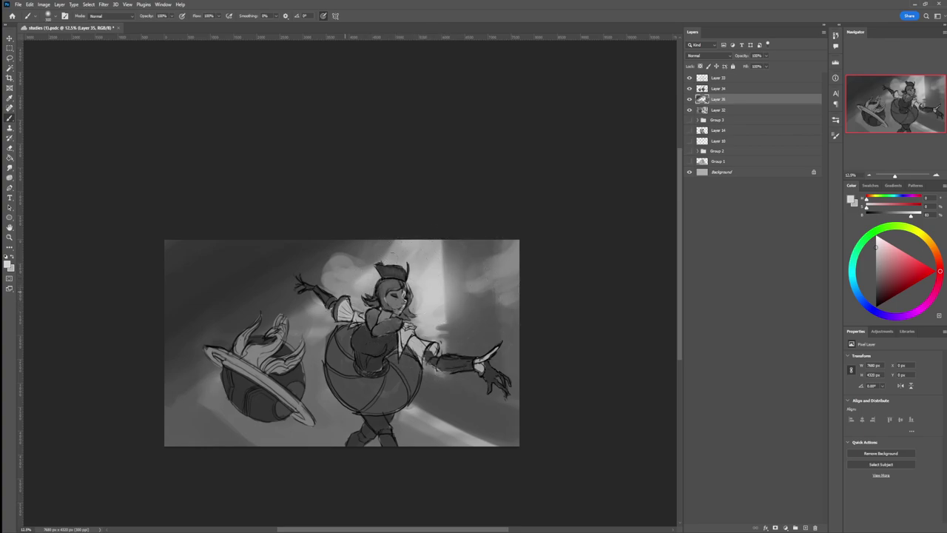
pyautogui.press(']')
pyautogui.press(']')
pyautogui.press(']')
pyautogui.press(']')
pyautogui.press(']')
pyautogui.press(']')
pyautogui.press(']')
pyautogui.press(']')
pyautogui.press(']')
pyautogui.press(']')
pyautogui.moveTo(532, 227)
pyautogui.mouseDown()
pyautogui.moveTo(520, 241)
pyautogui.moveTo(537, 352)
pyautogui.mouseUp()
# Step: Brush light grey accents onto the cloud behind the raised arm and a soft glow behind the skirt, varying the brush size
pyautogui.press('[')
pyautogui.press('[')
pyautogui.press('[')
pyautogui.press('[')
pyautogui.press('[')
pyautogui.press('[')
pyautogui.press('[')
pyautogui.press('[')
pyautogui.press('[')
pyautogui.press('[')
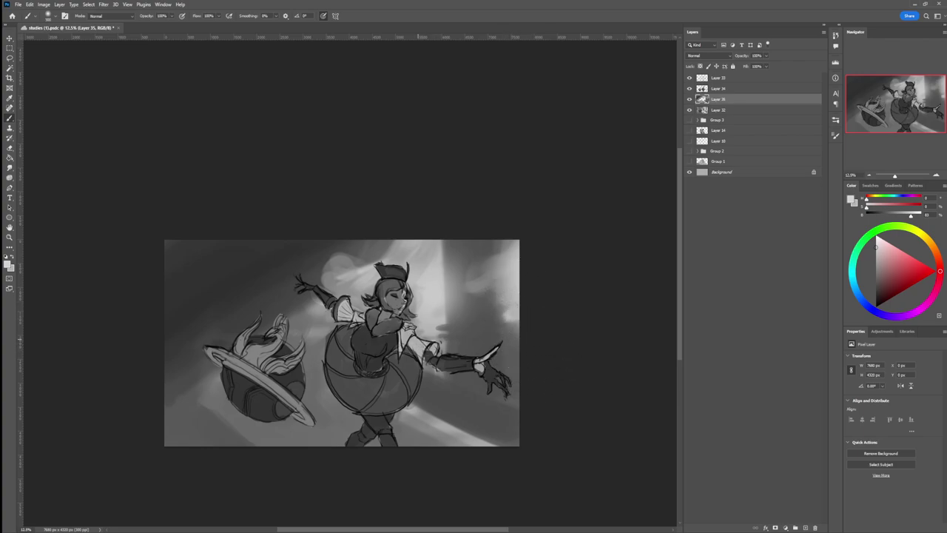
pyautogui.press(']')
pyautogui.press(']')
pyautogui.press(']')
pyautogui.press(']')
pyautogui.press(']')
pyautogui.press(']')
pyautogui.press(']')
pyautogui.press(']')
pyautogui.moveTo(334, 346); pyautogui.dragTo(348, 343)
# Step: Toggle the visibility of the lower tone layer, the line work and the flat tones to check what each contains
pyautogui.click(715, 110)
pyautogui.click(689, 110)
pyautogui.click(690, 109)
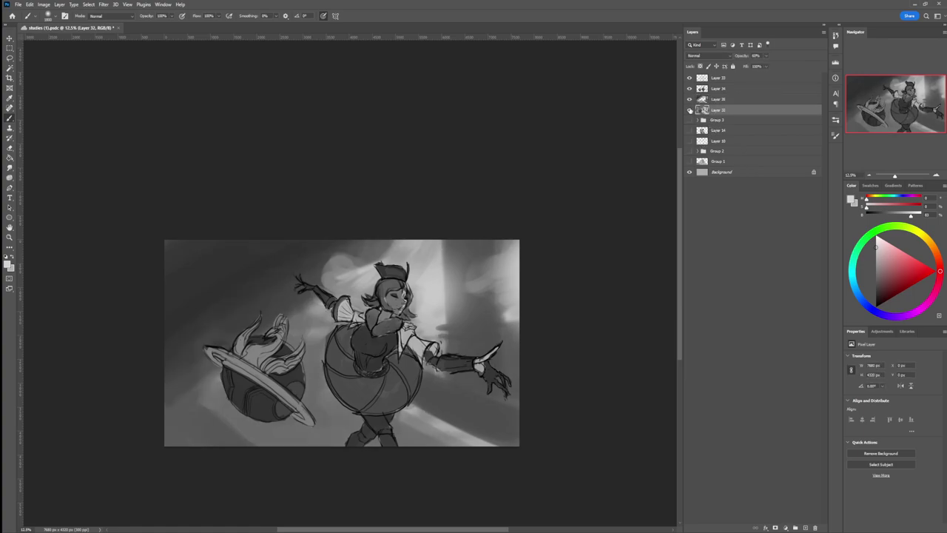
pyautogui.click(689, 77)
pyautogui.click(689, 77)
pyautogui.click(689, 88)
pyautogui.click(689, 88)
# Step: Lasso the round creature, select the line work and flat tone layers together, and transform them to shift the artwork slightly right
pyautogui.click(709, 78)
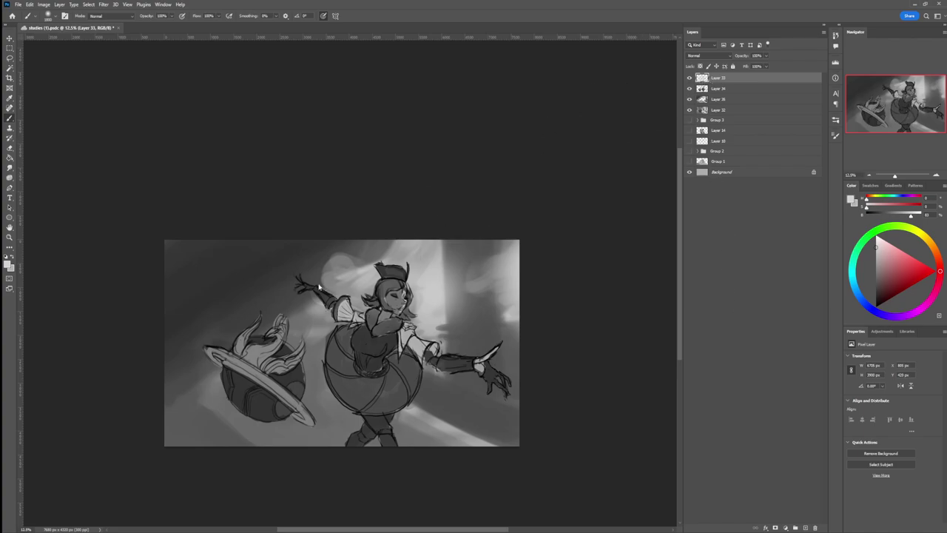
pyautogui.press('l')
pyautogui.moveTo(317, 399)
pyautogui.mouseDown()
pyautogui.moveTo(316, 348)
pyautogui.moveTo(287, 307)
pyautogui.moveTo(225, 308)
pyautogui.moveTo(214, 414)
pyautogui.moveTo(313, 441)
pyautogui.mouseUp()
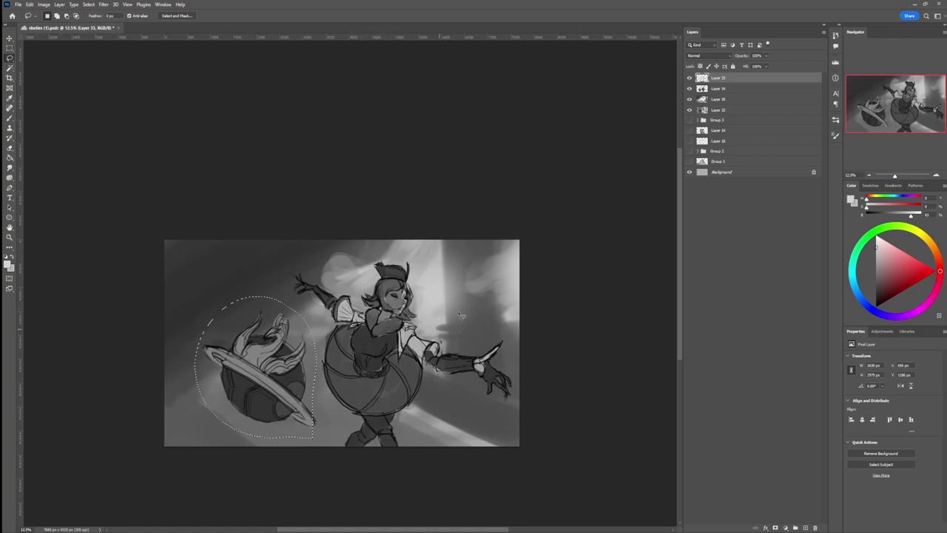
pyautogui.keyDown('shift'); pyautogui.click(731, 88); pyautogui.keyUp('shift')
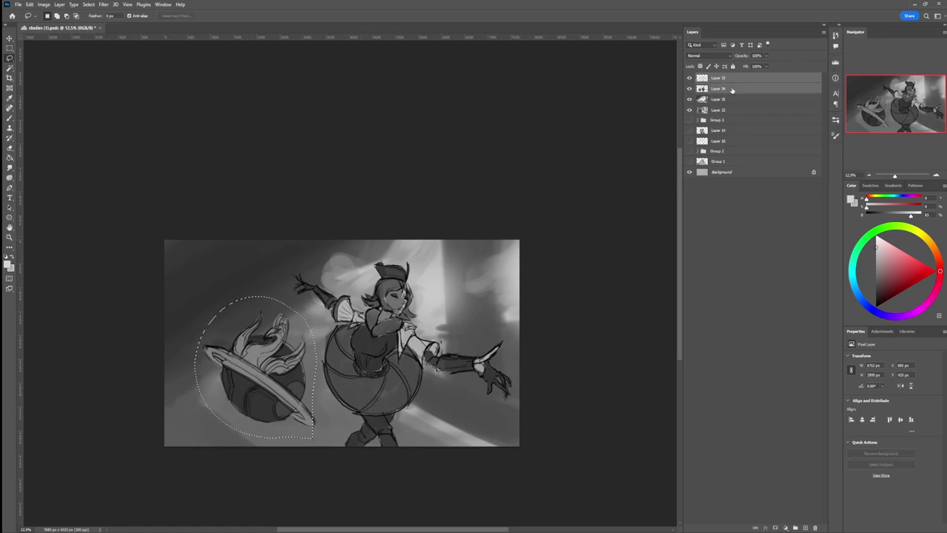
pyautogui.hotkey('ctrl', 't')
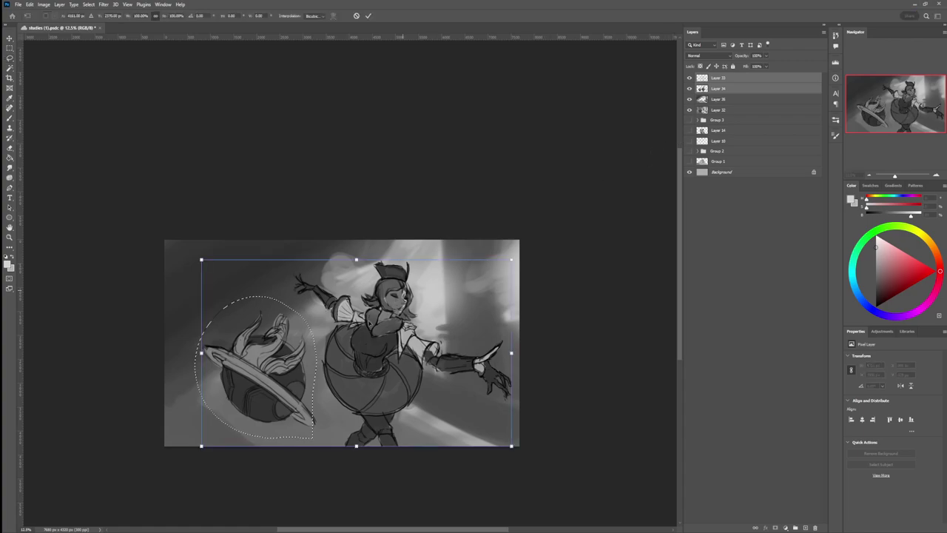
pyautogui.moveTo(311, 416); pyautogui.dragTo(321, 416)
pyautogui.press('Return')
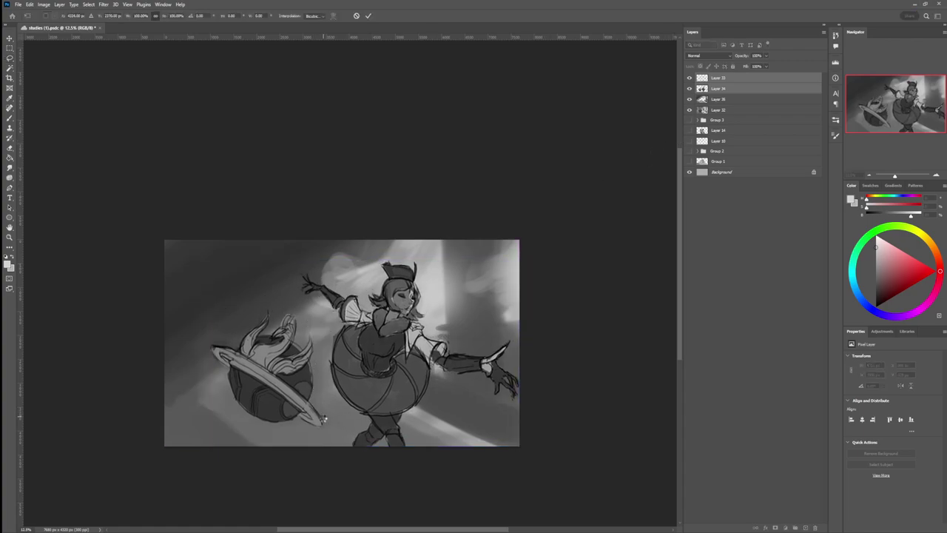
# Step: Apply the leftward shift of the character and planet layers, and lasso the ringed planet on Layer 33
pyautogui.press('Return')
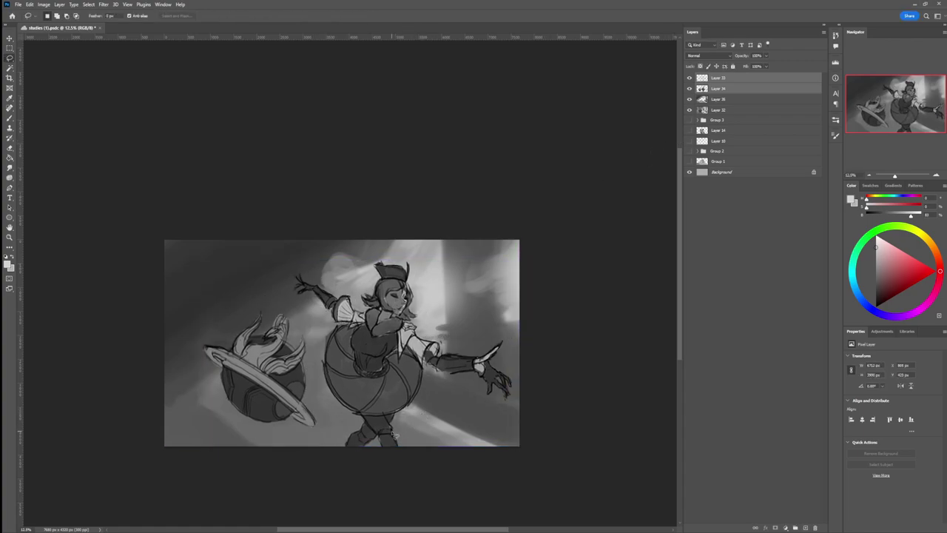
pyautogui.click(718, 90)
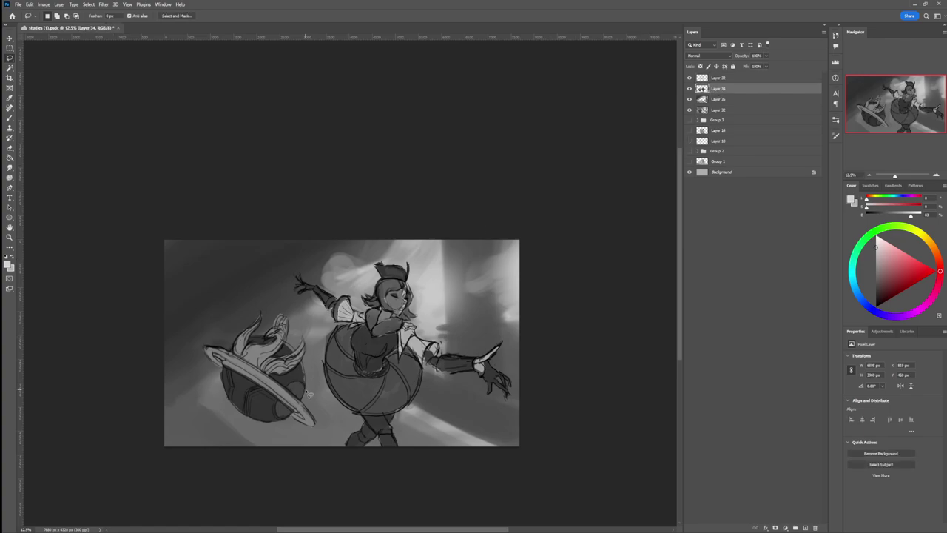
pyautogui.moveTo(318, 341)
pyautogui.mouseDown()
pyautogui.moveTo(194, 397)
pyautogui.moveTo(265, 461)
pyautogui.mouseUp()
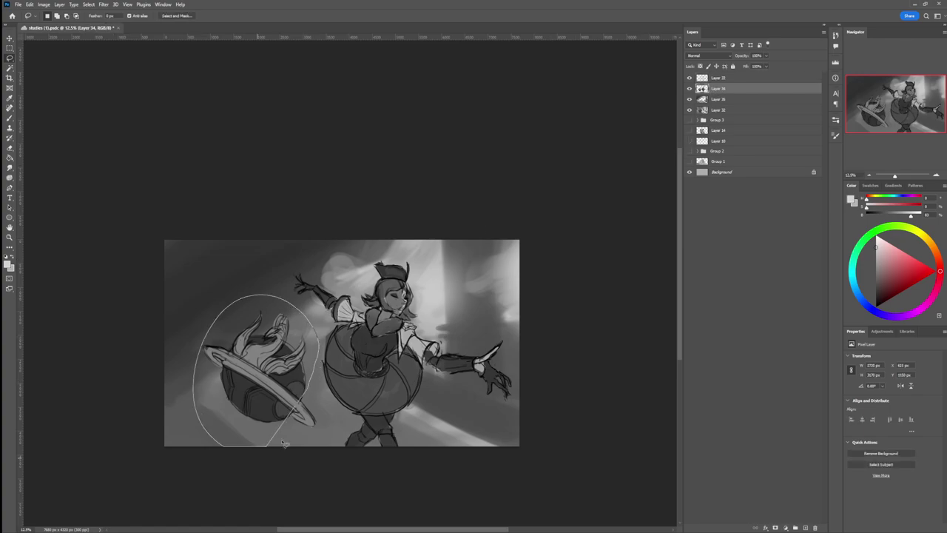
pyautogui.click(718, 77)
pyautogui.moveTo(316, 409)
pyautogui.mouseDown()
pyautogui.moveTo(285, 305)
pyautogui.moveTo(187, 358)
pyautogui.moveTo(247, 448)
pyautogui.moveTo(322, 442)
pyautogui.mouseUp()
# Step: Transform the selected planet line art, moving and rotating it closer to the character's skirt
pyautogui.hotkey('ctrl', 't')
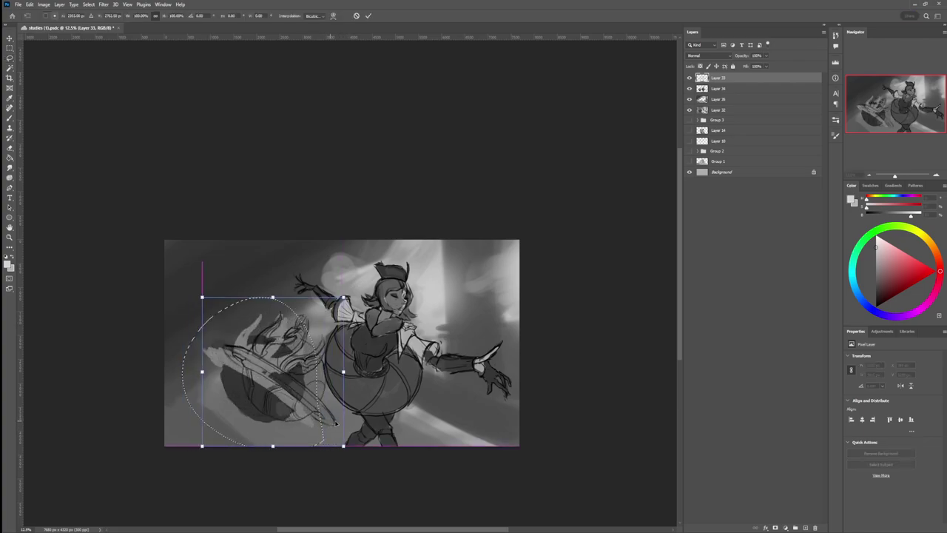
pyautogui.moveTo(338, 422); pyautogui.dragTo(353, 410)
pyautogui.moveTo(368, 377)
pyautogui.mouseDown()
pyautogui.moveTo(391, 377)
pyautogui.moveTo(329, 401)
pyautogui.moveTo(372, 363)
pyautogui.mouseUp()
pyautogui.moveTo(323, 415); pyautogui.dragTo(323, 410)
pyautogui.moveTo(371, 363); pyautogui.dragTo(370, 360)
pyautogui.moveTo(327, 409); pyautogui.dragTo(324, 416)
pyautogui.moveTo(369, 369); pyautogui.dragTo(370, 366)
pyautogui.moveTo(331, 414); pyautogui.dragTo(329, 427)
pyautogui.press('Return')
# Step: Enlarge the planet line art, adjust its placement beside the character, and clear the selection
pyautogui.hotkey('ctrl', 't')
pyautogui.moveTo(354, 438); pyautogui.dragTo(368, 451)
pyautogui.moveTo(327, 424); pyautogui.dragTo(322, 418)
pyautogui.moveTo(363, 447); pyautogui.dragTo(348, 432)
pyautogui.moveTo(332, 386); pyautogui.dragTo(332, 386)
pyautogui.moveTo(352, 325); pyautogui.dragTo(332, 340)
pyautogui.moveTo(200, 426); pyautogui.dragTo(200, 427)
pyautogui.press('Return')
pyautogui.hotkey('ctrl', 'd')
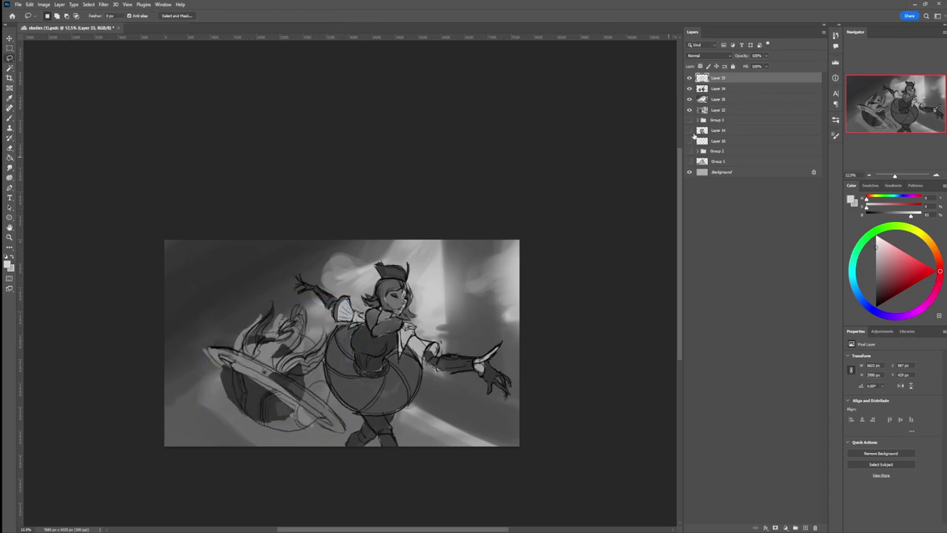
# Step: Lasso the planet's fill on Layer 34, scale it to about 116%, rotate it about -5.4° to match the line art, and deselect
pyautogui.click(722, 89)
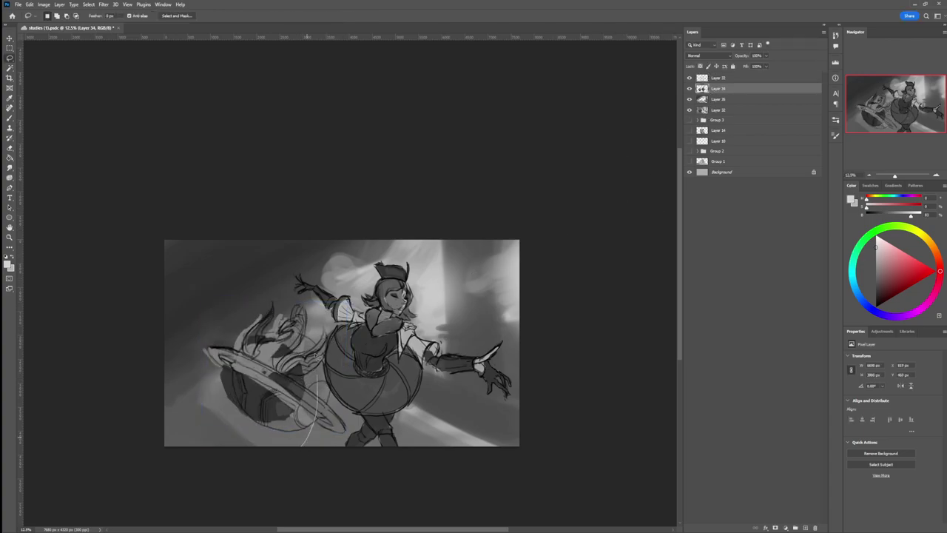
pyautogui.moveTo(259, 293); pyautogui.dragTo(278, 452)
pyautogui.hotkey('ctrl', 't')
pyautogui.moveTo(339, 446); pyautogui.dragTo(352, 462)
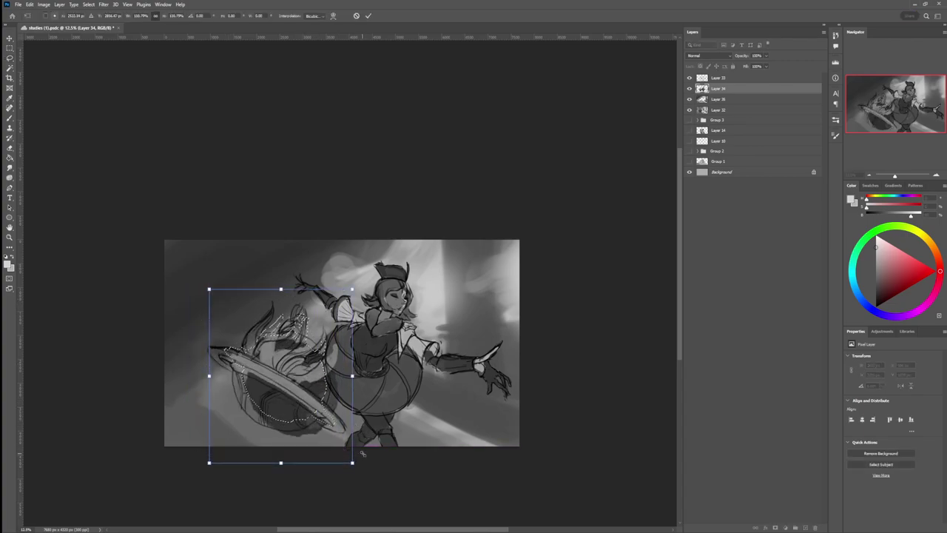
pyautogui.moveTo(333, 412); pyautogui.dragTo(317, 404)
pyautogui.moveTo(337, 458); pyautogui.dragTo(342, 463)
pyautogui.moveTo(326, 415); pyautogui.dragTo(328, 413)
pyautogui.moveTo(351, 469); pyautogui.dragTo(361, 460)
pyautogui.moveTo(312, 422); pyautogui.dragTo(330, 406)
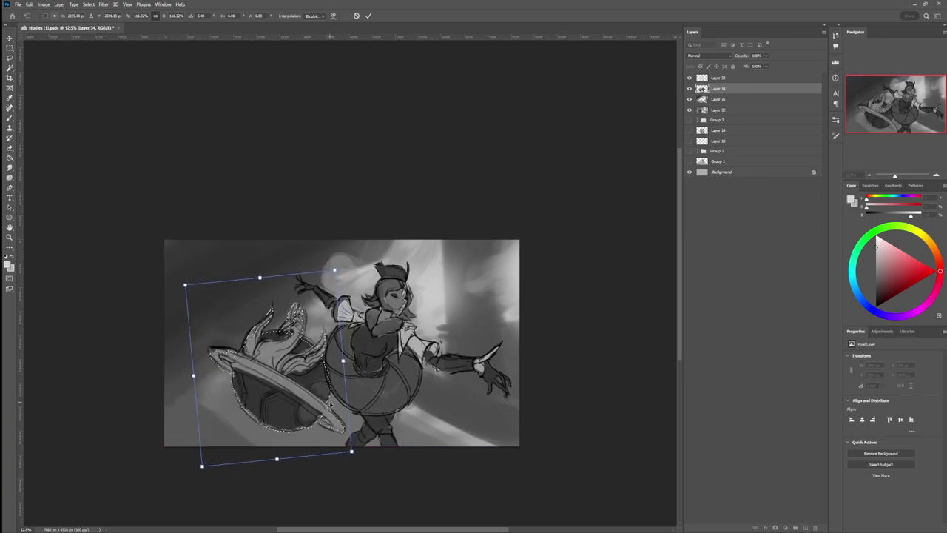
pyautogui.press('Return')
pyautogui.hotkey('ctrl', 'd')
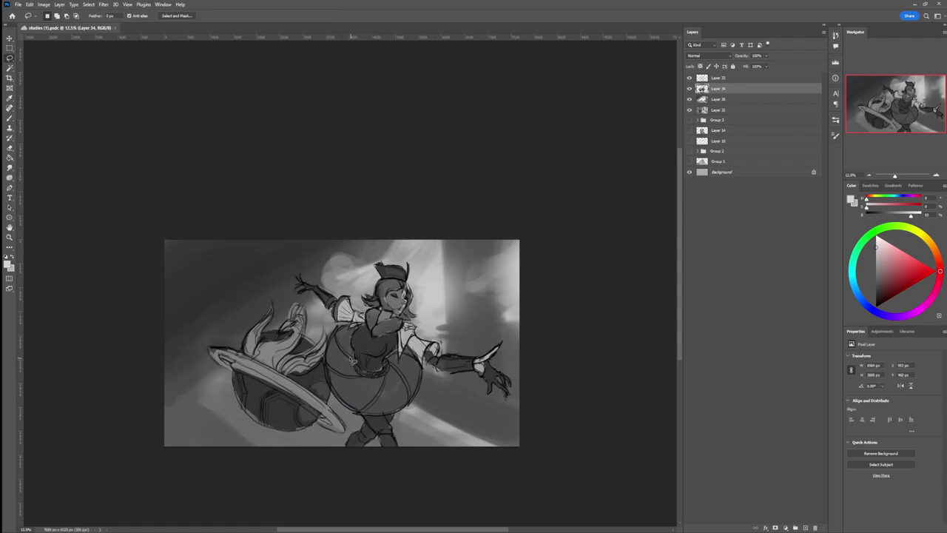
# Step: Paint dark grey tones for a column in the background behind the character on Layer 35
pyautogui.press('z')
pyautogui.moveTo(387, 386); pyautogui.dragTo(394, 330)
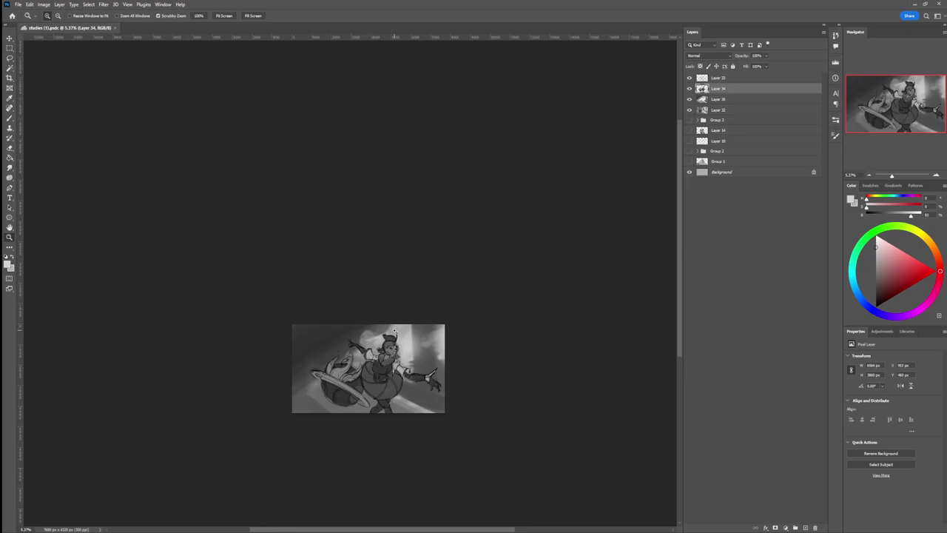
pyautogui.scroll(1, 408, 370)
pyautogui.press('b')
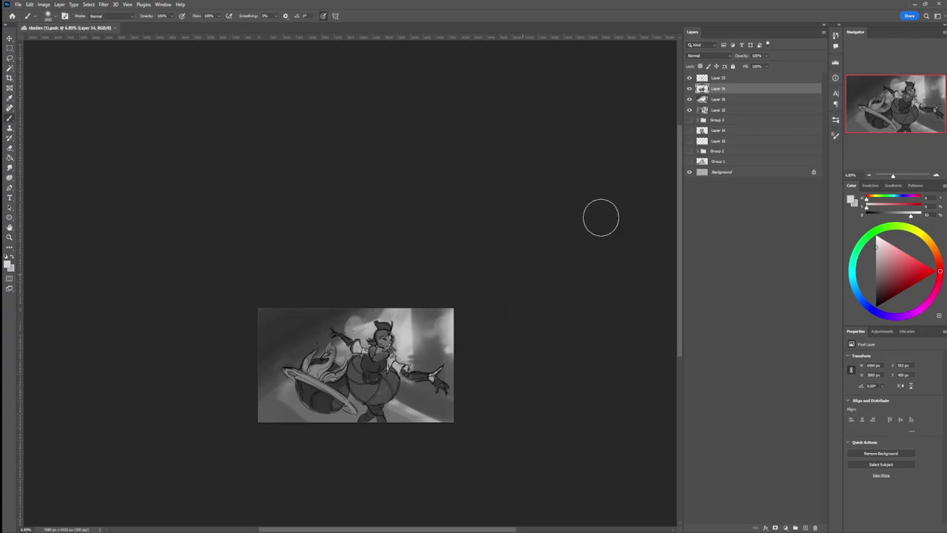
pyautogui.click(715, 101)
pyautogui.click(689, 101)
pyautogui.press('[')
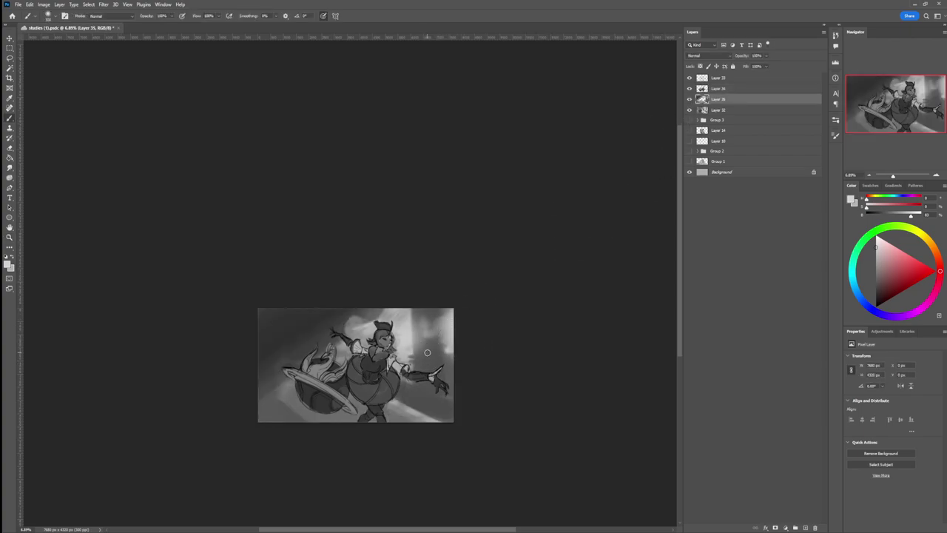
pyautogui.click(551, 316)
pyautogui.click(877, 284)
pyautogui.moveTo(419, 314)
pyautogui.mouseDown()
pyautogui.moveTo(419, 353)
pyautogui.moveTo(417, 338)
pyautogui.moveTo(428, 332)
pyautogui.moveTo(419, 347)
pyautogui.moveTo(433, 344)
pyautogui.mouseUp()
# Step: Define the dark receding floor edge behind the character's legs with a smaller brush and near-black grey
pyautogui.press('[')
pyautogui.press('[')
pyautogui.press('[')
pyautogui.click(876, 293)
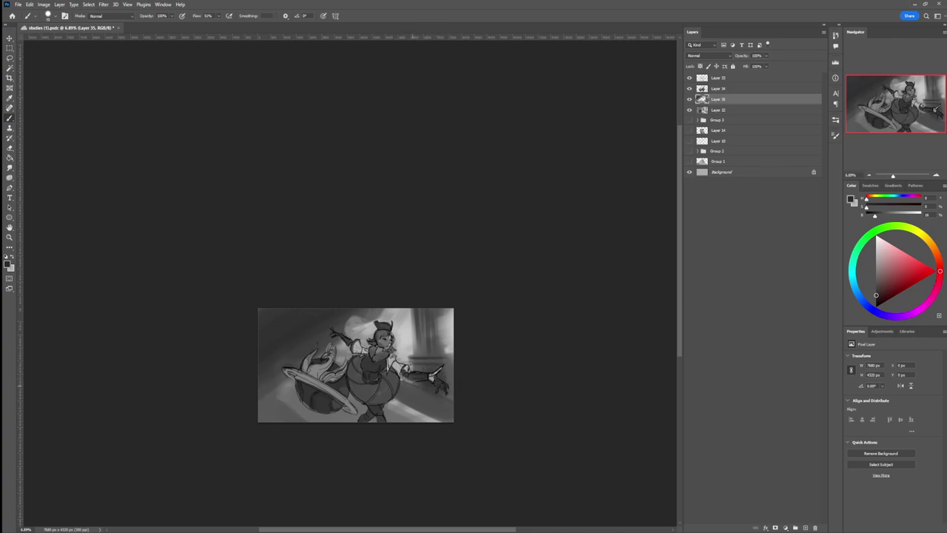
pyautogui.moveTo(391, 395); pyautogui.dragTo(442, 422)
# Step: Brush a lighter grey over the floor beneath the planet and below the character's outstretched hand
pyautogui.click(876, 263)
pyautogui.click(609, 313)
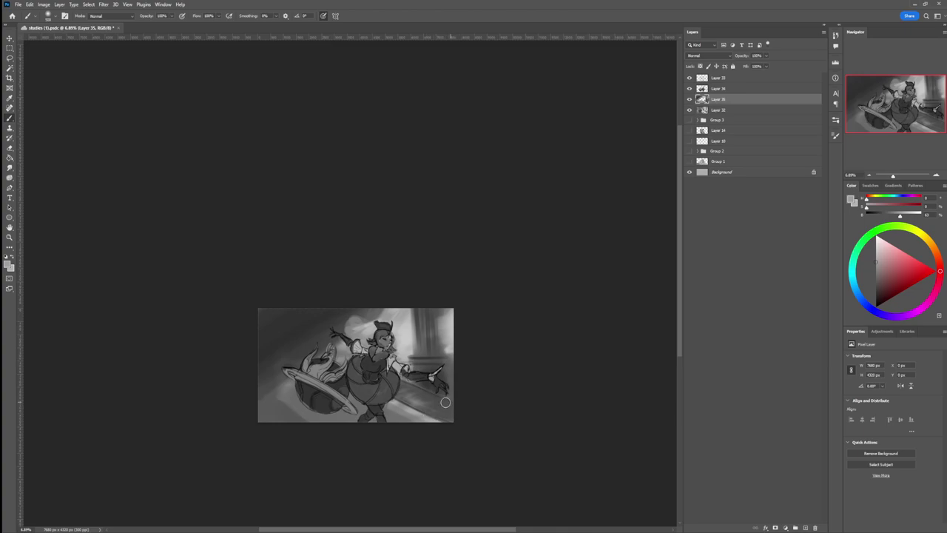
pyautogui.hotkey('ctrl', 'space')
pyautogui.moveTo(380, 427)
pyautogui.mouseDown()
pyautogui.moveTo(344, 429)
pyautogui.moveTo(378, 420)
pyautogui.mouseUp()
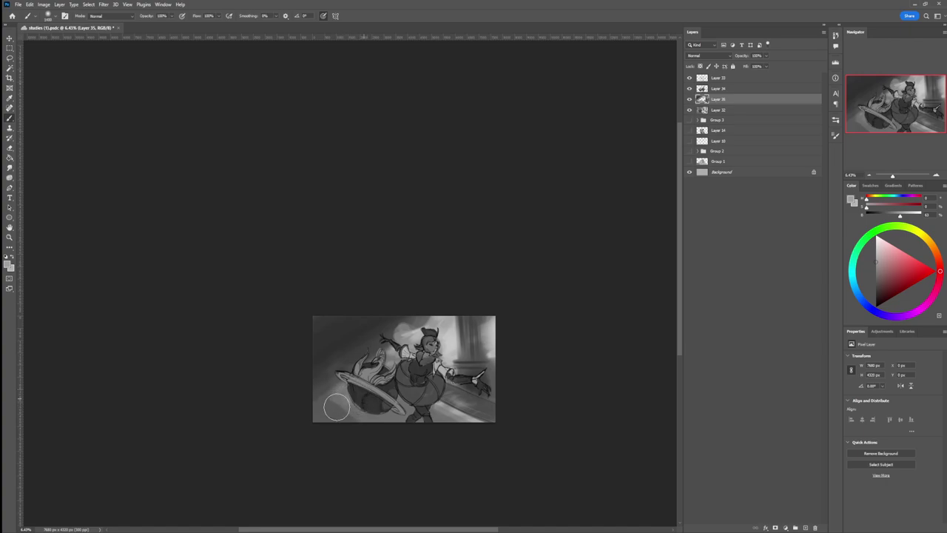
pyautogui.moveTo(375, 420); pyautogui.dragTo(395, 416)
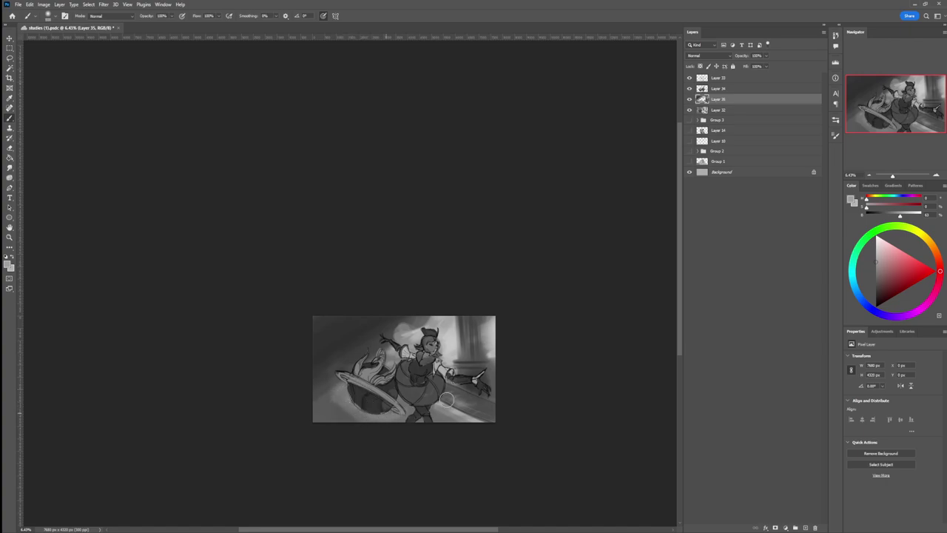
pyautogui.moveTo(475, 386); pyautogui.dragTo(484, 401)
# Step: Shade the floor beside the character's legs with darker grey, and blend it using a sampled floor tone and larger brush
pyautogui.click(875, 281)
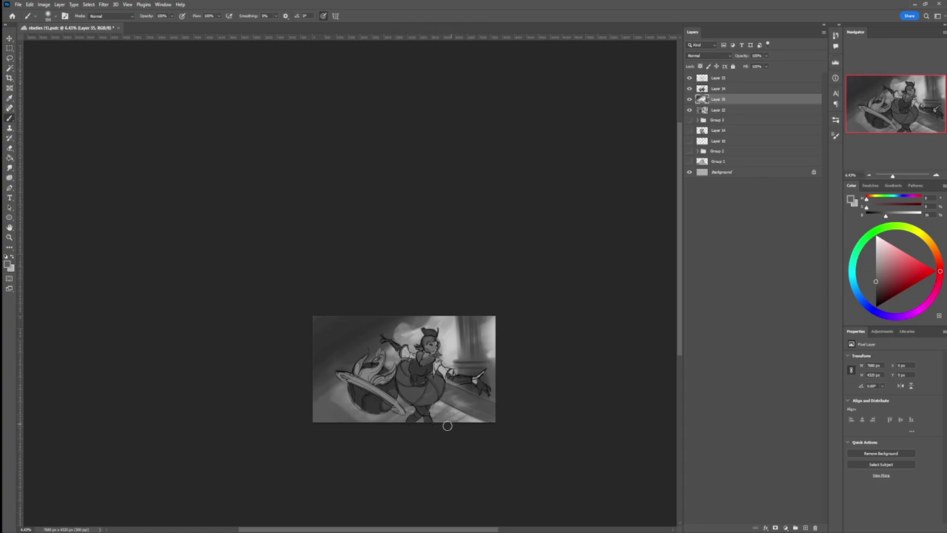
pyautogui.keyDown('alt'); pyautogui.click(474, 414); pyautogui.keyUp('alt')
pyautogui.press(']')
pyautogui.press(']')
pyautogui.press(']')
pyautogui.press(']')
pyautogui.press(']')
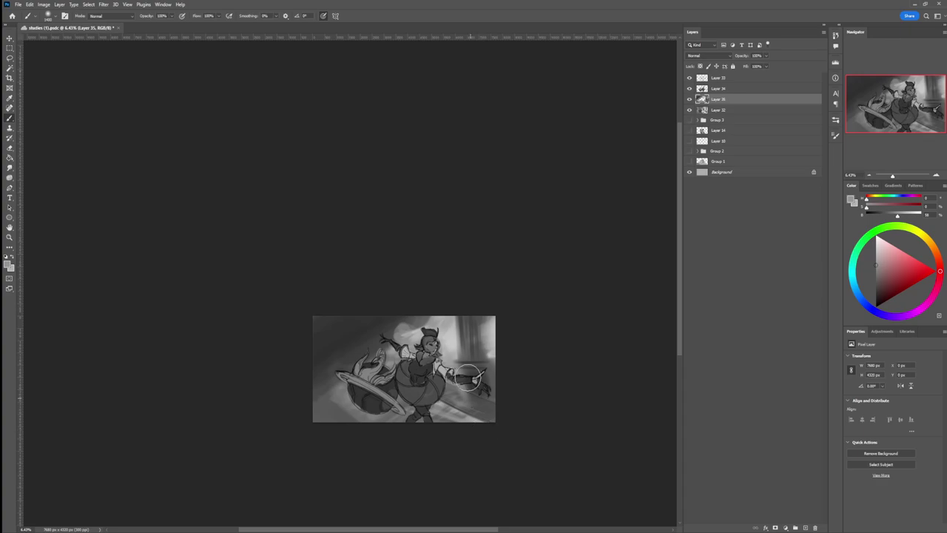
# Step: Paint light streaks behind the character's head with a smaller brush, using a tone sampled beside the column
pyautogui.press('[')
pyautogui.press('[')
pyautogui.press('[')
pyautogui.press('[')
pyautogui.press('[')
pyautogui.keyDown('alt'); pyautogui.click(459, 337); pyautogui.keyUp('alt')
pyautogui.moveTo(428, 337); pyautogui.dragTo(404, 333)
# Step: Rework the smoky background between the hat and the raised arm with a larger brush and sampled grey
pyautogui.press(']')
pyautogui.press(']')
pyautogui.press(']')
pyautogui.press(']')
pyautogui.keyDown('alt'); pyautogui.click(404, 319); pyautogui.keyUp('alt')
pyautogui.press(']')
pyautogui.press(']')
pyautogui.press(']')
pyautogui.moveTo(431, 322)
pyautogui.mouseDown()
pyautogui.moveTo(414, 339)
pyautogui.moveTo(392, 339)
pyautogui.moveTo(424, 335)
pyautogui.moveTo(393, 366)
pyautogui.mouseUp()
# Step: Brighten the background around the column with a much larger brush and a sampled light grey
pyautogui.keyDown('alt'); pyautogui.click(446, 326); pyautogui.keyUp('alt')
pyautogui.press(']')
pyautogui.press(']')
pyautogui.press(']')
pyautogui.press(']')
pyautogui.press(']')
pyautogui.press(']')
pyautogui.press(']')
pyautogui.press(']')
pyautogui.press(']')
# Step: Add a new empty layer above Layer 33
pyautogui.press('z')
pyautogui.moveTo(433, 406); pyautogui.dragTo(444, 416)
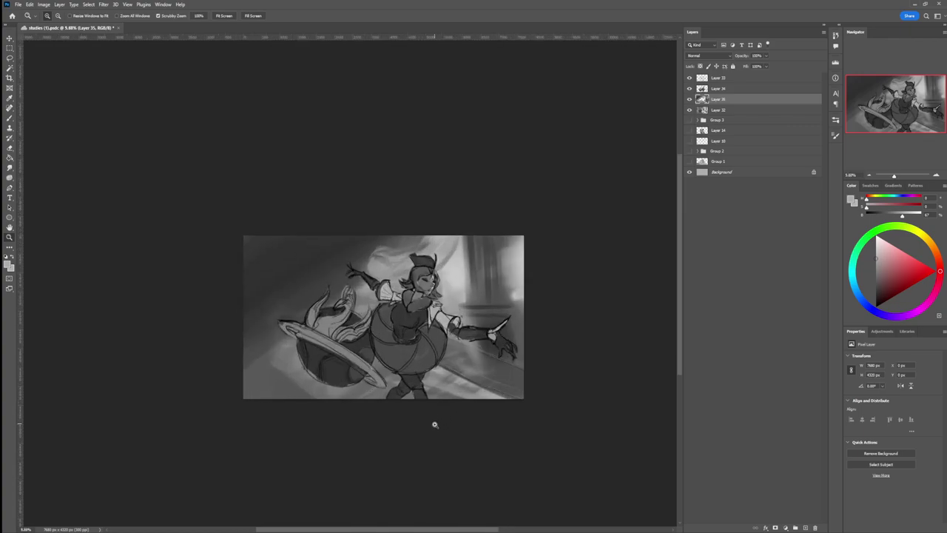
pyautogui.click(721, 78)
pyautogui.hotkey('ctrl', 'shift', 'alt', 'n')
pyautogui.scroll(-1, 426, 400)
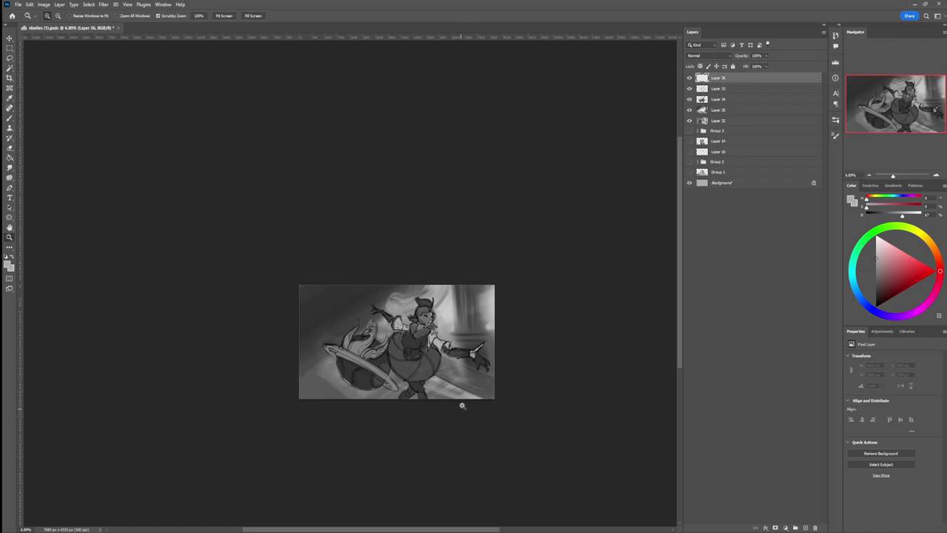
pyautogui.scroll(2, 418, 357)
pyautogui.press('b')
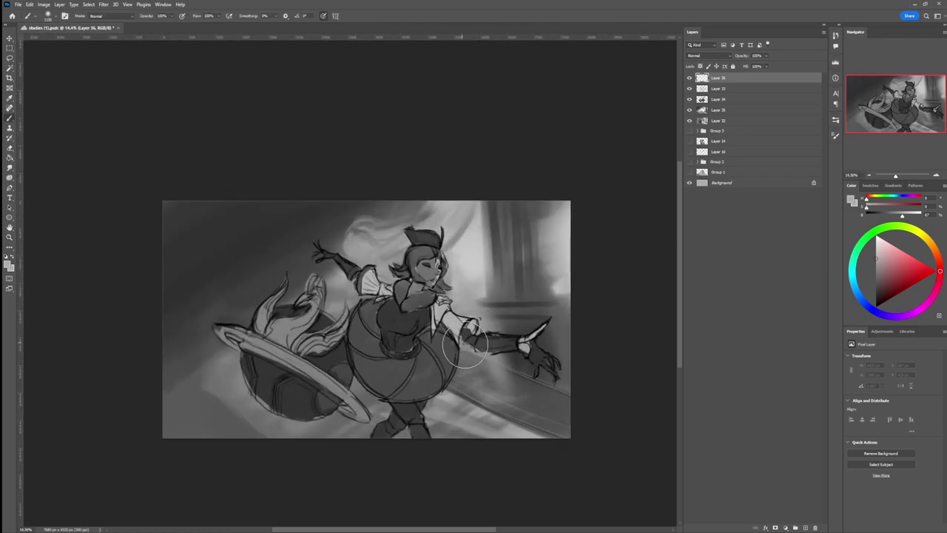
pyautogui.hotkey('ctrl', 'z')
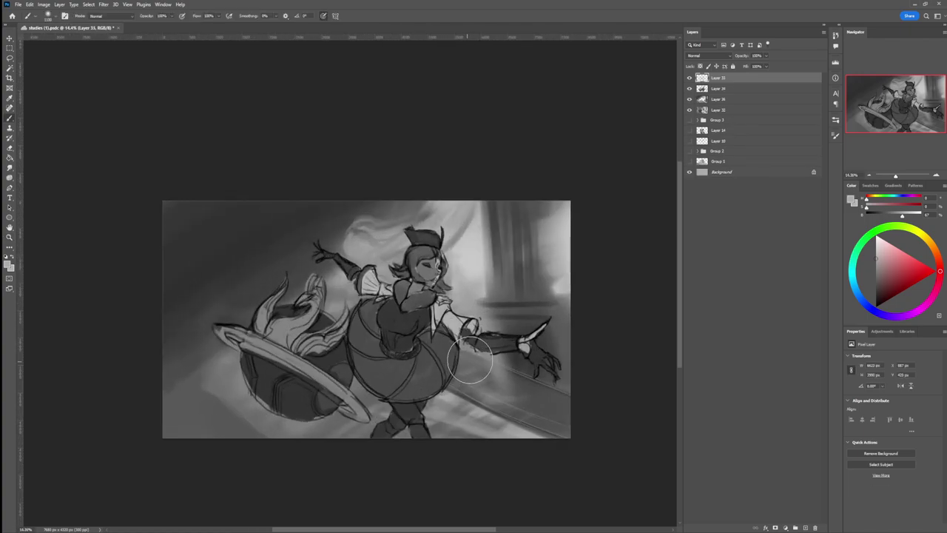
pyautogui.hotkey('ctrl', 'shift', 'z')
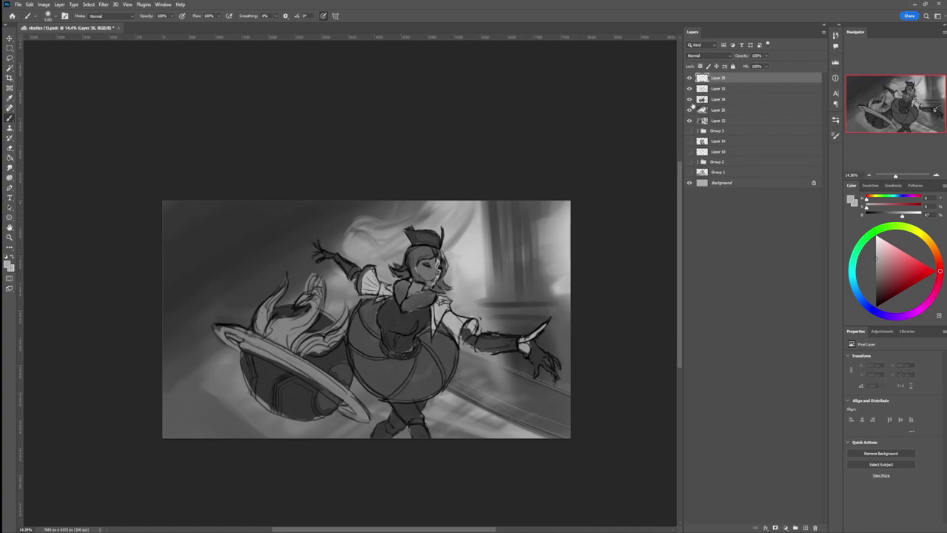
# Step: Paint over the character's nose and the lit far side of the face with sampled greys on the new layer
pyautogui.press('z')
pyautogui.moveTo(424, 398); pyautogui.dragTo(463, 352)
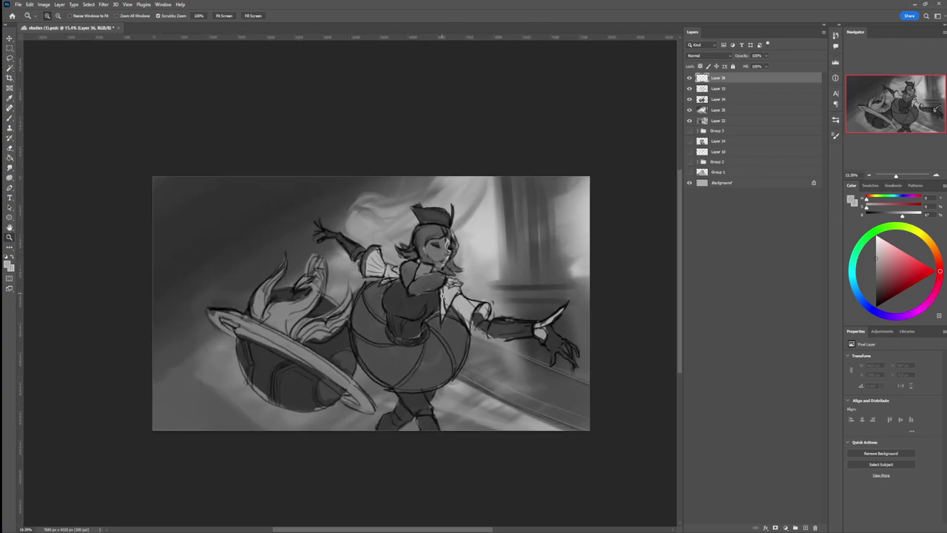
pyautogui.scroll(2, 457, 254)
pyautogui.scroll(-1, 457, 254)
pyautogui.scroll(3, 473, 244)
pyautogui.scroll(-1, 487, 232)
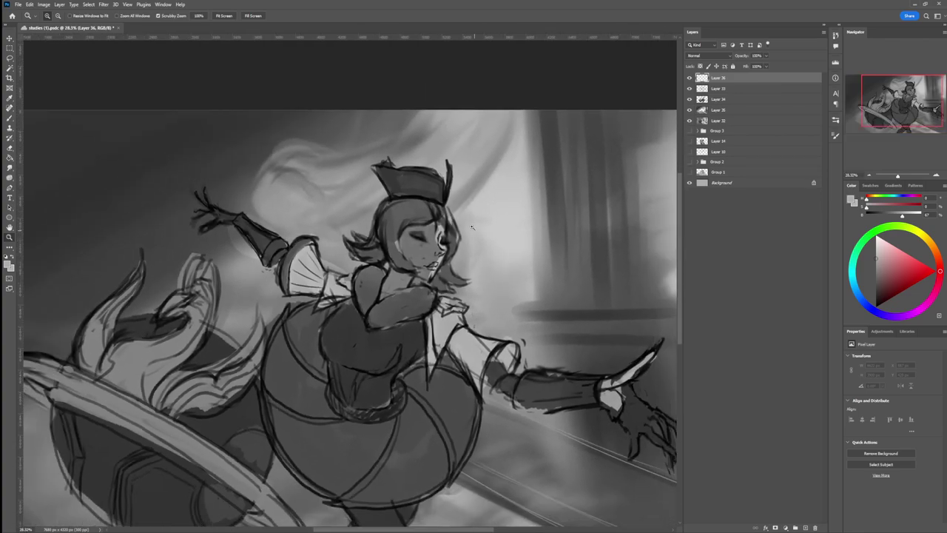
pyautogui.scroll(3, 487, 233)
pyautogui.press('b')
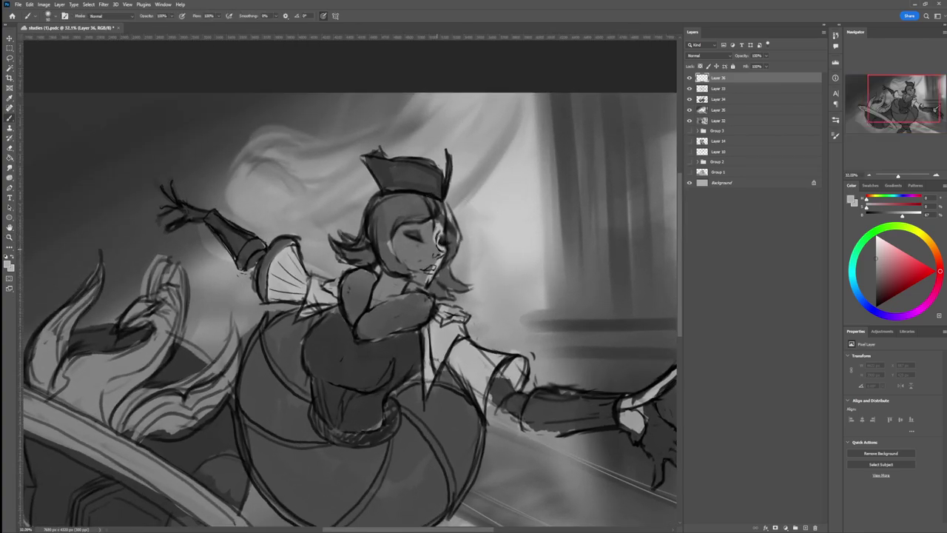
pyautogui.press('.')
pyautogui.click(485, 184)
pyautogui.keyDown('alt'); pyautogui.click(438, 242); pyautogui.keyUp('alt')
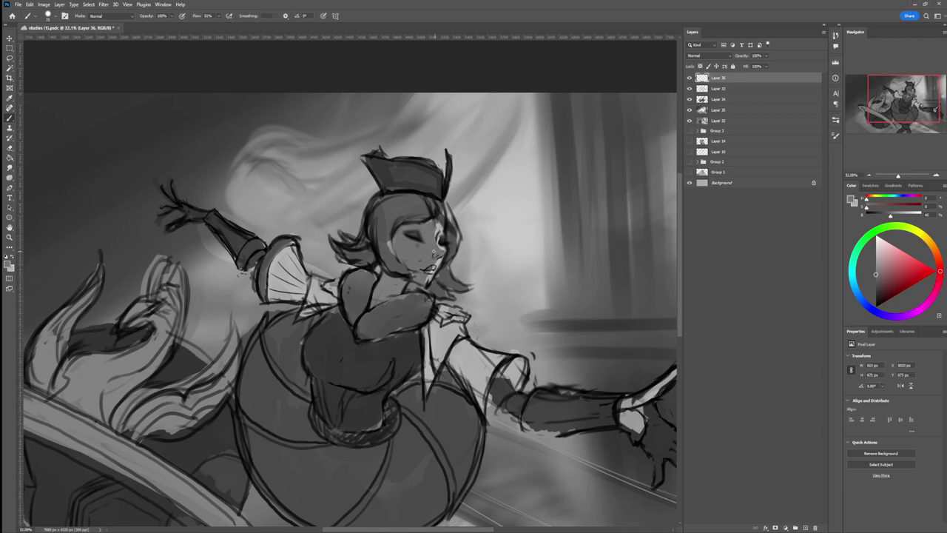
pyautogui.keyDown('alt'); pyautogui.click(443, 245); pyautogui.keyUp('alt')
pyautogui.keyDown('alt'); pyautogui.click(441, 260); pyautogui.keyUp('alt')
pyautogui.press(']')
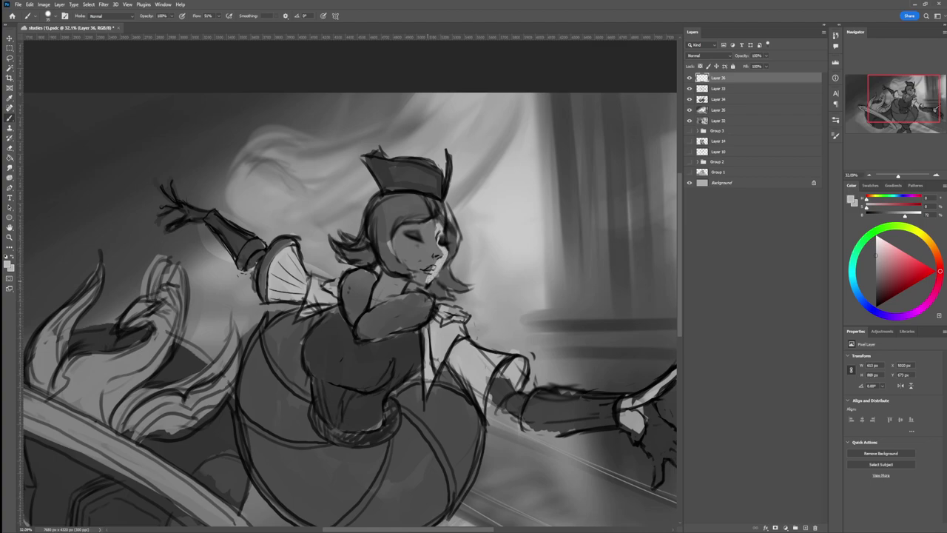
# Step: Paint the dark lips and the light and shadow shapes around the mouth and chin with tones sampled from the face
pyautogui.keyDown('alt'); pyautogui.click(434, 256); pyautogui.keyUp('alt')
pyautogui.keyDown('alt'); pyautogui.click(428, 274); pyautogui.keyUp('alt')
pyautogui.moveTo(428, 279); pyautogui.dragTo(406, 279)
pyautogui.keyDown('alt'); pyautogui.click(442, 261); pyautogui.keyUp('alt')
pyautogui.keyDown('alt'); pyautogui.click(428, 275); pyautogui.keyUp('alt')
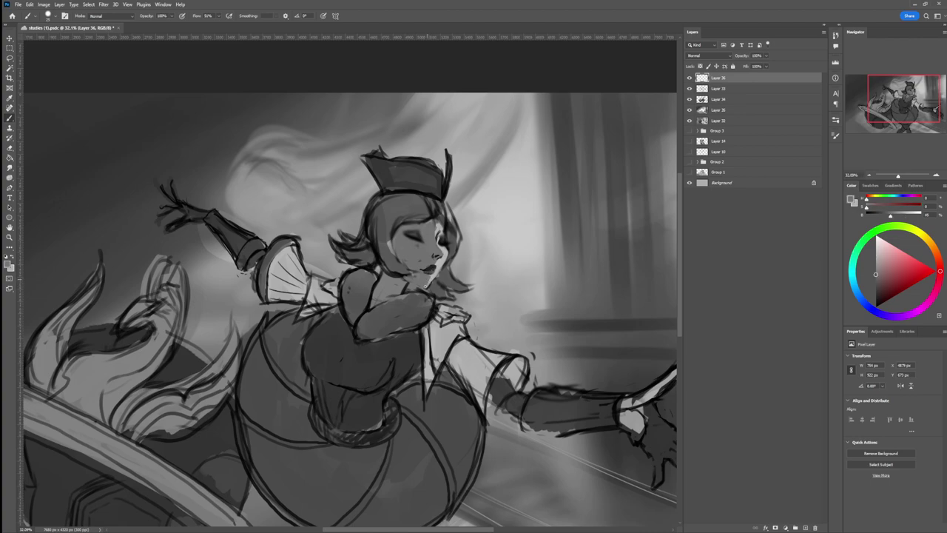
pyautogui.keyDown('alt'); pyautogui.click(433, 274); pyautogui.keyUp('alt')
pyautogui.keyDown('alt'); pyautogui.click(426, 279); pyautogui.keyUp('alt')
pyautogui.keyDown('alt'); pyautogui.click(433, 274); pyautogui.keyUp('alt')
pyautogui.keyDown('alt'); pyautogui.click(427, 276); pyautogui.keyUp('alt')
# Step: Define the closed far eye and the nose bridge with light and dark tones sampled from the face
pyautogui.keyDown('alt'); pyautogui.click(438, 262); pyautogui.keyUp('alt')
pyautogui.keyDown('alt'); pyautogui.click(443, 245); pyautogui.keyUp('alt')
pyautogui.keyDown('alt'); pyautogui.click(440, 242); pyautogui.keyUp('alt')
pyautogui.keyDown('alt'); pyautogui.click(443, 239); pyautogui.keyUp('alt')
pyautogui.keyDown('alt'); pyautogui.click(453, 236); pyautogui.keyUp('alt')
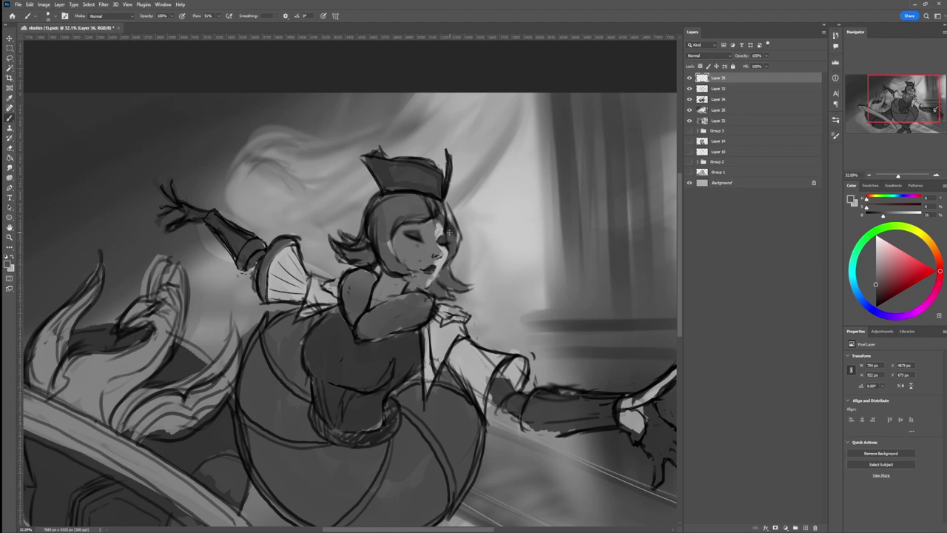
# Step: Paint over the sketch lines in the far-side hair with a larger brush and clean up the lit forehead
pyautogui.press(']')
pyautogui.press(']')
pyautogui.press(']')
pyautogui.moveTo(448, 233); pyautogui.dragTo(445, 232)
pyautogui.keyDown('alt'); pyautogui.click(444, 224); pyautogui.keyUp('alt')
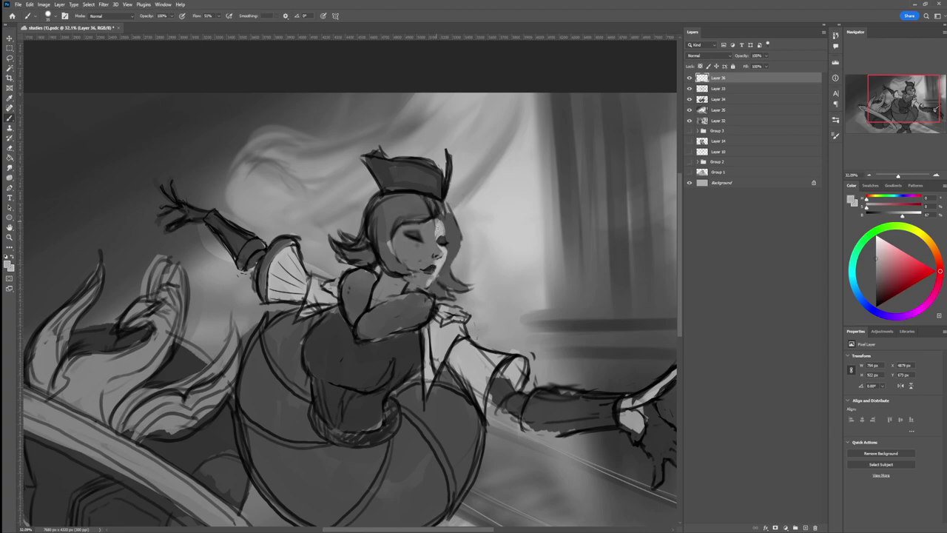
pyautogui.keyDown('alt'); pyautogui.click(441, 230); pyautogui.keyUp('alt')
# Step: Darken the eyebrow and eyelids with a dark grey, and paint over the hair framing the near cheek
pyautogui.click(876, 282)
pyautogui.click(875, 285)
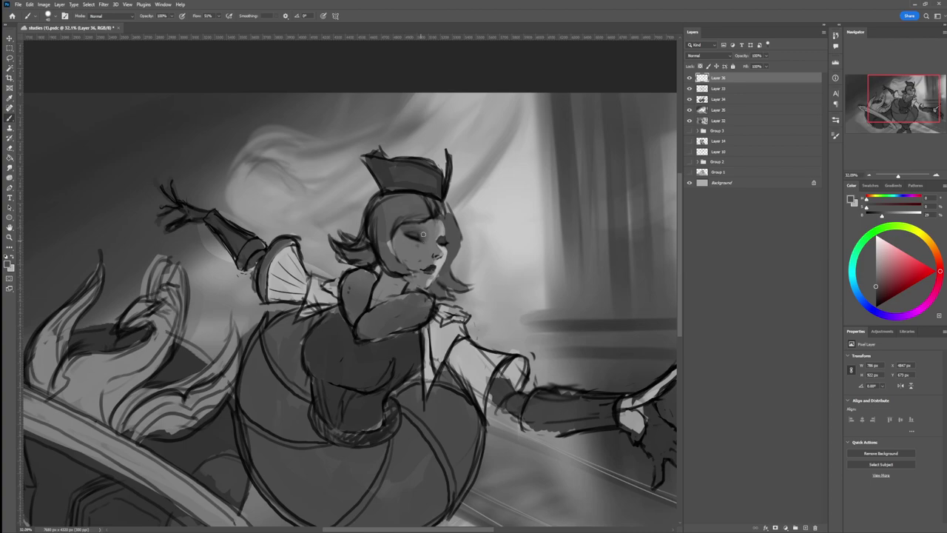
pyautogui.keyDown('alt'); pyautogui.click(445, 241); pyautogui.keyUp('alt')
pyautogui.press('[')
pyautogui.keyDown('alt'); pyautogui.click(428, 247); pyautogui.keyUp('alt')
pyautogui.keyDown('alt'); pyautogui.click(399, 265); pyautogui.keyUp('alt')
pyautogui.moveTo(395, 219)
pyautogui.mouseDown()
pyautogui.moveTo(387, 242)
pyautogui.moveTo(399, 217)
pyautogui.moveTo(382, 248)
pyautogui.moveTo(384, 241)
pyautogui.moveTo(389, 263)
pyautogui.moveTo(375, 234)
pyautogui.moveTo(403, 266)
pyautogui.mouseUp()
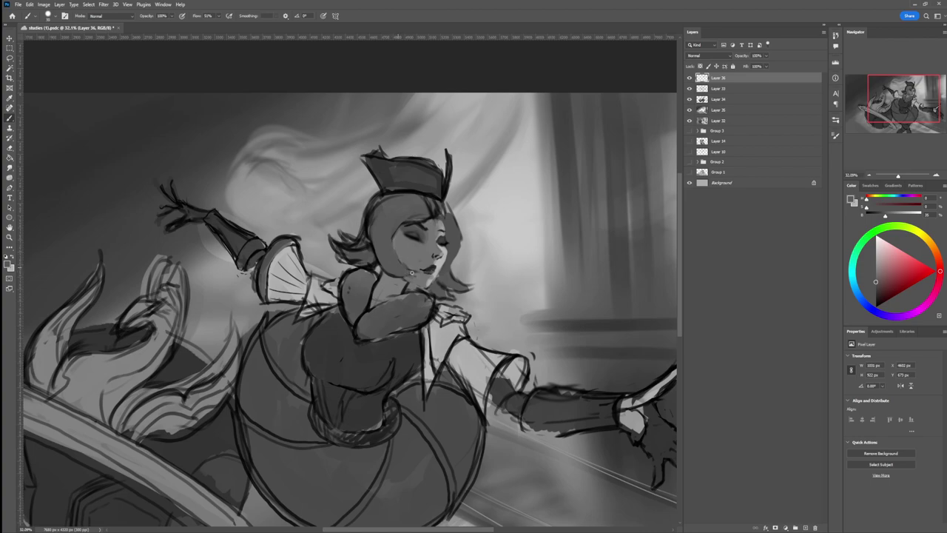
# Step: Paint over the jawline with sampled skin tones and shade the neck beneath the chin in dark grey
pyautogui.keyDown('alt'); pyautogui.click(404, 257); pyautogui.keyUp('alt')
pyautogui.moveTo(404, 264)
pyautogui.mouseDown()
pyautogui.moveTo(415, 272)
pyautogui.moveTo(408, 278)
pyautogui.mouseUp()
pyautogui.moveTo(407, 281); pyautogui.dragTo(415, 277)
pyautogui.keyDown('alt'); pyautogui.click(421, 235); pyautogui.keyUp('alt')
pyautogui.moveTo(403, 285)
pyautogui.mouseDown()
pyautogui.moveTo(386, 298)
pyautogui.moveTo(378, 284)
pyautogui.moveTo(375, 292)
pyautogui.mouseUp()
pyautogui.press(']')
pyautogui.press(']')
pyautogui.press(']')
pyautogui.press(']')
pyautogui.press(']')
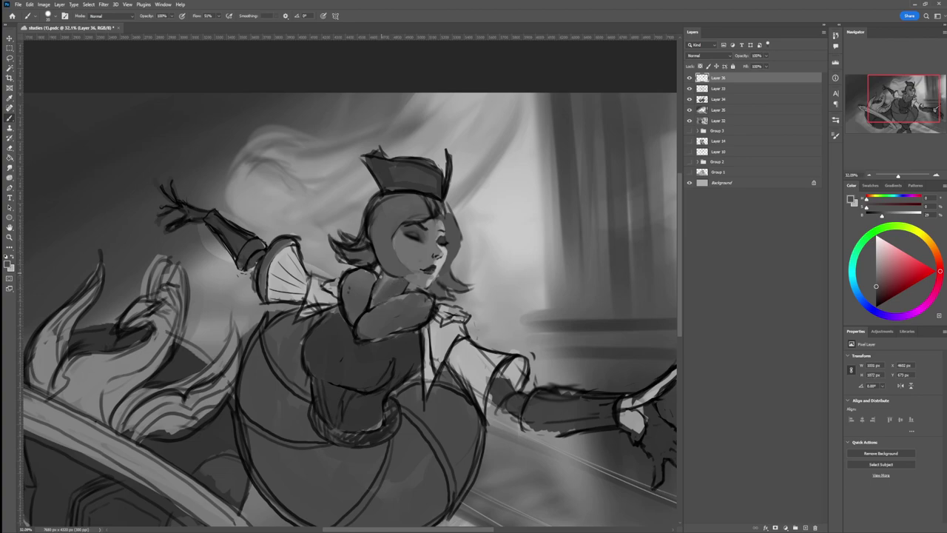
# Step: Refine the hair edge beside the near cheek and jaw with sampled greys and a smaller brush
pyautogui.keyDown('alt'); pyautogui.click(387, 277); pyautogui.keyUp('alt')
pyautogui.keyDown('alt'); pyautogui.click(396, 265); pyautogui.keyUp('alt')
pyautogui.press('[')
pyautogui.press('[')
pyautogui.press('[')
pyautogui.press('[')
pyautogui.moveTo(377, 249); pyautogui.dragTo(393, 276)
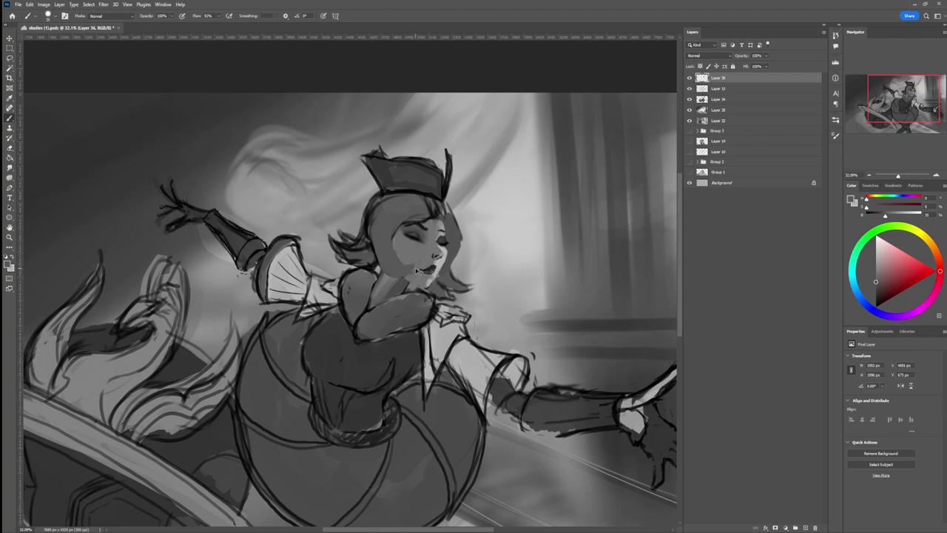
# Step: Reselect Layer 36 and refine the near cheek, jaw and adjacent hair edge with sampled greys and a darker mix
pyautogui.keyDown('ctrl'); pyautogui.click(417, 269); pyautogui.keyUp('ctrl')
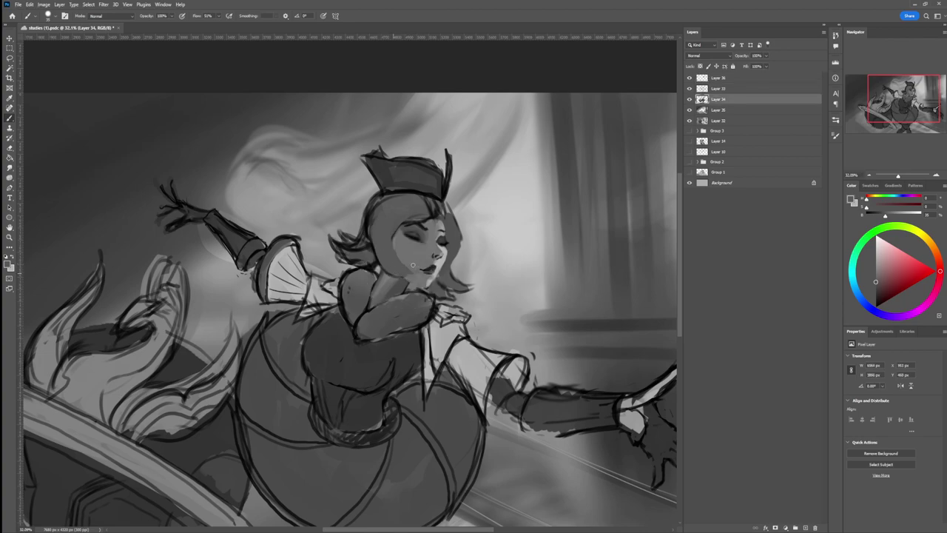
pyautogui.click(717, 79)
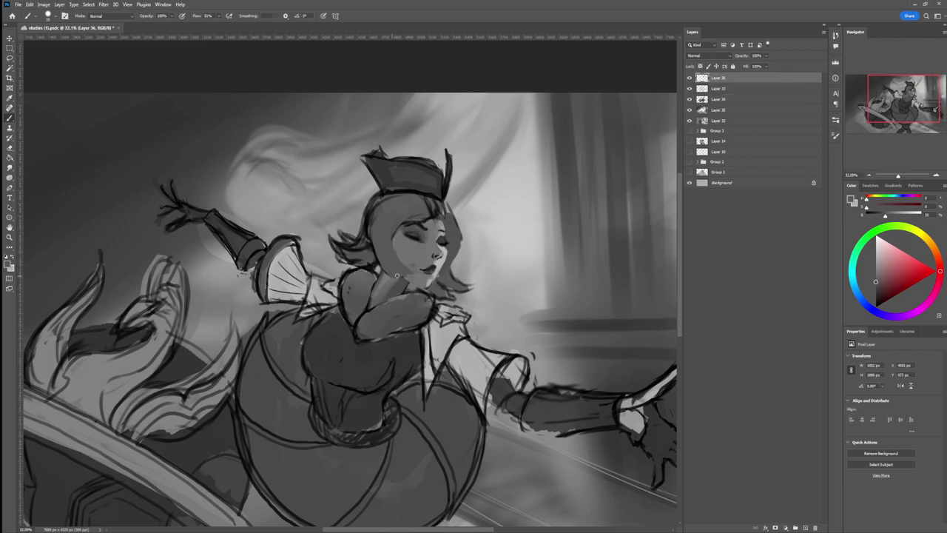
pyautogui.keyDown('alt'); pyautogui.click(422, 263); pyautogui.keyUp('alt')
pyautogui.moveTo(883, 275); pyautogui.dragTo(863, 279)
pyautogui.moveTo(414, 273); pyautogui.dragTo(411, 280)
pyautogui.keyDown('alt'); pyautogui.click(423, 266); pyautogui.keyUp('alt')
pyautogui.keyDown('alt'); pyautogui.click(395, 233); pyautogui.keyUp('alt')
pyautogui.keyDown('alt'); pyautogui.click(395, 214); pyautogui.keyUp('alt')
# Step: Refine the near eye, eyelid and brow with sampled greys using the Brush tool
pyautogui.press('z')
pyautogui.moveTo(447, 255); pyautogui.dragTo(403, 255)
pyautogui.moveTo(466, 273); pyautogui.dragTo(427, 271)
pyautogui.click(444, 295)
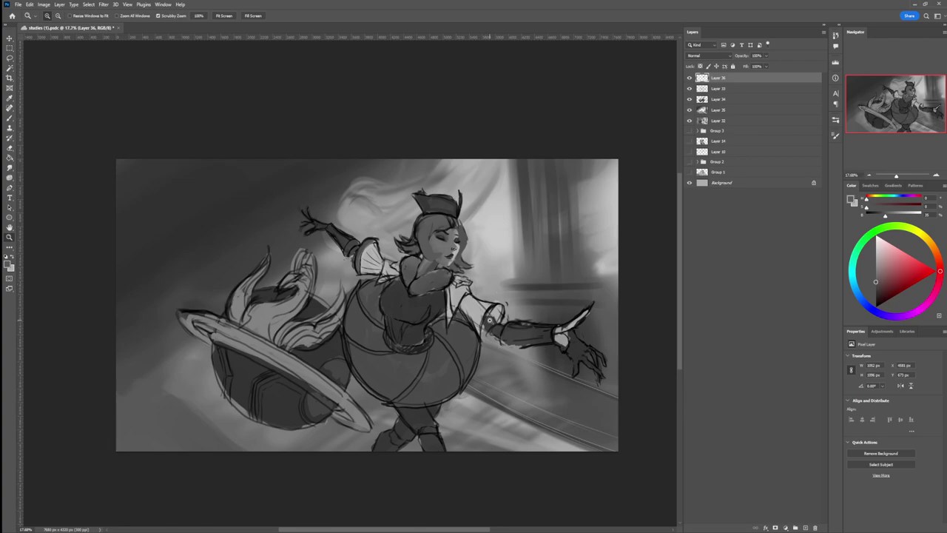
pyautogui.click(467, 254)
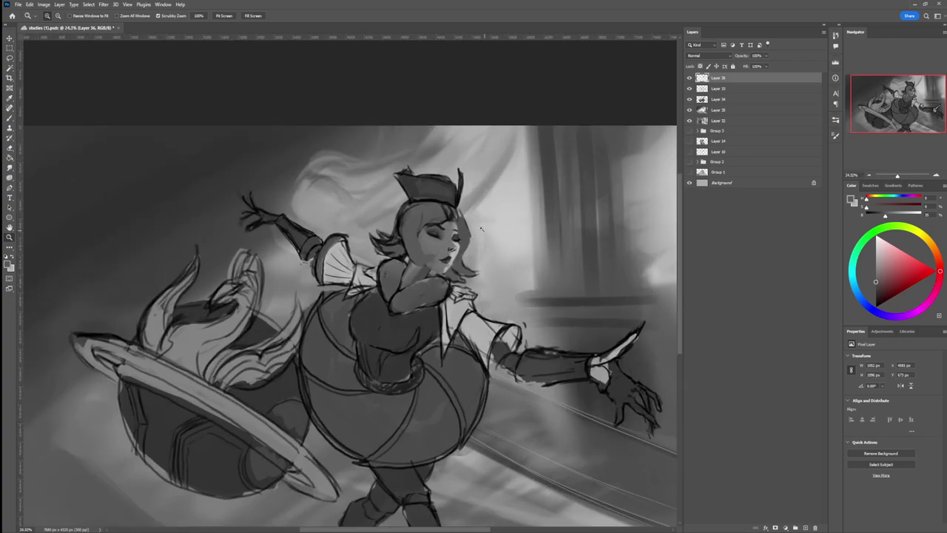
pyautogui.click(454, 244)
pyautogui.click(463, 238)
pyautogui.press('b')
pyautogui.press('d')
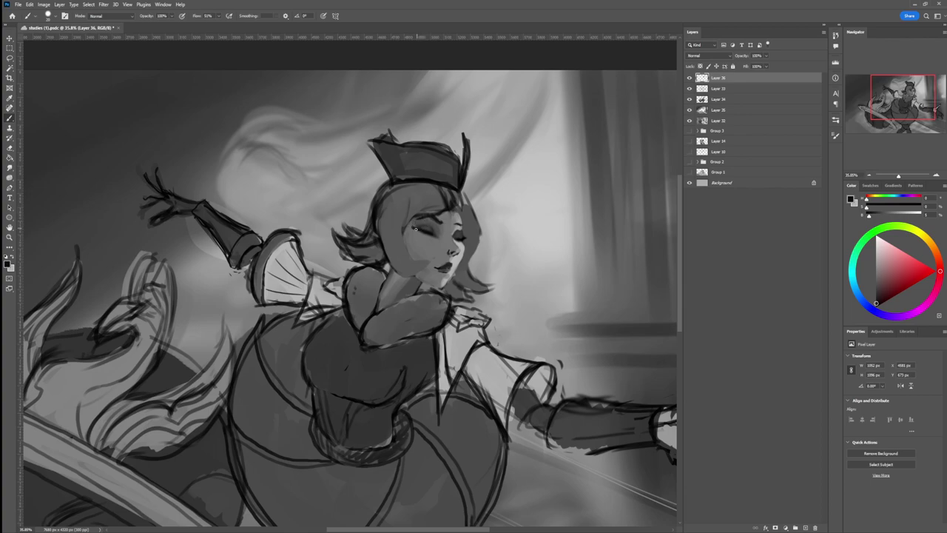
pyautogui.keyDown('alt'); pyautogui.click(412, 229); pyautogui.keyUp('alt')
pyautogui.keyDown('alt'); pyautogui.click(422, 230); pyautogui.keyUp('alt')
pyautogui.keyDown('alt'); pyautogui.click(434, 239); pyautogui.keyUp('alt')
pyautogui.keyDown('alt'); pyautogui.click(442, 233); pyautogui.keyUp('alt')
pyautogui.keyDown('alt'); pyautogui.click(431, 245); pyautogui.keyUp('alt')
pyautogui.keyDown('alt'); pyautogui.click(438, 223); pyautogui.keyUp('alt')
# Step: Touch up the far eye, nose bridge and nose tip with sampled light and dark greys
pyautogui.keyDown('alt'); pyautogui.click(465, 242); pyautogui.keyUp('alt')
pyautogui.keyDown('alt'); pyautogui.click(433, 231); pyautogui.keyUp('alt')
pyautogui.keyDown('alt'); pyautogui.click(446, 231); pyautogui.keyUp('alt')
pyautogui.keyDown('alt'); pyautogui.click(449, 252); pyautogui.keyUp('alt')
pyautogui.keyDown('alt'); pyautogui.click(448, 251); pyautogui.keyUp('alt')
pyautogui.keyDown('alt'); pyautogui.click(446, 252); pyautogui.keyUp('alt')
pyautogui.keyDown('alt'); pyautogui.click(452, 248); pyautogui.keyUp('alt')
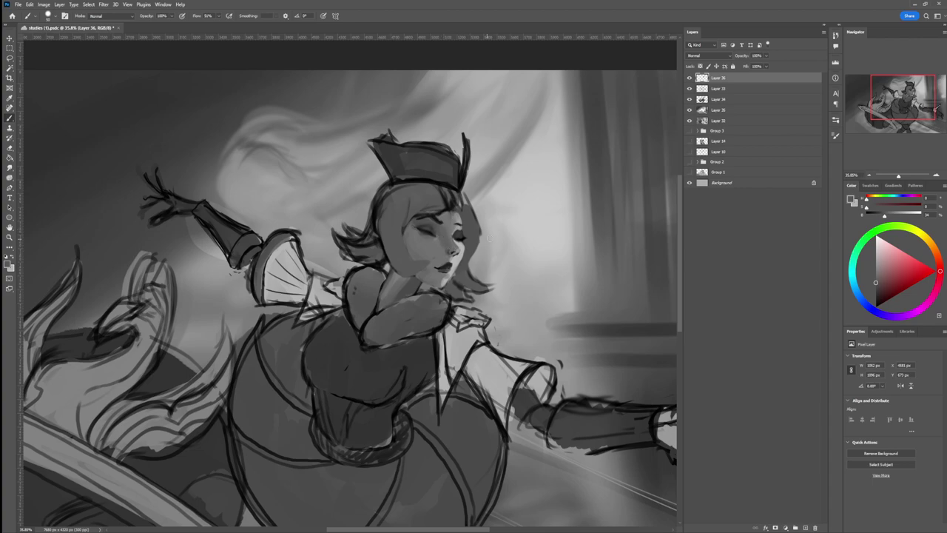
pyautogui.keyDown('alt'); pyautogui.click(455, 259); pyautogui.keyUp('alt')
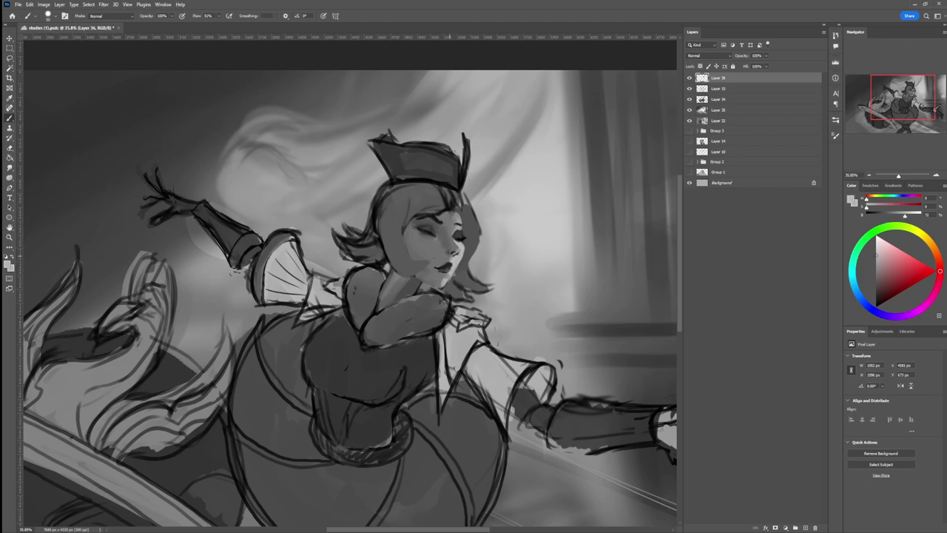
# Step: Soften the near cheek's shading with the Smudge tool and sampled mid greys
pyautogui.keyDown('alt'); pyautogui.click(439, 251); pyautogui.keyUp('alt')
pyautogui.keyDown('alt'); pyautogui.click(420, 252); pyautogui.keyUp('alt')
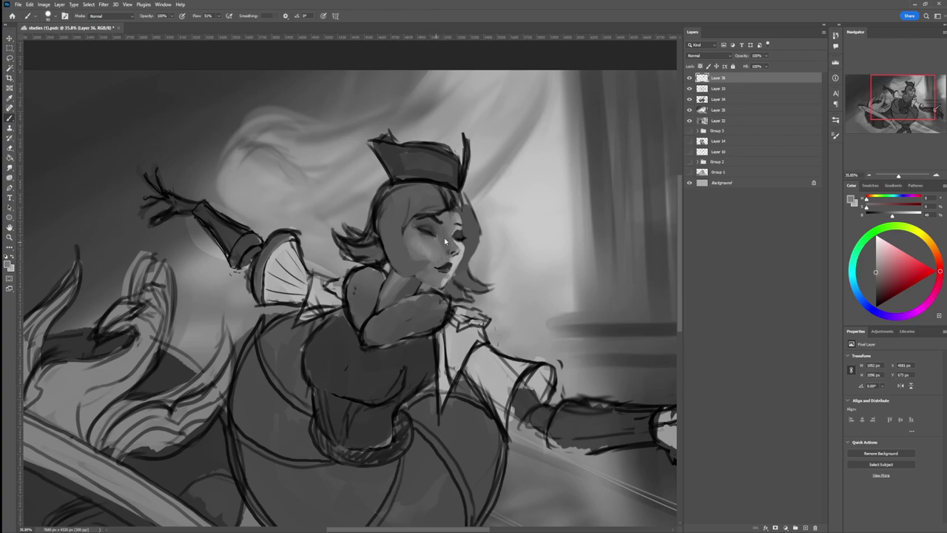
pyautogui.click(693, 330)
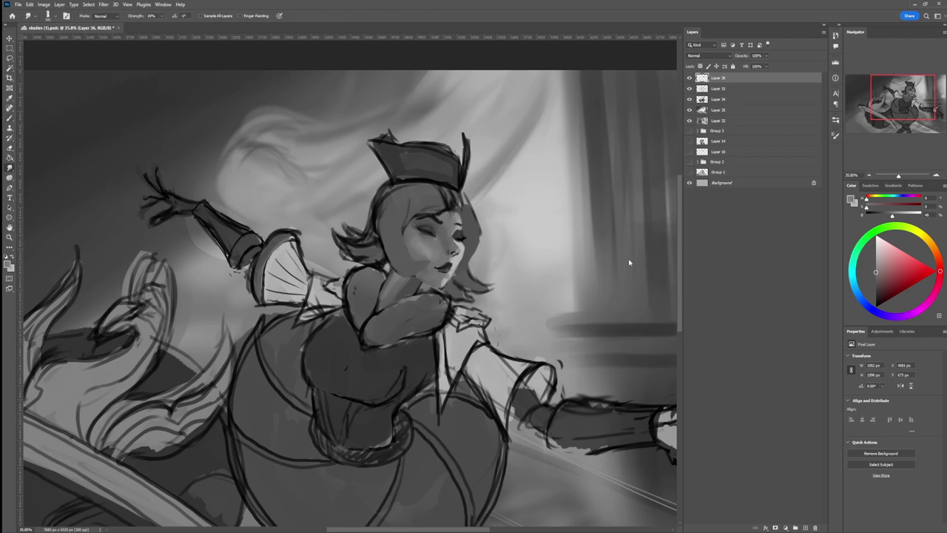
pyautogui.moveTo(398, 237); pyautogui.dragTo(423, 245)
pyautogui.press('b')
pyautogui.keyDown('alt'); pyautogui.click(441, 250); pyautogui.keyUp('alt')
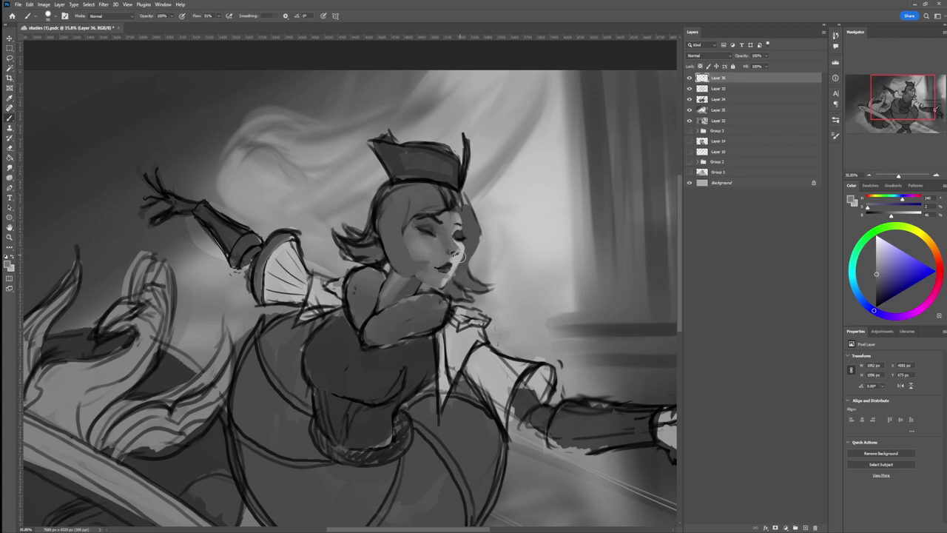
pyautogui.keyDown('alt'); pyautogui.click(429, 256); pyautogui.keyUp('alt')
# Step: Switch to a soft round brush and build up a light grey highlight on the near cheek
pyautogui.click(606, 304)
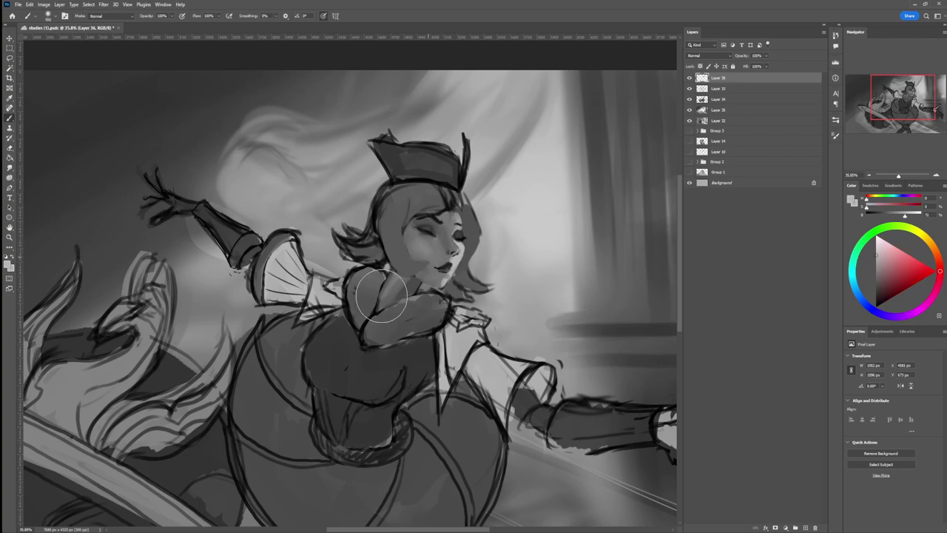
pyautogui.press('[')
pyautogui.press('[')
pyautogui.press('[')
pyautogui.press('[')
pyautogui.press('[')
pyautogui.press('[')
pyautogui.press(']')
pyautogui.press(']')
pyautogui.press(']')
pyautogui.moveTo(419, 237); pyautogui.dragTo(416, 254)
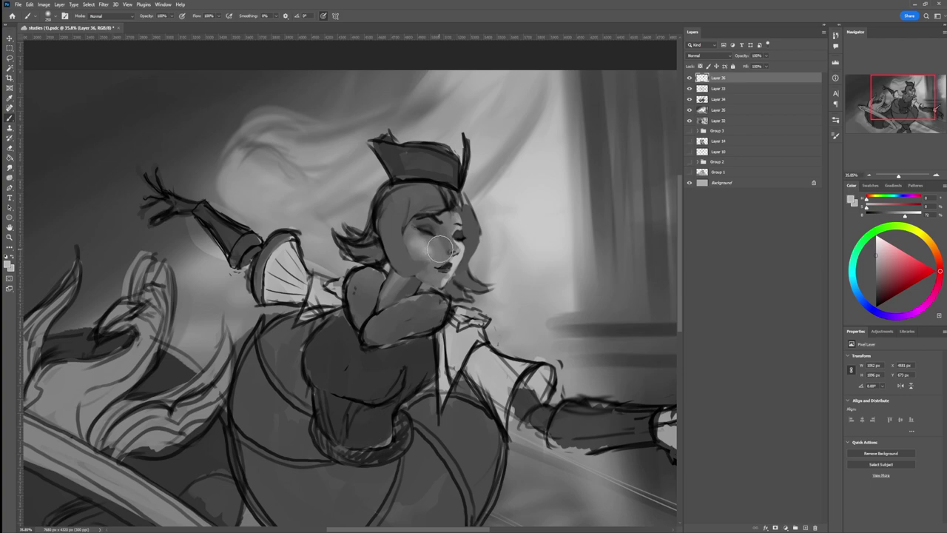
pyautogui.press(']')
pyautogui.press(']')
pyautogui.press(']')
pyautogui.press(']')
pyautogui.press(']')
pyautogui.press(']')
pyautogui.moveTo(422, 232); pyautogui.dragTo(430, 254)
# Step: Shade around the cheek, forehead and jaw with a sampled grey and a darker mix using the soft brush
pyautogui.keyDown('alt'); pyautogui.click(434, 273); pyautogui.keyUp('alt')
pyautogui.moveTo(420, 240); pyautogui.dragTo(428, 259)
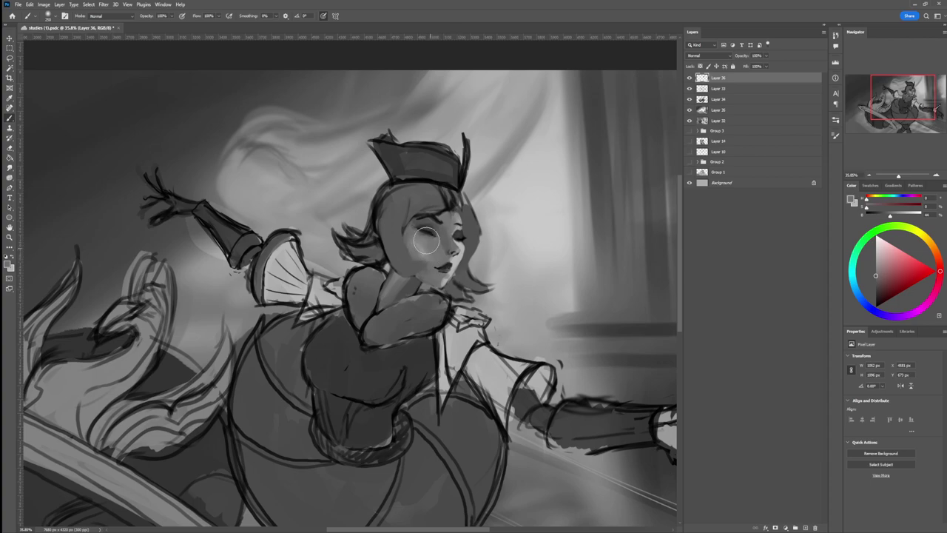
pyautogui.moveTo(875, 275); pyautogui.dragTo(876, 283)
pyautogui.moveTo(443, 229)
pyautogui.mouseDown()
pyautogui.moveTo(444, 221)
pyautogui.moveTo(442, 229)
pyautogui.mouseUp()
pyautogui.press(']')
pyautogui.press(']')
pyautogui.press(']')
pyautogui.press(']')
pyautogui.press(']')
pyautogui.press(']')
pyautogui.press('[')
pyautogui.press('[')
pyautogui.press('[')
pyautogui.press('[')
pyautogui.press('[')
pyautogui.moveTo(428, 277); pyautogui.dragTo(421, 273)
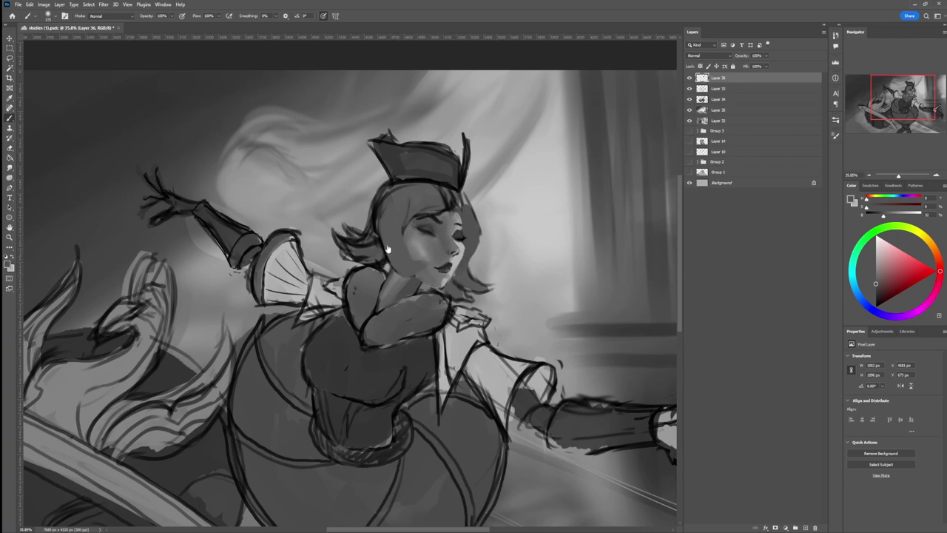
# Step: Lasso the face, shade its near cheek and jaw edge with a darker soft brush, and clear the selection
pyautogui.press('l')
pyautogui.moveTo(416, 278)
pyautogui.mouseDown()
pyautogui.moveTo(429, 267)
pyautogui.moveTo(402, 234)
pyautogui.moveTo(447, 207)
pyautogui.moveTo(460, 220)
pyautogui.moveTo(459, 244)
pyautogui.moveTo(442, 289)
pyautogui.mouseUp()
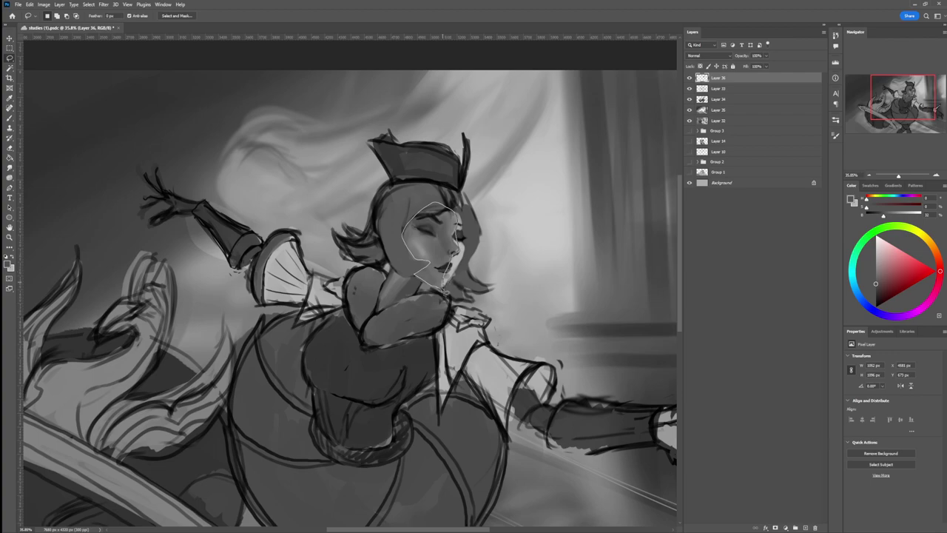
pyautogui.press('b')
pyautogui.moveTo(395, 251)
pyautogui.mouseDown()
pyautogui.moveTo(414, 267)
pyautogui.moveTo(399, 222)
pyautogui.moveTo(437, 307)
pyautogui.moveTo(400, 232)
pyautogui.moveTo(424, 294)
pyautogui.moveTo(407, 261)
pyautogui.mouseUp()
pyautogui.hotkey('ctrl', 'd')
pyautogui.press('l')
pyautogui.press('z')
pyautogui.hotkey('ctrl', 'z')
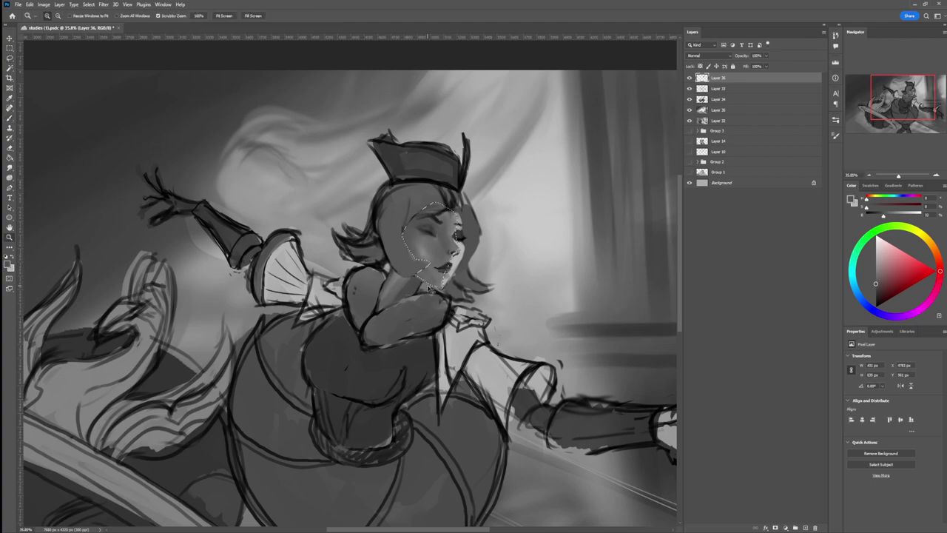
pyautogui.press('b')
pyautogui.moveTo(876, 286); pyautogui.dragTo(876, 292)
pyautogui.moveTo(392, 259)
pyautogui.mouseDown()
pyautogui.moveTo(421, 288)
pyautogui.moveTo(421, 300)
pyautogui.moveTo(426, 285)
pyautogui.moveTo(367, 293)
pyautogui.mouseUp()
pyautogui.hotkey('ctrl', 'd')
# Step: Switch back to the 51% flow painting brush and cover the folded forearm's sketch lines with a sampled grey
pyautogui.press('l')
pyautogui.hotkey('ctrl', 'space')
pyautogui.moveTo(482, 277); pyautogui.dragTo(455, 279)
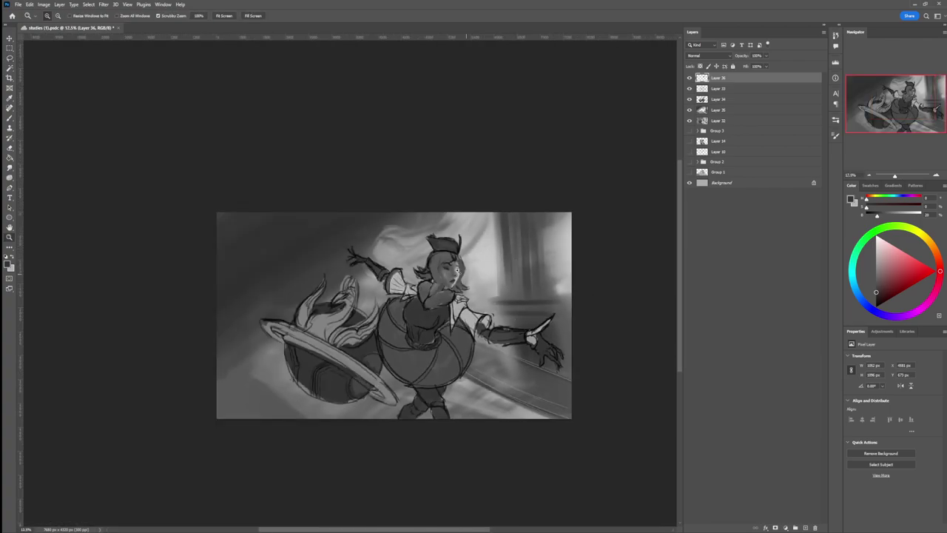
pyautogui.scroll(3, 502, 283)
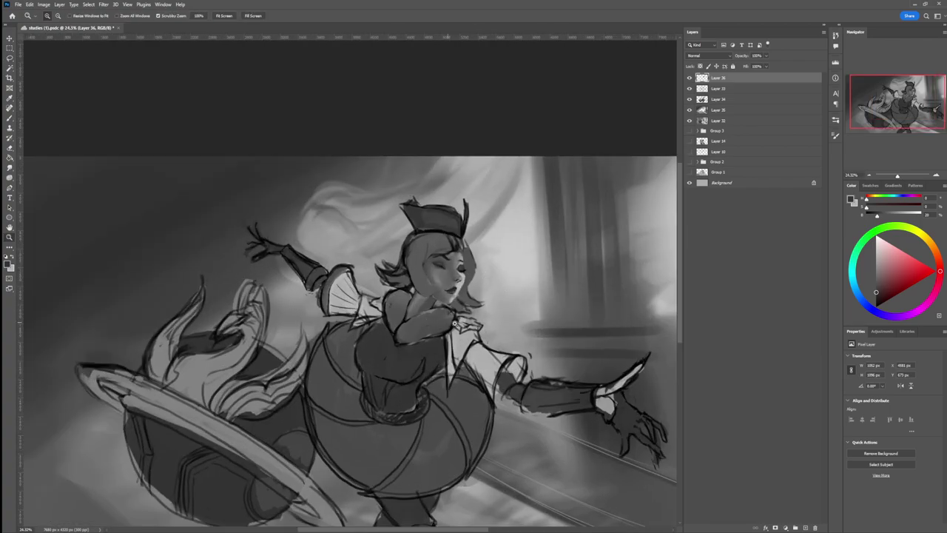
pyautogui.scroll(-2, 446, 340)
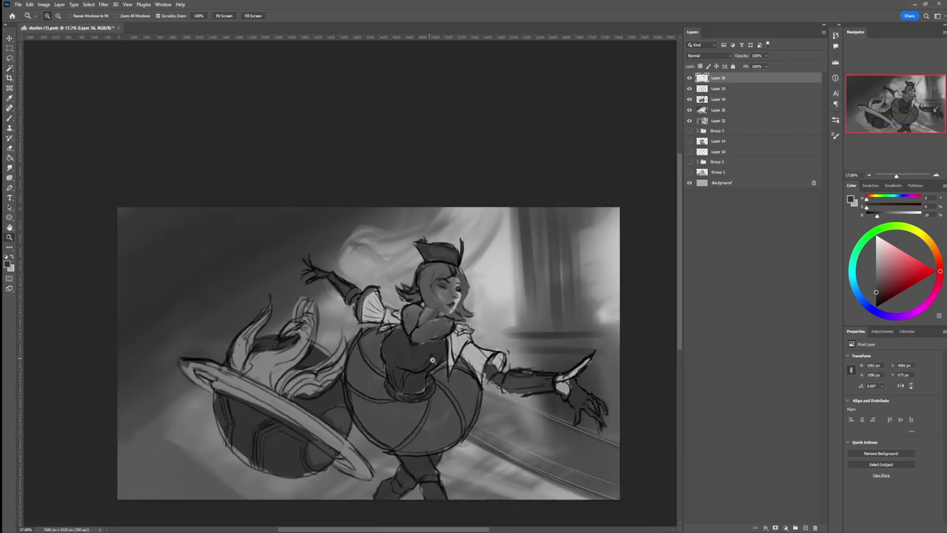
pyautogui.scroll(3, 431, 361)
pyautogui.press('b')
pyautogui.press('[')
pyautogui.press('[')
pyautogui.press('[')
pyautogui.press('[')
pyautogui.press('[')
pyautogui.press('[')
pyautogui.press('[')
pyautogui.press('[')
pyautogui.press('[')
pyautogui.press('[')
pyautogui.press('[')
pyautogui.press('[')
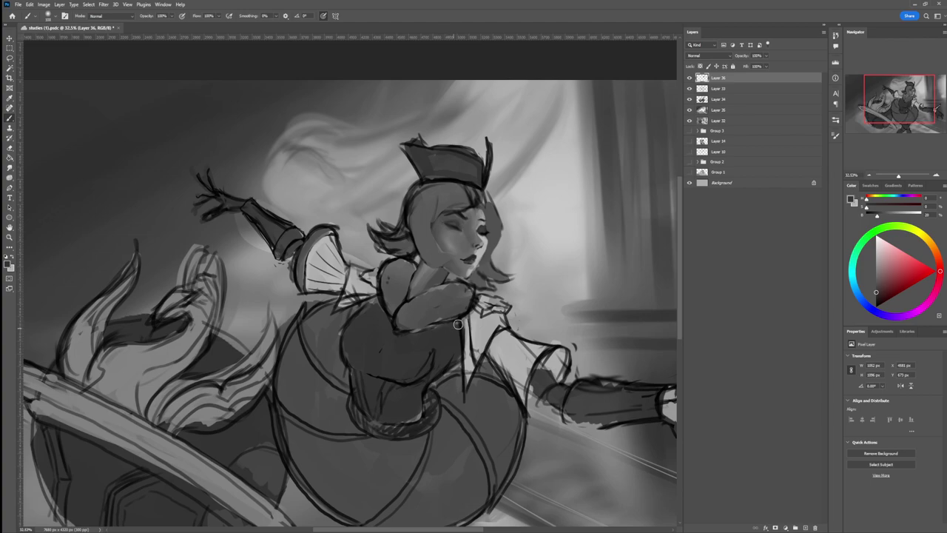
pyautogui.hotkey('shift', '5')
pyautogui.keyDown('alt'); pyautogui.click(459, 311); pyautogui.keyUp('alt')
pyautogui.press(']')
pyautogui.press(']')
pyautogui.press(']')
pyautogui.press(']')
pyautogui.press(']')
pyautogui.press(']')
pyautogui.moveTo(429, 307); pyautogui.dragTo(416, 315)
pyautogui.press('[')
pyautogui.press('[')
pyautogui.press('[')
pyautogui.press('[')
pyautogui.press('[')
pyautogui.press('[')
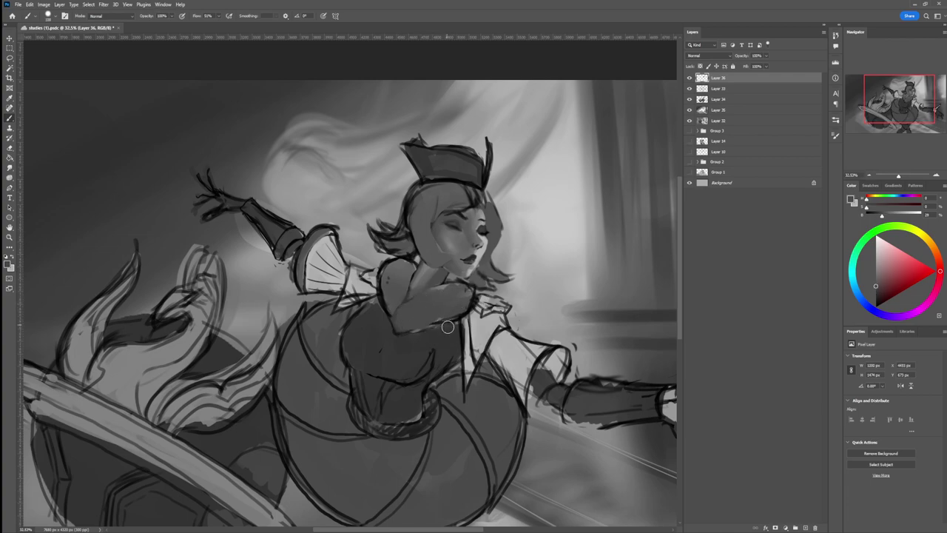
# Step: Paint over the elbow and shoulder outlines with sampled greys and add light accents to the wrist and shoulder
pyautogui.keyDown('alt'); pyautogui.click(466, 314); pyautogui.keyUp('alt')
pyautogui.press('[')
pyautogui.press('[')
pyautogui.press('[')
pyautogui.press('[')
pyautogui.press('[')
pyautogui.press('[')
pyautogui.moveTo(398, 329)
pyautogui.mouseDown()
pyautogui.moveTo(412, 299)
pyautogui.moveTo(396, 328)
pyautogui.moveTo(451, 321)
pyautogui.moveTo(403, 314)
pyautogui.moveTo(402, 324)
pyautogui.moveTo(402, 312)
pyautogui.moveTo(415, 321)
pyautogui.moveTo(392, 296)
pyautogui.mouseUp()
pyautogui.keyDown('alt'); pyautogui.click(401, 311); pyautogui.keyUp('alt')
pyautogui.moveTo(387, 305)
pyautogui.mouseDown()
pyautogui.moveTo(385, 278)
pyautogui.moveTo(403, 290)
pyautogui.moveTo(405, 275)
pyautogui.moveTo(388, 294)
pyautogui.moveTo(401, 277)
pyautogui.moveTo(407, 282)
pyautogui.mouseUp()
pyautogui.keyDown('alt'); pyautogui.click(474, 248); pyautogui.keyUp('alt')
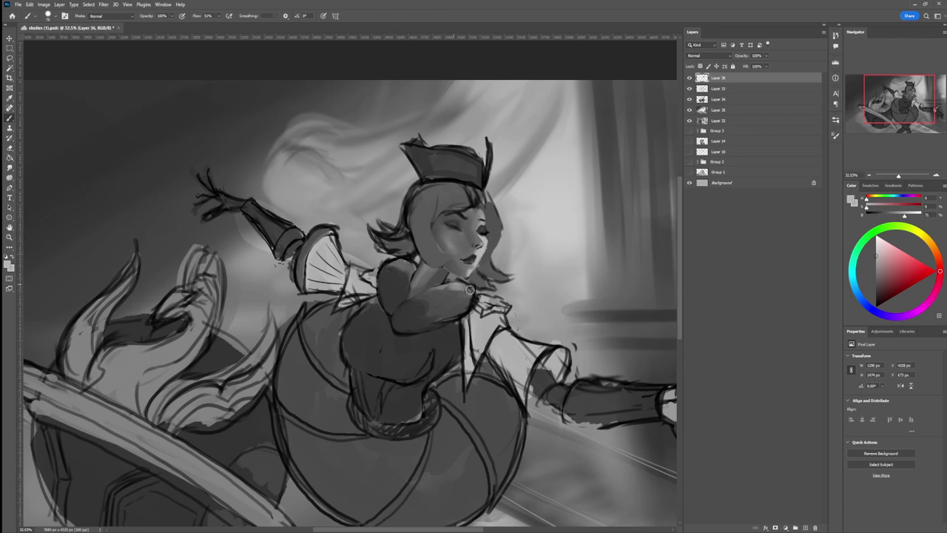
pyautogui.keyDown('alt'); pyautogui.click(410, 270); pyautogui.keyUp('alt')
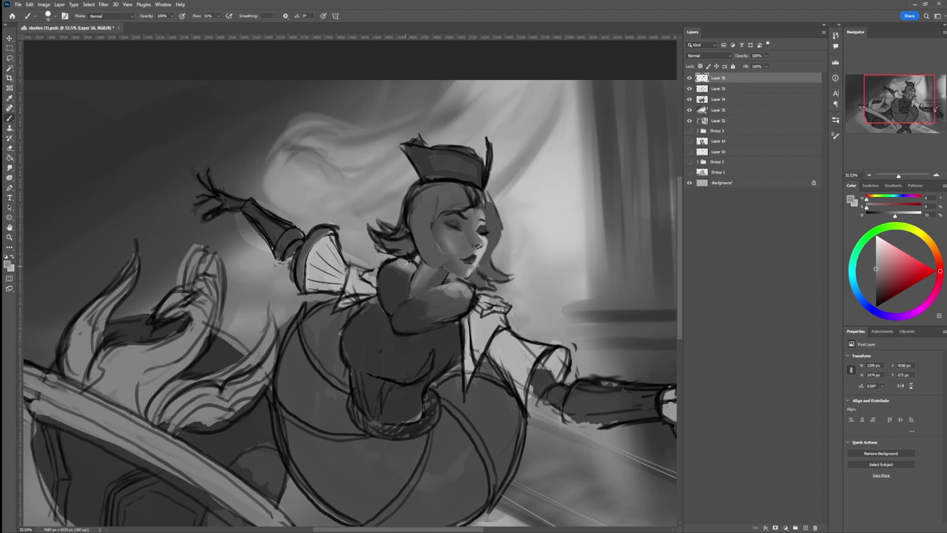
pyautogui.keyDown('alt'); pyautogui.click(403, 282); pyautogui.keyUp('alt')
pyautogui.moveTo(397, 277); pyautogui.dragTo(388, 272)
# Step: Blend the forearm's dark underside into its lit top with sampled greys and a larger brush
pyautogui.keyDown('alt'); pyautogui.click(433, 304); pyautogui.keyUp('alt')
pyautogui.keyDown('alt'); pyautogui.click(434, 320); pyautogui.keyUp('alt')
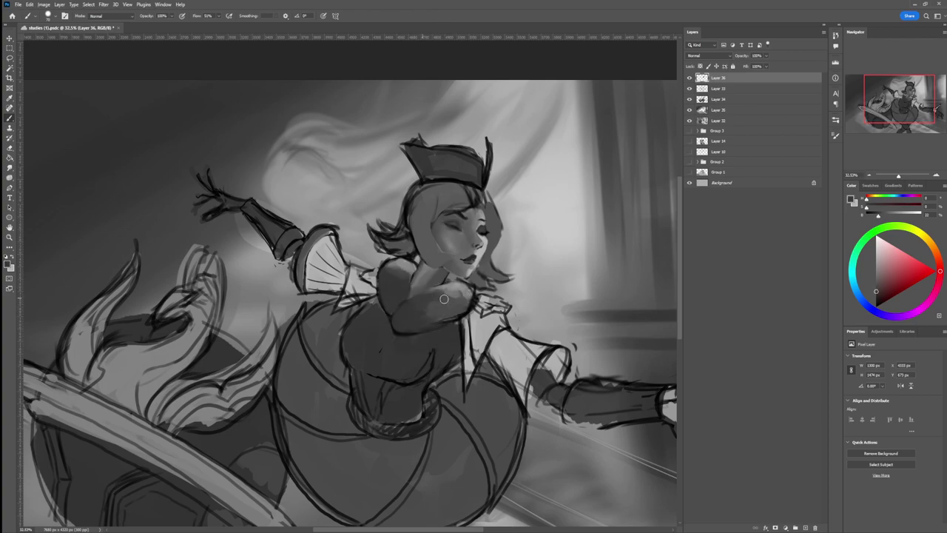
pyautogui.moveTo(439, 322)
pyautogui.mouseDown()
pyautogui.moveTo(462, 315)
pyautogui.moveTo(426, 306)
pyautogui.moveTo(456, 291)
pyautogui.mouseUp()
pyautogui.keyDown('alt'); pyautogui.click(440, 304); pyautogui.keyUp('alt')
pyautogui.press(']')
pyautogui.press(']')
pyautogui.press(']')
pyautogui.press(']')
pyautogui.press(']')
pyautogui.press(']')
pyautogui.keyDown('alt'); pyautogui.click(458, 287); pyautogui.keyUp('alt')
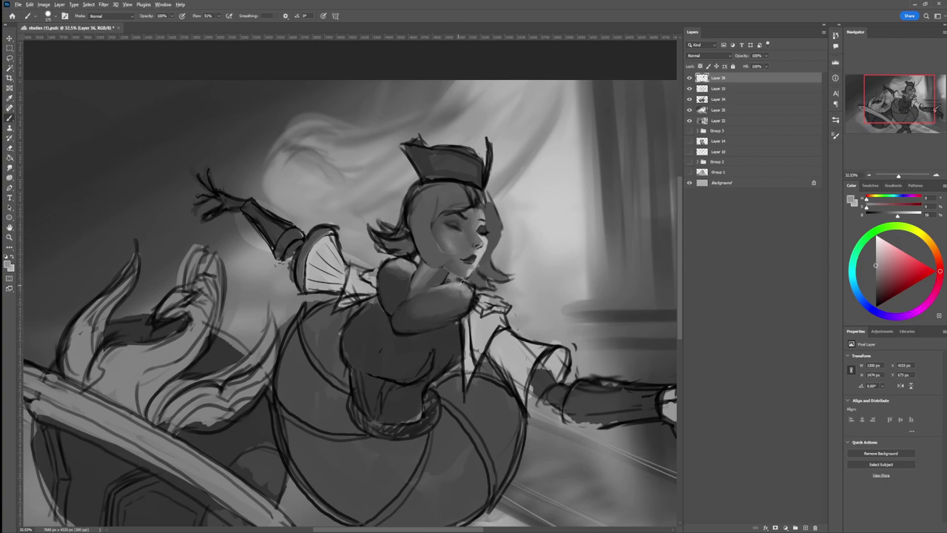
pyautogui.press(']')
pyautogui.press(']')
pyautogui.press(']')
pyautogui.moveTo(462, 287); pyautogui.dragTo(466, 306)
# Step: Paint over the sketch lines of the white cloth beneath the folded arm's wrist with light grey
pyautogui.hotkey('ctrl', 'space')
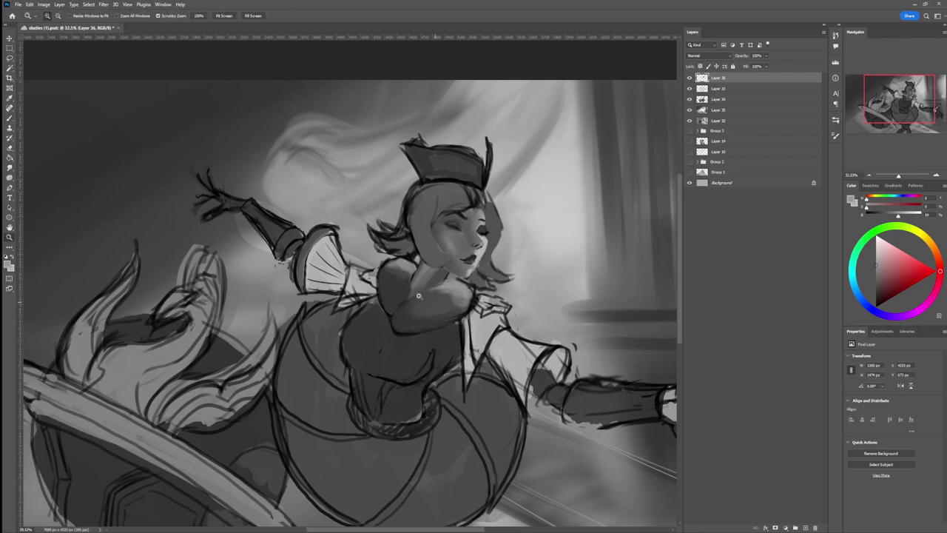
pyautogui.moveTo(434, 300); pyautogui.dragTo(400, 294)
pyautogui.moveTo(425, 355); pyautogui.dragTo(447, 333)
pyautogui.press('b')
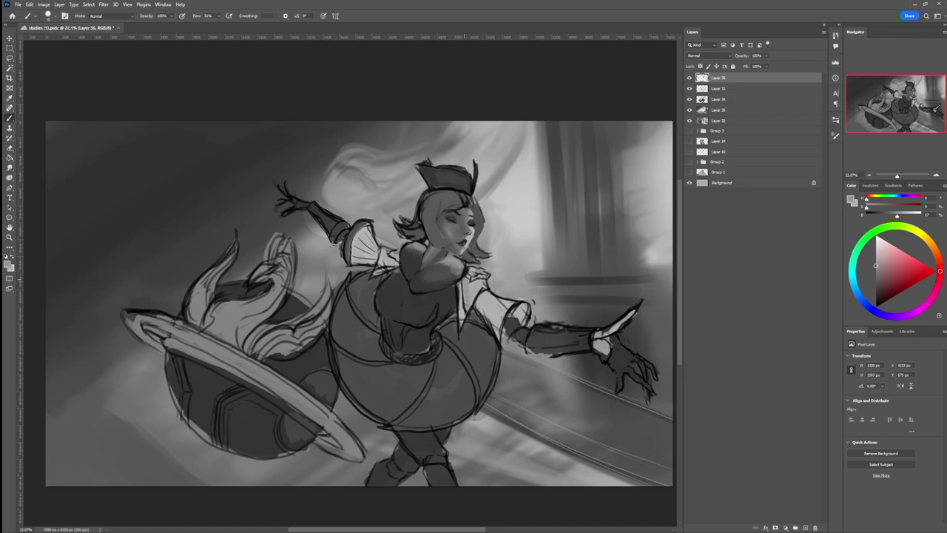
pyautogui.moveTo(465, 280); pyautogui.dragTo(464, 294)
pyautogui.moveTo(460, 284)
pyautogui.mouseDown()
pyautogui.moveTo(461, 333)
pyautogui.moveTo(460, 295)
pyautogui.mouseUp()
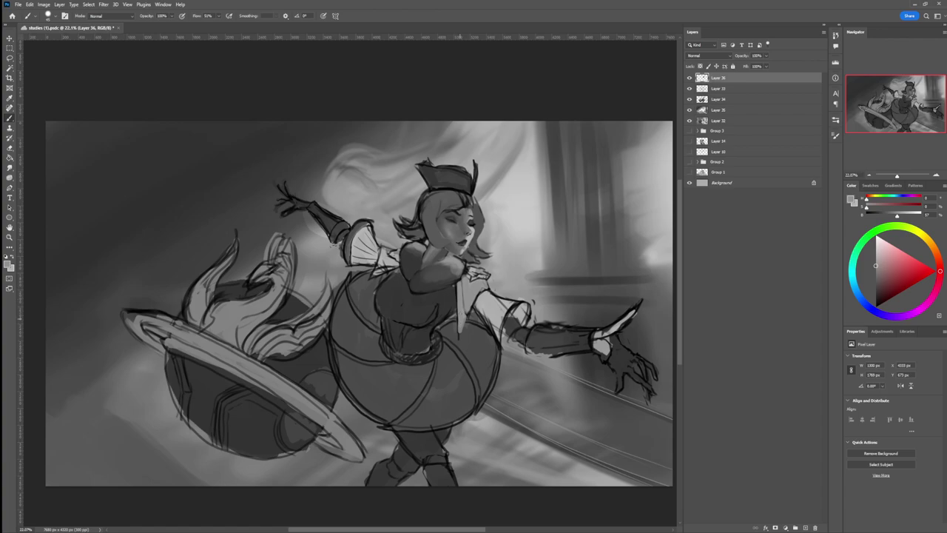
# Step: Save the document and touch up the folded arm's hand and wrist area with a sampled grey
pyautogui.press('[')
pyautogui.press('[')
pyautogui.hotkey('ctrl', 's')
pyautogui.moveTo(456, 267); pyautogui.dragTo(447, 272)
pyautogui.keyDown('alt'); pyautogui.click(453, 276); pyautogui.keyUp('alt')
pyautogui.press(']')
pyautogui.press(']')
pyautogui.press('l')
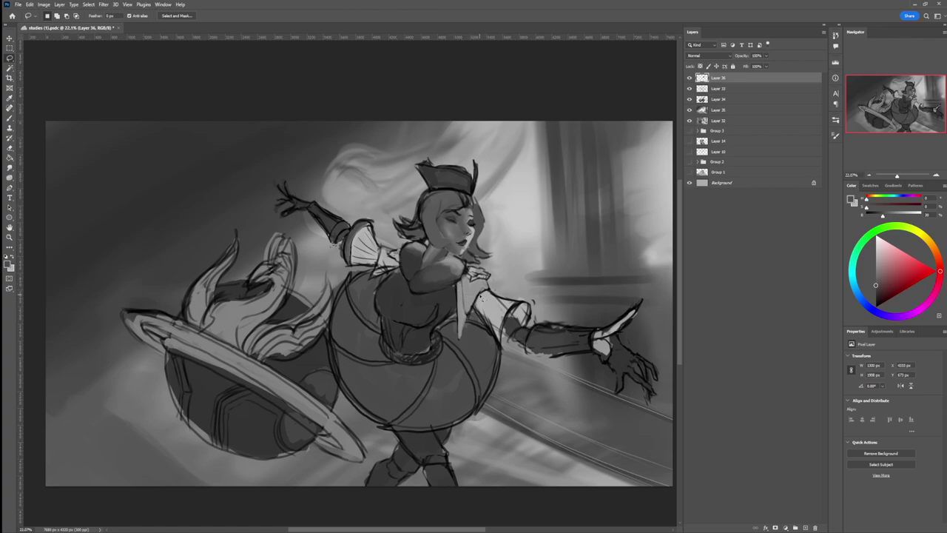
# Step: Paint over the sketch lines of the outstretched arm's flared sleeve with sampled light grey
pyautogui.press('b')
pyautogui.keyDown('alt'); pyautogui.click(472, 293); pyautogui.keyUp('alt')
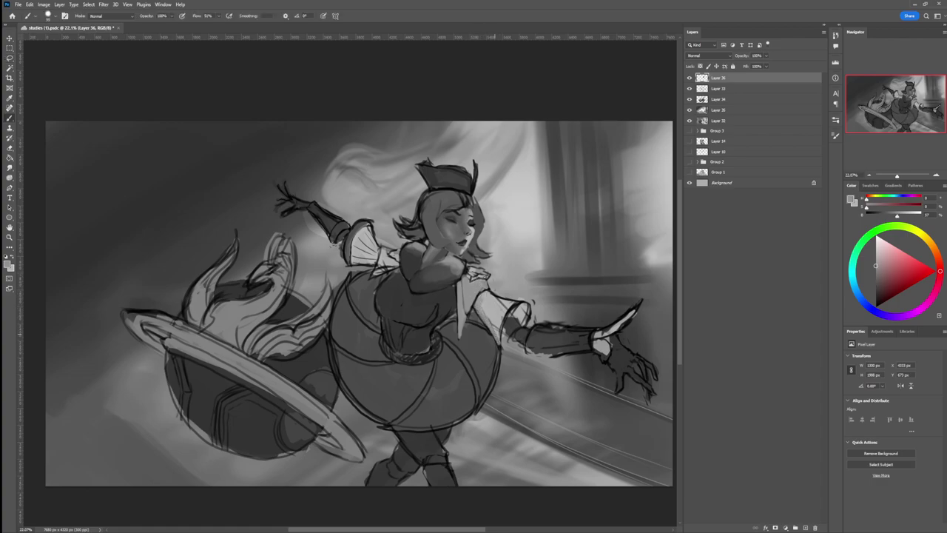
pyautogui.moveTo(500, 345)
pyautogui.mouseDown()
pyautogui.moveTo(511, 305)
pyautogui.moveTo(502, 297)
pyautogui.mouseUp()
pyautogui.moveTo(506, 304)
pyautogui.mouseDown()
pyautogui.moveTo(494, 324)
pyautogui.moveTo(482, 308)
pyautogui.mouseUp()
pyautogui.press(']')
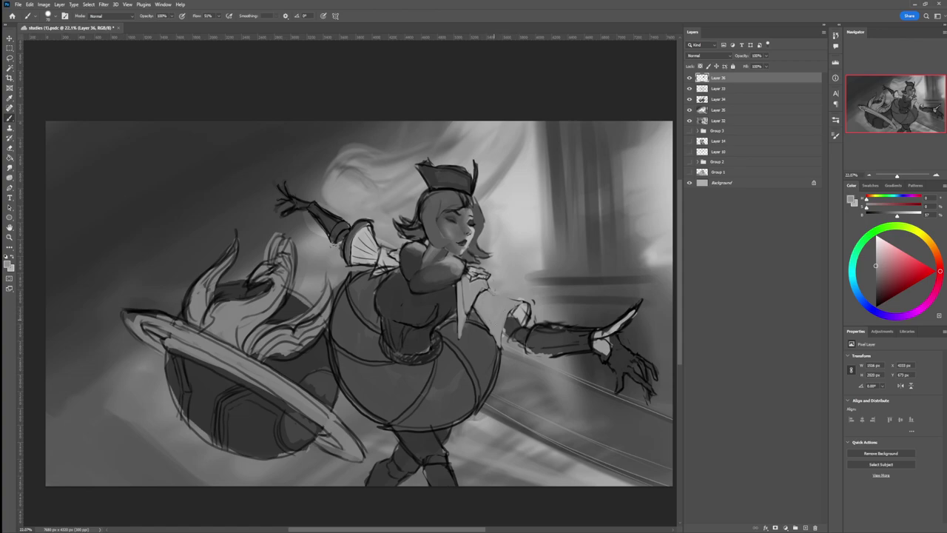
# Step: Fill the inside of the flared sleeve's opening with a sampled mid grey
pyautogui.press('z')
pyautogui.moveTo(457, 321); pyautogui.dragTo(429, 321)
pyautogui.moveTo(489, 329)
pyautogui.mouseDown()
pyautogui.moveTo(521, 307)
pyautogui.moveTo(510, 300)
pyautogui.moveTo(512, 317)
pyautogui.moveTo(504, 311)
pyautogui.moveTo(517, 318)
pyautogui.mouseUp()
pyautogui.press('b')
pyautogui.keyDown('alt'); pyautogui.click(512, 296); pyautogui.keyUp('alt')
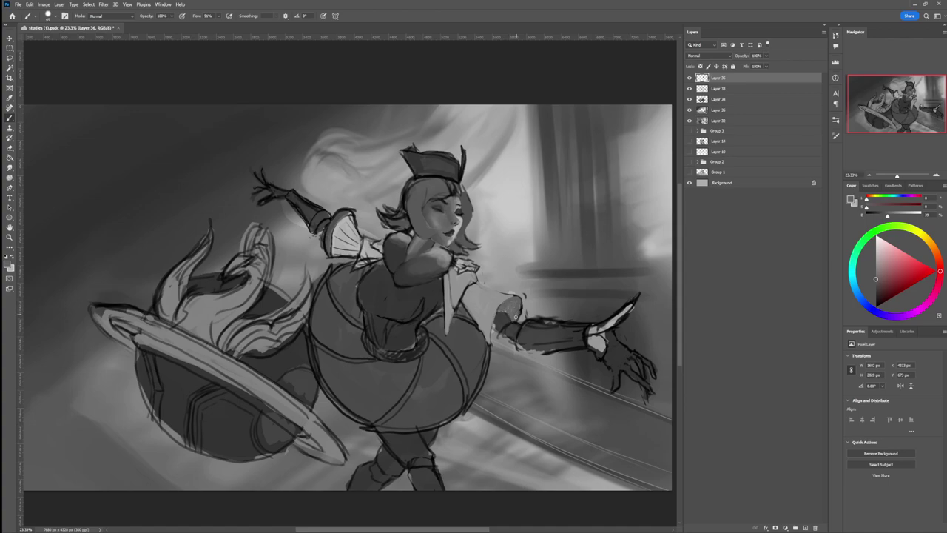
# Step: Lasso the outstretched arm's flared sleeve and brush dark grey over its upper part with a much larger soft brush
pyautogui.press('l')
pyautogui.moveTo(478, 287)
pyautogui.mouseDown()
pyautogui.moveTo(472, 324)
pyautogui.moveTo(493, 345)
pyautogui.moveTo(502, 309)
pyautogui.moveTo(517, 297)
pyautogui.moveTo(482, 285)
pyautogui.mouseUp()
pyautogui.press('b')
pyautogui.click(875, 290)
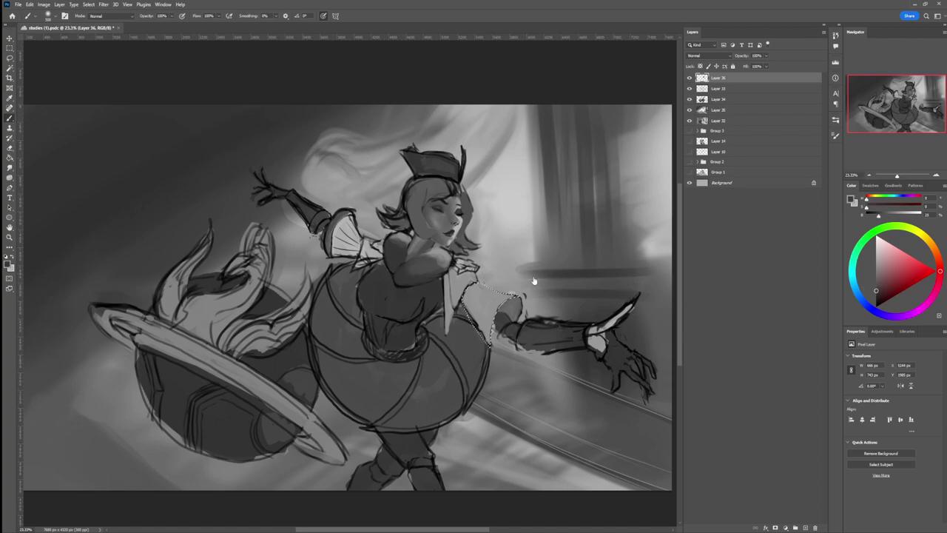
pyautogui.press(']')
pyautogui.press(']')
pyautogui.press(']')
pyautogui.press(']')
pyautogui.press(']')
pyautogui.press(']')
pyautogui.moveTo(456, 282)
pyautogui.mouseDown()
pyautogui.moveTo(491, 273)
pyautogui.moveTo(461, 303)
pyautogui.moveTo(453, 271)
pyautogui.mouseUp()
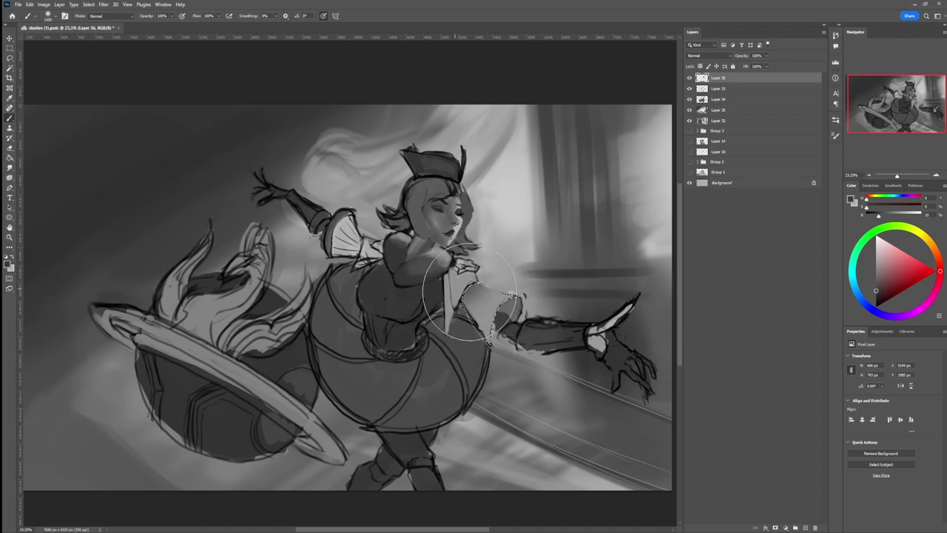
# Step: Deepen the selected sleeve's shading with a smaller soft brush and clear the selection
pyautogui.press('[')
pyautogui.press('[')
pyautogui.press('[')
pyautogui.moveTo(453, 280)
pyautogui.mouseDown()
pyautogui.moveTo(486, 310)
pyautogui.moveTo(467, 309)
pyautogui.moveTo(523, 324)
pyautogui.mouseUp()
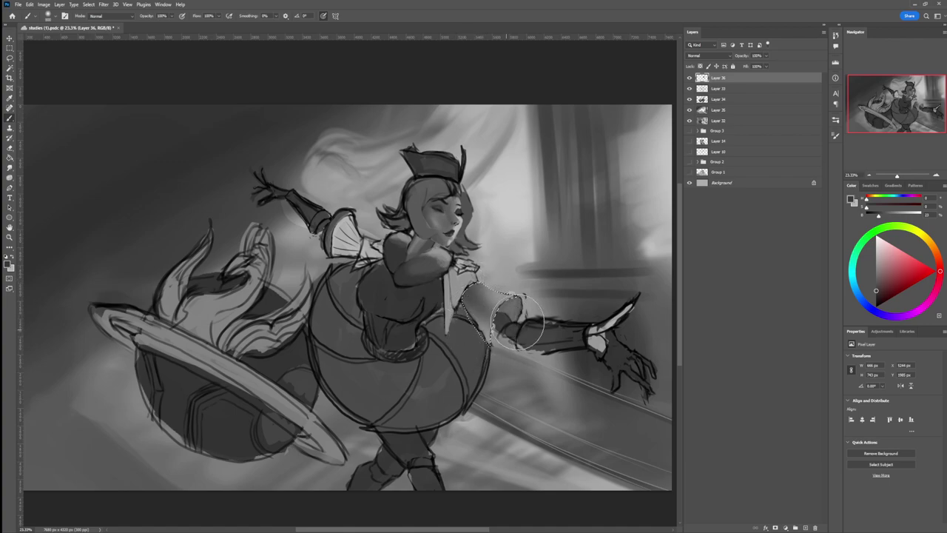
pyautogui.press('l')
pyautogui.hotkey('ctrl', 'd')
# Step: Lasso the white cloth beneath the wrist, shade it softly in dark grey and deselect it
pyautogui.moveTo(476, 276)
pyautogui.mouseDown()
pyautogui.moveTo(457, 313)
pyautogui.moveTo(453, 266)
pyautogui.moveTo(476, 275)
pyautogui.moveTo(447, 259)
pyautogui.moveTo(446, 340)
pyautogui.moveTo(449, 271)
pyautogui.moveTo(459, 321)
pyautogui.moveTo(393, 341)
pyautogui.mouseUp()
pyautogui.press('b')
pyautogui.hotkey('ctrl', 'd')
pyautogui.press('l')
pyautogui.press('b')
pyautogui.press('l')
pyautogui.press('z')
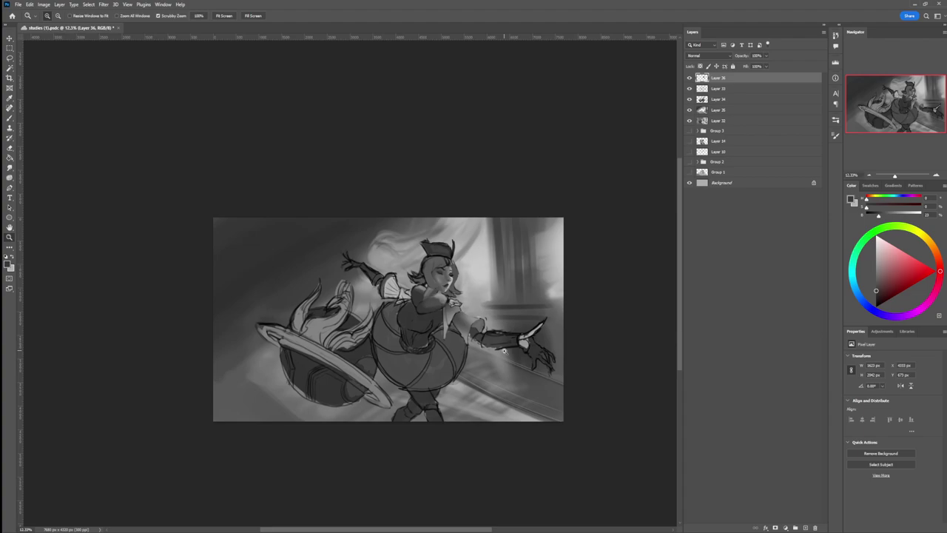
pyautogui.moveTo(449, 326); pyautogui.dragTo(491, 308)
pyautogui.press('b')
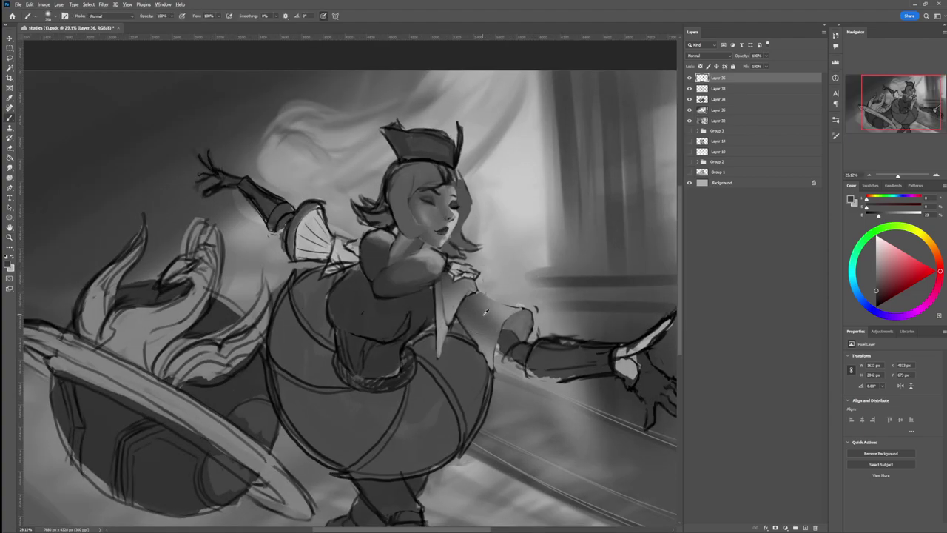
# Step: Paint a light grey edge along the hanging cloth where it meets the sleeve
pyautogui.keyDown('alt'); pyautogui.click(488, 309); pyautogui.keyUp('alt')
pyautogui.click(866, 254)
pyautogui.moveTo(865, 253); pyautogui.dragTo(867, 255)
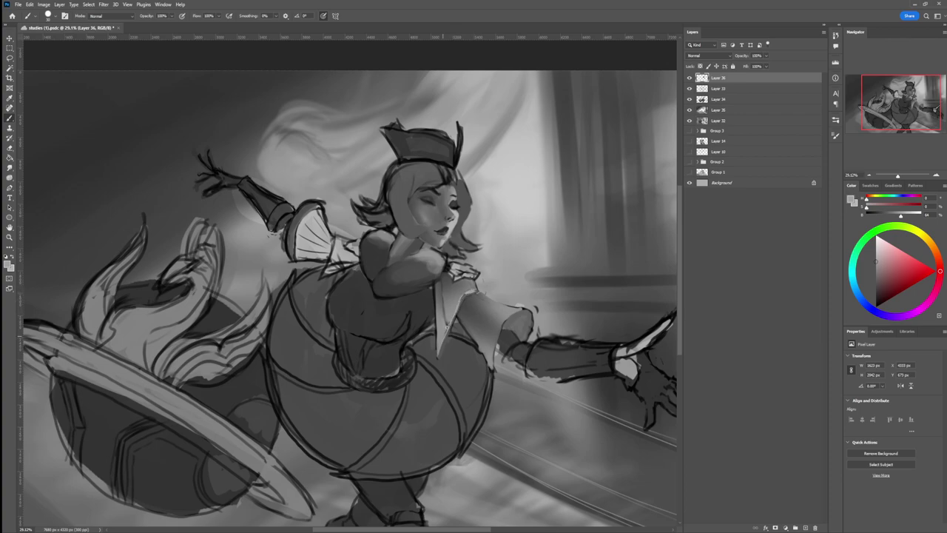
# Step: Draw thin dark grey fold lines across the hanging cloth and the flared sleeve
pyautogui.press('z')
pyautogui.moveTo(446, 338)
pyautogui.mouseDown()
pyautogui.moveTo(403, 329)
pyautogui.moveTo(483, 309)
pyautogui.mouseUp()
pyautogui.press('b')
pyautogui.click(874, 288)
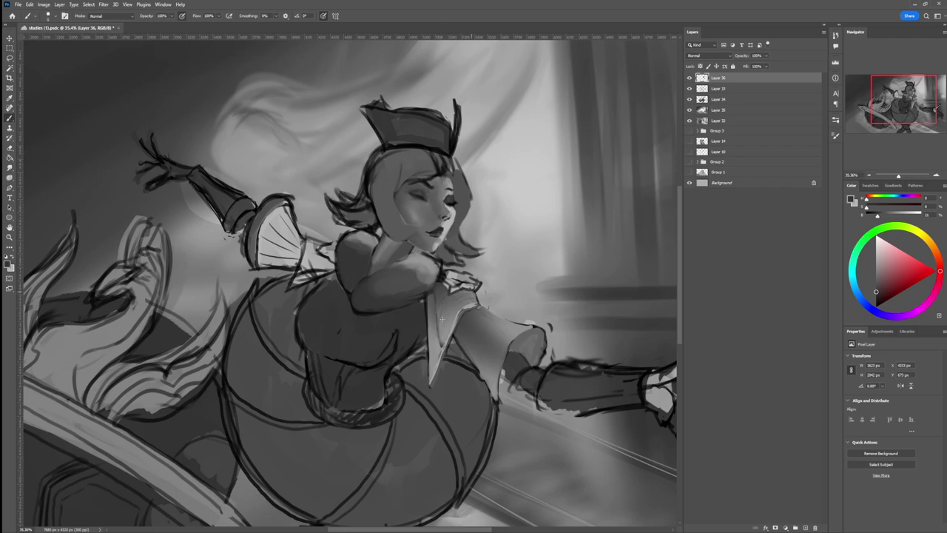
pyautogui.moveTo(446, 334); pyautogui.dragTo(456, 303)
pyautogui.press(']')
pyautogui.press(']')
pyautogui.press(']')
pyautogui.moveTo(469, 354); pyautogui.dragTo(428, 354)
pyautogui.moveTo(500, 330); pyautogui.dragTo(520, 328)
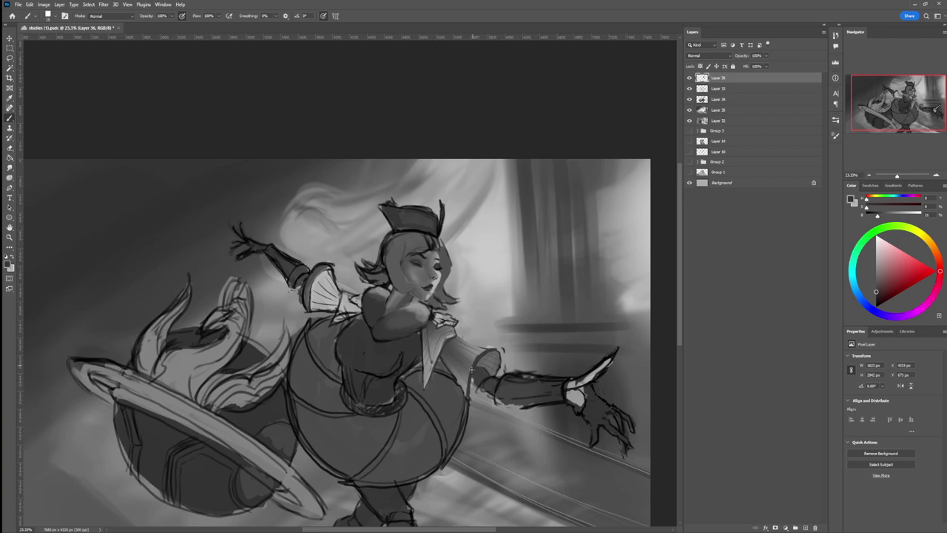
# Step: Highlight the sleeve opening's rim in light grey, then lasso and lighten the sleeve's upper edge and deselect
pyautogui.keyDown('alt'); pyautogui.click(489, 350); pyautogui.keyUp('alt')
pyautogui.click(876, 257)
pyautogui.press('l')
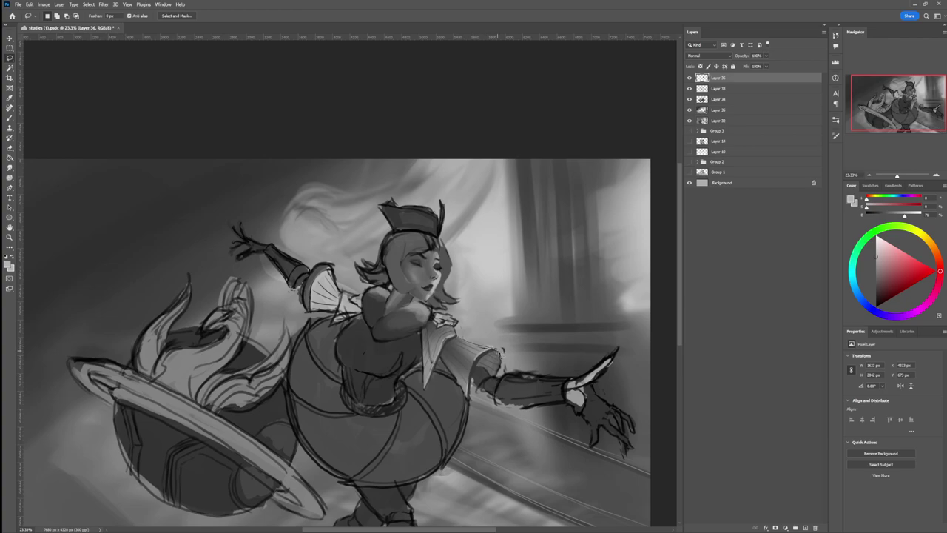
pyautogui.moveTo(479, 353)
pyautogui.mouseDown()
pyautogui.moveTo(450, 337)
pyautogui.moveTo(495, 351)
pyautogui.mouseUp()
pyautogui.press('b')
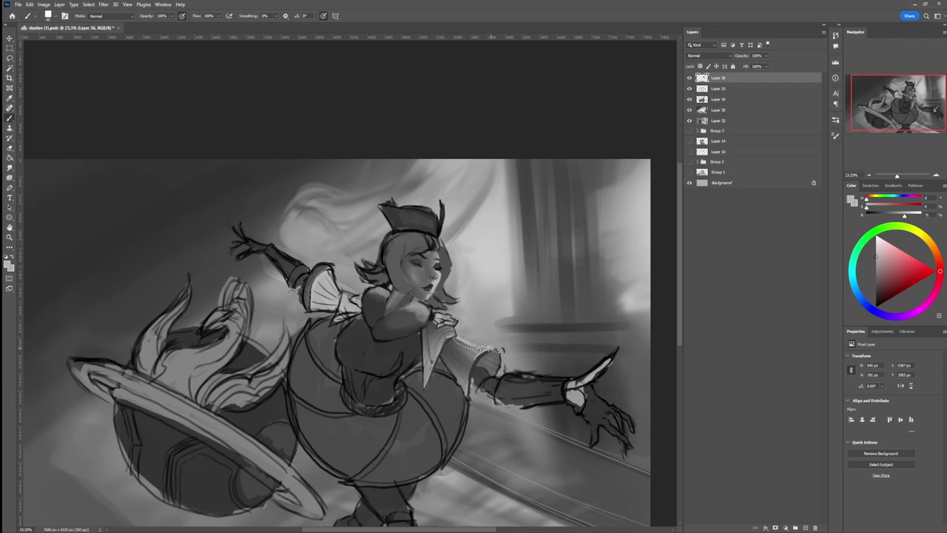
pyautogui.press('l')
pyautogui.hotkey('ctrl', 'd')
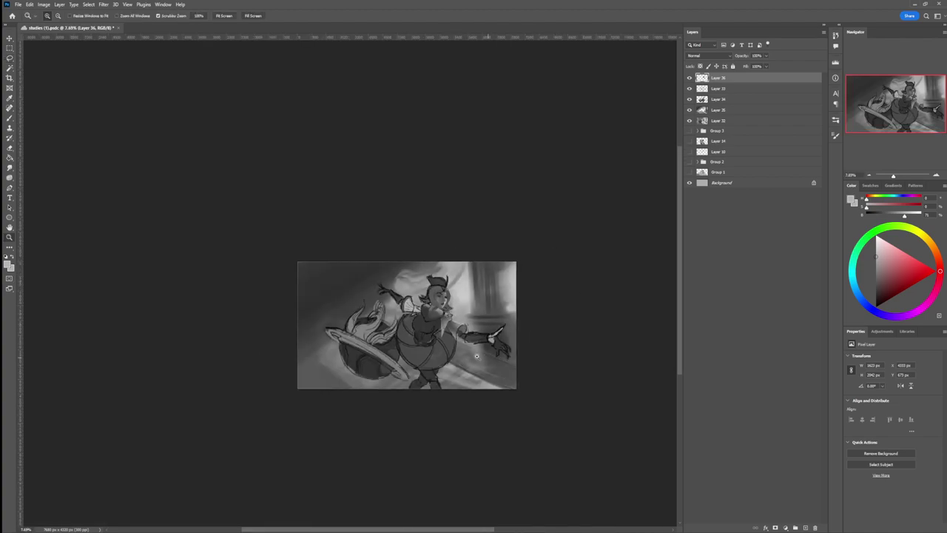
# Step: Darken the inside of the flared sleeve's opening with dark grey, enlarging the brush for the shadow
pyautogui.moveTo(471, 363); pyautogui.dragTo(501, 347)
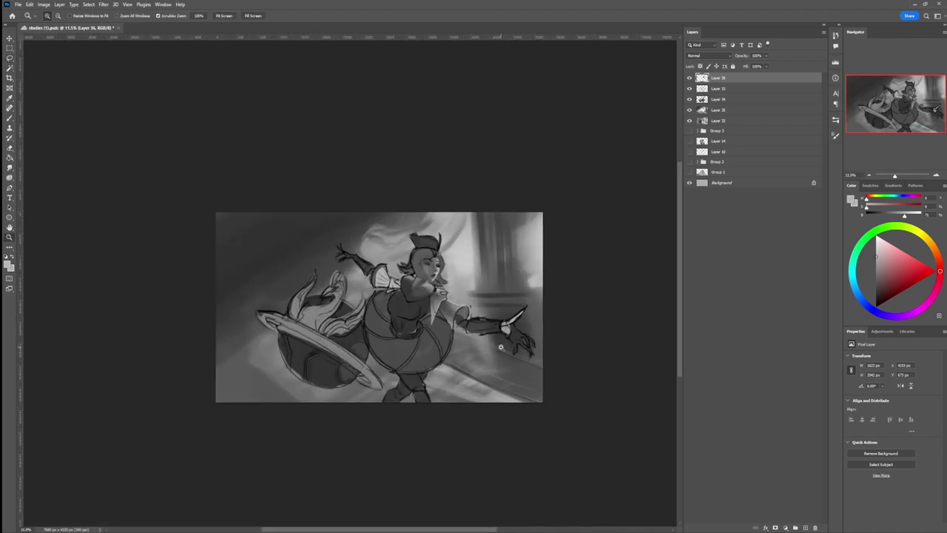
pyautogui.moveTo(456, 325); pyautogui.dragTo(494, 320)
pyautogui.press('b')
pyautogui.press('l')
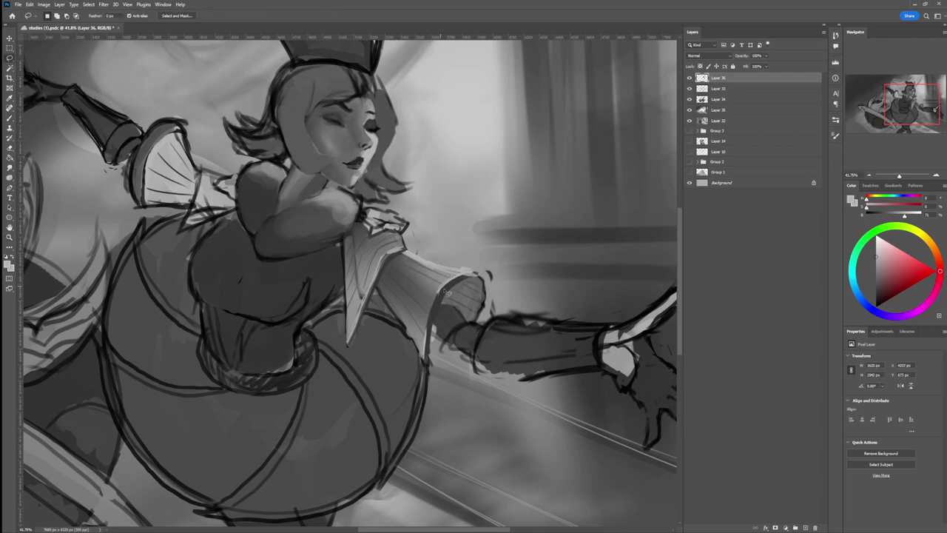
pyautogui.press('b')
pyautogui.keyDown('alt'); pyautogui.click(455, 279); pyautogui.keyUp('alt')
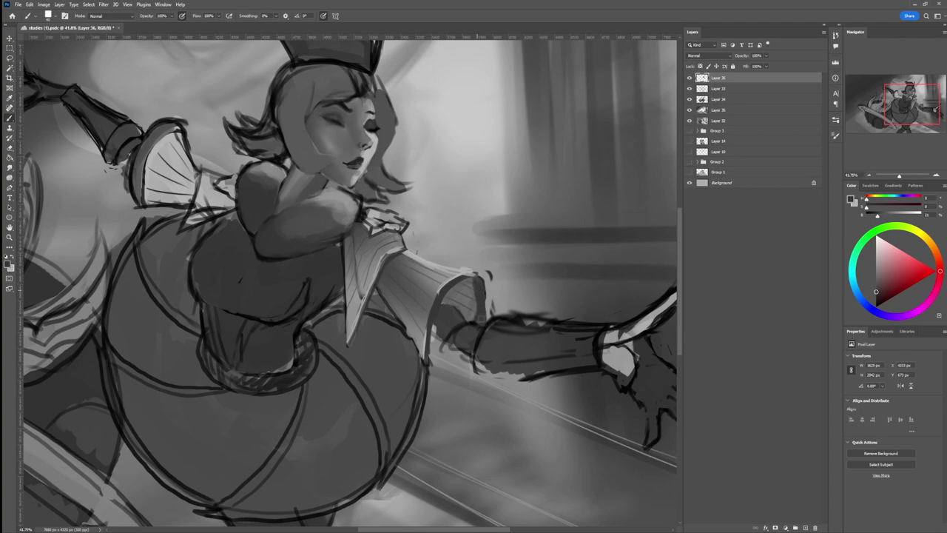
pyautogui.press(']')
pyautogui.press(']')
pyautogui.press(']')
pyautogui.press(']')
pyautogui.press(']')
pyautogui.moveTo(445, 302)
pyautogui.mouseDown()
pyautogui.moveTo(462, 288)
pyautogui.moveTo(468, 317)
pyautogui.moveTo(370, 340)
pyautogui.mouseUp()
# Step: Lasso the hair framing the face and paint soft mid-grey highlights on it with a reduced brush
pyautogui.press('z')
pyautogui.moveTo(493, 305)
pyautogui.mouseDown()
pyautogui.moveTo(429, 323)
pyautogui.moveTo(456, 322)
pyautogui.mouseUp()
pyautogui.keyDown('alt'); pyautogui.click(457, 322); pyautogui.keyUp('alt')
pyautogui.moveTo(512, 233)
pyautogui.mouseDown()
pyautogui.moveTo(522, 234)
pyautogui.moveTo(450, 262)
pyautogui.moveTo(453, 279)
pyautogui.moveTo(470, 289)
pyautogui.moveTo(463, 300)
pyautogui.moveTo(444, 293)
pyautogui.moveTo(429, 245)
pyautogui.moveTo(463, 231)
pyautogui.moveTo(481, 243)
pyautogui.mouseUp()
pyautogui.press('l')
pyautogui.press('b')
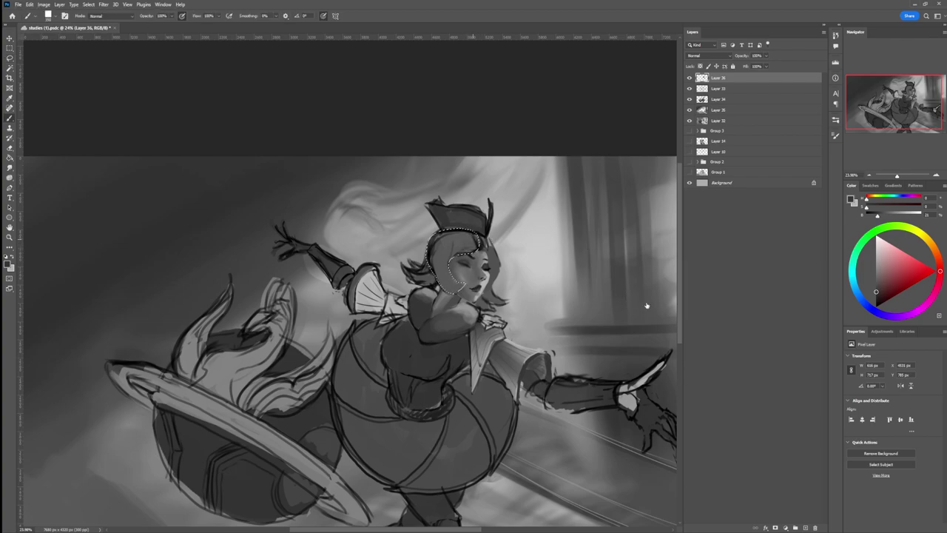
pyautogui.click(876, 265)
pyautogui.press('[')
pyautogui.press('[')
pyautogui.press('[')
pyautogui.press('[')
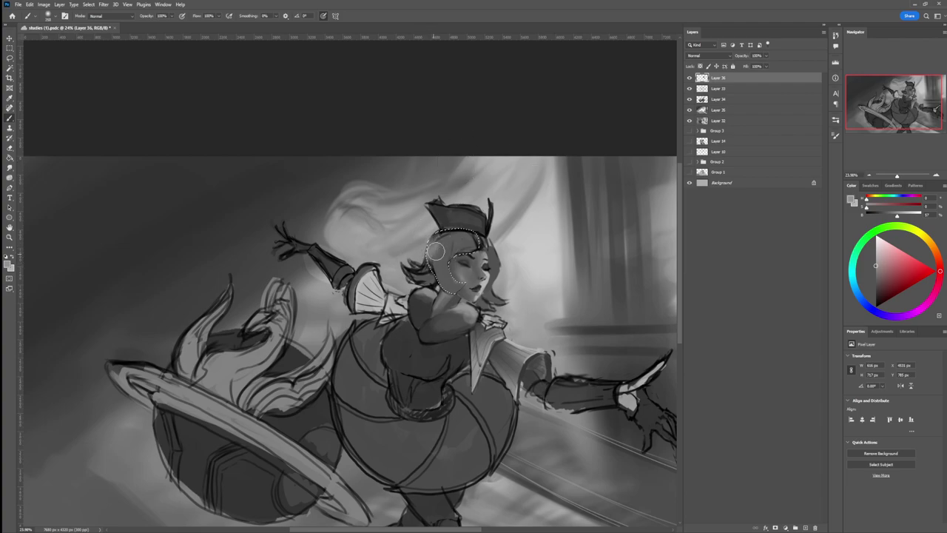
pyautogui.moveTo(448, 240); pyautogui.dragTo(465, 240)
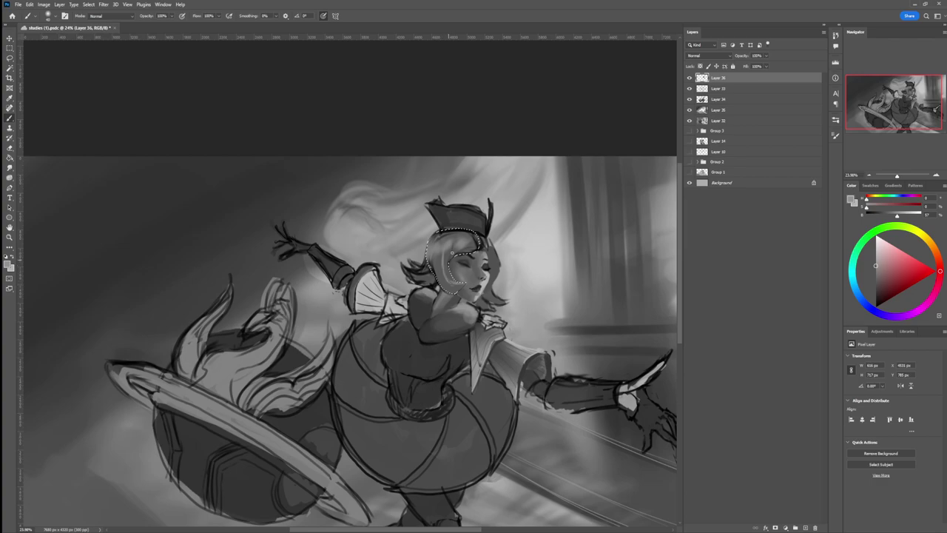
# Step: Paint darker grey strands within the selected hair using the hard brush, undoing the last change to the selection
pyautogui.click(876, 286)
pyautogui.press('.')
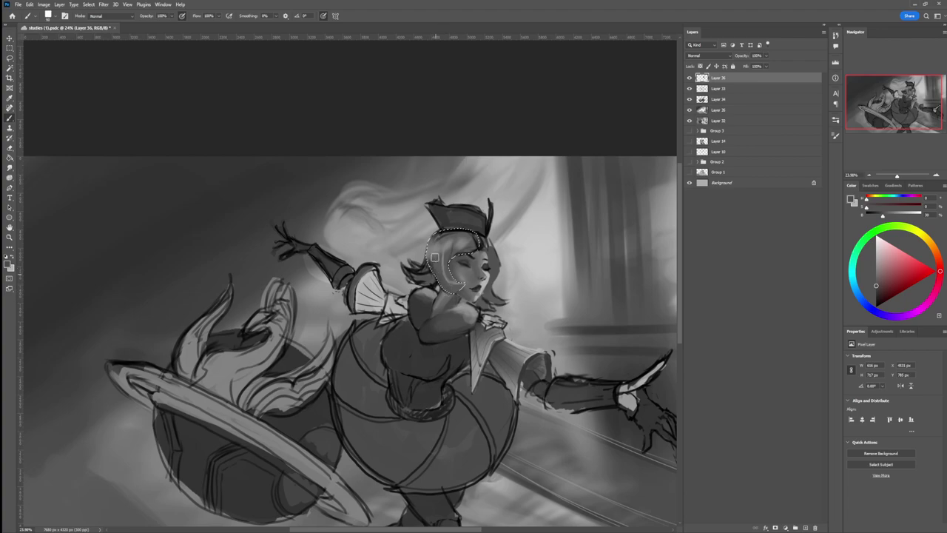
pyautogui.moveTo(875, 287); pyautogui.dragTo(876, 296)
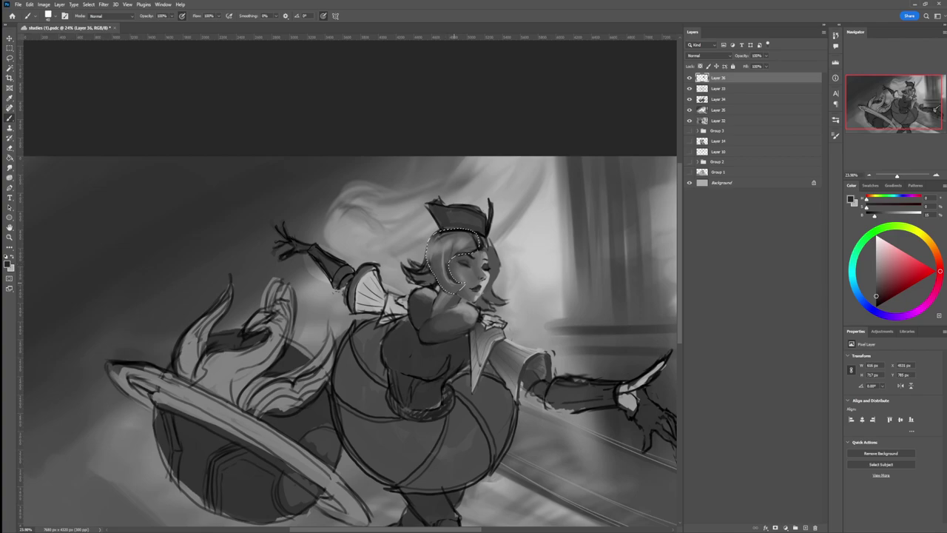
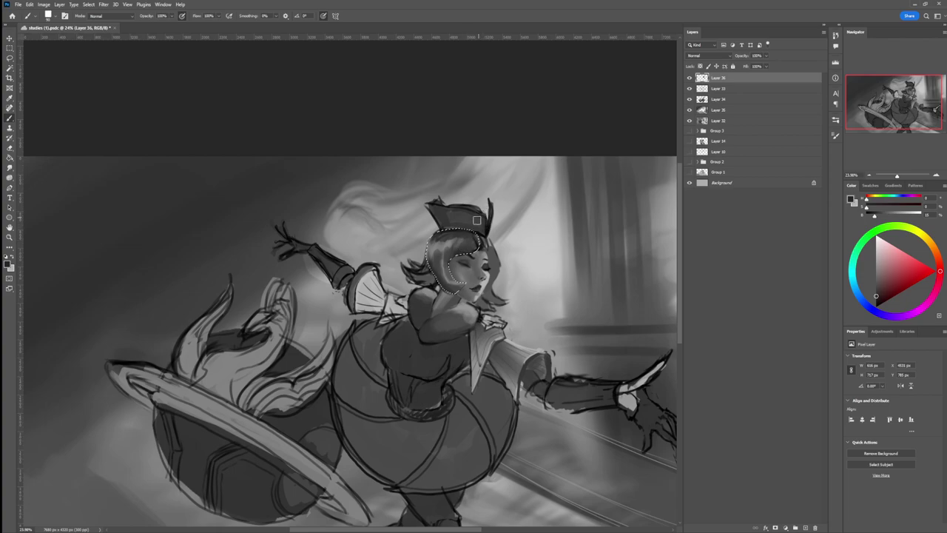
pyautogui.moveTo(449, 246); pyautogui.dragTo(450, 245)
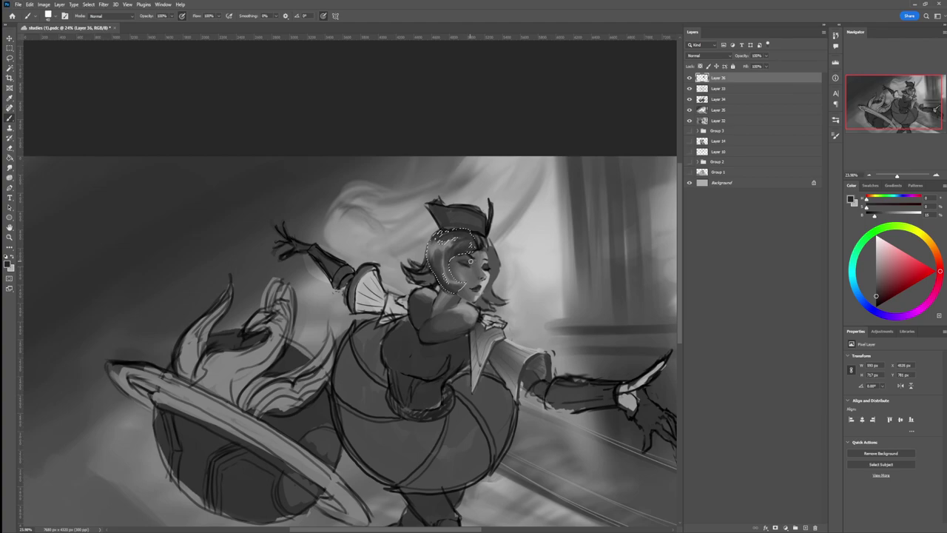
pyautogui.hotkey('ctrl', 'z')
# Step: Blend the fringe above the forehead with greys sampled from the hair and clear the selection
pyautogui.keyDown('alt'); pyautogui.click(446, 243); pyautogui.keyUp('alt')
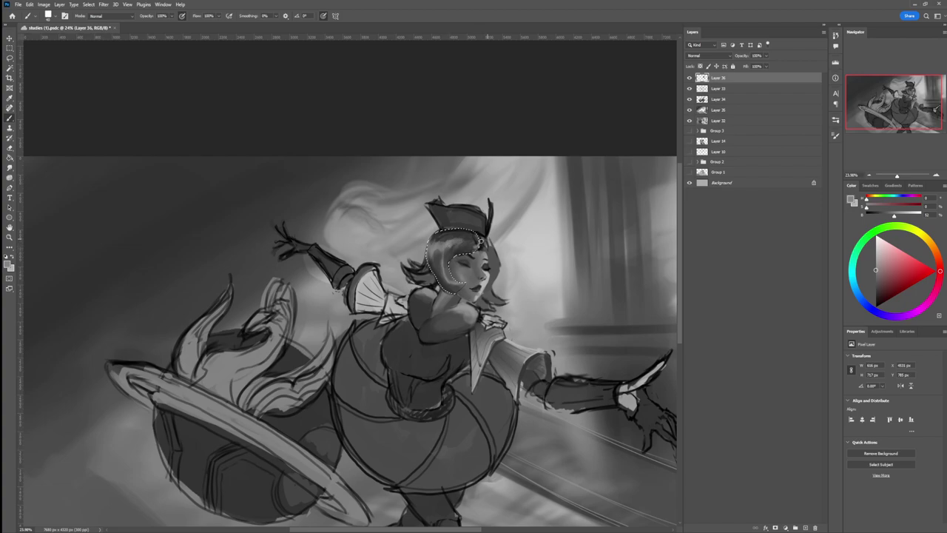
pyautogui.keyDown('alt'); pyautogui.click(472, 236); pyautogui.keyUp('alt')
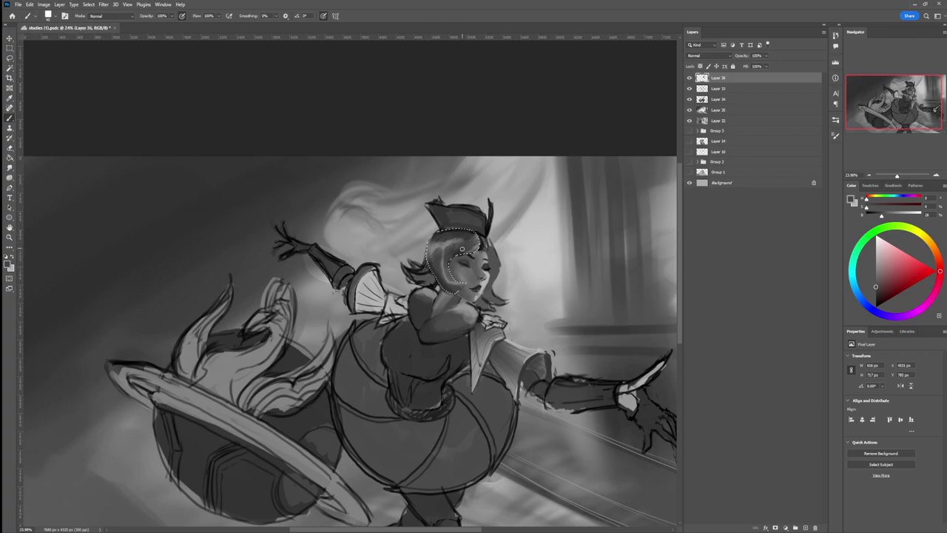
pyautogui.press('l')
pyautogui.hotkey('ctrl', 'd')
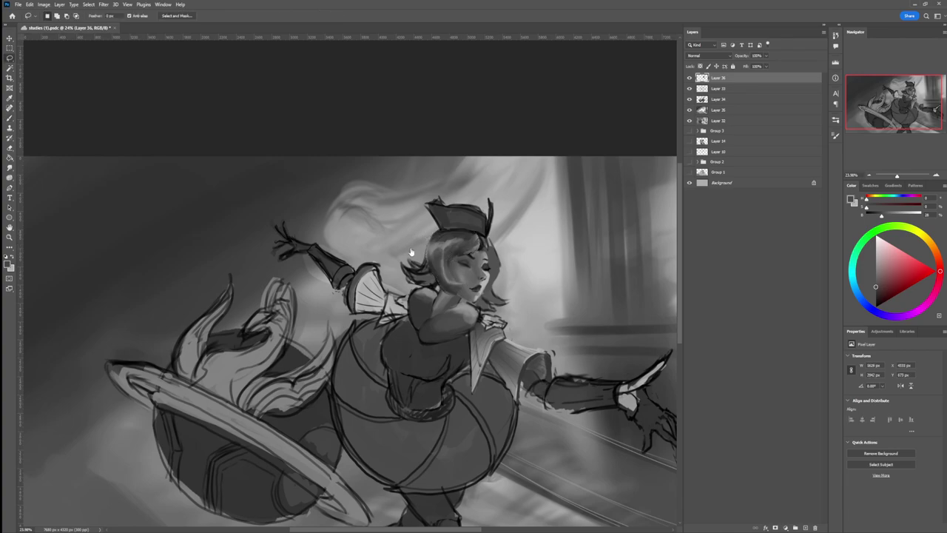
# Step: Lasso the flipped hair tips behind the neck, paint over their sketch lines with sampled greys and deselect
pyautogui.moveTo(428, 252)
pyautogui.mouseDown()
pyautogui.moveTo(441, 282)
pyautogui.moveTo(429, 287)
pyautogui.moveTo(403, 267)
pyautogui.moveTo(429, 254)
pyautogui.mouseUp()
pyautogui.press('b')
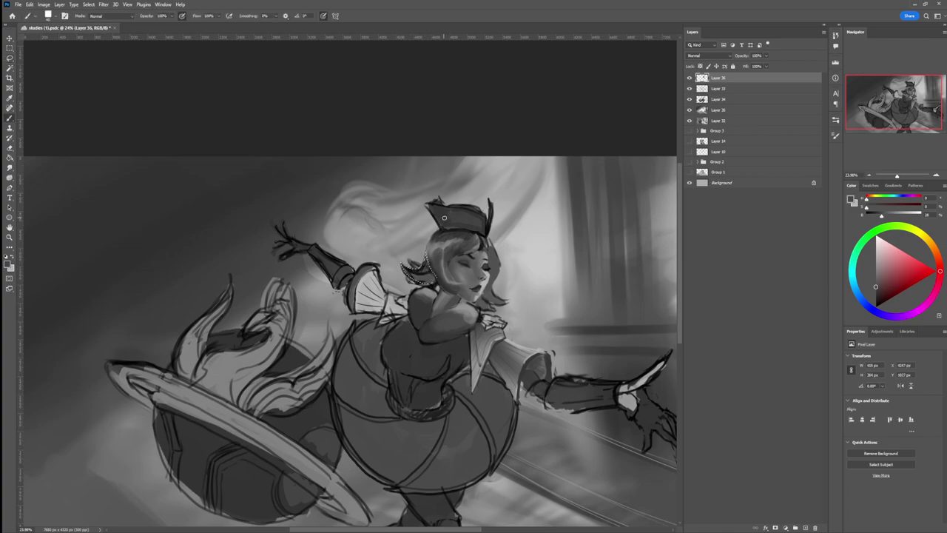
pyautogui.keyDown('alt'); pyautogui.click(432, 273); pyautogui.keyUp('alt')
pyautogui.keyDown('alt'); pyautogui.click(436, 253); pyautogui.keyUp('alt')
pyautogui.keyDown('alt'); pyautogui.click(450, 240); pyautogui.keyUp('alt')
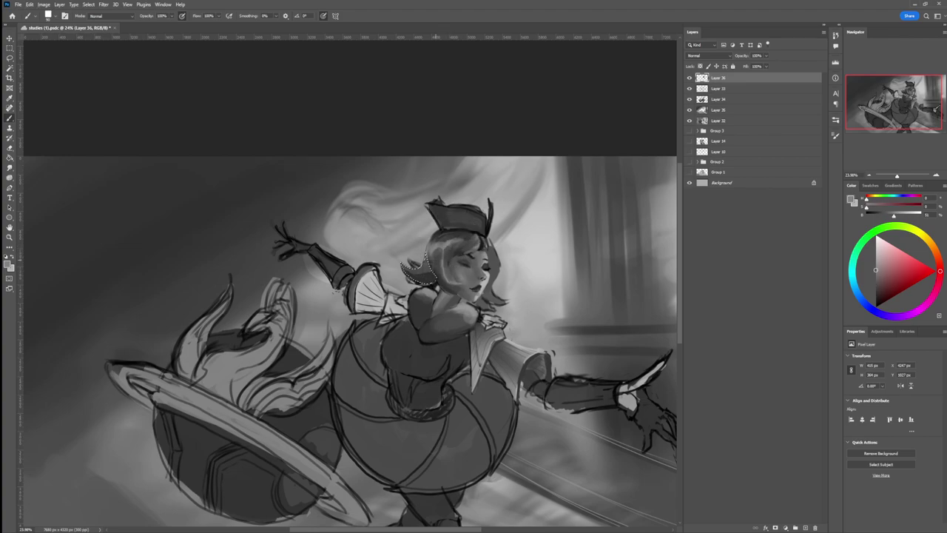
pyautogui.press('[')
pyautogui.press(']')
pyautogui.hotkey('ctrl', 'd')
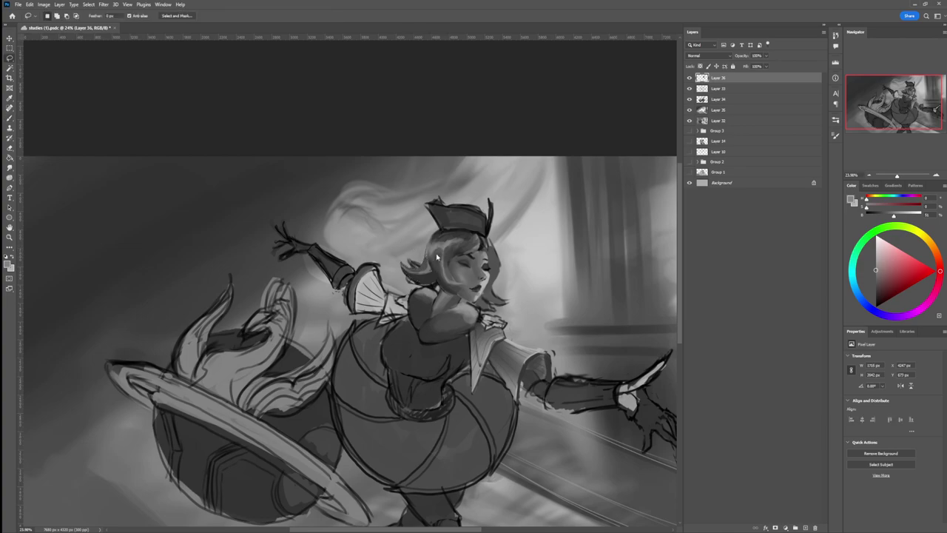
# Step: Refine the hair strands beside the face with sampled greys and add fine light grey highlights
pyautogui.press('[')
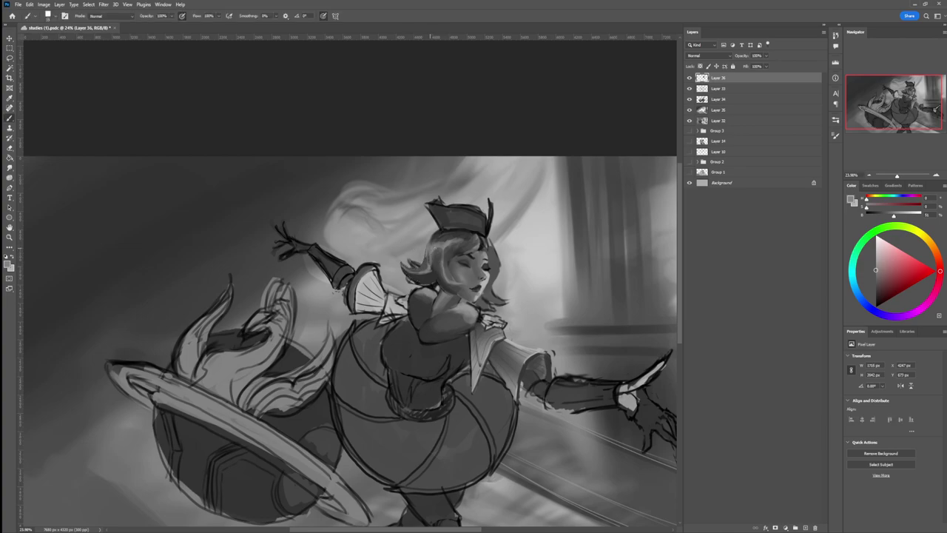
pyautogui.keyDown('alt'); pyautogui.click(435, 274); pyautogui.keyUp('alt')
pyautogui.press('[')
pyautogui.press(']')
pyautogui.keyDown('alt'); pyautogui.click(432, 262); pyautogui.keyUp('alt')
pyautogui.click(871, 255)
pyautogui.click(876, 255)
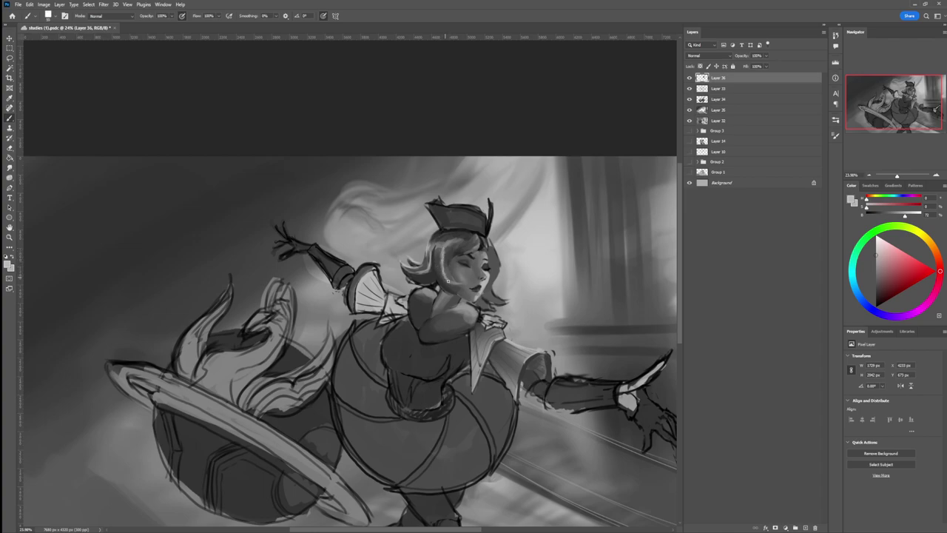
# Step: Clean up the hair's lower edge beside the jaw with a small brush and sampled greys
pyautogui.press('[')
pyautogui.keyDown('alt'); pyautogui.click(457, 287); pyautogui.keyUp('alt')
pyautogui.press('[')
pyautogui.press(']')
pyautogui.press('z')
pyautogui.moveTo(481, 307); pyautogui.dragTo(448, 282)
pyautogui.moveTo(547, 298); pyautogui.dragTo(497, 285)
pyautogui.click(497, 285)
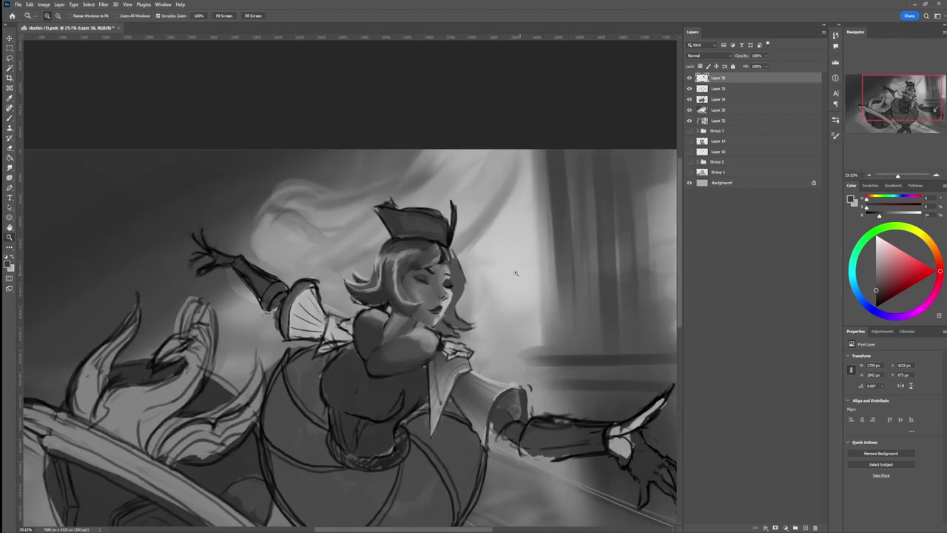
pyautogui.press('b')
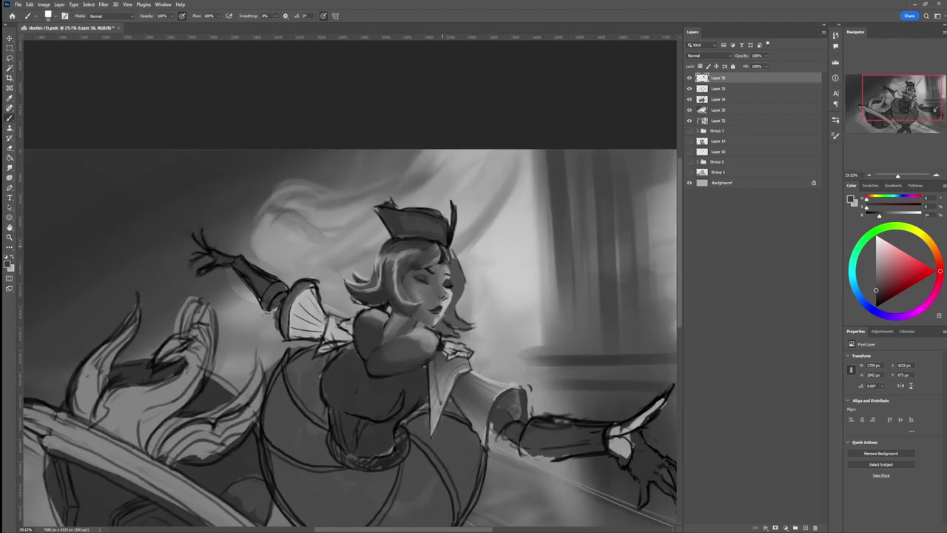
# Step: Lasso the hair lock on the far side of the face and sample its grey for repainting
pyautogui.press('l')
pyautogui.moveTo(463, 287)
pyautogui.mouseDown()
pyautogui.moveTo(455, 310)
pyautogui.moveTo(473, 328)
pyautogui.moveTo(443, 324)
pyautogui.moveTo(454, 287)
pyautogui.moveTo(447, 246)
pyautogui.mouseUp()
pyautogui.press('b')
pyautogui.moveTo(457, 275); pyautogui.dragTo(459, 272)
pyautogui.hotkey('ctrl', 'z')
pyautogui.keyDown('alt'); pyautogui.click(461, 271); pyautogui.keyUp('alt')
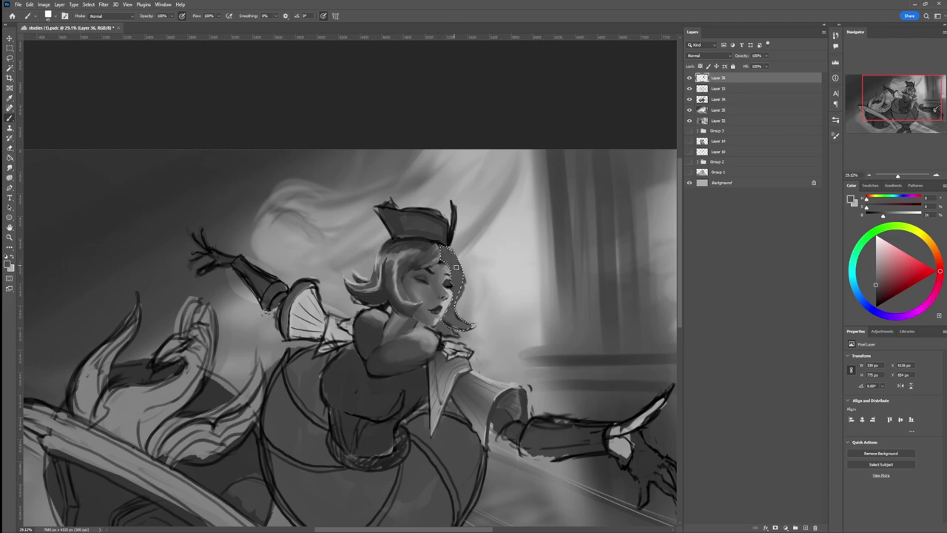
# Step: Paint dark strokes and light grey highlights into the selected far hair lock with a smaller brush
pyautogui.click(876, 292)
pyautogui.press('[')
pyautogui.press('[')
pyautogui.press('[')
pyautogui.moveTo(893, 270); pyautogui.dragTo(862, 256)
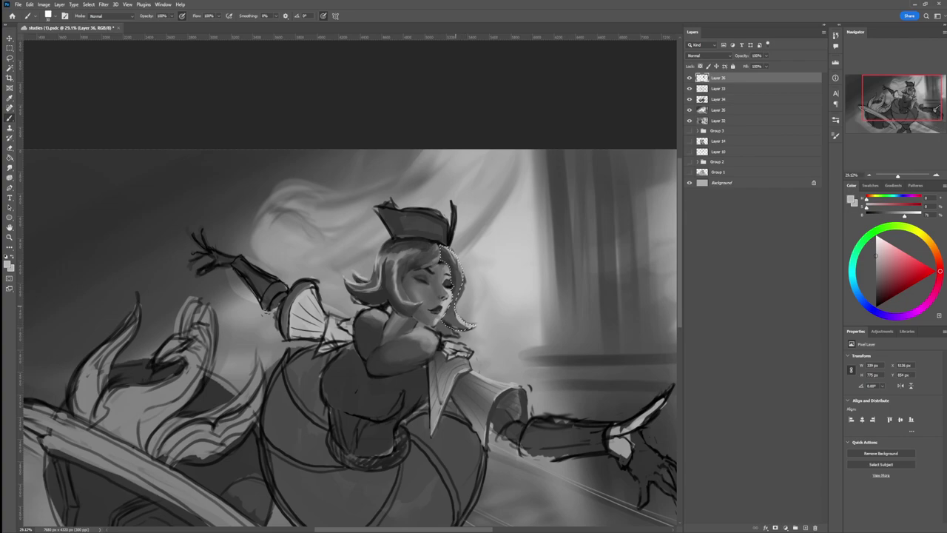
pyautogui.keyDown('alt'); pyautogui.click(446, 316); pyautogui.keyUp('alt')
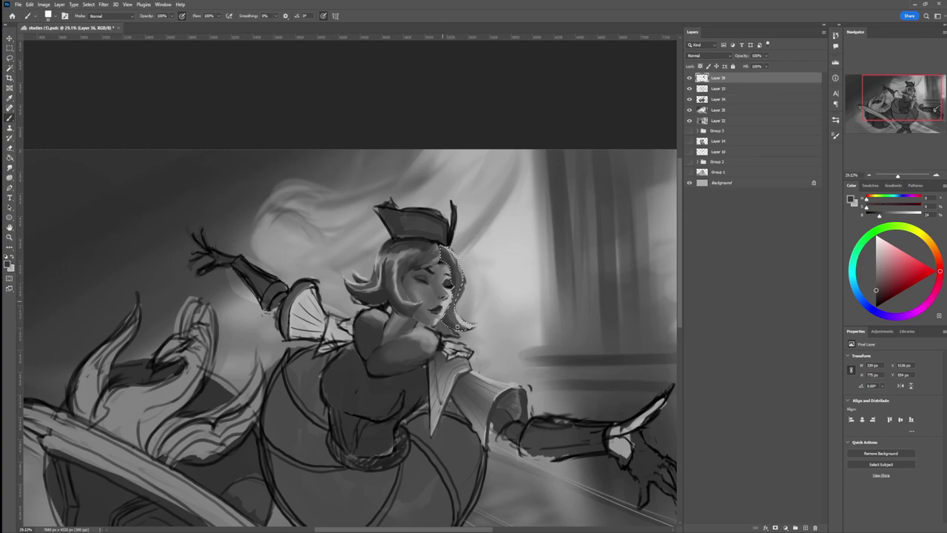
# Step: Blend the far hair lock down to its curled tip with sampled greys and clear the selection
pyautogui.keyDown('alt'); pyautogui.click(454, 281); pyautogui.keyUp('alt')
pyautogui.keyDown('alt'); pyautogui.click(455, 283); pyautogui.keyUp('alt')
pyautogui.keyDown('alt'); pyautogui.click(462, 280); pyautogui.keyUp('alt')
pyautogui.keyDown('alt'); pyautogui.click(464, 280); pyautogui.keyUp('alt')
pyautogui.keyDown('alt'); pyautogui.click(462, 315); pyautogui.keyUp('alt')
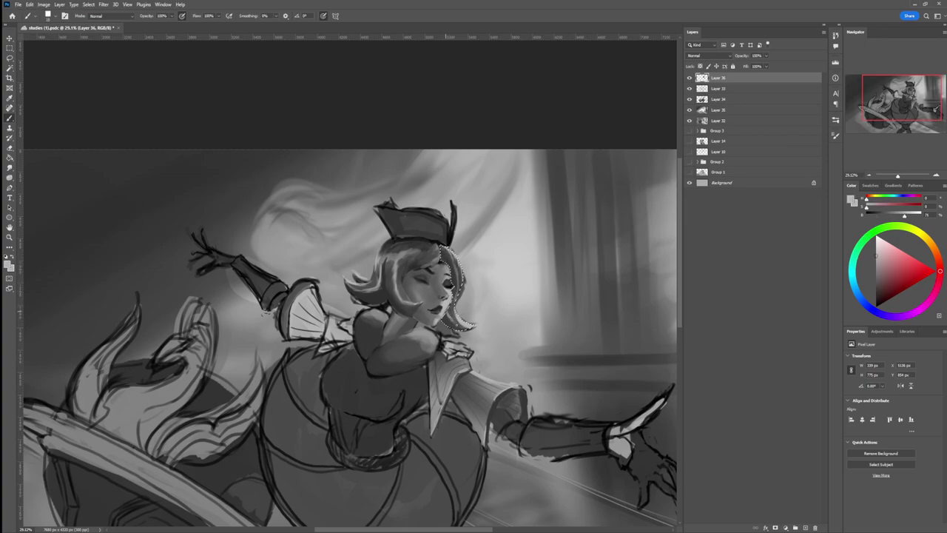
pyautogui.keyDown('alt'); pyautogui.click(457, 321); pyautogui.keyUp('alt')
pyautogui.keyDown('alt'); pyautogui.click(451, 320); pyautogui.keyUp('alt')
pyautogui.press('l')
pyautogui.hotkey('ctrl', 'd')
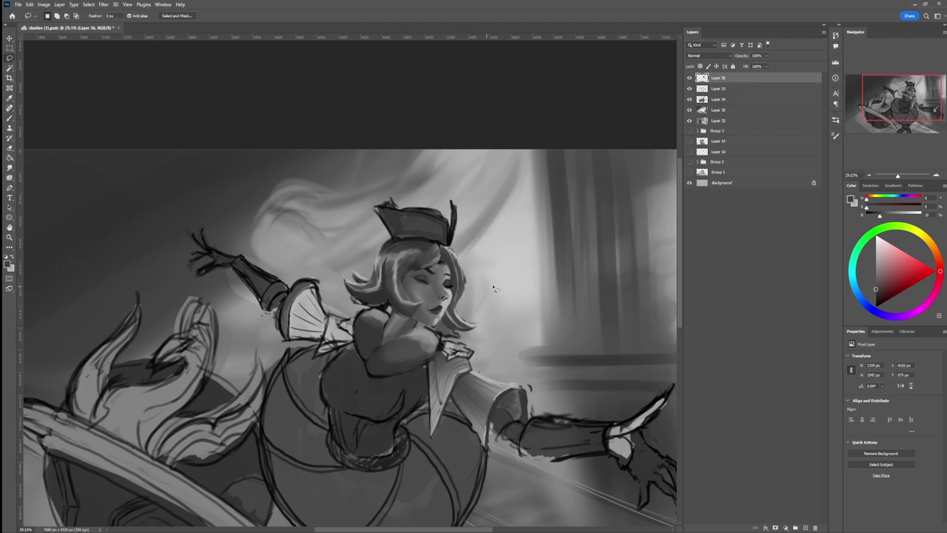
# Step: Repaint the puffy collar over the shoulder with greys sampled from the collar
pyautogui.moveTo(455, 337); pyautogui.dragTo(379, 333)
pyautogui.moveTo(500, 317); pyautogui.dragTo(483, 314)
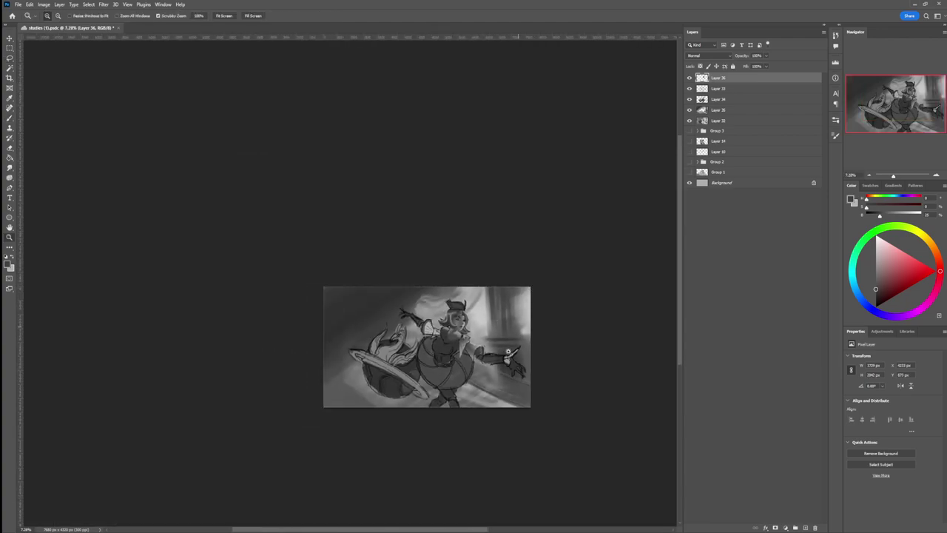
pyautogui.moveTo(493, 394); pyautogui.dragTo(509, 396)
pyautogui.scroll(2, 509, 396)
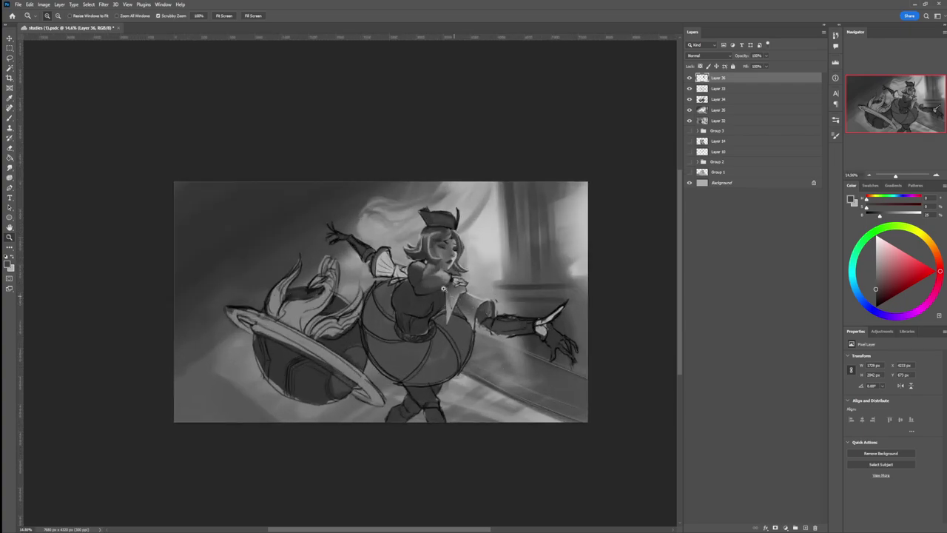
pyautogui.scroll(3, 421, 292)
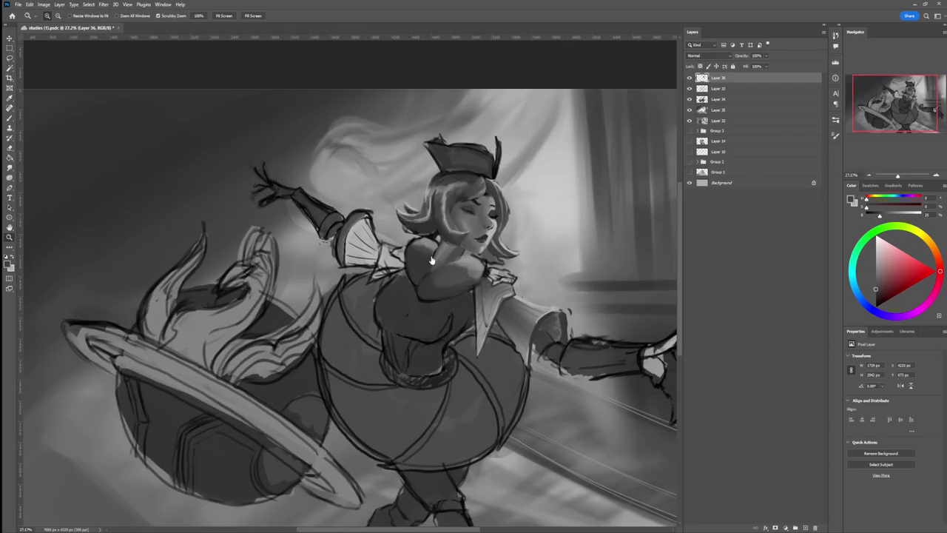
pyautogui.press('b')
pyautogui.keyDown('alt'); pyautogui.click(406, 246); pyautogui.keyUp('alt')
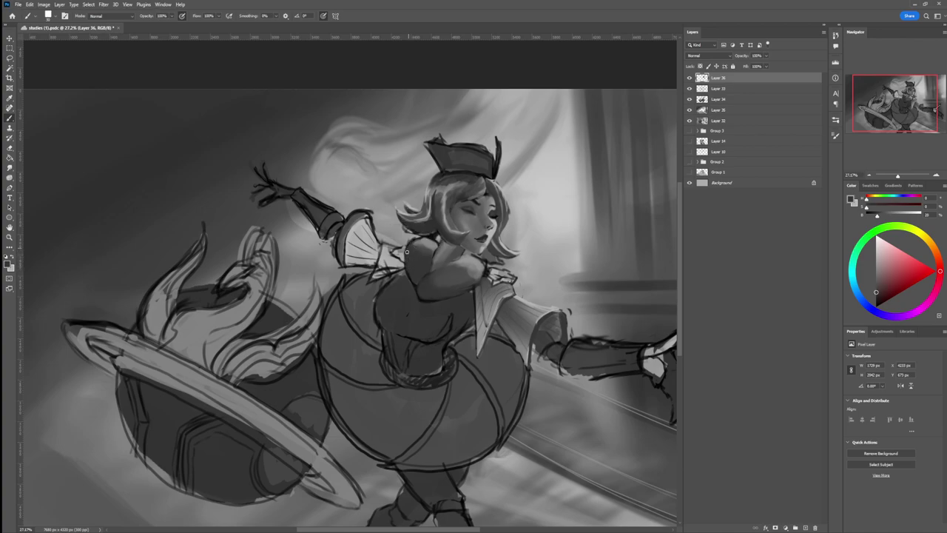
pyautogui.keyDown('alt'); pyautogui.click(413, 241); pyautogui.keyUp('alt')
pyautogui.keyDown('alt'); pyautogui.click(428, 257); pyautogui.keyUp('alt')
pyautogui.keyDown('alt'); pyautogui.click(425, 251); pyautogui.keyUp('alt')
pyautogui.keyDown('alt'); pyautogui.click(413, 245); pyautogui.keyUp('alt')
pyautogui.keyDown('alt'); pyautogui.click(411, 247); pyautogui.keyUp('alt')
# Step: Dab speckled fur texture onto both sides of the collar with lighter and darker sampled greys
pyautogui.keyDown('alt'); pyautogui.click(453, 264); pyautogui.keyUp('alt')
pyautogui.keyDown('alt'); pyautogui.click(449, 265); pyautogui.keyUp('alt')
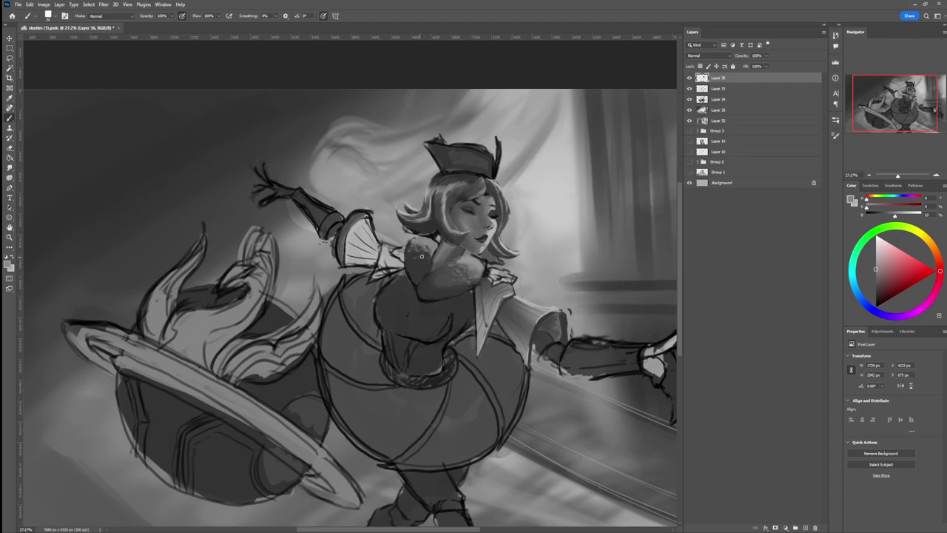
pyautogui.keyDown('alt'); pyautogui.click(412, 251); pyautogui.keyUp('alt')
pyautogui.keyDown('alt'); pyautogui.click(412, 253); pyautogui.keyUp('alt')
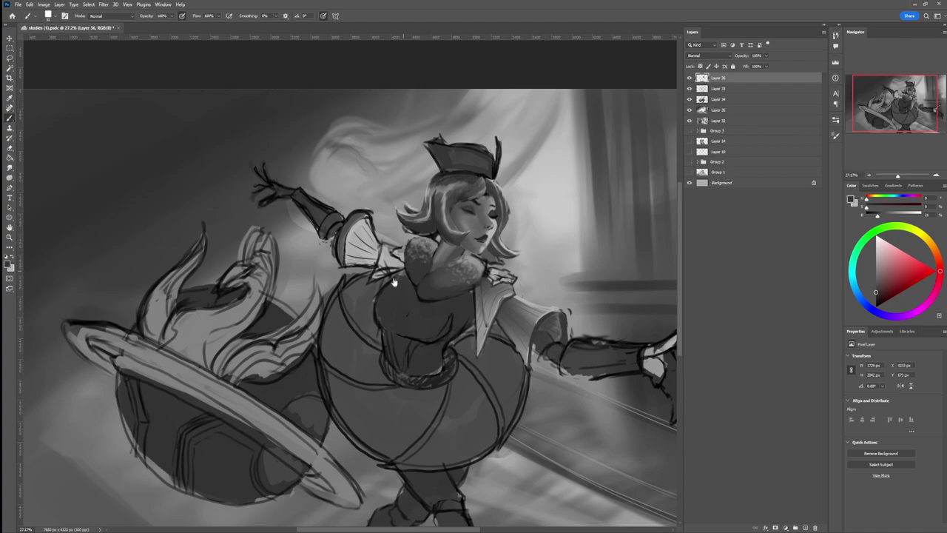
# Step: Lasso the bodice from the collar down to the belt, sample its dark grey and choose a soft brush
pyautogui.moveTo(389, 288); pyautogui.dragTo(351, 289)
pyautogui.click(393, 321)
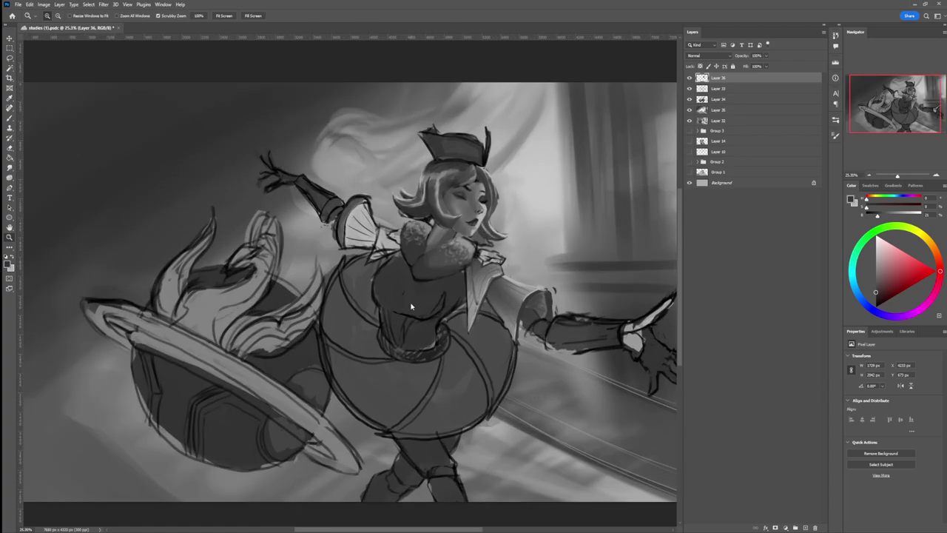
pyautogui.moveTo(394, 261)
pyautogui.mouseDown()
pyautogui.moveTo(376, 289)
pyautogui.moveTo(387, 343)
pyautogui.moveTo(416, 354)
pyautogui.moveTo(486, 344)
pyautogui.moveTo(460, 313)
pyautogui.moveTo(468, 308)
pyautogui.moveTo(462, 273)
pyautogui.moveTo(420, 283)
pyautogui.moveTo(430, 255)
pyautogui.mouseUp()
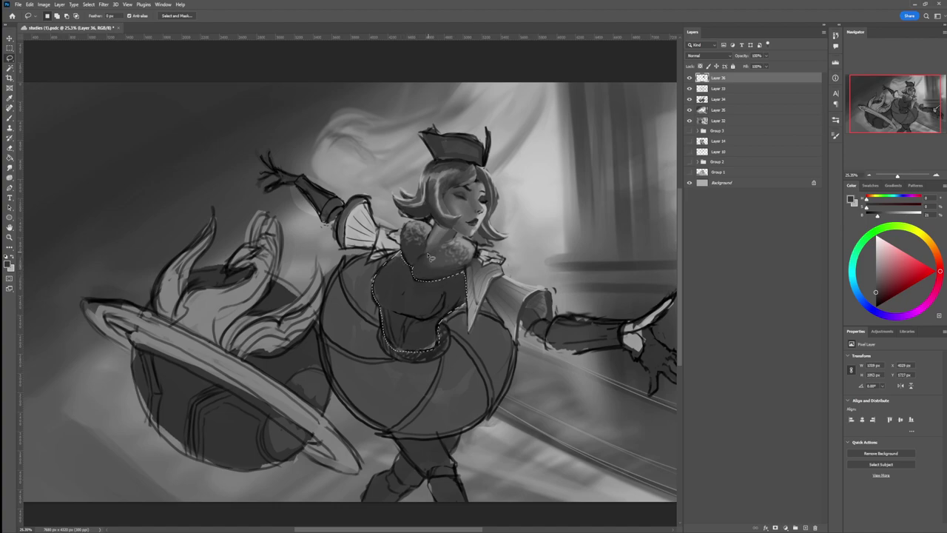
pyautogui.press('b')
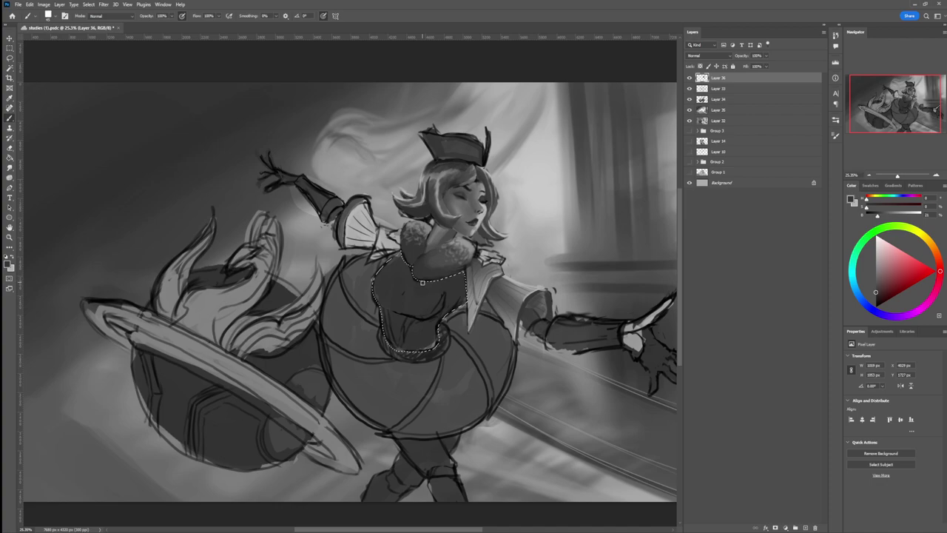
pyautogui.keyDown('alt'); pyautogui.click(435, 316); pyautogui.keyUp('alt')
pyautogui.keyDown('alt'); pyautogui.click(435, 312); pyautogui.keyUp('alt')
pyautogui.click(612, 314)
# Step: Paint over the sketch lines on the upper bodice with the sampled dark grey
pyautogui.moveTo(440, 315); pyautogui.dragTo(454, 267)
pyautogui.press('[')
pyautogui.press('[')
pyautogui.press('[')
pyautogui.press('[')
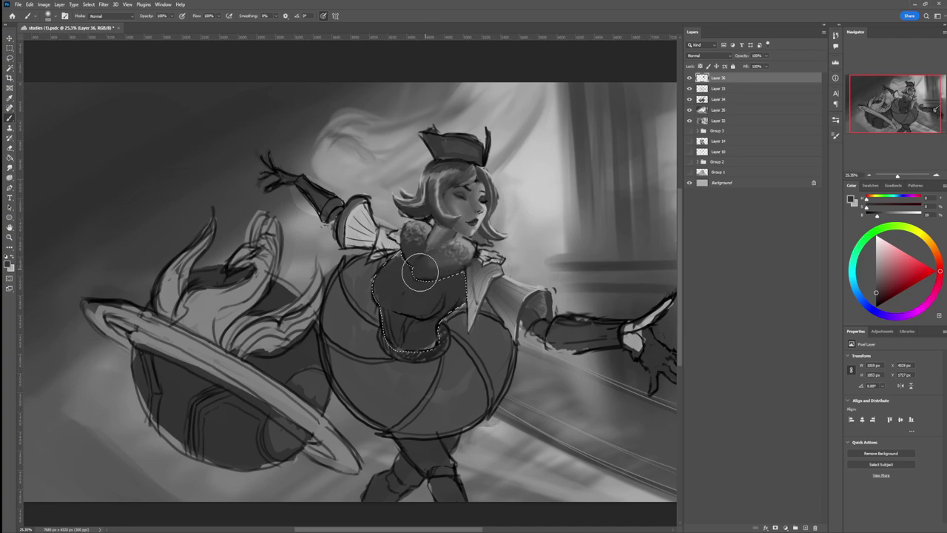
# Step: Paint a soft near-black shadow on the bodice along the underside of the collar
pyautogui.keyDown('alt'); pyautogui.click(433, 318); pyautogui.keyUp('alt')
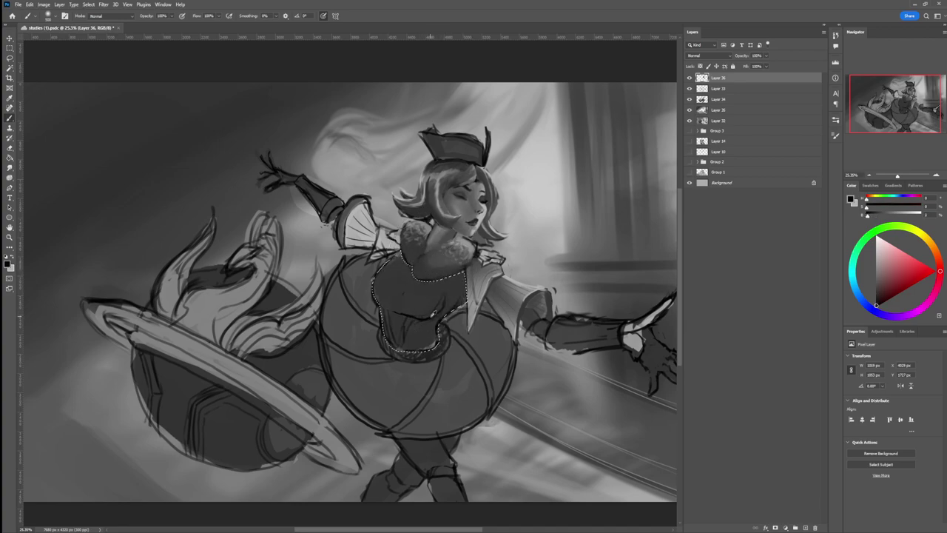
pyautogui.press('[')
pyautogui.press('[')
pyautogui.press('[')
pyautogui.press('[')
pyautogui.moveTo(401, 249)
pyautogui.mouseDown()
pyautogui.moveTo(429, 268)
pyautogui.moveTo(427, 277)
pyautogui.mouseUp()
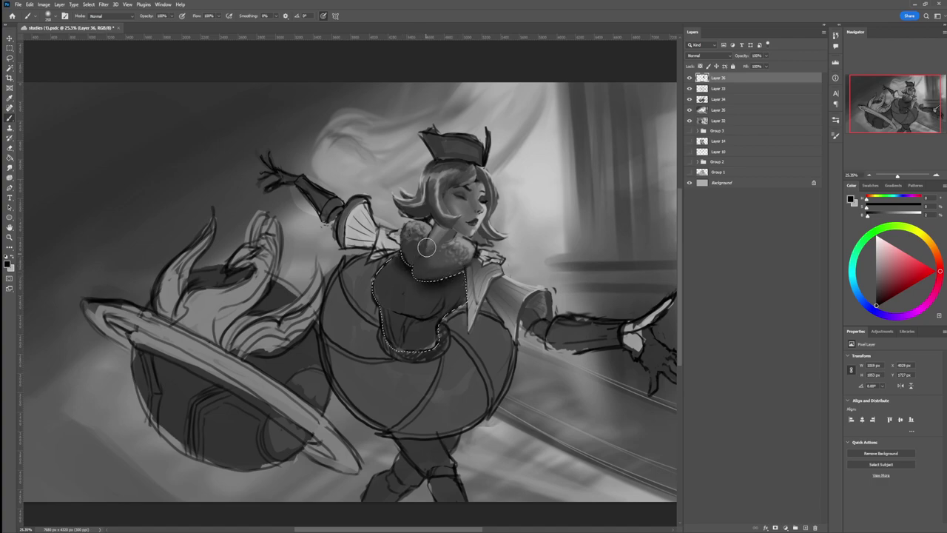
pyautogui.moveTo(400, 247)
pyautogui.mouseDown()
pyautogui.moveTo(418, 224)
pyautogui.moveTo(411, 256)
pyautogui.moveTo(442, 231)
pyautogui.moveTo(446, 255)
pyautogui.moveTo(461, 258)
pyautogui.moveTo(485, 241)
pyautogui.moveTo(435, 314)
pyautogui.mouseUp()
# Step: Pick a lighter grey and brush soft light over the bodice's chest and waist at varying brush sizes
pyautogui.press(']')
pyautogui.press(']')
pyautogui.press(']')
pyautogui.press(']')
pyautogui.press(']')
pyautogui.press(']')
pyautogui.click(876, 268)
pyautogui.press('[')
pyautogui.press('[')
pyautogui.press('[')
pyautogui.moveTo(396, 291); pyautogui.dragTo(382, 277)
pyautogui.press('[')
pyautogui.press('[')
pyautogui.press('[')
pyautogui.moveTo(410, 308)
pyautogui.mouseDown()
pyautogui.moveTo(362, 280)
pyautogui.moveTo(412, 309)
pyautogui.moveTo(375, 294)
pyautogui.moveTo(445, 307)
pyautogui.moveTo(406, 309)
pyautogui.moveTo(447, 308)
pyautogui.moveTo(401, 290)
pyautogui.moveTo(407, 253)
pyautogui.moveTo(429, 305)
pyautogui.moveTo(385, 272)
pyautogui.moveTo(400, 290)
pyautogui.moveTo(364, 271)
pyautogui.moveTo(376, 283)
pyautogui.moveTo(399, 282)
pyautogui.moveTo(404, 250)
pyautogui.moveTo(433, 263)
pyautogui.moveTo(416, 285)
pyautogui.moveTo(453, 287)
pyautogui.moveTo(425, 287)
pyautogui.moveTo(466, 274)
pyautogui.moveTo(449, 285)
pyautogui.moveTo(475, 283)
pyautogui.moveTo(457, 290)
pyautogui.moveTo(469, 283)
pyautogui.moveTo(435, 320)
pyautogui.moveTo(450, 291)
pyautogui.moveTo(441, 314)
pyautogui.moveTo(430, 303)
pyautogui.moveTo(438, 290)
pyautogui.moveTo(457, 306)
pyautogui.moveTo(417, 322)
pyautogui.moveTo(433, 324)
pyautogui.moveTo(363, 302)
pyautogui.moveTo(445, 329)
pyautogui.moveTo(420, 354)
pyautogui.moveTo(395, 352)
pyautogui.moveTo(431, 350)
pyautogui.moveTo(368, 351)
pyautogui.mouseUp()
# Step: Blend the bodice's shading down to the belt with sampled greys, varying the soft brush size
pyautogui.press(']')
pyautogui.press(']')
pyautogui.press(']')
pyautogui.press(']')
pyautogui.press(']')
pyautogui.keyDown('alt'); pyautogui.click(409, 294); pyautogui.keyUp('alt')
pyautogui.press('[')
pyautogui.press('[')
pyautogui.press('[')
pyautogui.press('[')
pyautogui.keyDown('alt'); pyautogui.click(452, 309); pyautogui.keyUp('alt')
pyautogui.press(']')
pyautogui.press(']')
pyautogui.press(']')
pyautogui.press(']')
pyautogui.press(']')
pyautogui.press(']')
pyautogui.press('[')
pyautogui.press('[')
pyautogui.press('[')
pyautogui.press('[')
pyautogui.press('[')
pyautogui.press('[')
pyautogui.press(']')
pyautogui.press(']')
pyautogui.press(']')
pyautogui.moveTo(430, 354)
pyautogui.mouseDown()
pyautogui.moveTo(394, 346)
pyautogui.moveTo(422, 351)
pyautogui.mouseUp()
# Step: Cover the remaining sketch lines at the waist and smooth the light band across the bodice with sampled greys
pyautogui.keyDown('alt'); pyautogui.click(414, 342); pyautogui.keyUp('alt')
pyautogui.press(']')
pyautogui.press(']')
pyautogui.press(']')
pyautogui.moveTo(378, 330)
pyautogui.mouseDown()
pyautogui.moveTo(444, 335)
pyautogui.moveTo(373, 325)
pyautogui.moveTo(441, 331)
pyautogui.moveTo(415, 298)
pyautogui.moveTo(378, 298)
pyautogui.moveTo(402, 304)
pyautogui.mouseUp()
pyautogui.press('[')
pyautogui.press('[')
pyautogui.keyDown('alt'); pyautogui.click(429, 308); pyautogui.keyUp('alt')
pyautogui.press(']')
pyautogui.press(']')
pyautogui.press(']')
pyautogui.press(']')
pyautogui.press(']')
pyautogui.press(']')
pyautogui.keyDown('alt'); pyautogui.click(401, 287); pyautogui.keyUp('alt')
pyautogui.press('[')
pyautogui.press('[')
pyautogui.press('[')
pyautogui.press('[')
pyautogui.press('[')
pyautogui.press('[')
pyautogui.moveTo(406, 295)
pyautogui.mouseDown()
pyautogui.moveTo(387, 295)
pyautogui.moveTo(425, 298)
pyautogui.moveTo(379, 297)
pyautogui.moveTo(430, 300)
pyautogui.moveTo(397, 300)
pyautogui.mouseUp()
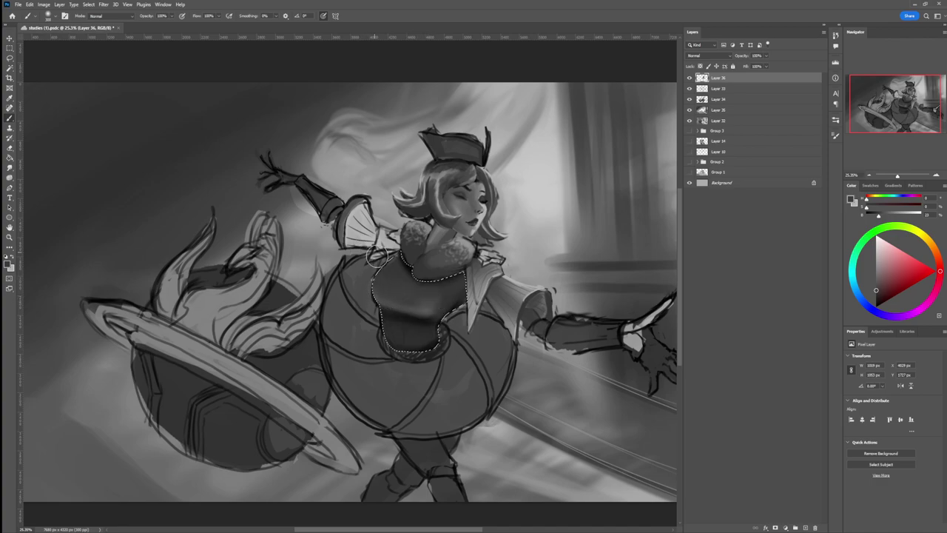
# Step: Strengthen the soft glow on the bodice's light band with a large brush and a sampled grey
pyautogui.keyDown('alt'); pyautogui.click(426, 307); pyautogui.keyUp('alt')
pyautogui.press(']')
pyautogui.press(']')
pyautogui.press(']')
pyautogui.press(']')
pyautogui.press(']')
pyautogui.press(']')
pyautogui.moveTo(430, 304); pyautogui.dragTo(430, 304)
# Step: Pick a light grey and build a bright glossy highlight across the middle of the bodice
pyautogui.press('[')
pyautogui.press('[')
pyautogui.press('[')
pyautogui.press('[')
pyautogui.press('[')
pyautogui.press('[')
pyautogui.click(876, 258)
pyautogui.press('[')
pyautogui.press('[')
pyautogui.press('[')
pyautogui.press(']')
pyautogui.press(']')
pyautogui.press(']')
pyautogui.press(']')
pyautogui.press(']')
pyautogui.moveTo(430, 303)
pyautogui.mouseDown()
pyautogui.moveTo(415, 303)
pyautogui.moveTo(429, 302)
pyautogui.mouseUp()
pyautogui.press('[')
pyautogui.press('[')
pyautogui.press('[')
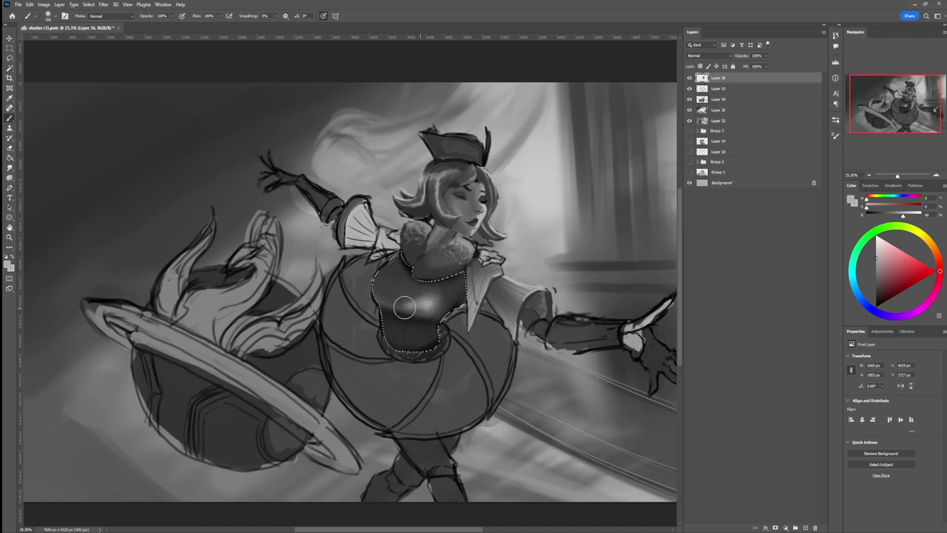
pyautogui.press('[')
pyautogui.press('[')
pyautogui.press(']')
pyautogui.press(']')
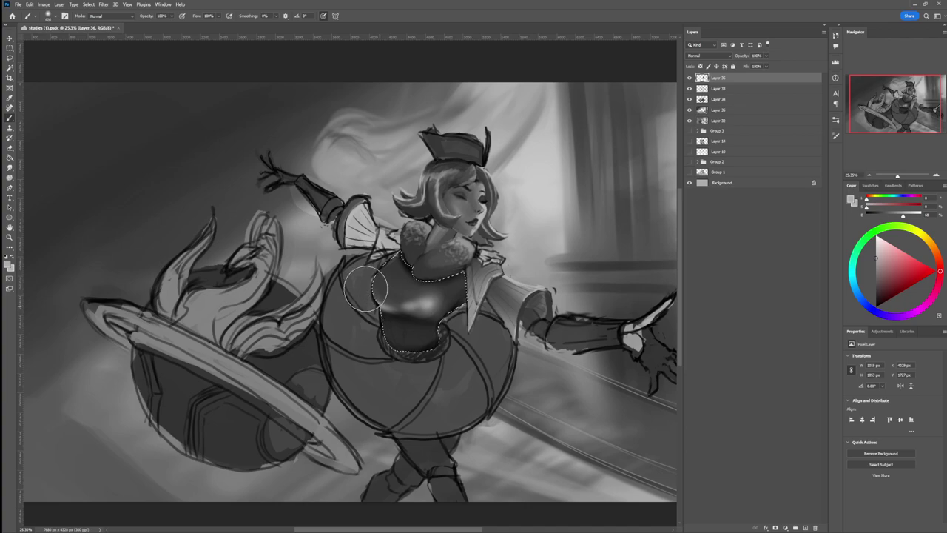
pyautogui.moveTo(411, 319); pyautogui.dragTo(396, 310)
# Step: Darken the bodice around the glossy highlight with a sampled dark grey and a larger soft brush
pyautogui.keyDown('alt'); pyautogui.click(402, 324); pyautogui.keyUp('alt')
pyautogui.press('[')
pyautogui.press('[')
pyautogui.press('[')
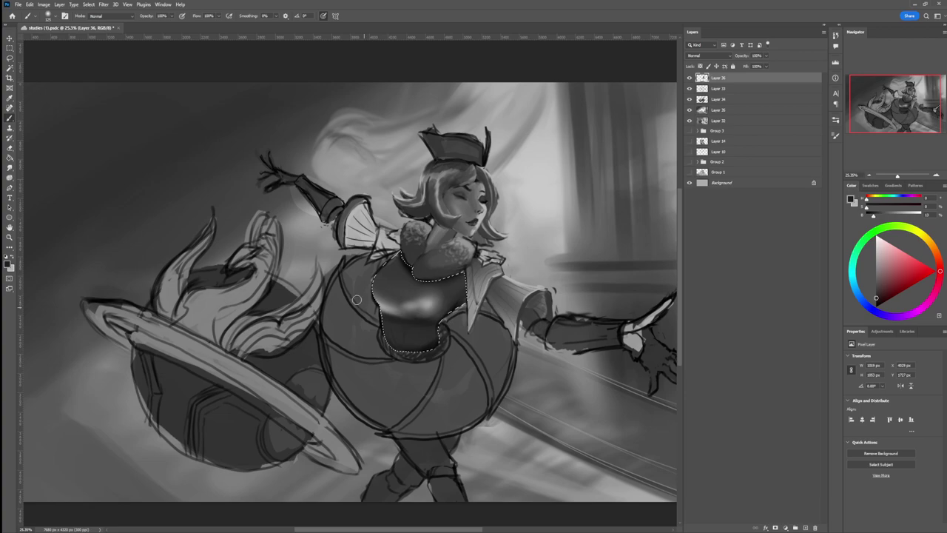
pyautogui.press(']')
pyautogui.press(']')
pyautogui.press(']')
pyautogui.moveTo(382, 292)
pyautogui.mouseDown()
pyautogui.moveTo(404, 300)
pyautogui.moveTo(387, 297)
pyautogui.moveTo(377, 279)
pyautogui.moveTo(399, 294)
pyautogui.moveTo(394, 280)
pyautogui.moveTo(445, 298)
pyautogui.moveTo(410, 293)
pyautogui.moveTo(438, 294)
pyautogui.moveTo(416, 279)
pyautogui.moveTo(447, 303)
pyautogui.moveTo(436, 314)
pyautogui.moveTo(443, 300)
pyautogui.moveTo(399, 300)
pyautogui.moveTo(444, 290)
pyautogui.moveTo(398, 304)
pyautogui.moveTo(435, 313)
pyautogui.moveTo(387, 307)
pyautogui.moveTo(425, 316)
pyautogui.moveTo(375, 294)
pyautogui.moveTo(451, 320)
pyautogui.moveTo(406, 311)
pyautogui.mouseUp()
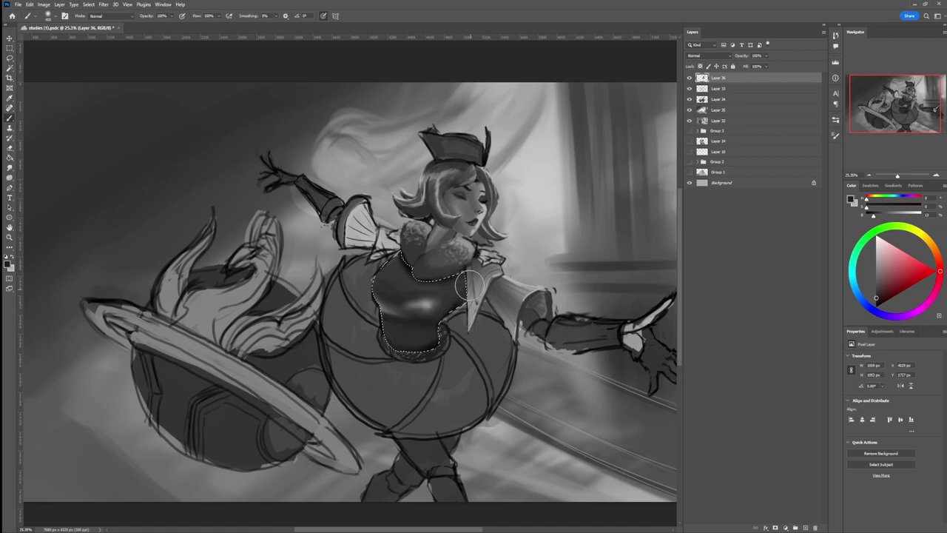
# Step: Undo the last stroke, paint V-shaped mid-grey trim lines on the lower bodice, and thin their edges with a sampled dark grey
pyautogui.hotkey('ctrl', 'z')
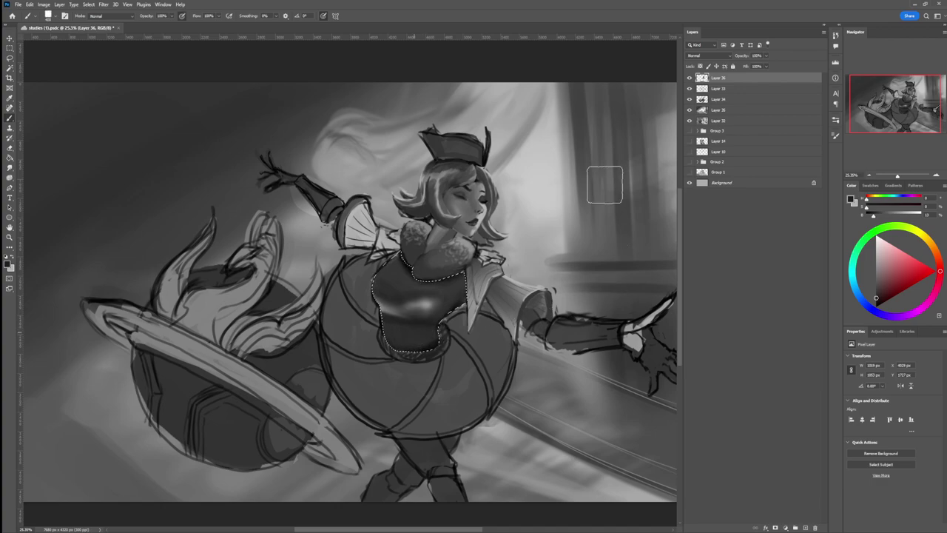
pyautogui.click(875, 273)
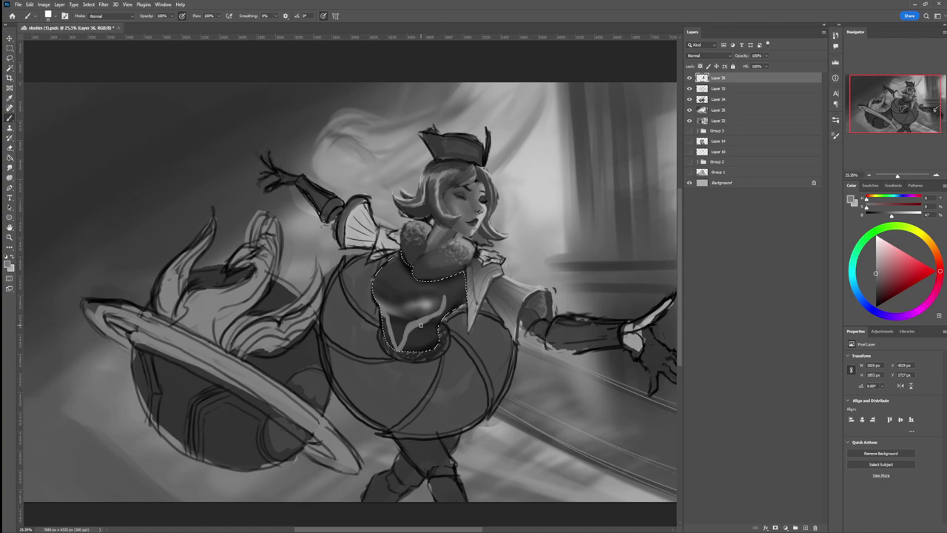
pyautogui.keyDown('alt'); pyautogui.click(405, 322); pyautogui.keyUp('alt')
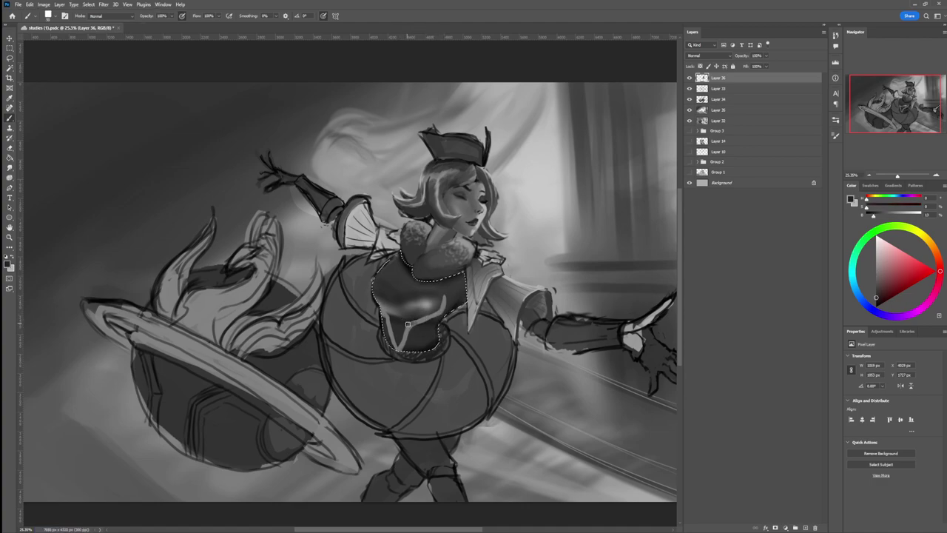
pyautogui.moveTo(407, 326)
pyautogui.mouseDown()
pyautogui.moveTo(436, 321)
pyautogui.moveTo(445, 297)
pyautogui.moveTo(443, 313)
pyautogui.mouseUp()
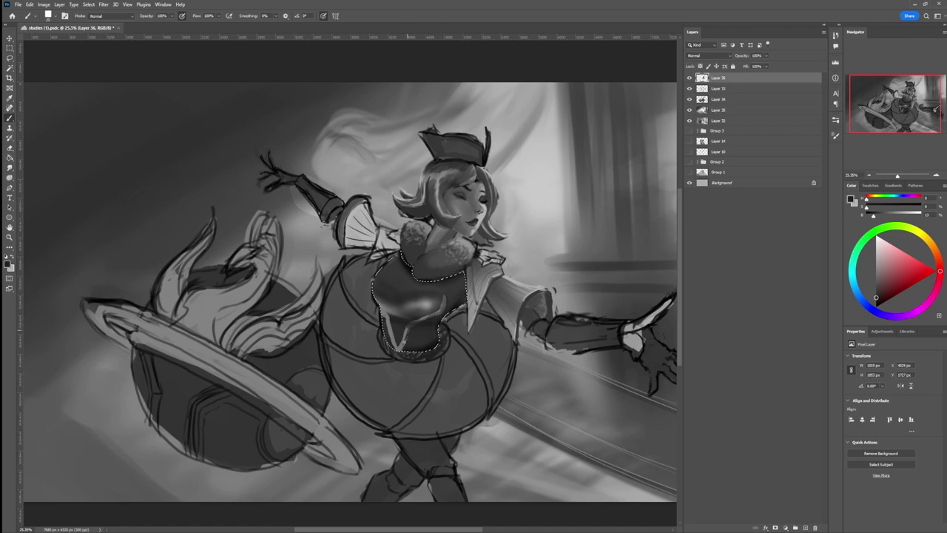
pyautogui.moveTo(407, 336)
pyautogui.mouseDown()
pyautogui.moveTo(399, 350)
pyautogui.moveTo(390, 329)
pyautogui.moveTo(394, 340)
pyautogui.mouseUp()
# Step: Accent the lower bodice's trim lines with a sampled light grey and refine them with a smaller brush and sampled grey
pyautogui.press('[')
pyautogui.keyDown('alt'); pyautogui.click(621, 268); pyautogui.keyUp('alt')
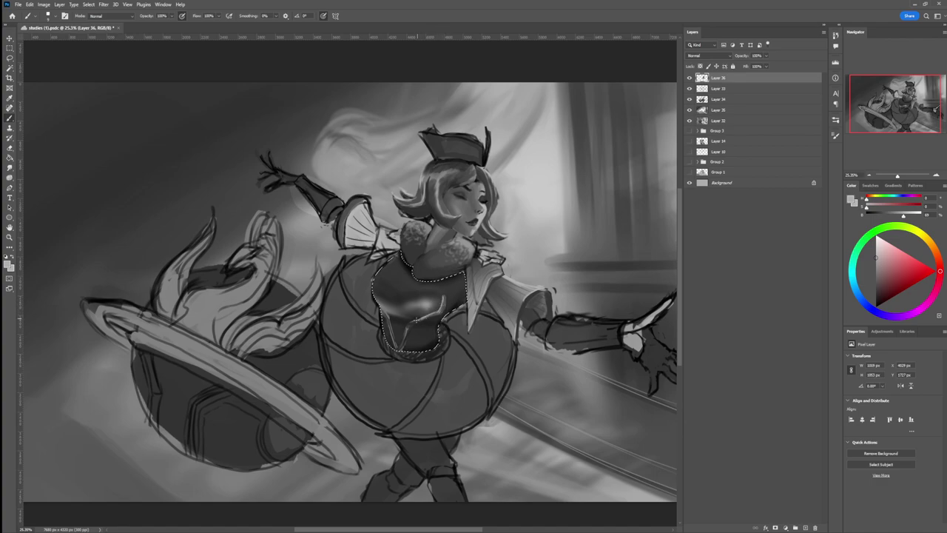
pyautogui.keyDown('alt'); pyautogui.click(426, 317); pyautogui.keyUp('alt')
pyautogui.press('[')
pyautogui.press('[')
pyautogui.press('[')
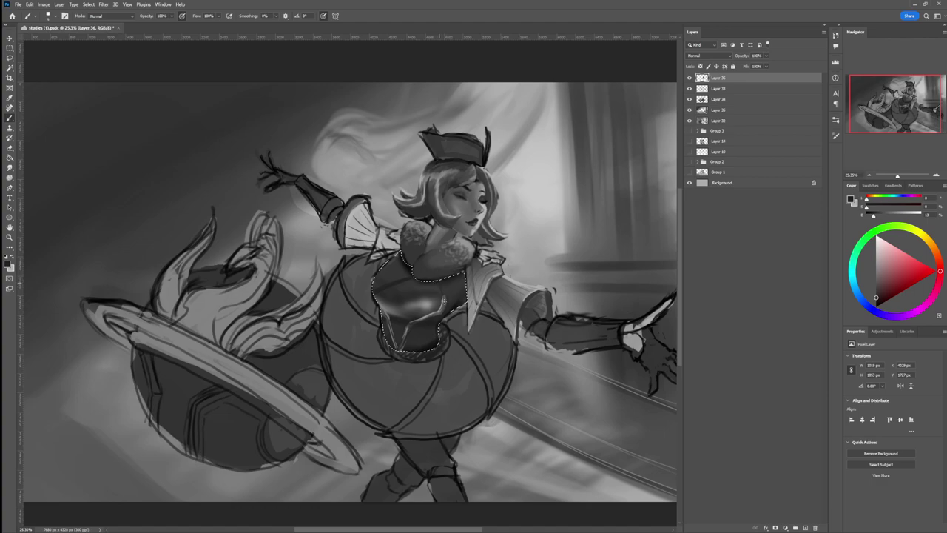
# Step: Paint a dark vertical panel on the bodice beside the light sleeve and add fine seam lines in a sampled grey
pyautogui.press(']')
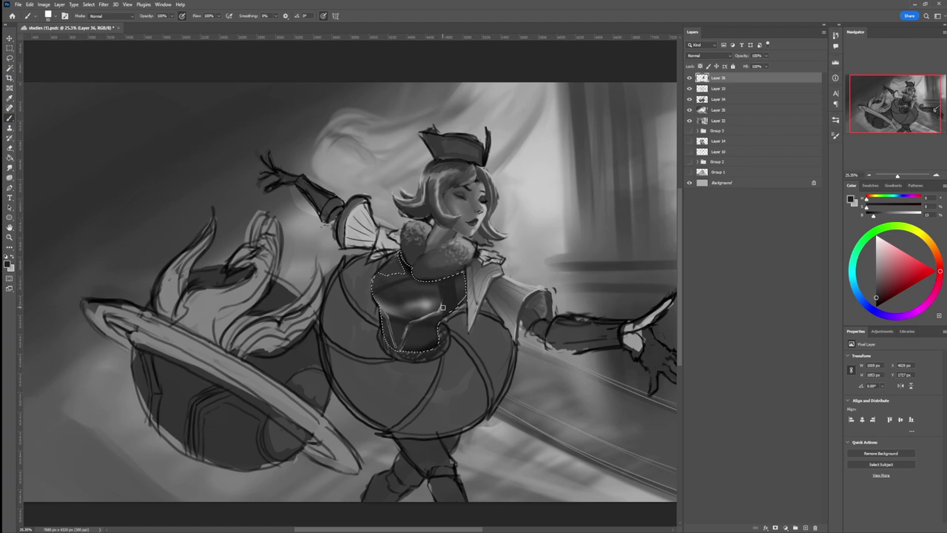
pyautogui.keyDown('alt'); pyautogui.click(439, 310); pyautogui.keyUp('alt')
pyautogui.press('[')
pyautogui.press('[')
pyautogui.press('[')
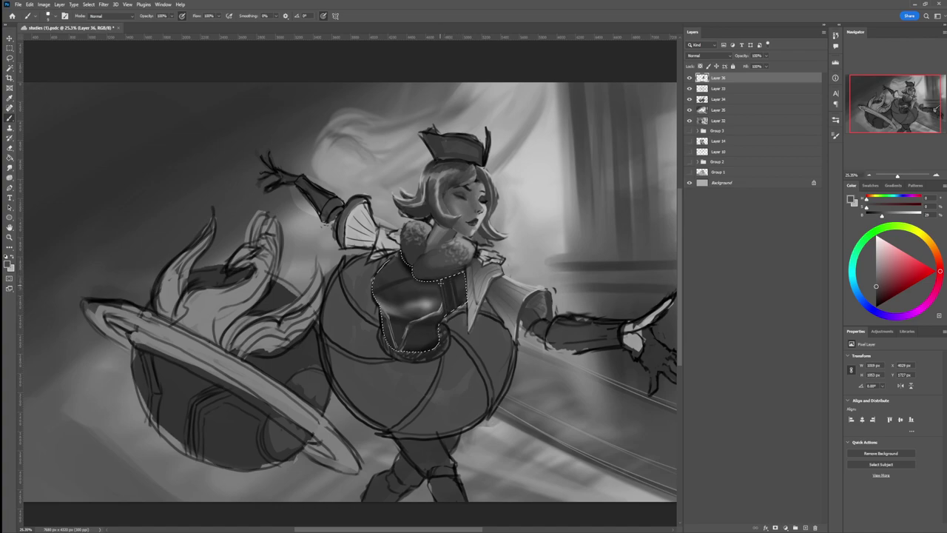
# Step: Pick a light grey and brush a soft highlight over the bodice's vertical side panel with a larger brush
pyautogui.press(']')
pyautogui.press(']')
pyautogui.press(']')
pyautogui.press(']')
pyautogui.click(876, 261)
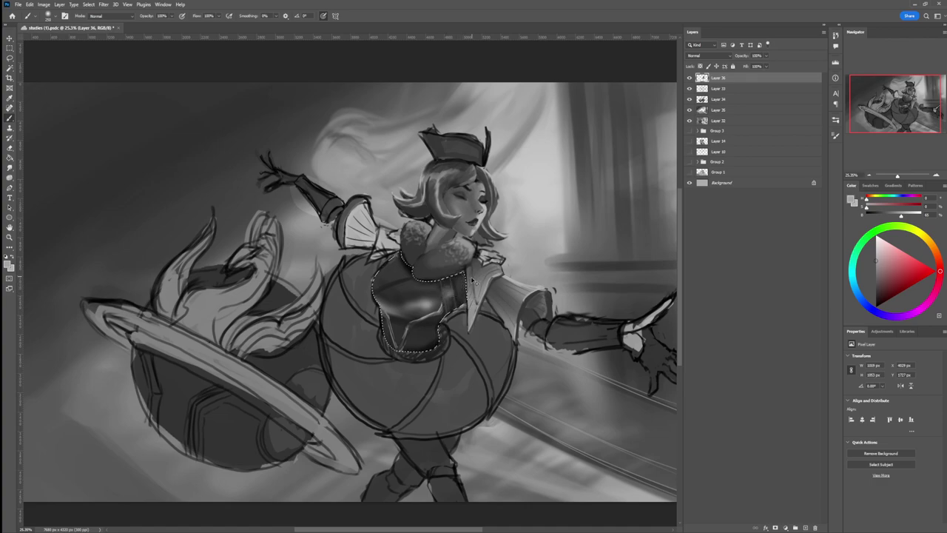
pyautogui.press(']')
pyautogui.press(']')
pyautogui.press(']')
pyautogui.press('[')
pyautogui.press('[')
pyautogui.press('[')
pyautogui.press(']')
pyautogui.press(']')
pyautogui.press(']')
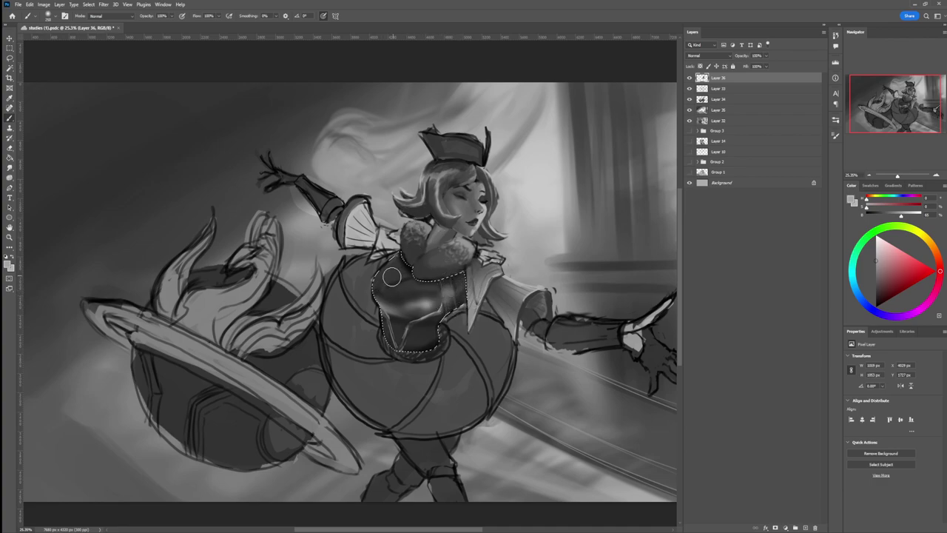
# Step: Refine the shading on the bodice's upper chest with a sampled dark grey and a much smaller brush
pyautogui.press('[')
pyautogui.press('[')
pyautogui.press('[')
pyautogui.press('[')
pyautogui.keyDown('alt'); pyautogui.click(398, 280); pyautogui.keyUp('alt')
pyautogui.press('[')
pyautogui.press('[')
pyautogui.press('[')
pyautogui.press('[')
pyautogui.press('[')
pyautogui.press('[')
pyautogui.press('[')
pyautogui.press('[')
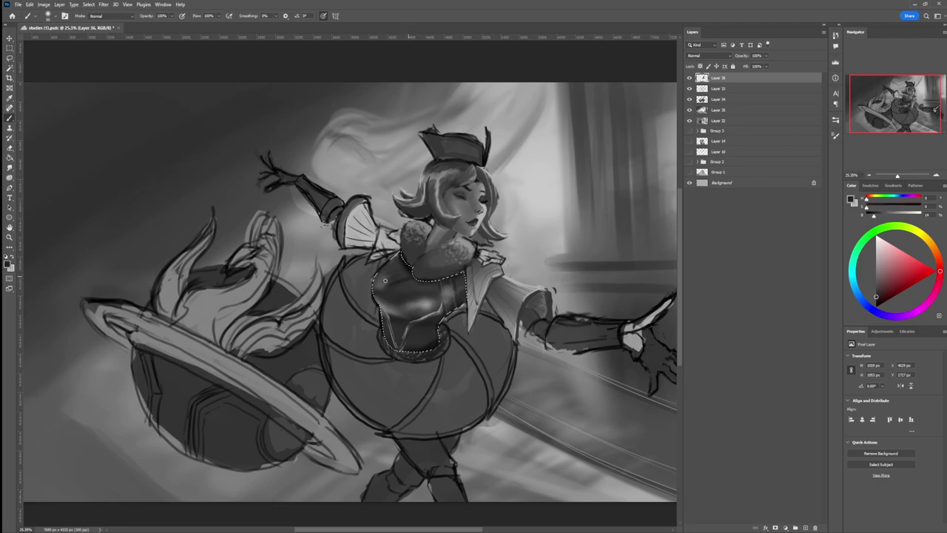
# Step: Pick a darker grey and paint fold shadows across the upper chest, varying the brush size
pyautogui.click(876, 301)
pyautogui.press(']')
pyautogui.press(']')
pyautogui.press(']')
pyautogui.press(']')
pyautogui.press(']')
pyautogui.press(']')
pyautogui.press('[')
pyautogui.press('[')
pyautogui.press('[')
pyautogui.press('[')
pyautogui.press('[')
pyautogui.press('[')
# Step: Add a mid-grey light along the bodice's lower side edge and blend it into the area below the trim with dark greys
pyautogui.keyDown('alt'); pyautogui.click(437, 307); pyautogui.keyUp('alt')
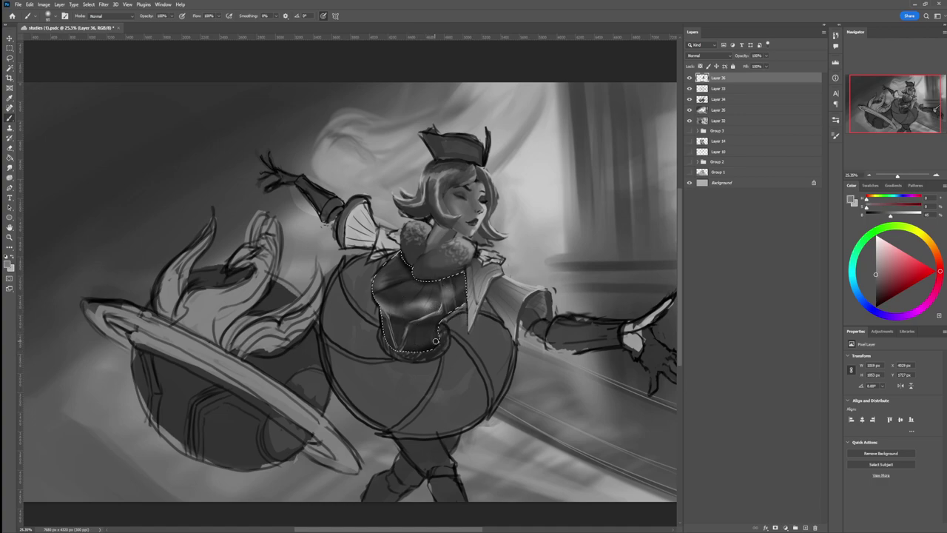
pyautogui.moveTo(438, 325)
pyautogui.mouseDown()
pyautogui.moveTo(443, 342)
pyautogui.moveTo(437, 329)
pyautogui.moveTo(440, 352)
pyautogui.moveTo(433, 348)
pyautogui.mouseUp()
pyautogui.keyDown('alt'); pyautogui.click(421, 338); pyautogui.keyUp('alt')
pyautogui.moveTo(424, 353); pyautogui.dragTo(441, 335)
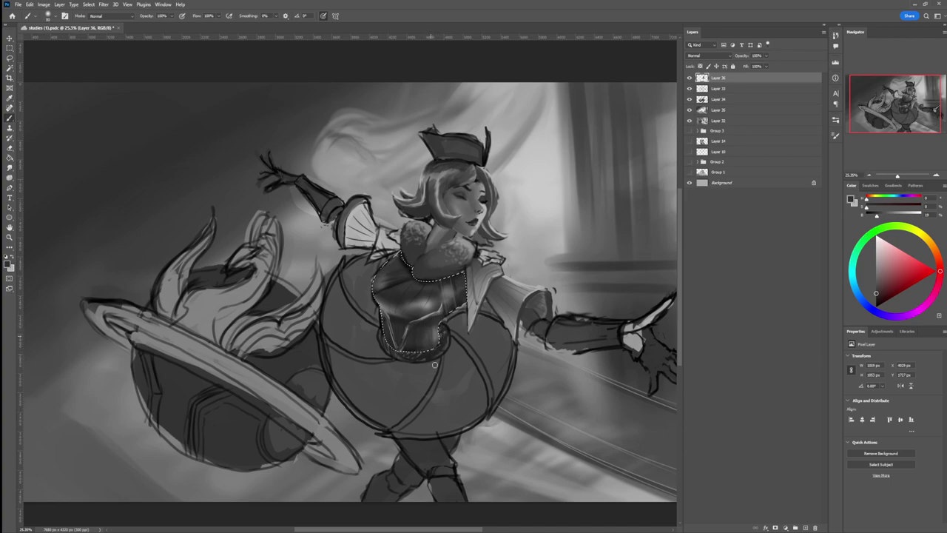
pyautogui.click(875, 297)
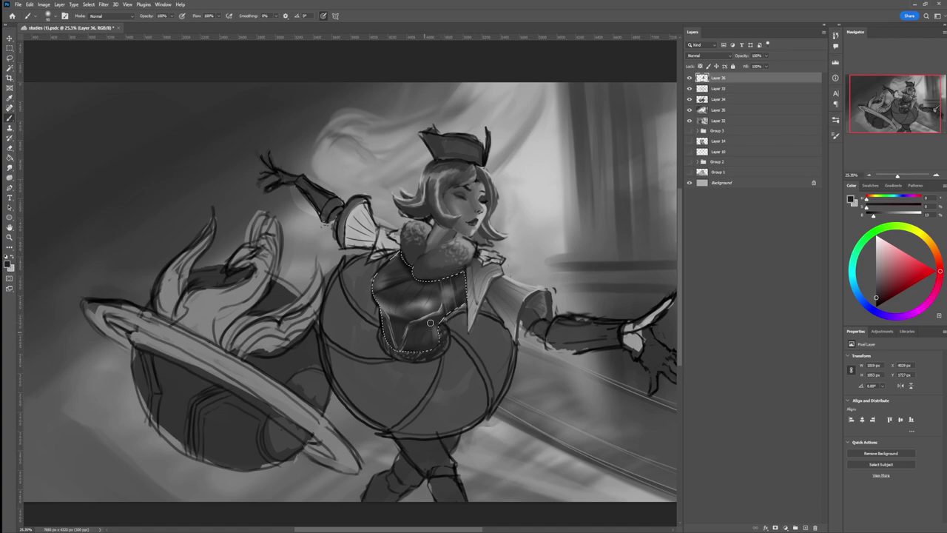
pyautogui.click(876, 300)
# Step: Clear the bodice selection and lasso the round balloon skirt, following the bodice's lower edge
pyautogui.press('z')
pyautogui.moveTo(407, 321); pyautogui.dragTo(370, 322)
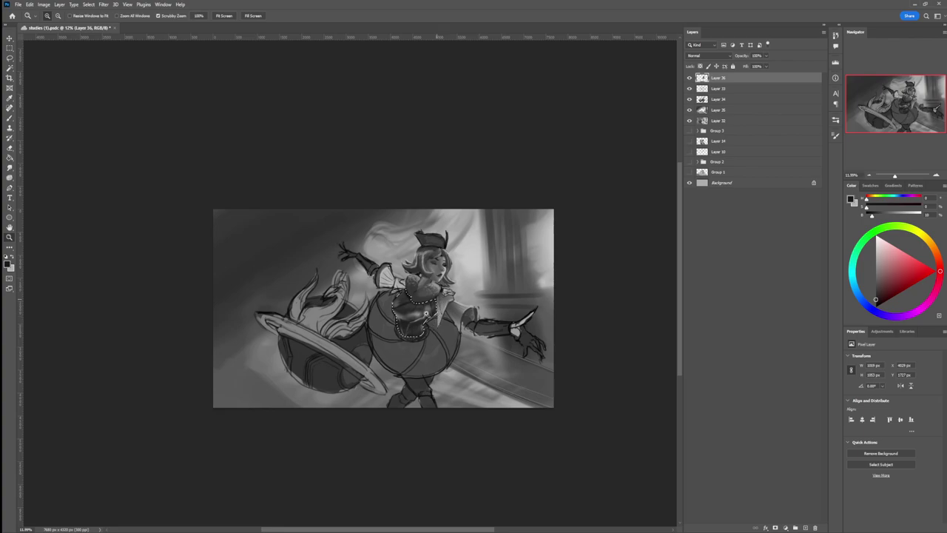
pyautogui.click(412, 329)
pyautogui.press('l')
pyautogui.press('z')
pyautogui.moveTo(419, 352); pyautogui.dragTo(385, 352)
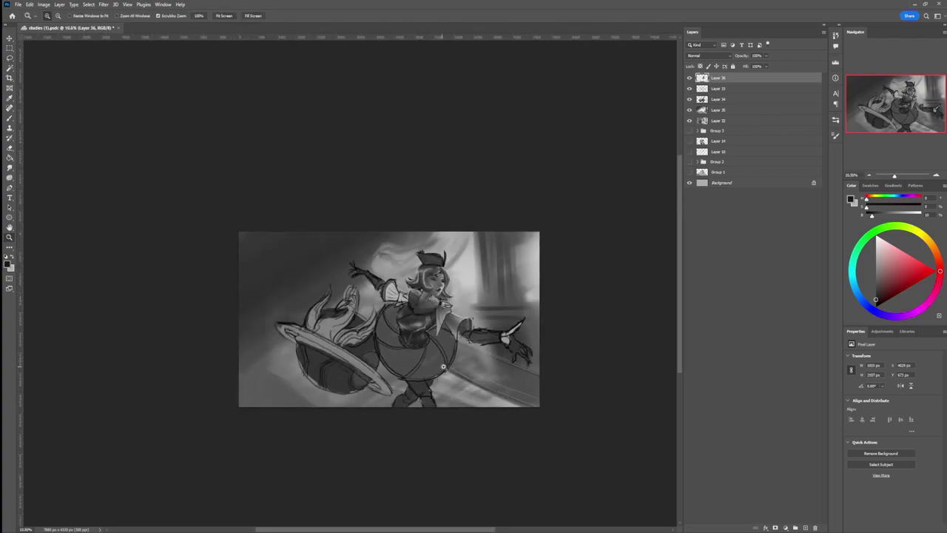
pyautogui.moveTo(424, 377)
pyautogui.mouseDown()
pyautogui.moveTo(439, 380)
pyautogui.moveTo(428, 353)
pyautogui.mouseUp()
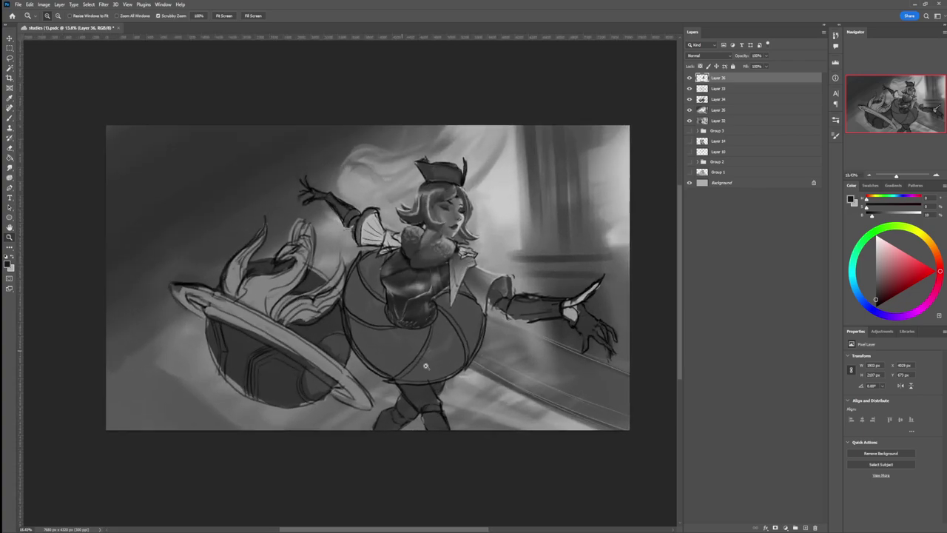
pyautogui.press('l')
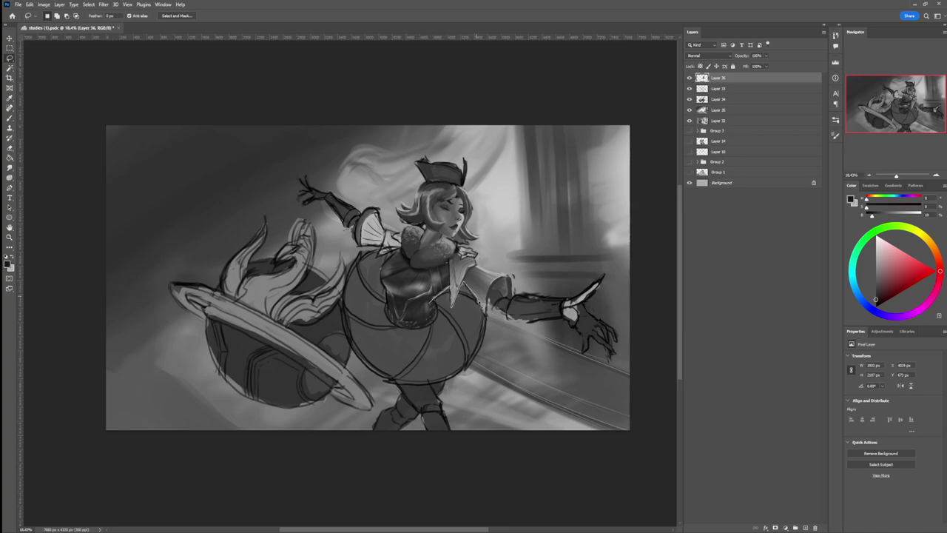
pyautogui.moveTo(478, 365)
pyautogui.mouseDown()
pyautogui.moveTo(448, 379)
pyautogui.moveTo(386, 380)
pyautogui.moveTo(354, 351)
pyautogui.moveTo(352, 269)
pyautogui.moveTo(363, 253)
pyautogui.moveTo(396, 256)
pyautogui.moveTo(384, 278)
pyautogui.moveTo(393, 320)
pyautogui.moveTo(423, 326)
pyautogui.moveTo(437, 310)
pyautogui.mouseUp()
# Step: Pick a light grey and brush soft light onto both upper sides of the selected skirt with a large brush
pyautogui.press('b')
pyautogui.click(865, 252)
pyautogui.moveTo(865, 253); pyautogui.dragTo(866, 254)
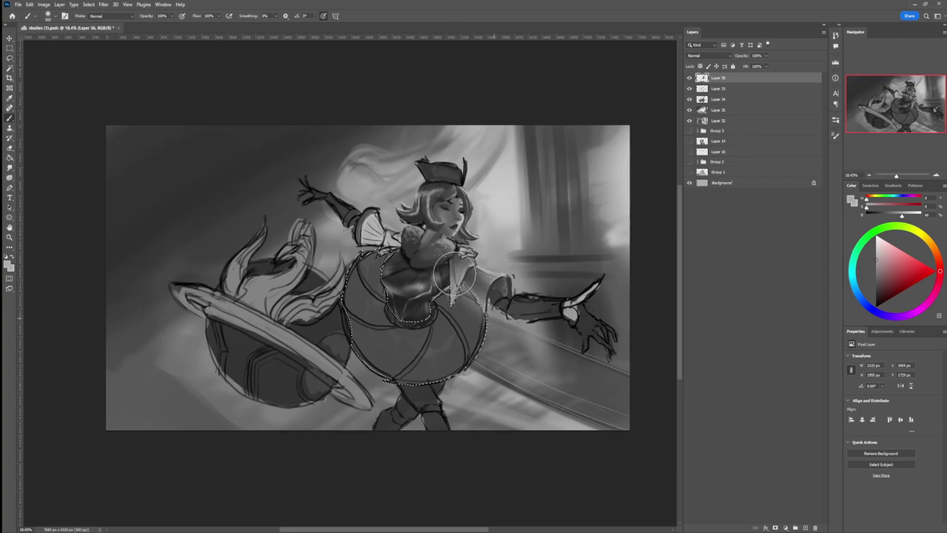
pyautogui.moveTo(452, 285); pyautogui.dragTo(470, 310)
pyautogui.press('[')
pyautogui.moveTo(374, 259)
pyautogui.mouseDown()
pyautogui.moveTo(383, 259)
pyautogui.moveTo(374, 243)
pyautogui.moveTo(385, 278)
pyautogui.mouseUp()
pyautogui.press(']')
pyautogui.press(']')
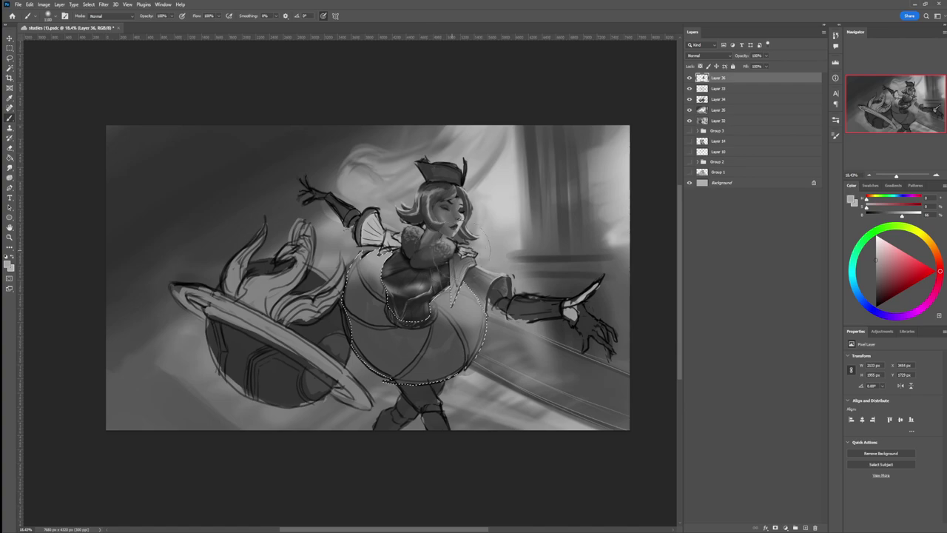
# Step: Pick a dark grey and paint over the sketch lines on the lower skirt with a smaller brush
pyautogui.click(875, 272)
pyautogui.click(876, 285)
pyautogui.press('[')
pyautogui.press('[')
pyautogui.press('[')
pyautogui.press('[')
pyautogui.press('[')
pyautogui.press('[')
pyautogui.press('[')
pyautogui.press('[')
pyautogui.press('[')
pyautogui.press('[')
pyautogui.press('[')
pyautogui.press('[')
pyautogui.click(876, 296)
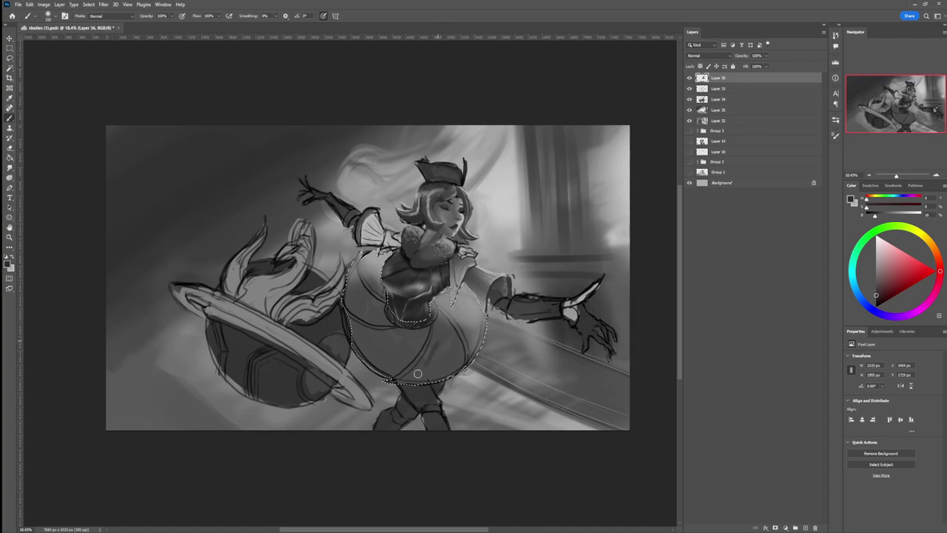
pyautogui.moveTo(435, 341); pyautogui.dragTo(421, 373)
pyautogui.moveTo(437, 324); pyautogui.dragTo(431, 373)
pyautogui.press(']')
pyautogui.press(']')
pyautogui.moveTo(441, 337)
pyautogui.mouseDown()
pyautogui.moveTo(436, 313)
pyautogui.moveTo(449, 354)
pyautogui.moveTo(428, 381)
pyautogui.moveTo(441, 348)
pyautogui.moveTo(472, 356)
pyautogui.moveTo(465, 330)
pyautogui.moveTo(426, 377)
pyautogui.moveTo(420, 349)
pyautogui.moveTo(402, 351)
pyautogui.moveTo(424, 335)
pyautogui.moveTo(392, 366)
pyautogui.moveTo(378, 362)
pyautogui.moveTo(397, 334)
pyautogui.moveTo(369, 338)
pyautogui.mouseUp()
# Step: Darken the skirt's upper side nearest the ringed planet with a larger soft brush
pyautogui.press(']')
pyautogui.press(']')
pyautogui.press(']')
pyautogui.press(']')
pyautogui.press(']')
pyautogui.moveTo(353, 289)
pyautogui.mouseDown()
pyautogui.moveTo(372, 312)
pyautogui.moveTo(340, 288)
pyautogui.moveTo(384, 322)
pyautogui.moveTo(347, 274)
pyautogui.moveTo(350, 262)
pyautogui.moveTo(370, 268)
pyautogui.moveTo(380, 290)
pyautogui.mouseUp()
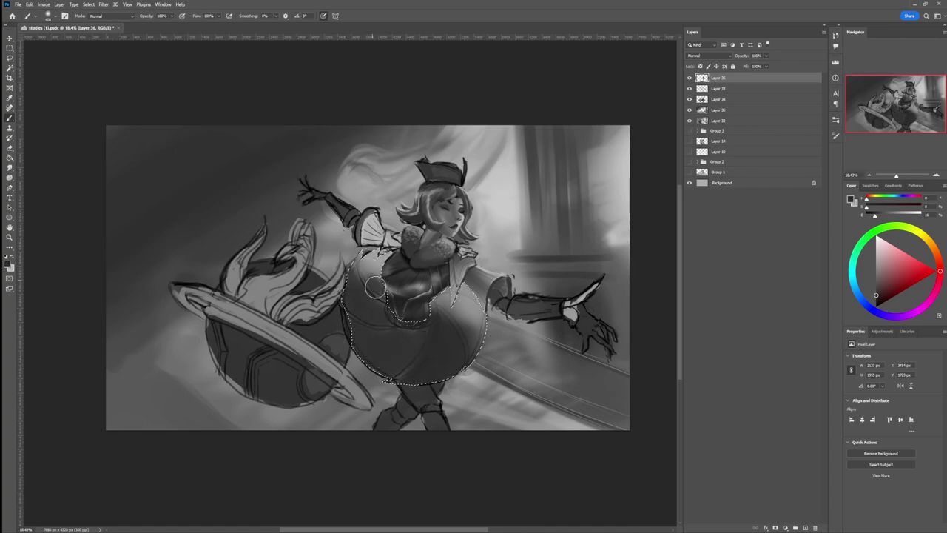
# Step: Pick a mid grey, choose a different brush preset, and paint the curved seam bands and hem of the skirt
pyautogui.click(876, 279)
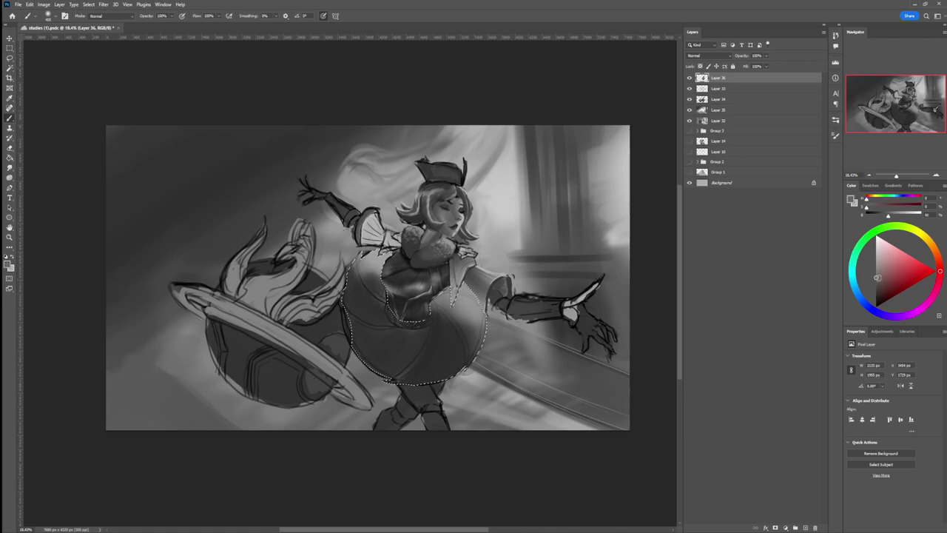
pyautogui.rightClick(449, 287)
pyautogui.click(571, 309)
pyautogui.click(464, 307)
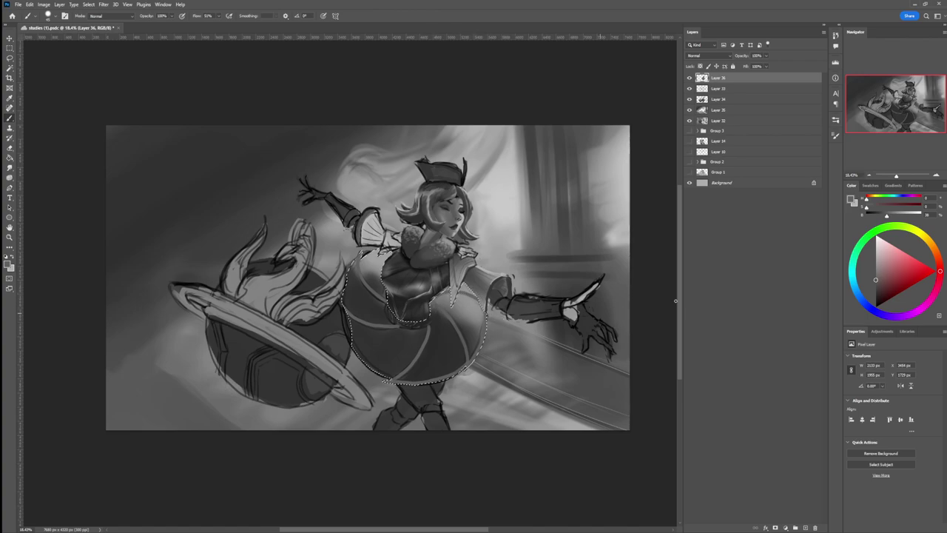
# Step: Thin and sharpen the skirt's seam bands with dark and sampled greys
pyautogui.click(876, 287)
pyautogui.keyDown('alt'); pyautogui.click(431, 325); pyautogui.keyUp('alt')
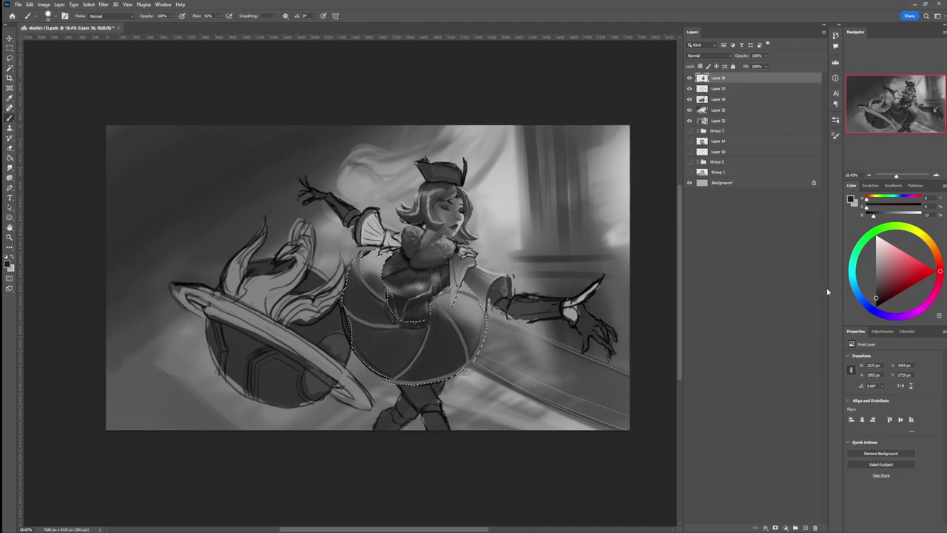
pyautogui.keyDown('alt'); pyautogui.click(518, 329); pyautogui.keyUp('alt')
# Step: Shade the skirt panels with soft light patches in a sampled grey and a larger brush, deepening the darks between them
pyautogui.keyDown('alt'); pyautogui.click(371, 320); pyautogui.keyUp('alt')
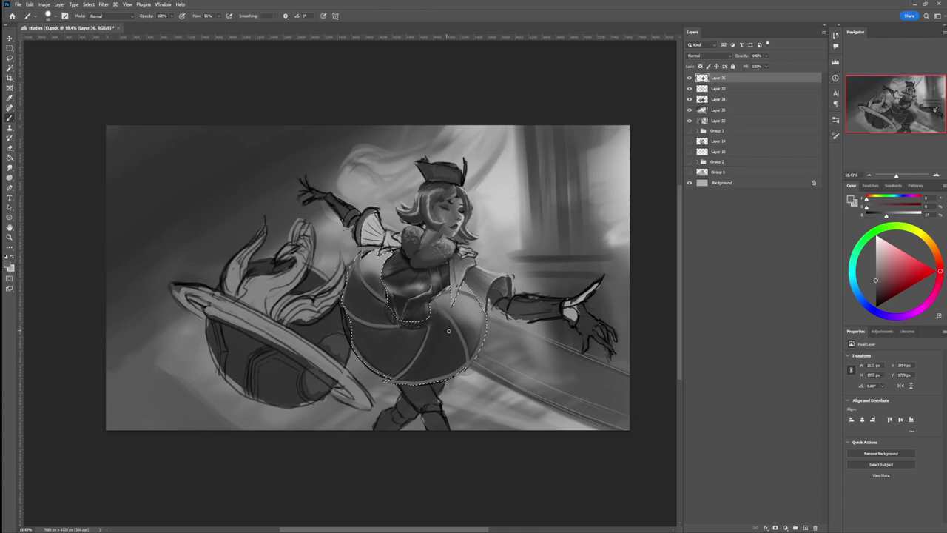
pyautogui.press(']')
pyautogui.press(']')
pyautogui.press(']')
pyautogui.press(']')
pyautogui.press(']')
pyautogui.press(']')
pyautogui.press(']')
pyautogui.press(']')
pyautogui.press(']')
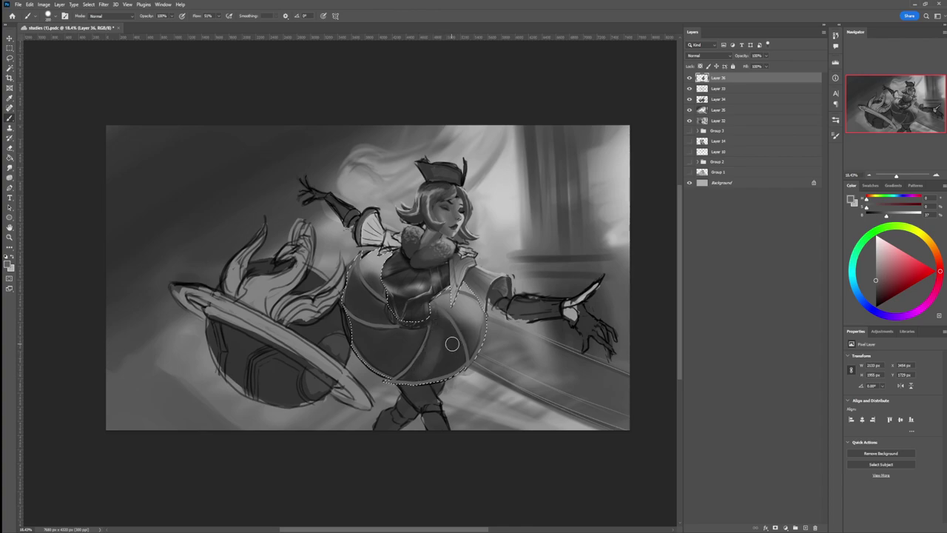
pyautogui.press(']')
pyautogui.press(']')
pyautogui.press(']')
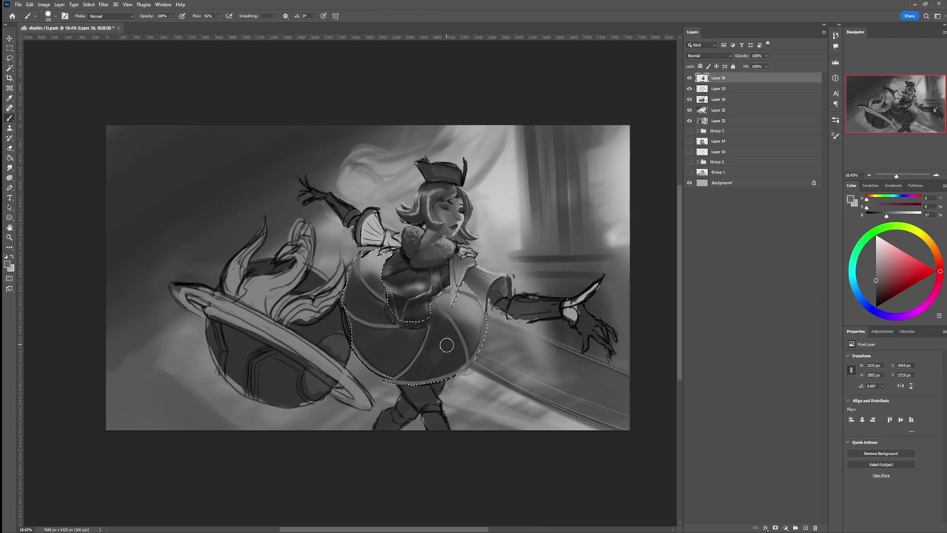
pyautogui.press('[')
pyautogui.press('[')
pyautogui.press('[')
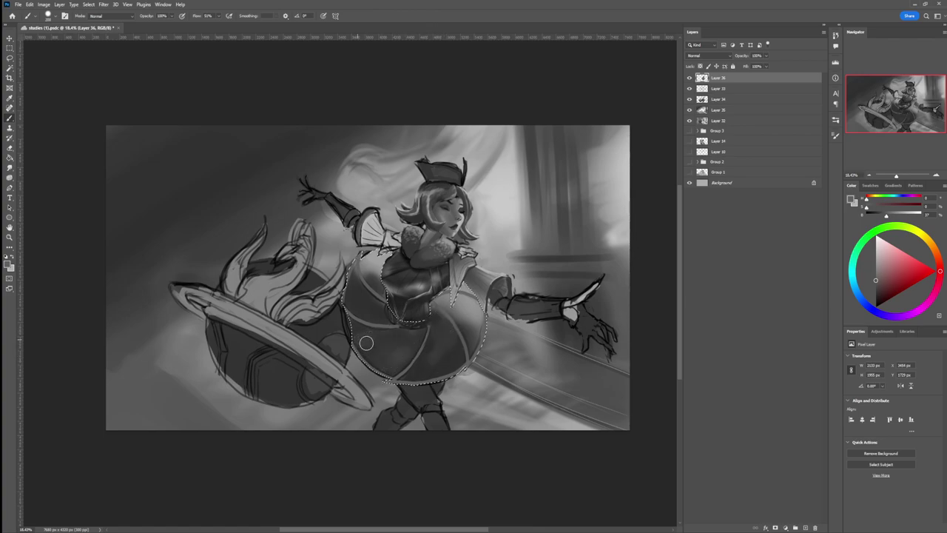
pyautogui.press('d')
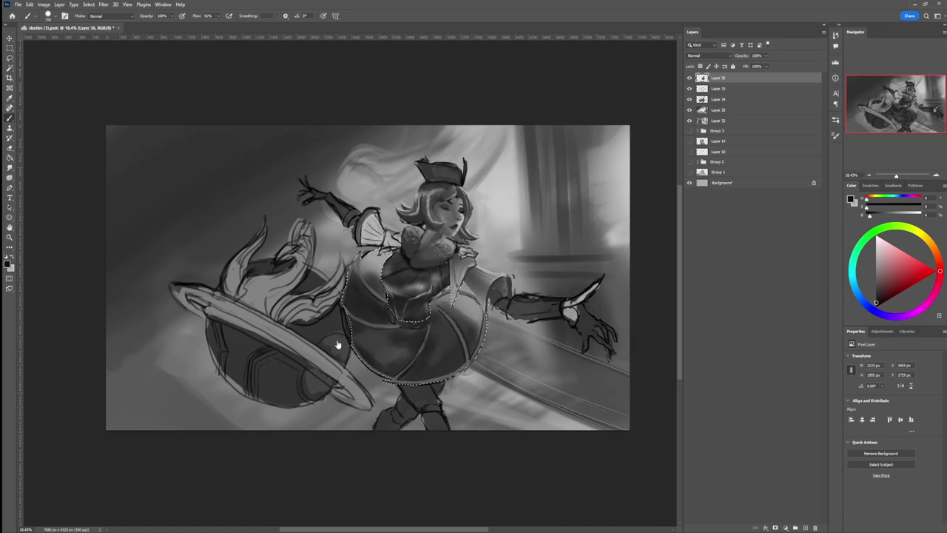
# Step: Refine the skirt's seam bands just below the waist with a sampled grey and a smaller brush
pyautogui.press('z')
pyautogui.moveTo(375, 344); pyautogui.dragTo(444, 343)
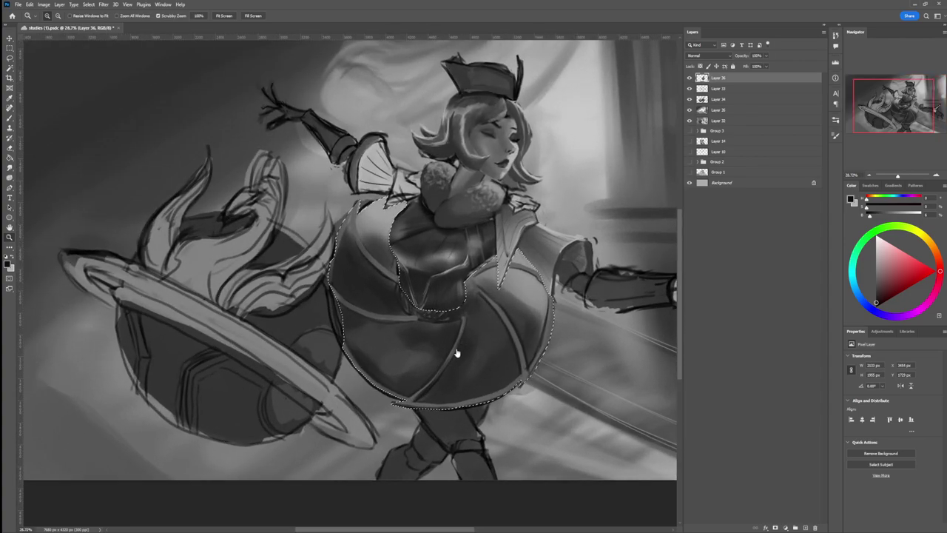
pyautogui.press('b')
pyautogui.keyDown('alt'); pyautogui.click(414, 323); pyautogui.keyUp('alt')
pyautogui.press('[')
pyautogui.press('[')
pyautogui.press('[')
pyautogui.press('[')
pyautogui.press('[')
pyautogui.press('[')
pyautogui.moveTo(385, 318); pyautogui.dragTo(419, 319)
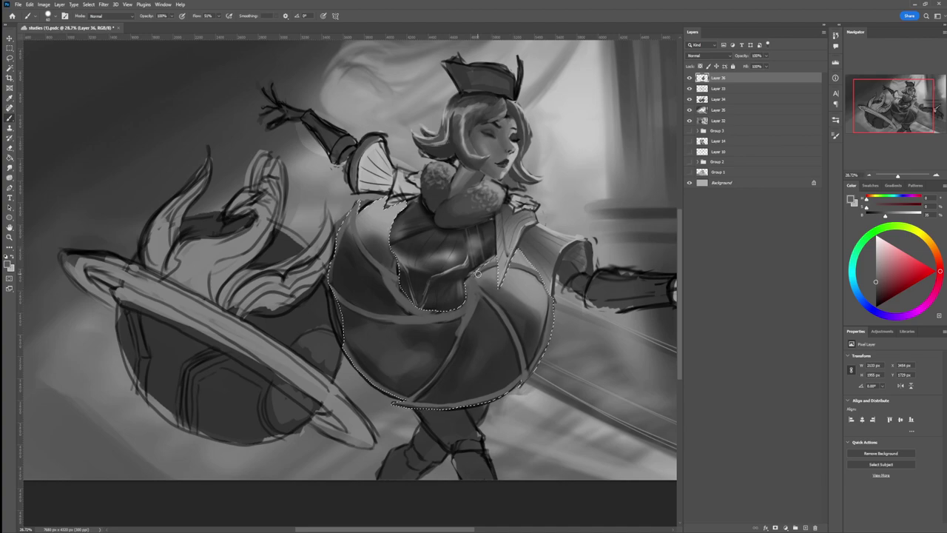
# Step: Restore the skirt selection and darken the edge of the seam band beside the waist with black
pyautogui.press('z')
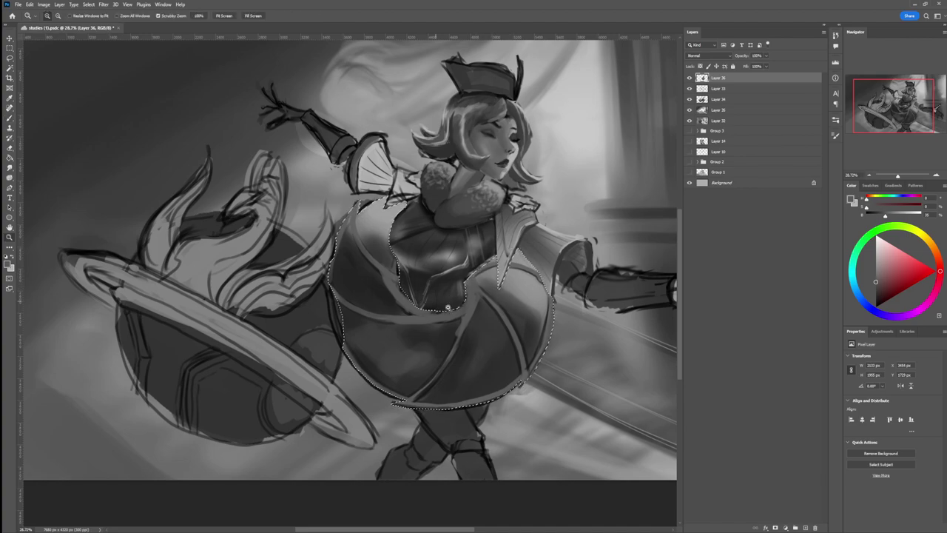
pyautogui.moveTo(453, 309); pyautogui.dragTo(403, 300)
pyautogui.scroll(3, 454, 316)
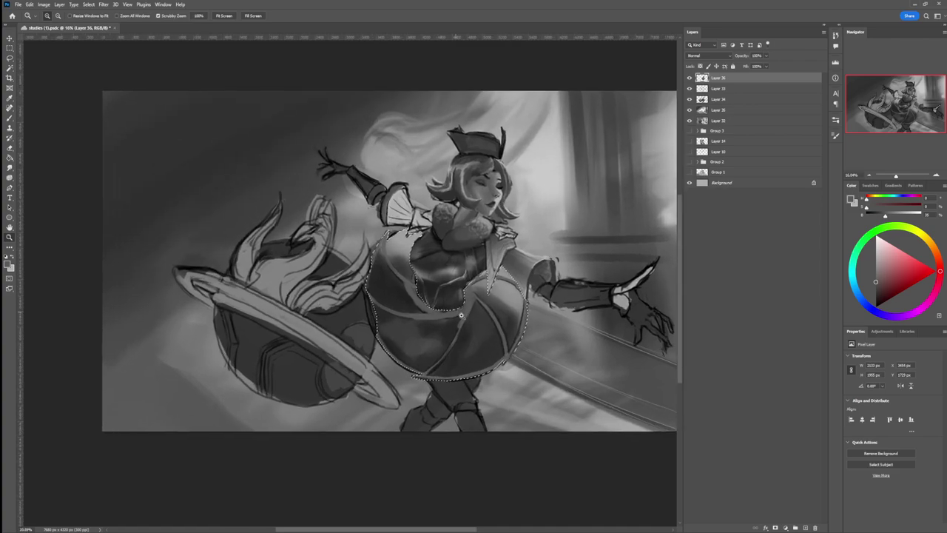
pyautogui.hotkey('ctrl', 'd')
pyautogui.press('l')
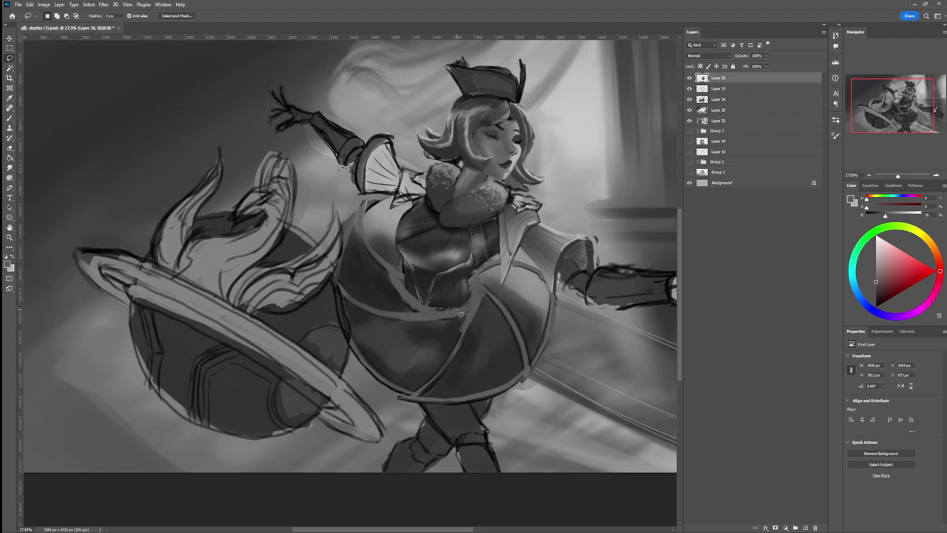
pyautogui.press('b')
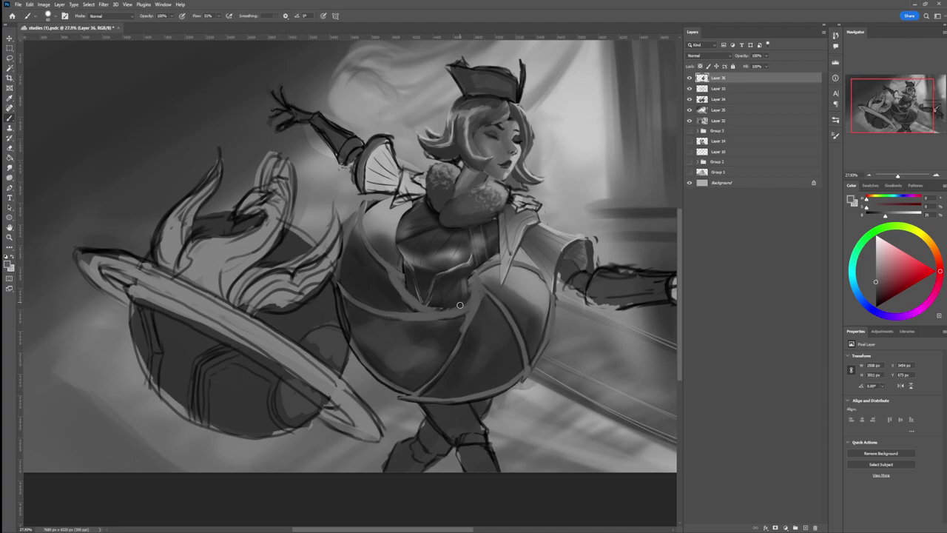
pyautogui.hotkey('ctrl', 'shift', 'd')
pyautogui.press('d')
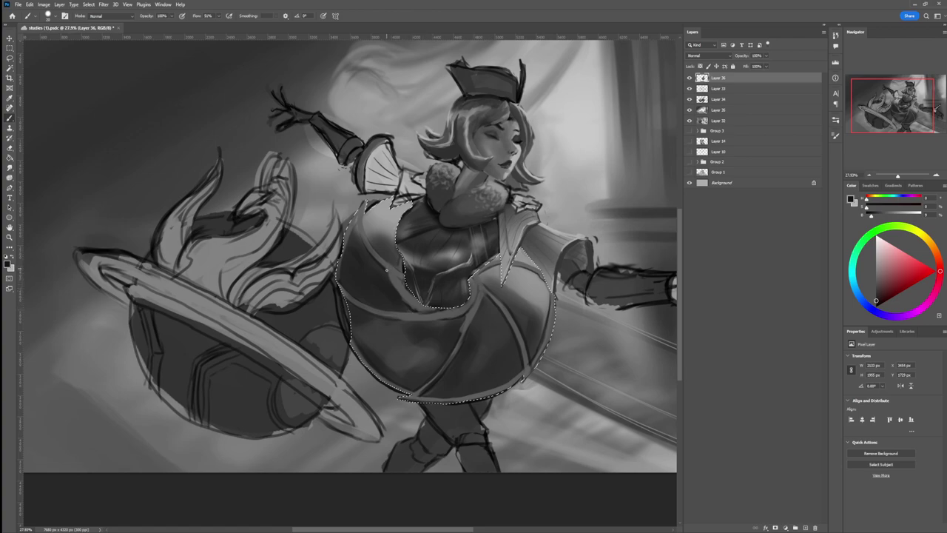
pyautogui.moveTo(394, 283); pyautogui.dragTo(415, 307)
# Step: Pick a light grey of 66% brightness, choose a softer brush preset, and highlight the skirt's seam bands and hem with small brush sizes
pyautogui.click(875, 259)
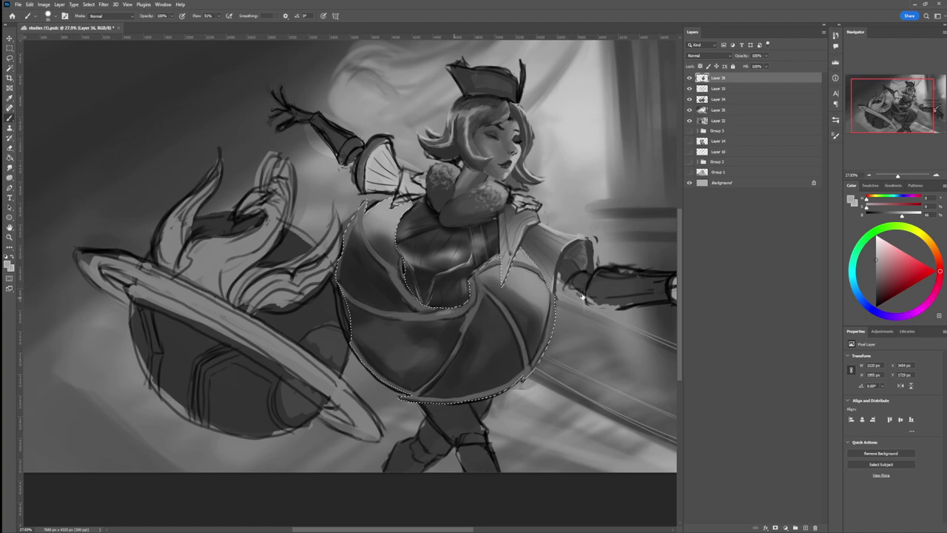
pyautogui.click(643, 308)
pyautogui.press('[')
pyautogui.press('[')
pyautogui.press('[')
pyautogui.press('[')
pyautogui.press('[')
pyautogui.press('[')
pyautogui.press('[')
pyautogui.press('[')
pyautogui.press('[')
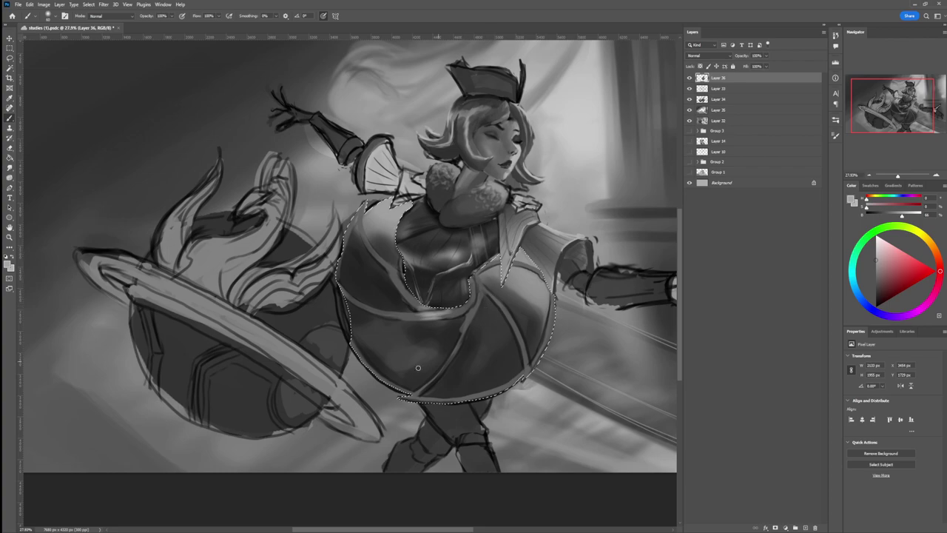
pyautogui.moveTo(415, 399); pyautogui.dragTo(448, 400)
pyautogui.press(']')
pyautogui.press(']')
pyautogui.moveTo(512, 319); pyautogui.dragTo(507, 313)
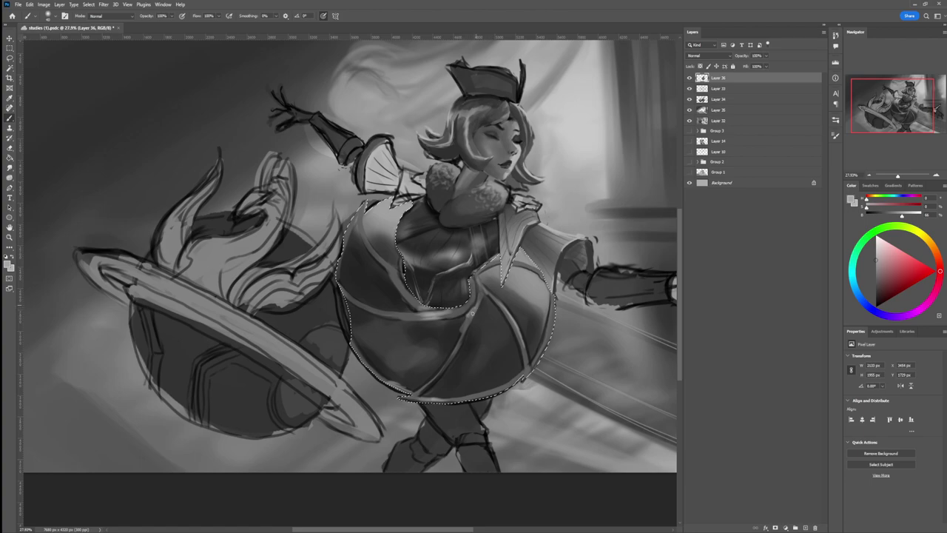
# Step: Brighten the seam-band highlights just below the waist with a grey of 78% brightness, and clear the selection
pyautogui.click(876, 251)
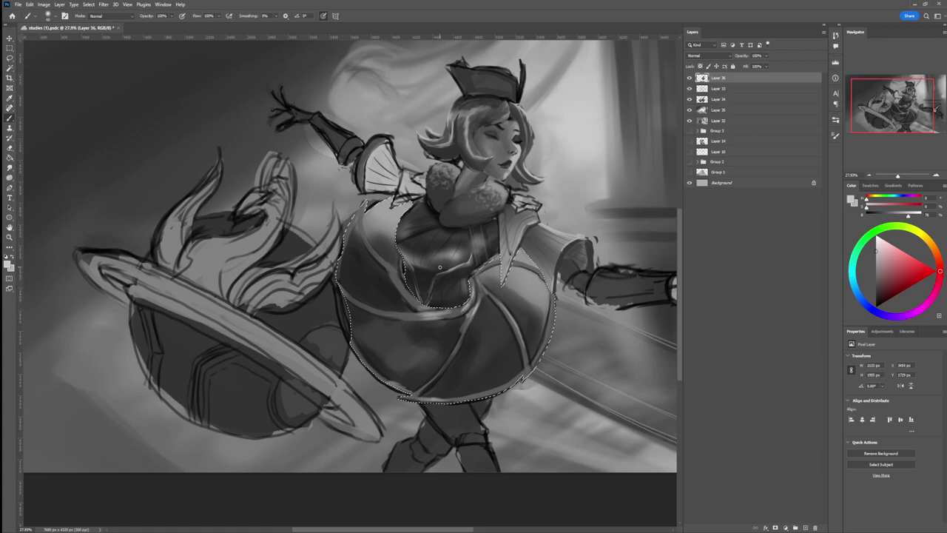
pyautogui.press('l')
pyautogui.hotkey('ctrl', 'd')
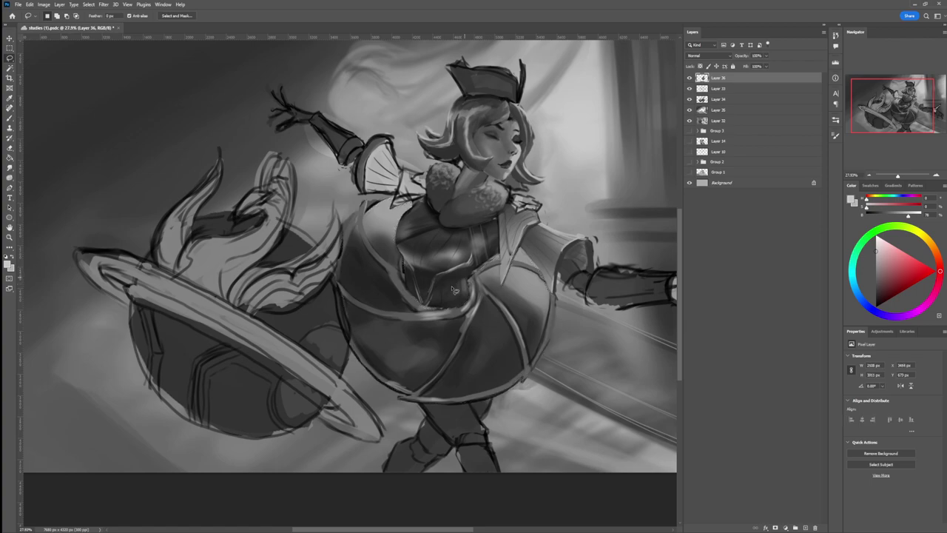
pyautogui.moveTo(449, 289); pyautogui.dragTo(423, 294)
pyautogui.moveTo(514, 315); pyautogui.dragTo(503, 280)
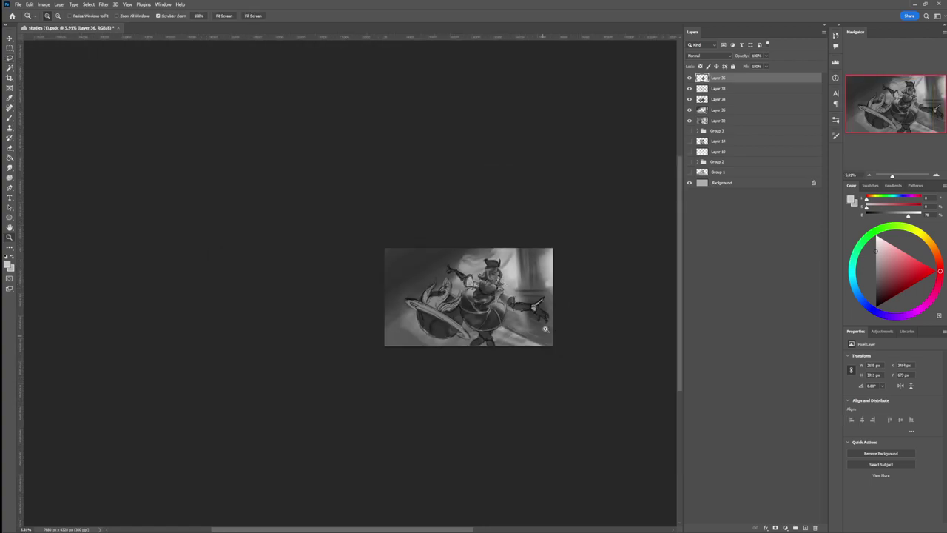
pyautogui.scroll(3, 544, 332)
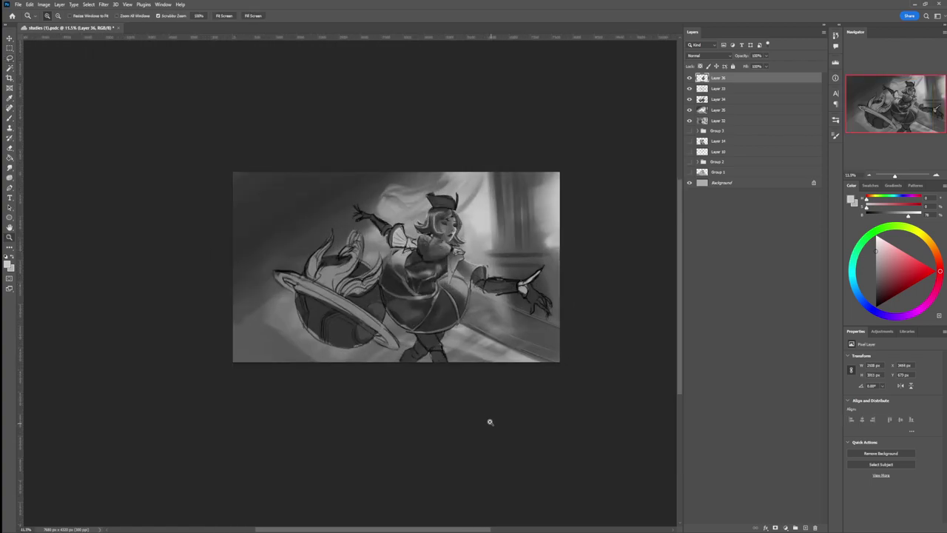
pyautogui.scroll(-1, 492, 423)
pyautogui.scroll(5, 533, 296)
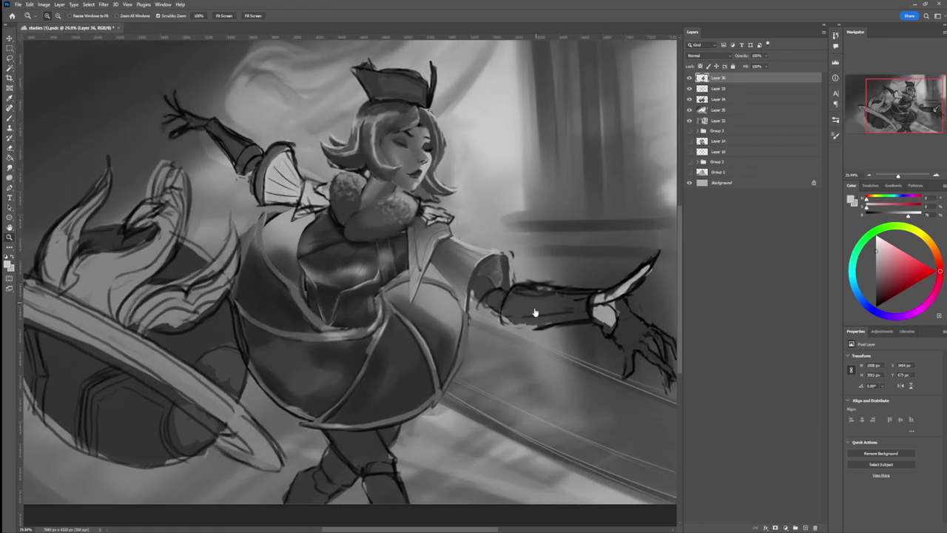
# Step: Outline the elbow area inside the outstretched arm's sleeve opening and cover its sketch lines with larger strokes of dark grey
pyautogui.press('l')
pyautogui.moveTo(500, 293)
pyautogui.mouseDown()
pyautogui.moveTo(500, 319)
pyautogui.moveTo(518, 294)
pyautogui.moveTo(510, 288)
pyautogui.moveTo(494, 318)
pyautogui.moveTo(491, 292)
pyautogui.mouseUp()
pyautogui.press('b')
pyautogui.press(']')
pyautogui.press(']')
pyautogui.press(']')
pyautogui.press(']')
pyautogui.press(']')
pyautogui.moveTo(884, 282); pyautogui.dragTo(869, 282)
pyautogui.moveTo(506, 319); pyautogui.dragTo(481, 298)
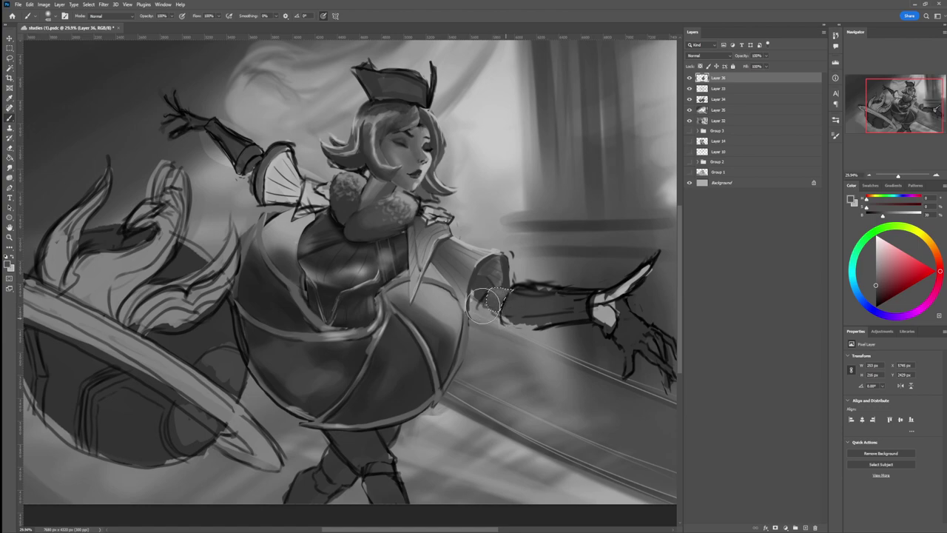
pyautogui.moveTo(876, 291); pyautogui.dragTo(869, 301)
pyautogui.moveTo(495, 315)
pyautogui.mouseDown()
pyautogui.moveTo(488, 283)
pyautogui.moveTo(506, 315)
pyautogui.moveTo(486, 309)
pyautogui.moveTo(530, 285)
pyautogui.moveTo(511, 272)
pyautogui.moveTo(503, 321)
pyautogui.moveTo(518, 289)
pyautogui.moveTo(535, 284)
pyautogui.moveTo(607, 293)
pyautogui.moveTo(595, 328)
pyautogui.moveTo(524, 326)
pyautogui.mouseUp()
# Step: Outline the forearm of the outstretched glove and block it in with a sampled dark grey and a larger brush
pyautogui.press('l')
pyautogui.hotkey('ctrl', 'd')
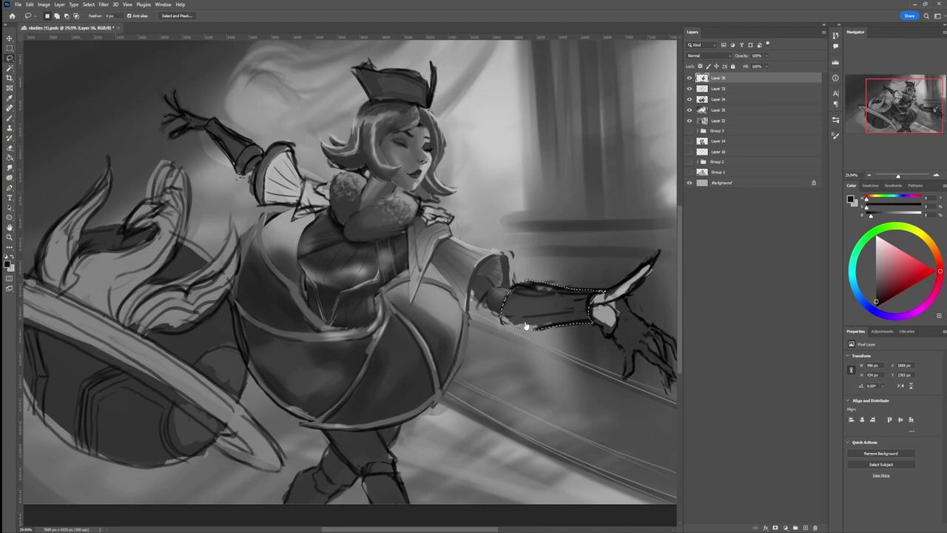
pyautogui.press('b')
pyautogui.keyDown('alt'); pyautogui.click(531, 315); pyautogui.keyUp('alt')
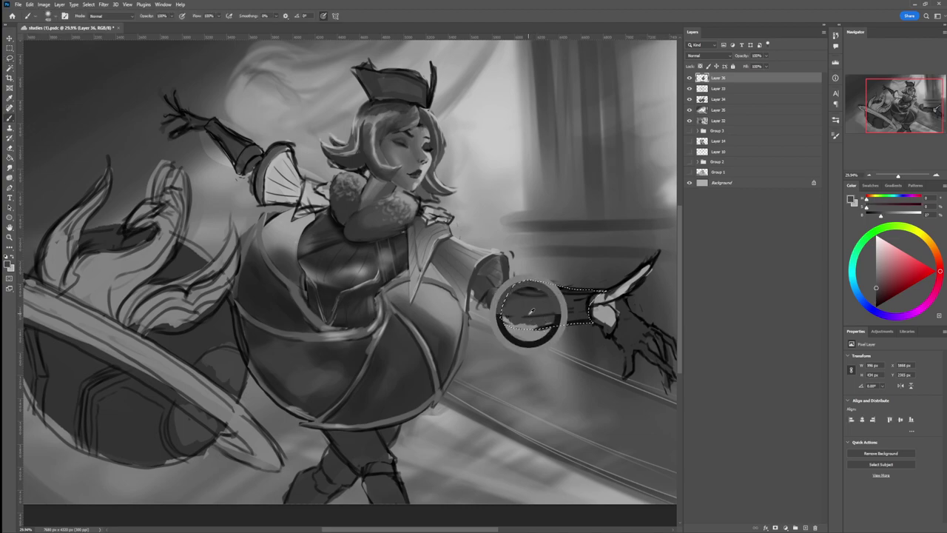
pyautogui.press(']')
pyautogui.press(']')
pyautogui.press(']')
pyautogui.press(']')
pyautogui.press(']')
pyautogui.press(']')
pyautogui.moveTo(551, 326)
pyautogui.mouseDown()
pyautogui.moveTo(501, 330)
pyautogui.moveTo(581, 336)
pyautogui.moveTo(506, 344)
pyautogui.moveTo(577, 312)
pyautogui.moveTo(537, 326)
pyautogui.moveTo(573, 328)
pyautogui.moveTo(618, 288)
pyautogui.mouseUp()
# Step: Shade the glove's forearm from the wrist along its underside with a darker sampled grey and an enlarged brush
pyautogui.keyDown('alt'); pyautogui.click(614, 289); pyautogui.keyUp('alt')
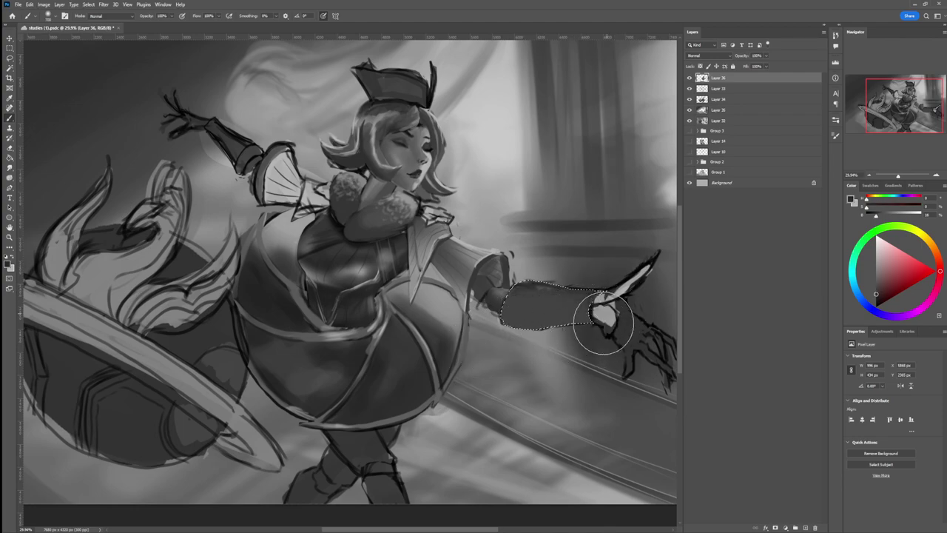
pyautogui.press(']')
pyautogui.press(']')
pyautogui.press(']')
pyautogui.press(']')
pyautogui.press(']')
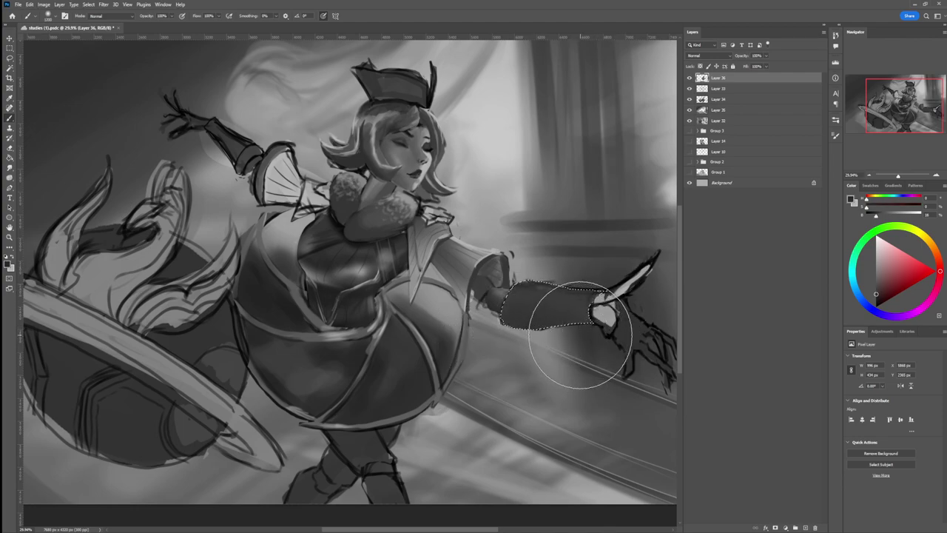
pyautogui.moveTo(595, 332)
pyautogui.mouseDown()
pyautogui.moveTo(526, 313)
pyautogui.moveTo(576, 312)
pyautogui.moveTo(521, 306)
pyautogui.mouseUp()
# Step: Add a soft highlight along the forearm's upper edge with a grey of 68% brightness, undoing and repainting it once
pyautogui.click(876, 258)
pyautogui.press('[')
pyautogui.press('[')
pyautogui.press('[')
pyautogui.press('[')
pyautogui.press('[')
pyautogui.press('[')
pyautogui.press('[')
pyautogui.press('[')
pyautogui.press('[')
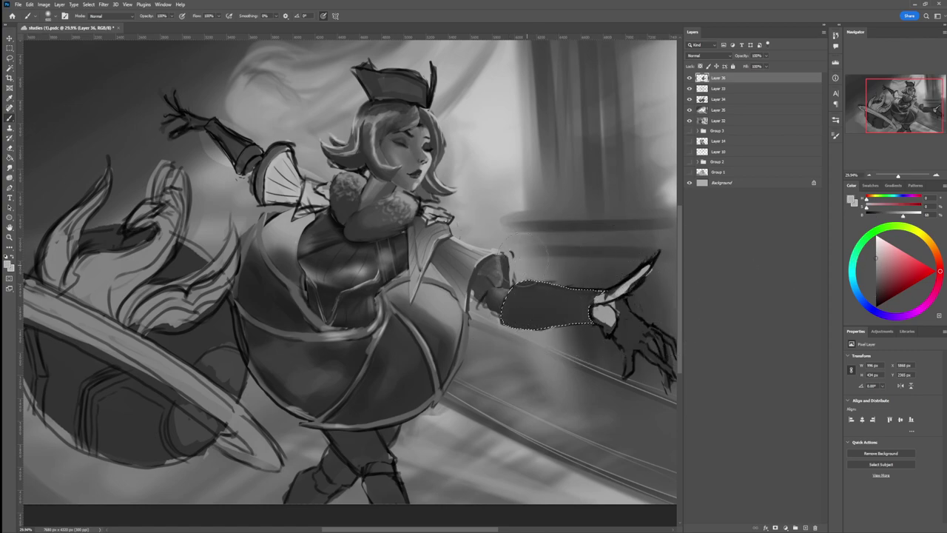
pyautogui.moveTo(516, 287); pyautogui.dragTo(597, 280)
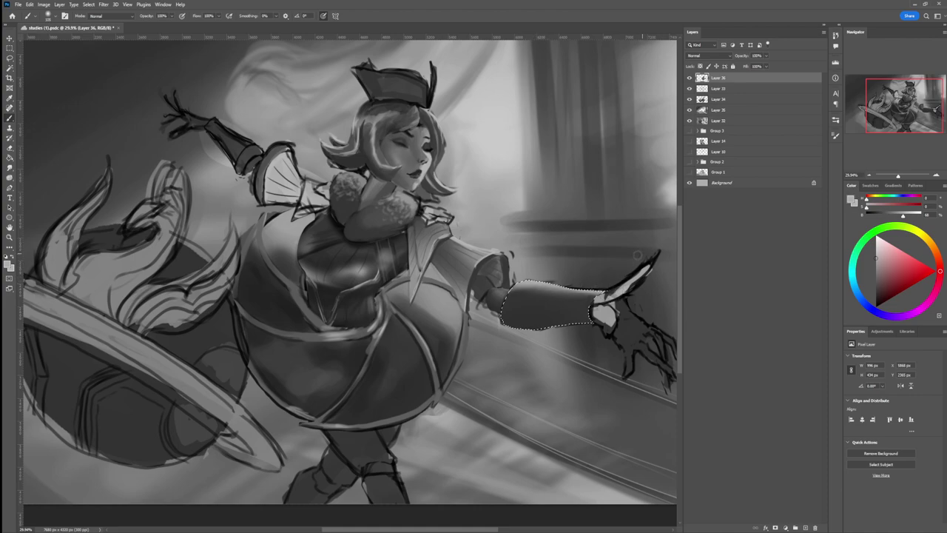
pyautogui.hotkey('ctrl', 'z')
pyautogui.moveTo(520, 283)
pyautogui.mouseDown()
pyautogui.moveTo(507, 288)
pyautogui.moveTo(571, 288)
pyautogui.mouseUp()
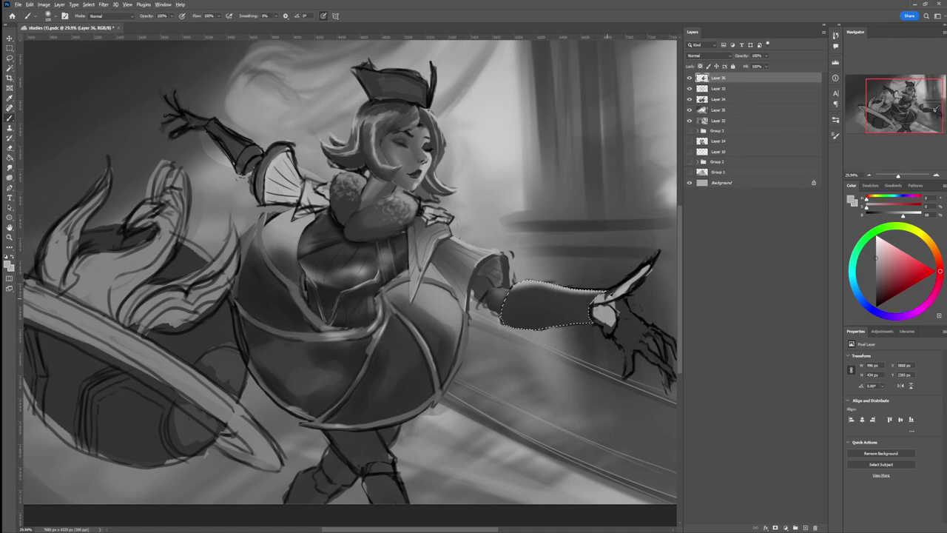
# Step: Sample a light grey, choose the lower-flow brush preset, and paint a thin seam band along the middle of the glove's forearm
pyautogui.keyDown('alt'); pyautogui.click(614, 296); pyautogui.keyUp('alt')
pyautogui.hotkey('shift', '5')
pyautogui.press('[')
pyautogui.press('[')
pyautogui.press('[')
pyautogui.press('[')
pyautogui.press('[')
pyautogui.press('[')
pyautogui.moveTo(594, 305); pyautogui.dragTo(506, 298)
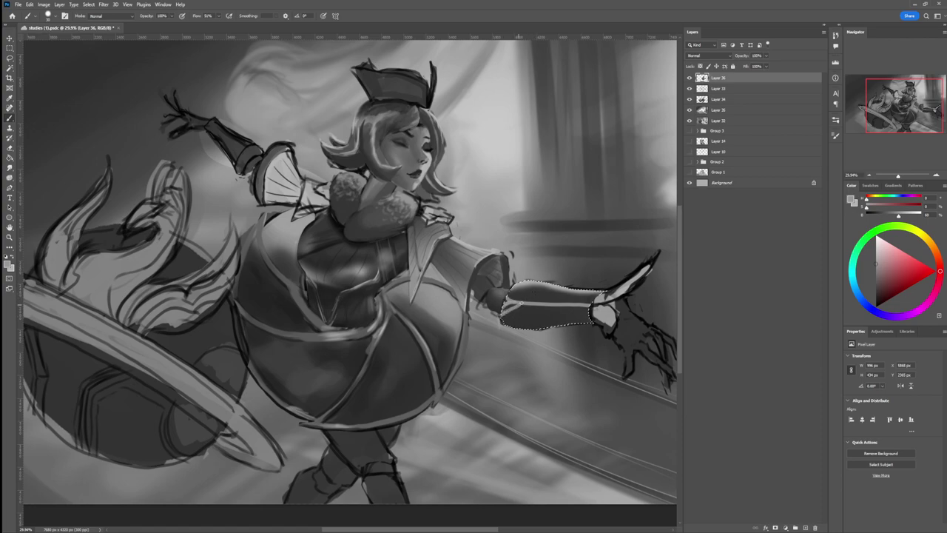
# Step: Thin the forearm's seam band with a sampled dark grey and define its edges with a grey of 11% brightness
pyautogui.keyDown('alt'); pyautogui.click(573, 308); pyautogui.keyUp('alt')
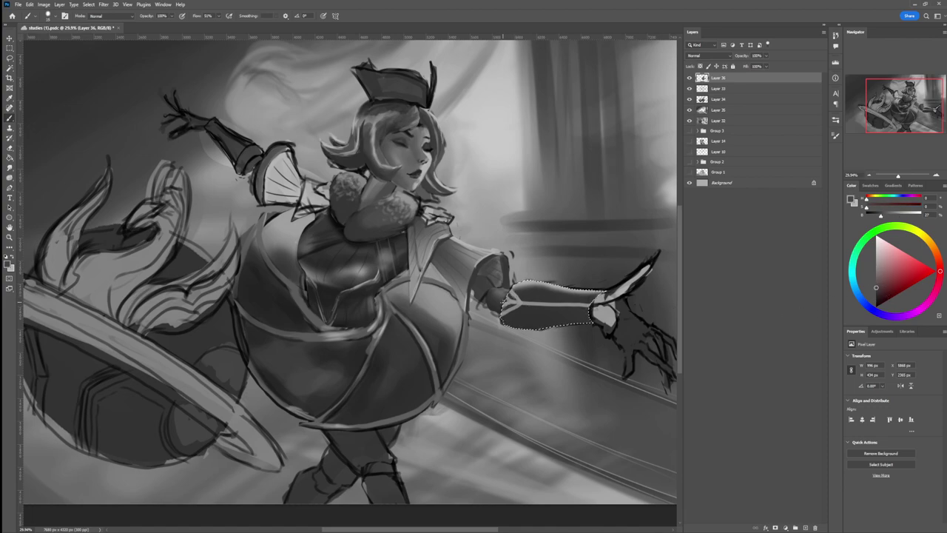
pyautogui.moveTo(570, 305)
pyautogui.mouseDown()
pyautogui.moveTo(591, 306)
pyautogui.moveTo(543, 306)
pyautogui.moveTo(592, 307)
pyautogui.mouseUp()
pyautogui.click(876, 299)
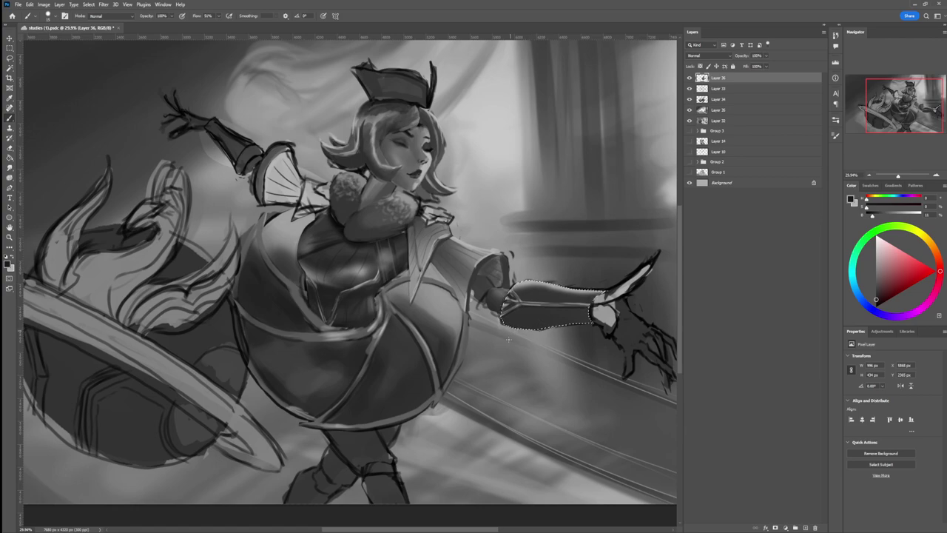
# Step: Choose the soft brush preset and add light patches to the forearm's upper and lower panels with a grey of 57% brightness
pyautogui.click(700, 309)
pyautogui.click(875, 266)
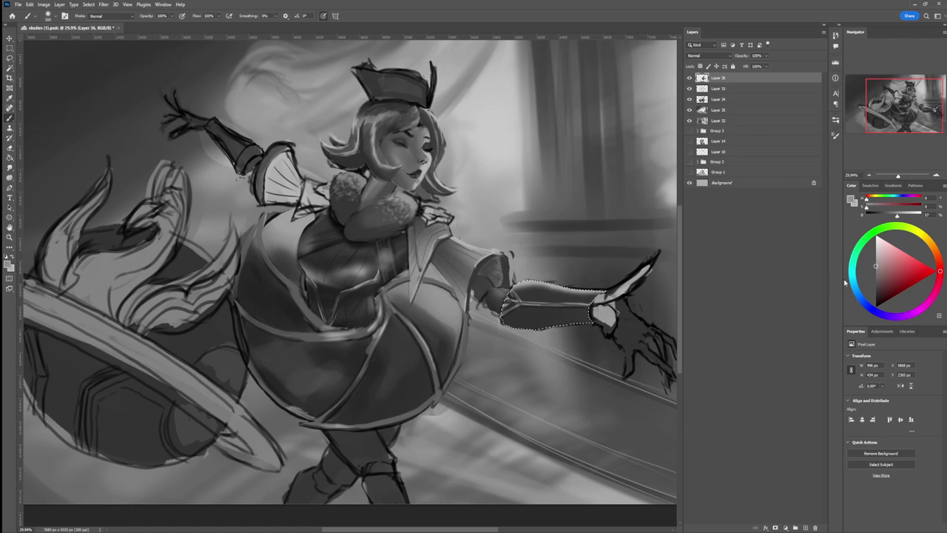
pyautogui.moveTo(528, 317); pyautogui.dragTo(537, 317)
pyautogui.press('[')
pyautogui.press('[')
pyautogui.press('[')
pyautogui.press('[')
pyautogui.press('[')
pyautogui.moveTo(530, 293); pyautogui.dragTo(579, 295)
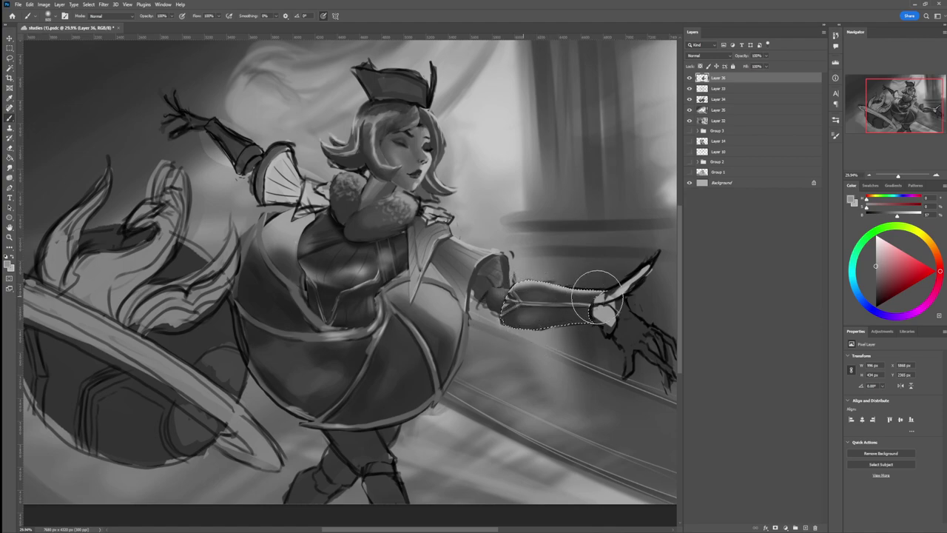
# Step: Deepen the forearm's shadows around the seam band and near the wrist with greys of 15% and 11% brightness, and clear the selection
pyautogui.click(876, 296)
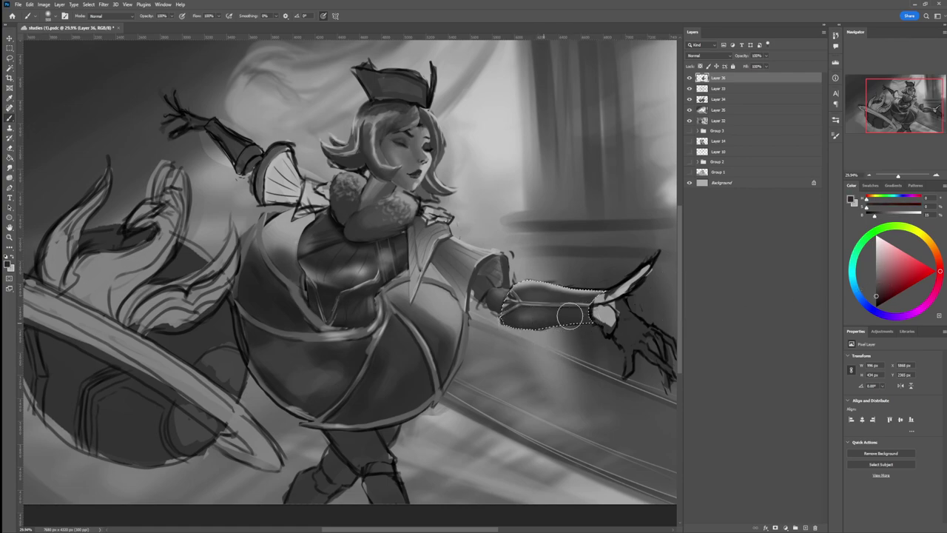
pyautogui.click(875, 298)
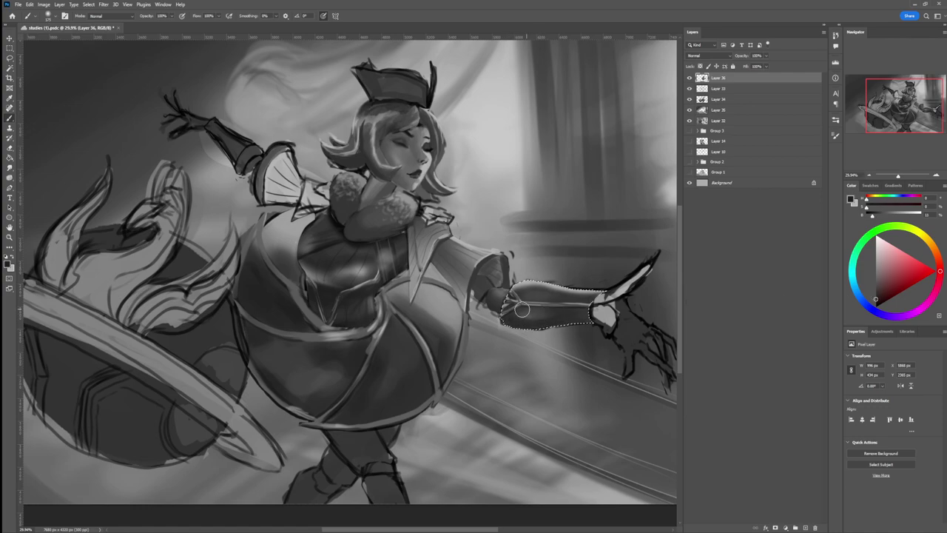
pyautogui.moveTo(513, 309)
pyautogui.mouseDown()
pyautogui.moveTo(596, 299)
pyautogui.moveTo(518, 289)
pyautogui.moveTo(539, 288)
pyautogui.moveTo(532, 285)
pyautogui.moveTo(594, 300)
pyautogui.mouseUp()
pyautogui.moveTo(536, 290)
pyautogui.mouseDown()
pyautogui.moveTo(595, 296)
pyautogui.moveTo(523, 286)
pyautogui.moveTo(625, 304)
pyautogui.moveTo(592, 315)
pyautogui.mouseUp()
pyautogui.press(']')
pyautogui.press(']')
pyautogui.press(']')
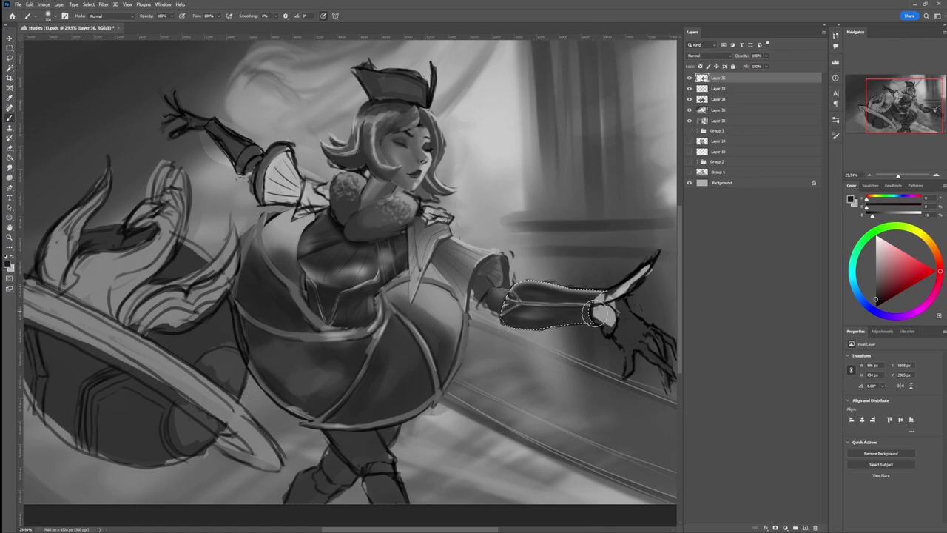
pyautogui.hotkey('ctrl', 'd')
# Step: Review the whole illustration at reduced size and examine the raised arm and upper body up close
pyautogui.press('l')
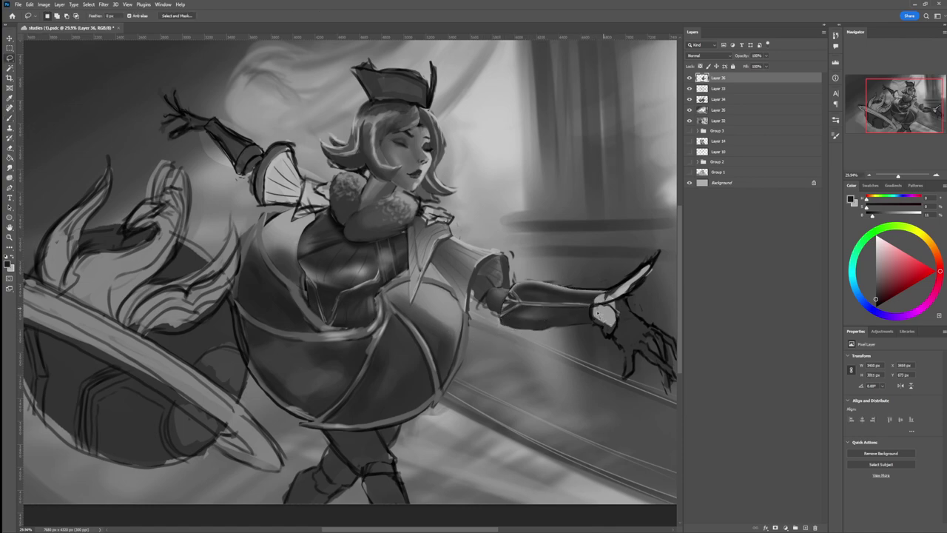
pyautogui.press('z')
pyautogui.moveTo(538, 343); pyautogui.dragTo(481, 344)
pyautogui.moveTo(607, 341); pyautogui.dragTo(583, 339)
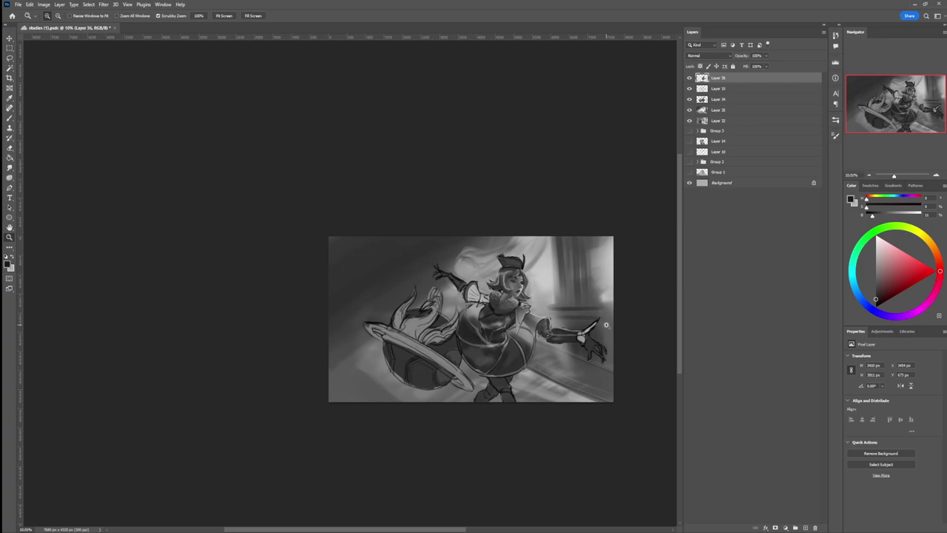
pyautogui.moveTo(506, 384); pyautogui.dragTo(485, 387)
pyautogui.moveTo(533, 398); pyautogui.dragTo(576, 425)
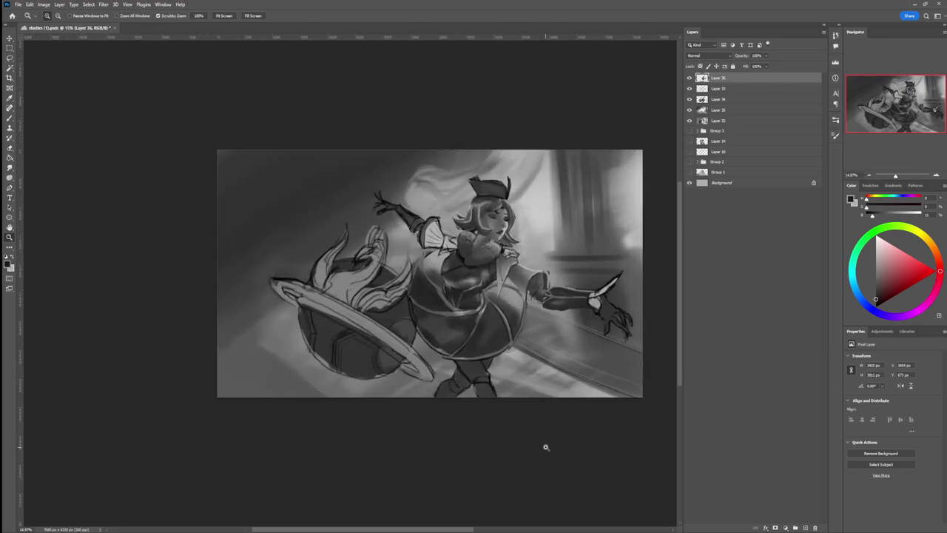
pyautogui.scroll(-1, 534, 436)
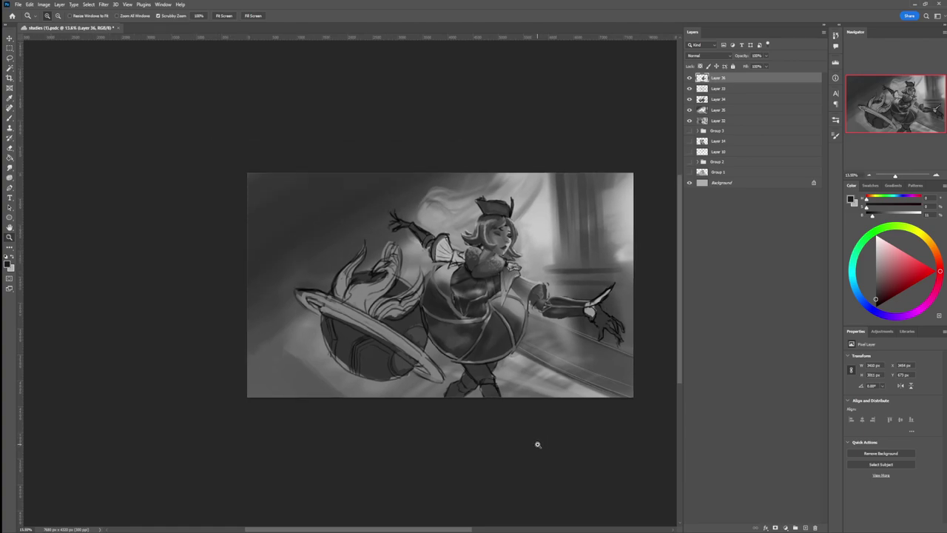
pyautogui.scroll(-2, 530, 430)
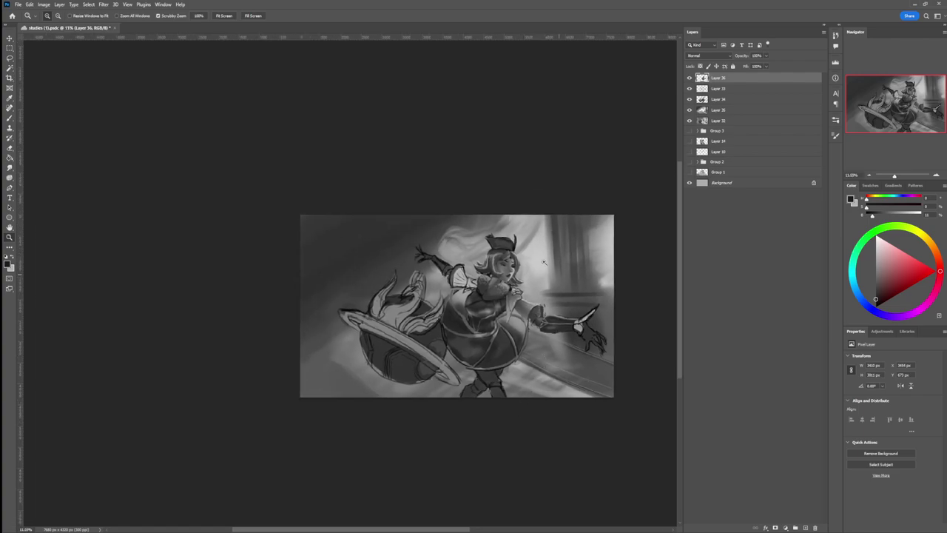
pyautogui.scroll(5, 513, 270)
pyautogui.press('l')
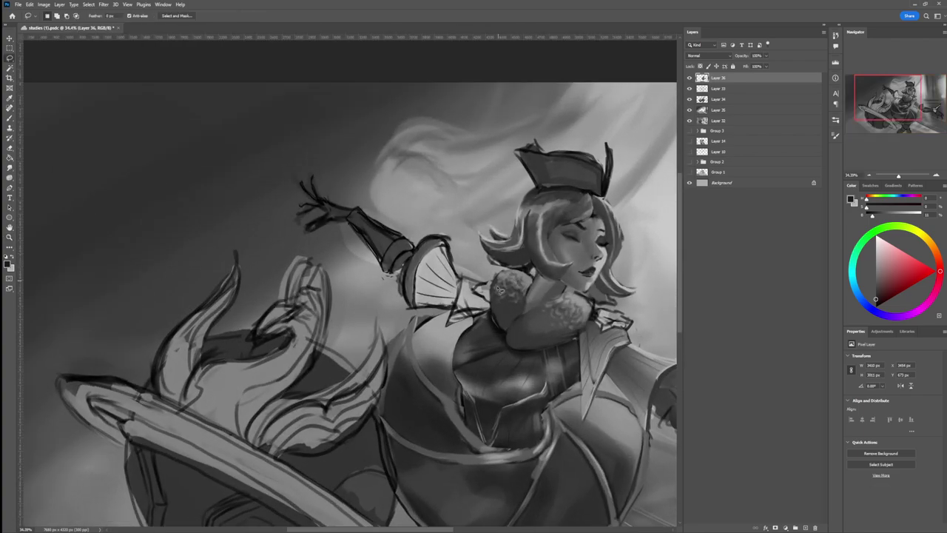
# Step: Outline the shoulder section between the puff sleeve and fur collar, cover it with a sampled light grey and shade it with 20% brightness grey
pyautogui.moveTo(494, 294)
pyautogui.mouseDown()
pyautogui.moveTo(449, 321)
pyautogui.moveTo(459, 284)
pyautogui.moveTo(518, 279)
pyautogui.moveTo(505, 285)
pyautogui.moveTo(509, 269)
pyautogui.moveTo(474, 300)
pyautogui.moveTo(484, 297)
pyautogui.moveTo(482, 276)
pyautogui.moveTo(448, 310)
pyautogui.moveTo(465, 333)
pyautogui.mouseUp()
pyautogui.press('b')
pyautogui.keyDown('alt'); pyautogui.click(477, 299); pyautogui.keyUp('alt')
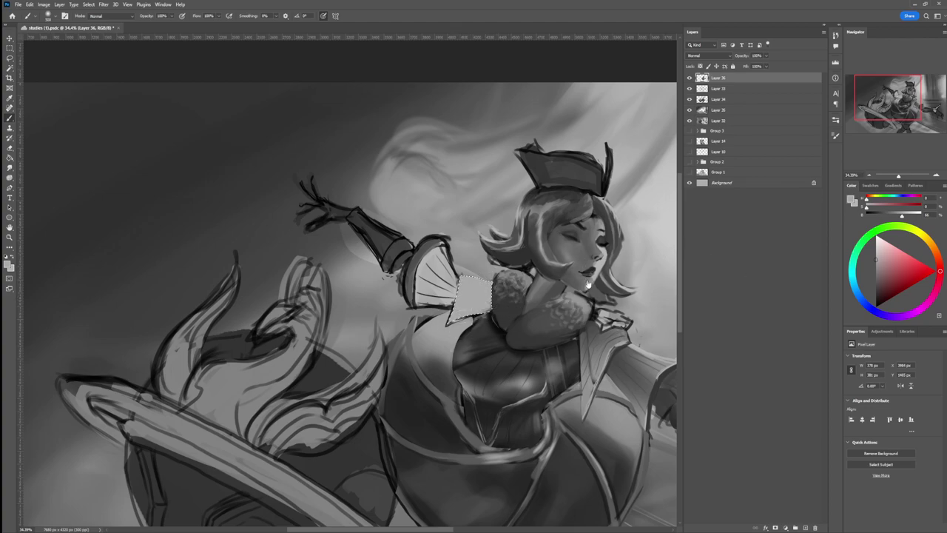
pyautogui.click(876, 292)
pyautogui.press(']')
pyautogui.press(']')
pyautogui.press('l')
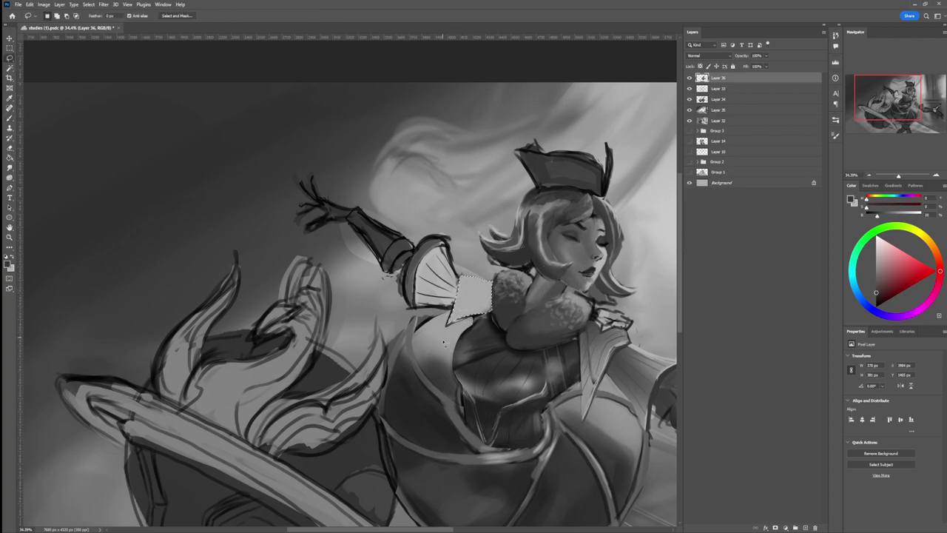
pyautogui.press('b')
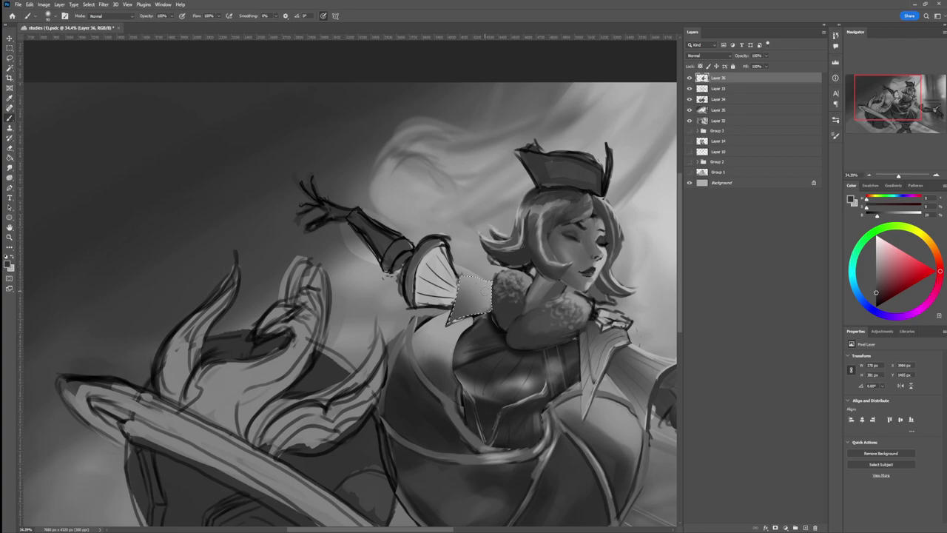
# Step: Model the shoulder section with a light patch beside the collar and darker shading in greys of 24% and 17% brightness
pyautogui.click(871, 271)
pyautogui.click(876, 255)
pyautogui.click(876, 289)
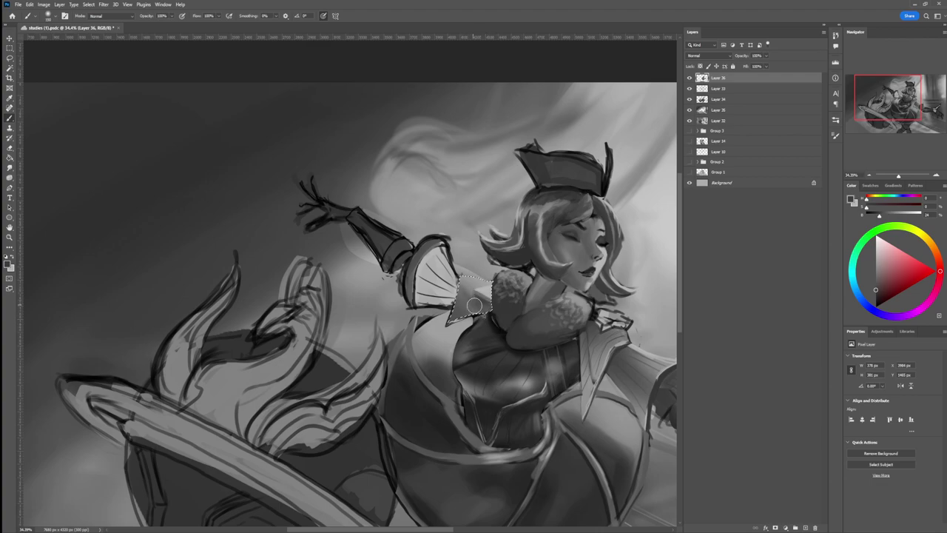
pyautogui.click(876, 295)
pyautogui.press('[')
pyautogui.press('[')
pyautogui.press('[')
pyautogui.press('[')
pyautogui.press('.')
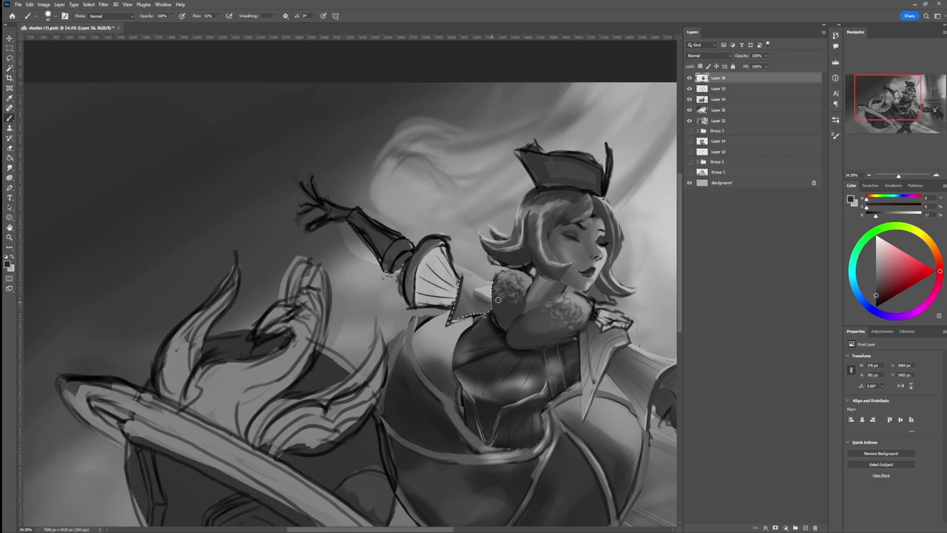
# Step: Highlight the shoulder section with a grey of 72% brightness, clear the selection and save the document
pyautogui.click(877, 255)
pyautogui.press('[')
pyautogui.press('[')
pyautogui.press('l')
pyautogui.hotkey('ctrl', 'd')
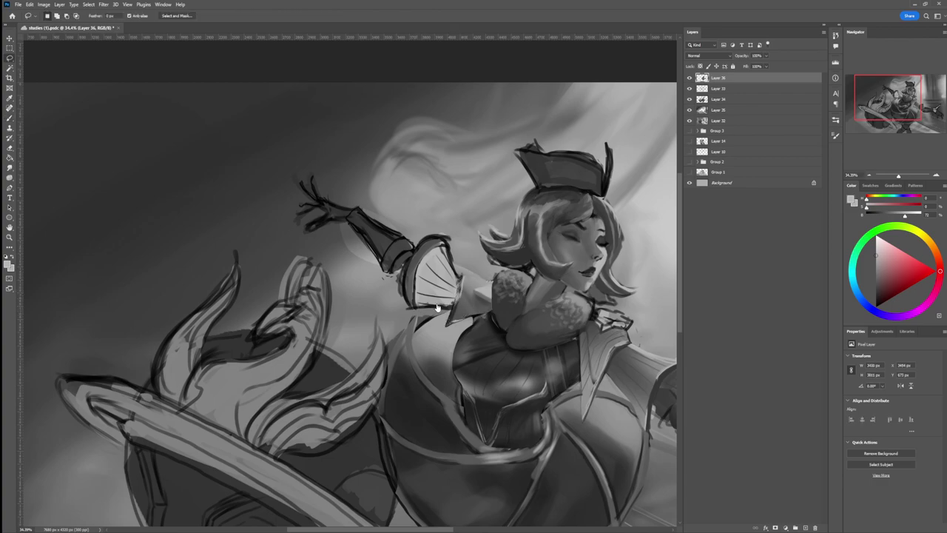
pyautogui.hotkey('ctrl', 's')
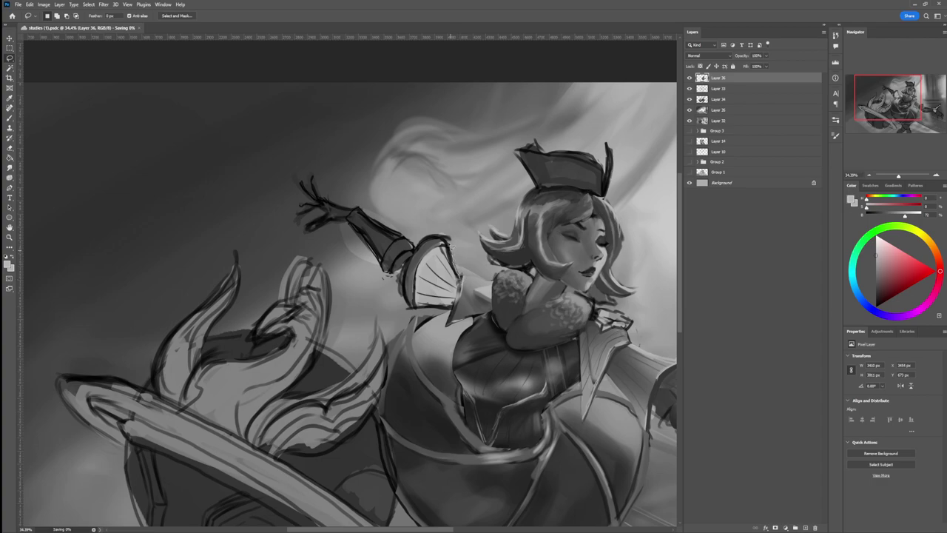
# Step: Outline the raised arm's puff sleeve and paint its outer rim with a mid grey sampled from the sleeve edge
pyautogui.moveTo(414, 261)
pyautogui.mouseDown()
pyautogui.moveTo(412, 316)
pyautogui.moveTo(427, 318)
pyautogui.moveTo(449, 320)
pyautogui.moveTo(455, 248)
pyautogui.mouseUp()
pyautogui.press('b')
pyautogui.hotkey('ctrl', 'd')
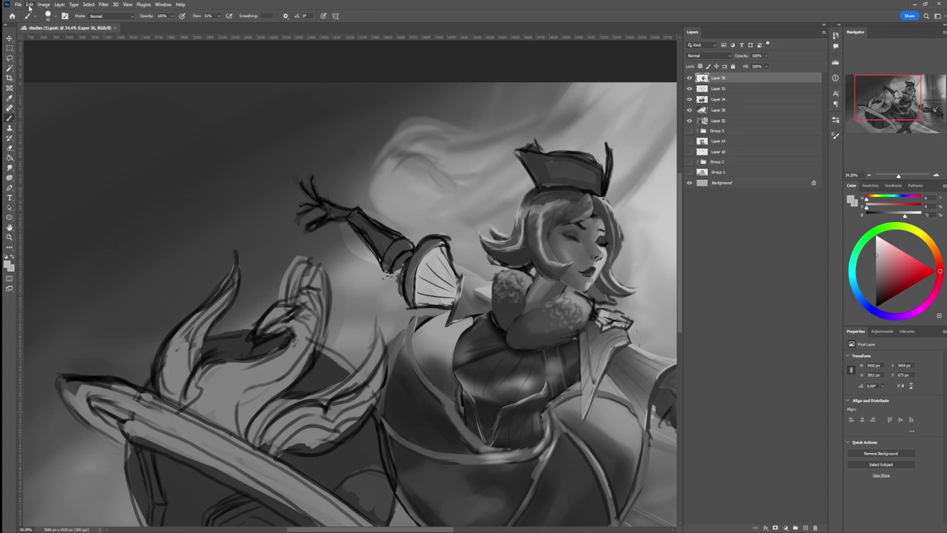
pyautogui.hotkey('ctrl', 'z')
pyautogui.keyDown('alt'); pyautogui.click(431, 243); pyautogui.keyUp('alt')
pyautogui.moveTo(446, 239); pyautogui.dragTo(413, 264)
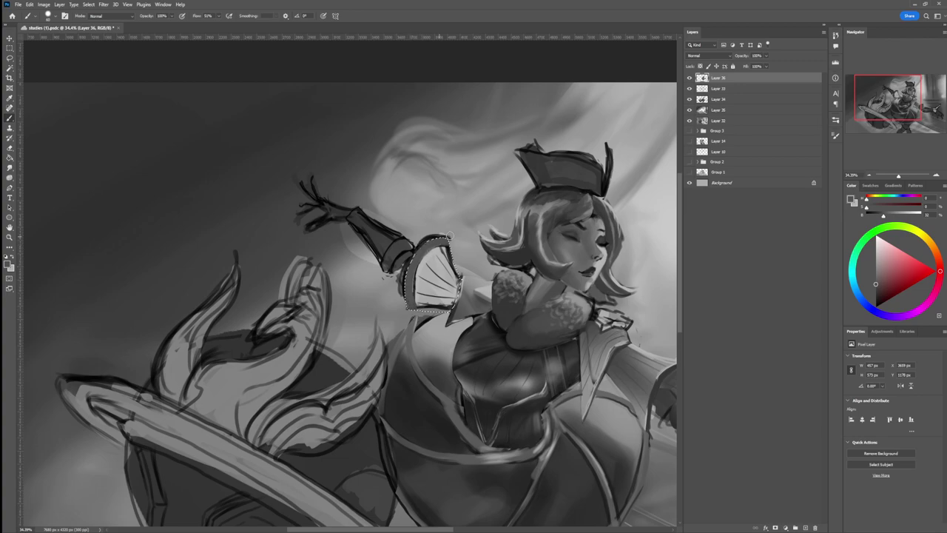
# Step: Cover the sketch lines inside the puff sleeve with a light grey sampled from its centre
pyautogui.keyDown('alt'); pyautogui.click(428, 272); pyautogui.keyUp('alt')
pyautogui.moveTo(423, 255); pyautogui.dragTo(416, 307)
pyautogui.press('[')
pyautogui.moveTo(445, 255)
pyautogui.mouseDown()
pyautogui.moveTo(428, 274)
pyautogui.moveTo(427, 307)
pyautogui.mouseUp()
pyautogui.moveTo(447, 256)
pyautogui.mouseDown()
pyautogui.moveTo(433, 308)
pyautogui.moveTo(444, 308)
pyautogui.mouseUp()
pyautogui.moveTo(456, 271); pyautogui.dragTo(451, 306)
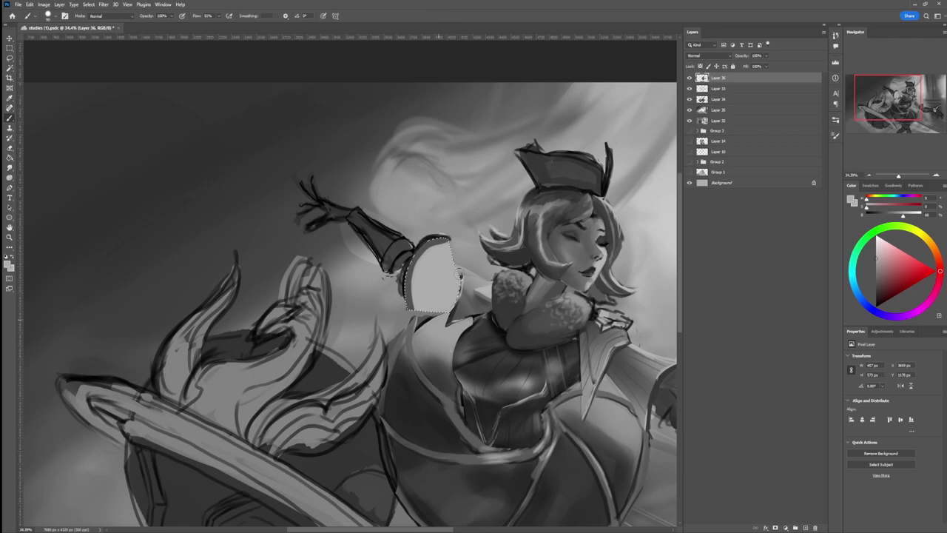
# Step: Paint thin fold lines radiating across the puff sleeve with a grey sampled from its rim
pyautogui.press('z')
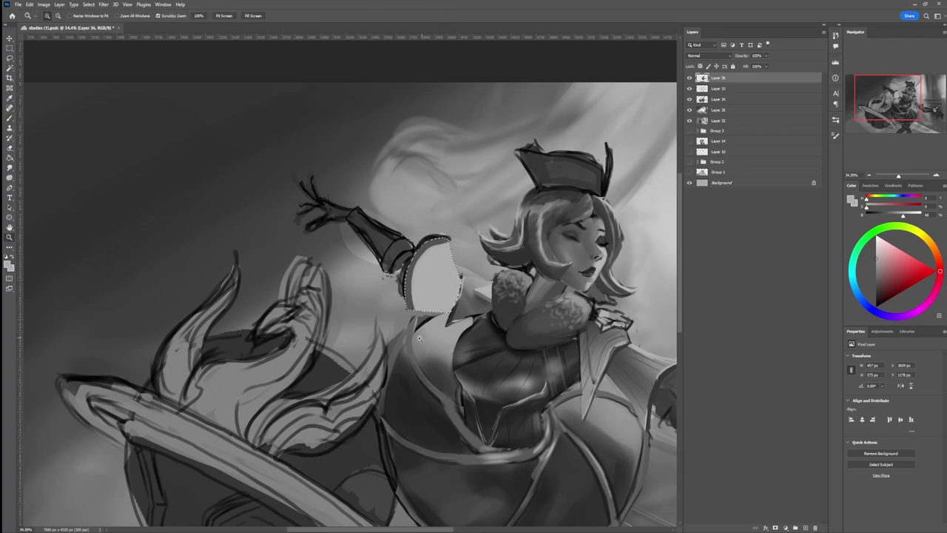
pyautogui.moveTo(423, 338); pyautogui.dragTo(379, 337)
pyautogui.moveTo(503, 333); pyautogui.dragTo(483, 319)
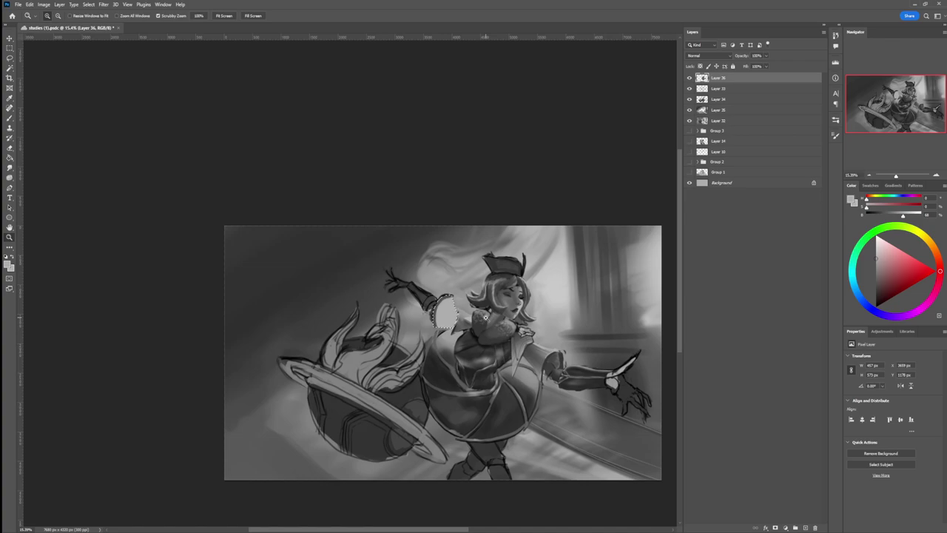
pyautogui.moveTo(450, 294)
pyautogui.mouseDown()
pyautogui.moveTo(471, 299)
pyautogui.moveTo(488, 328)
pyautogui.mouseUp()
pyautogui.press('b')
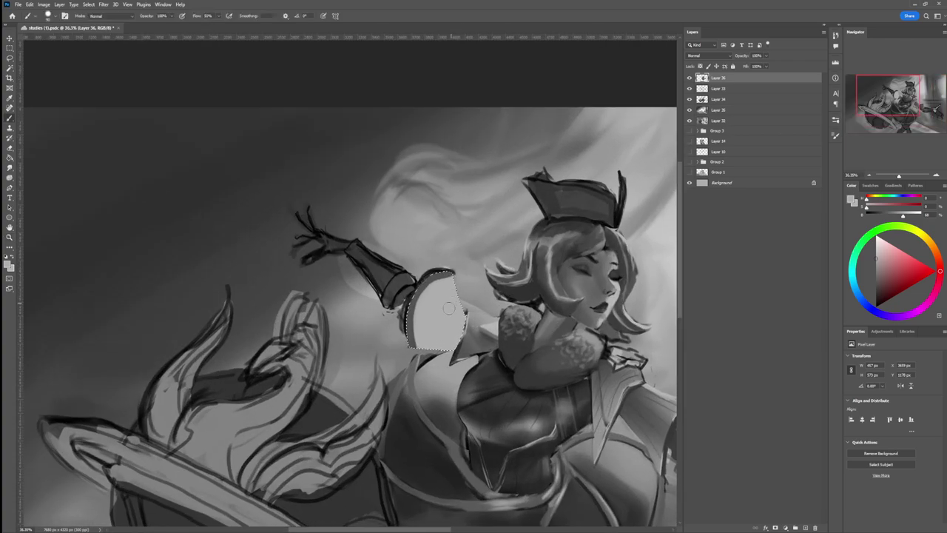
pyautogui.keyDown('alt'); pyautogui.click(441, 275); pyautogui.keyUp('alt')
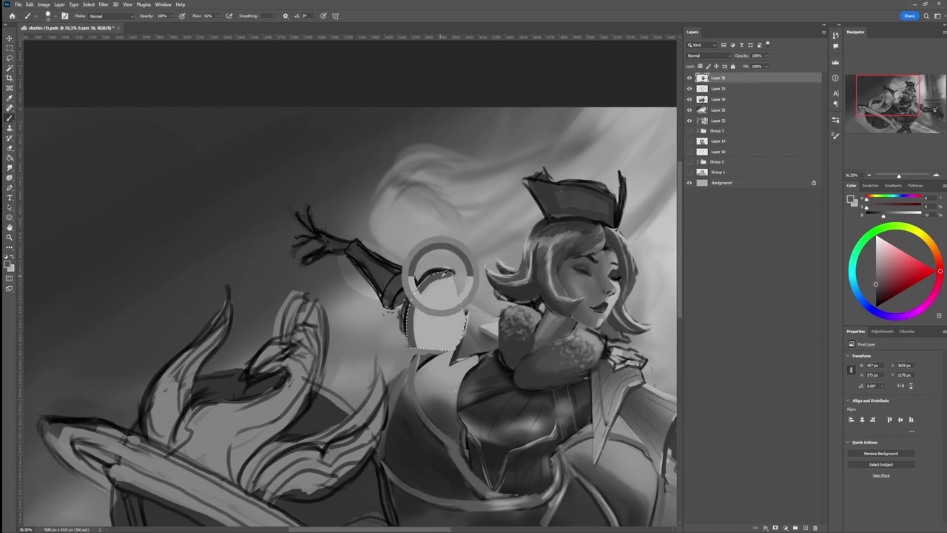
pyautogui.moveTo(446, 281); pyautogui.dragTo(472, 341)
pyautogui.moveTo(438, 295)
pyautogui.mouseDown()
pyautogui.moveTo(459, 338)
pyautogui.moveTo(470, 338)
pyautogui.mouseUp()
pyautogui.press('z')
pyautogui.moveTo(389, 368); pyautogui.dragTo(395, 377)
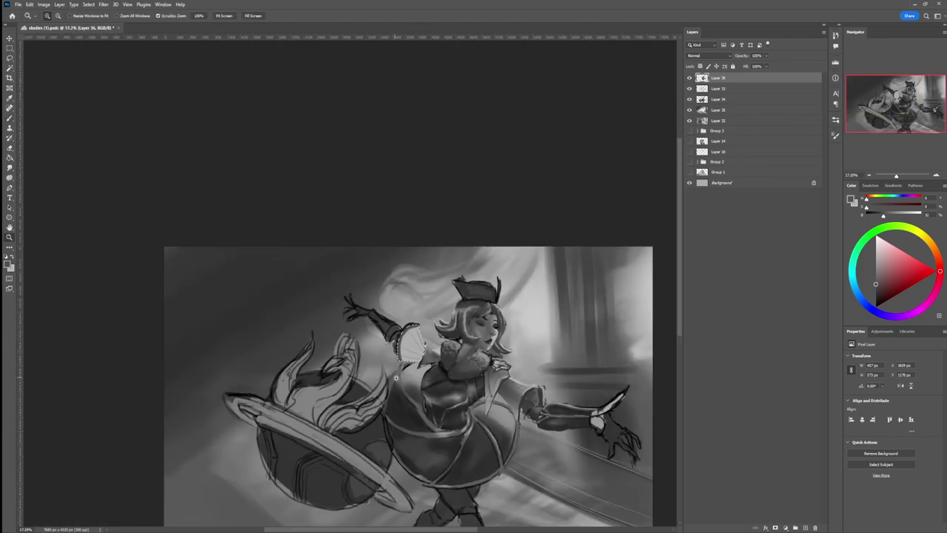
# Step: Choose a soft brush preset in Multiply mode and shade the selected puff sleeve with a grey of 7% brightness
pyautogui.press('b')
pyautogui.click(601, 313)
pyautogui.click(876, 302)
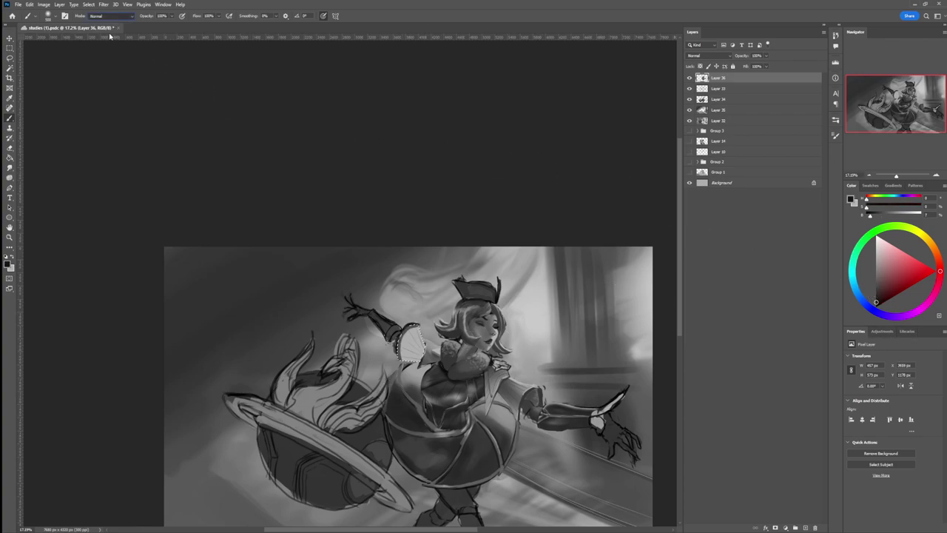
pyautogui.hotkey('shift', 'alt', 'm')
pyautogui.press(']')
pyautogui.press(']')
pyautogui.press(']')
pyautogui.press(']')
pyautogui.moveTo(400, 343)
pyautogui.mouseDown()
pyautogui.moveTo(414, 360)
pyautogui.moveTo(387, 338)
pyautogui.moveTo(431, 360)
pyautogui.moveTo(391, 330)
pyautogui.moveTo(446, 375)
pyautogui.moveTo(391, 325)
pyautogui.moveTo(455, 381)
pyautogui.mouseUp()
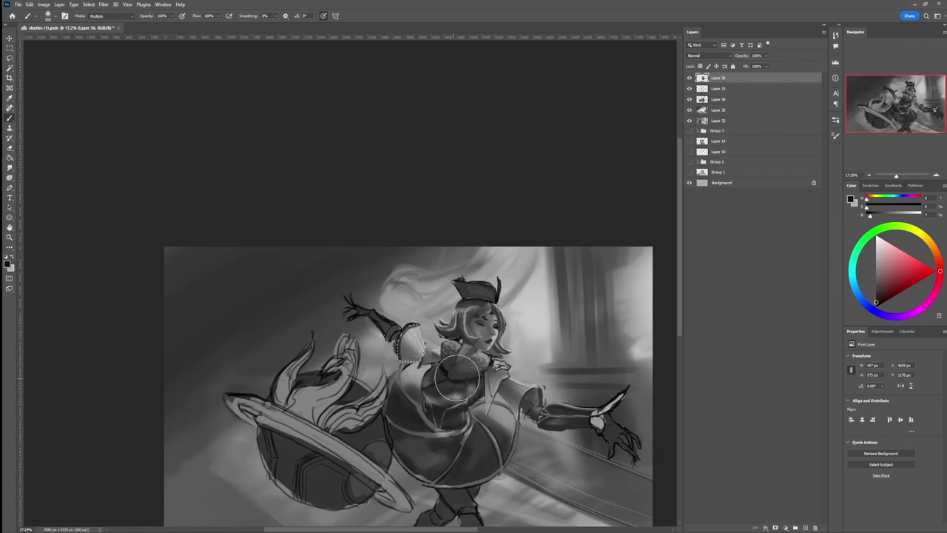
# Step: Darken the puff sleeve's shadows further with a smaller Multiply brush
pyautogui.press('z')
pyautogui.moveTo(406, 355); pyautogui.dragTo(439, 345)
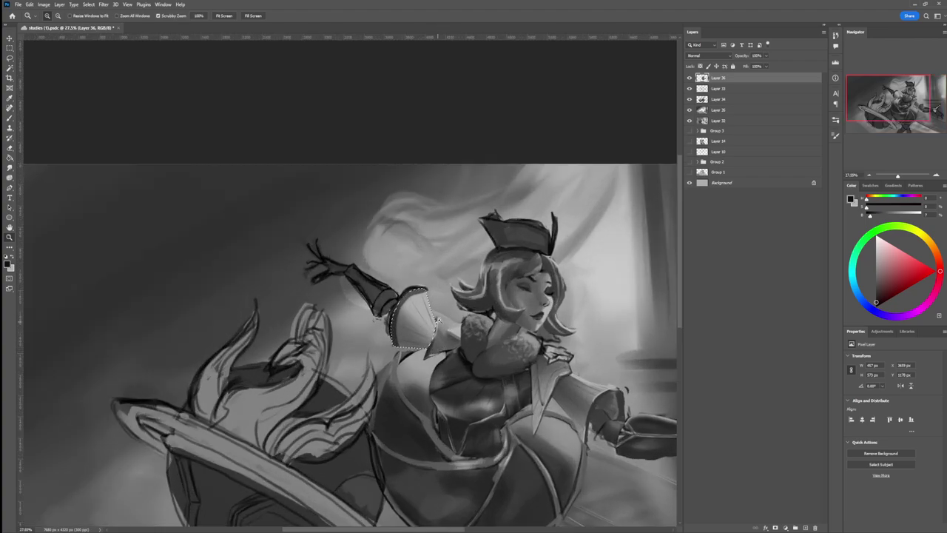
pyautogui.press('b')
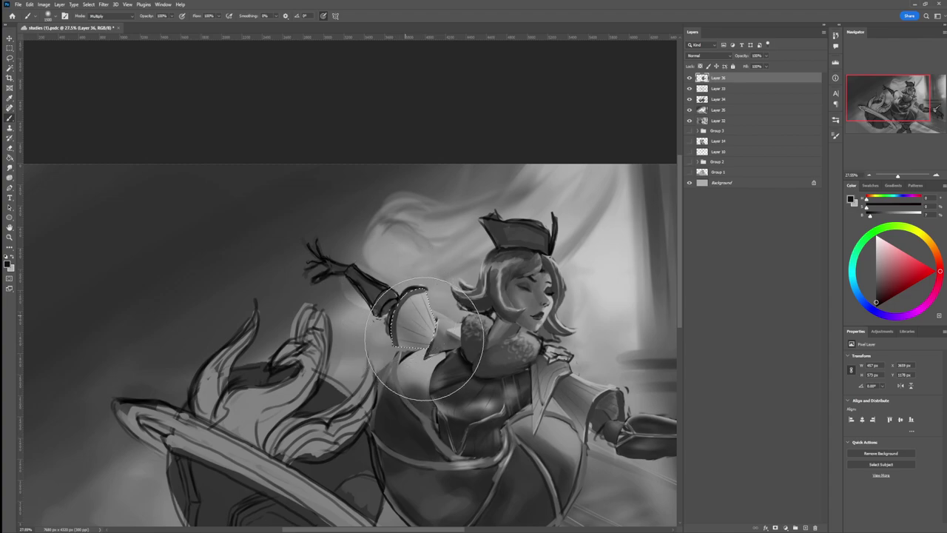
pyautogui.press('[')
pyautogui.press('[')
pyautogui.press('[')
pyautogui.press('[')
pyautogui.press('[')
pyautogui.press('[')
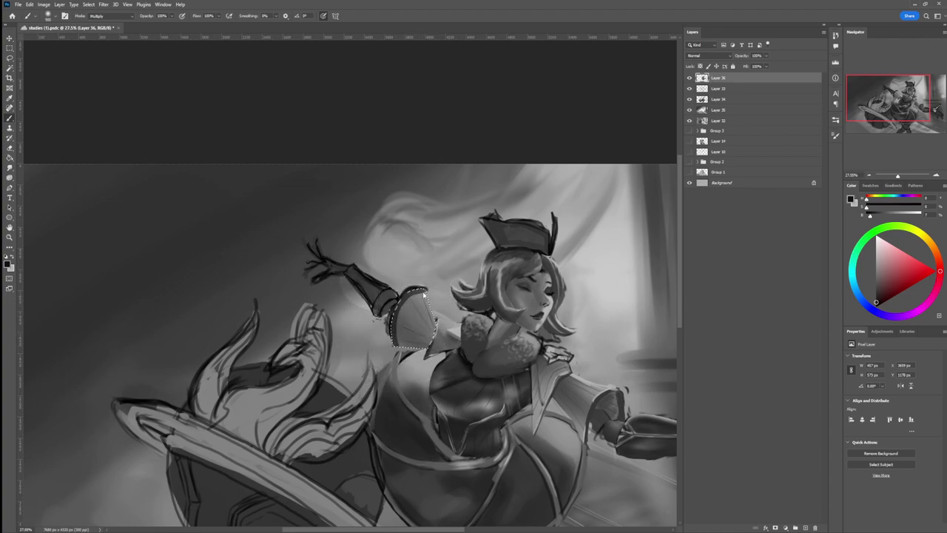
# Step: Return the brush to Normal mode, lighten the puff sleeve with a grey of 76% brightness and clear the selection
pyautogui.click(112, 25)
pyautogui.click(876, 252)
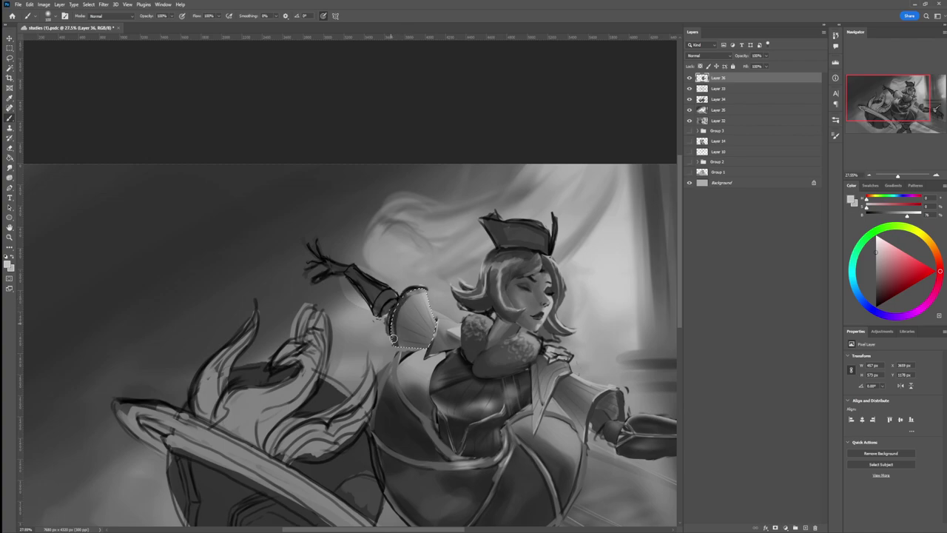
pyautogui.press(']')
pyautogui.press(']')
pyautogui.press(']')
pyautogui.press(']')
pyautogui.press(']')
pyautogui.press(']')
pyautogui.press(']')
pyautogui.press(']')
pyautogui.press(']')
pyautogui.moveTo(382, 327); pyautogui.dragTo(436, 350)
pyautogui.hotkey('ctrl', 'd')
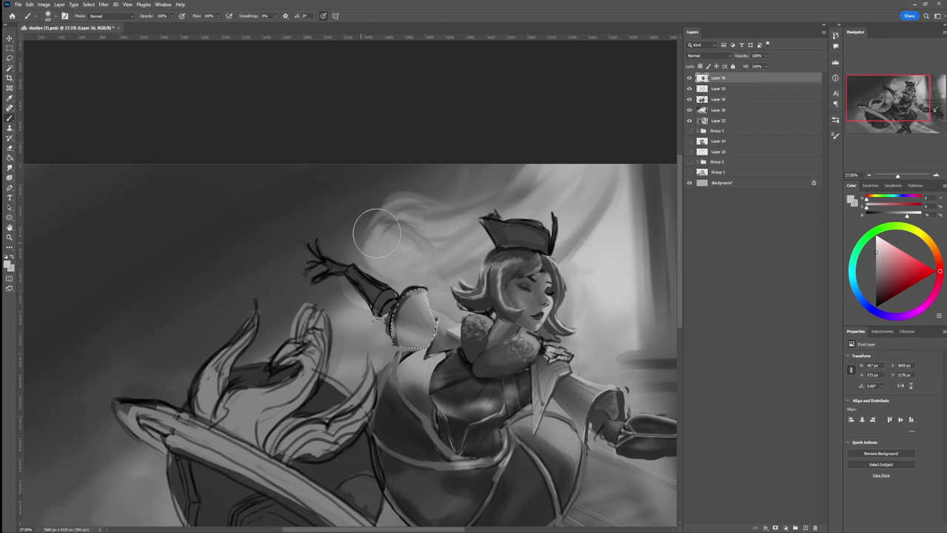
# Step: Paint over the dark outline along the puff sleeve's upper edge and brighten the shoulder section with a sampled light grey
pyautogui.press('l')
pyautogui.press('z')
pyautogui.moveTo(400, 383); pyautogui.dragTo(337, 379)
pyautogui.moveTo(463, 384)
pyautogui.mouseDown()
pyautogui.moveTo(459, 364)
pyautogui.moveTo(436, 363)
pyautogui.mouseUp()
pyautogui.press('b')
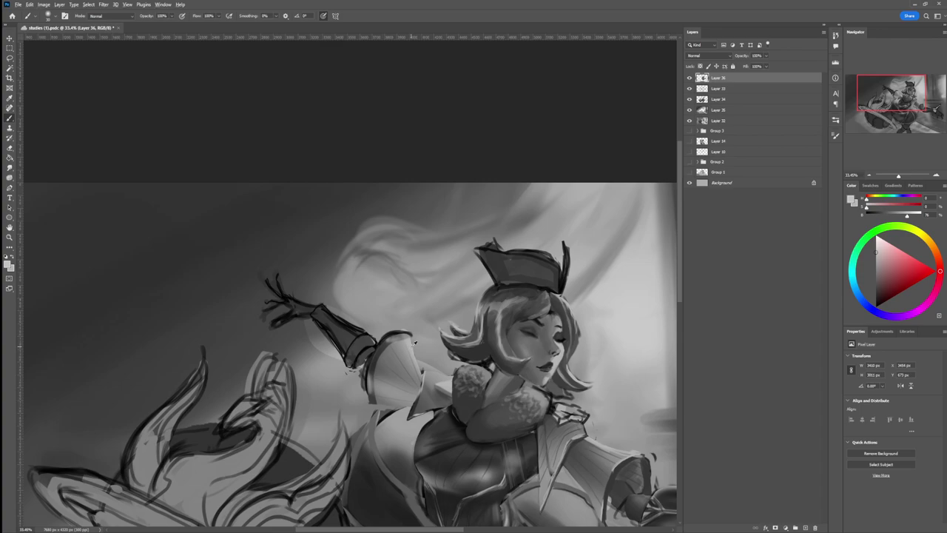
pyautogui.keyDown('alt'); pyautogui.click(415, 342); pyautogui.keyUp('alt')
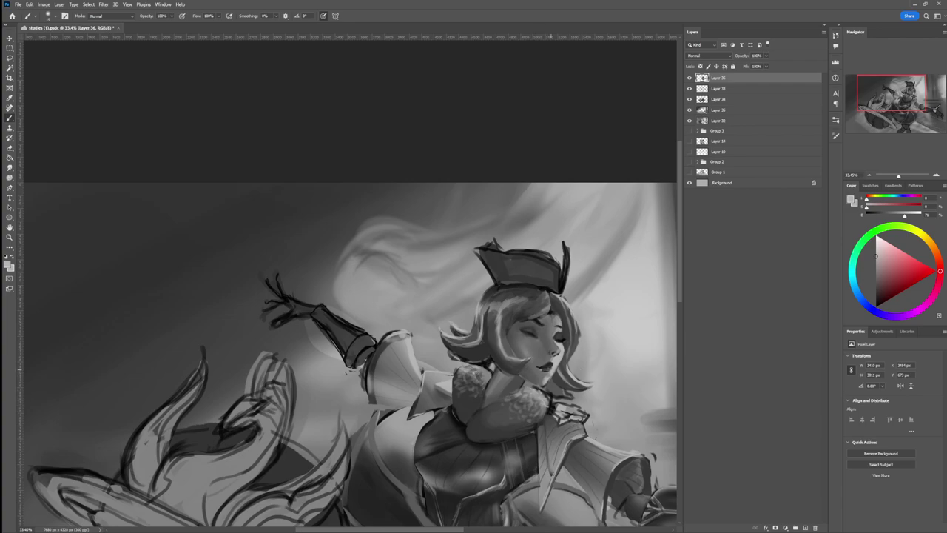
pyautogui.press('z')
pyautogui.moveTo(485, 395); pyautogui.dragTo(425, 392)
pyautogui.moveTo(565, 364); pyautogui.dragTo(521, 361)
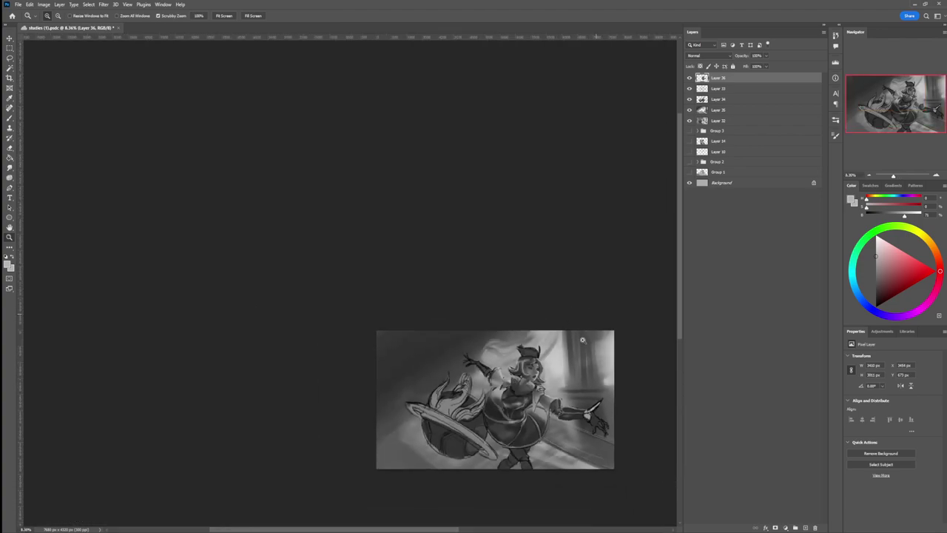
pyautogui.moveTo(420, 529); pyautogui.dragTo(454, 530)
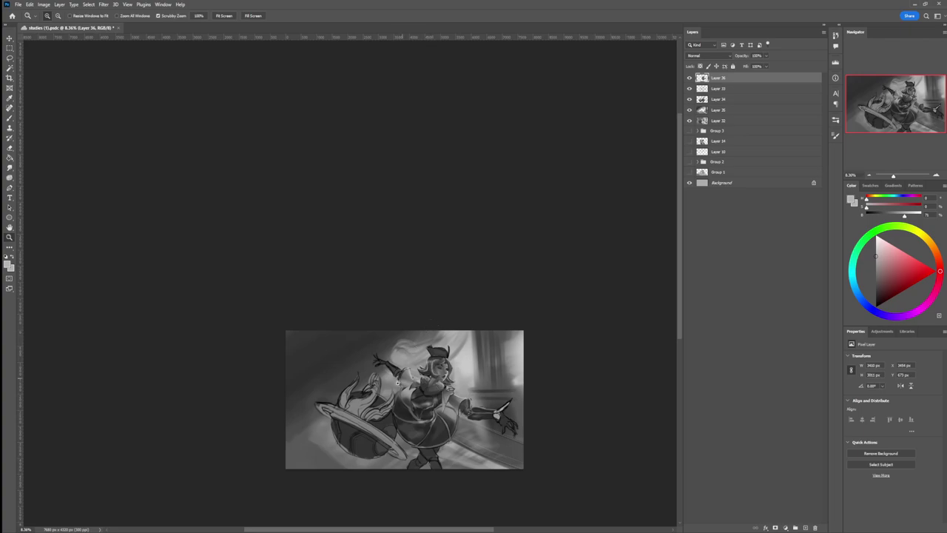
# Step: Outline the cuff between forearm and puff sleeve, fill it with a sampled dark grey and shade it with 19% brightness grey
pyautogui.click(400, 380)
pyautogui.moveTo(405, 340); pyautogui.dragTo(480, 344)
pyautogui.press('l')
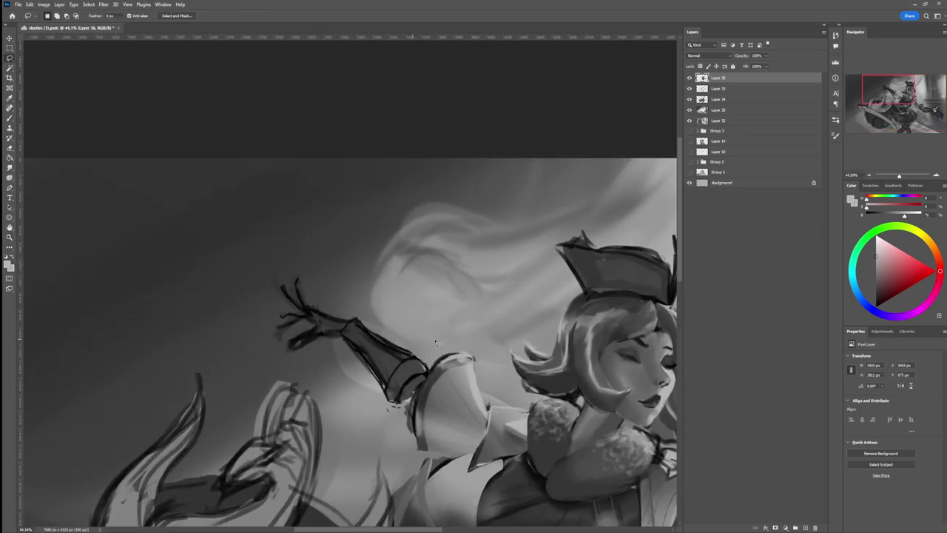
pyautogui.moveTo(431, 374)
pyautogui.mouseDown()
pyautogui.moveTo(404, 359)
pyautogui.moveTo(386, 390)
pyautogui.moveTo(394, 405)
pyautogui.moveTo(437, 370)
pyautogui.moveTo(406, 368)
pyautogui.moveTo(395, 388)
pyautogui.moveTo(412, 384)
pyautogui.moveTo(405, 396)
pyautogui.mouseUp()
pyautogui.press('b')
pyautogui.keyDown('alt'); pyautogui.click(415, 367); pyautogui.keyUp('alt')
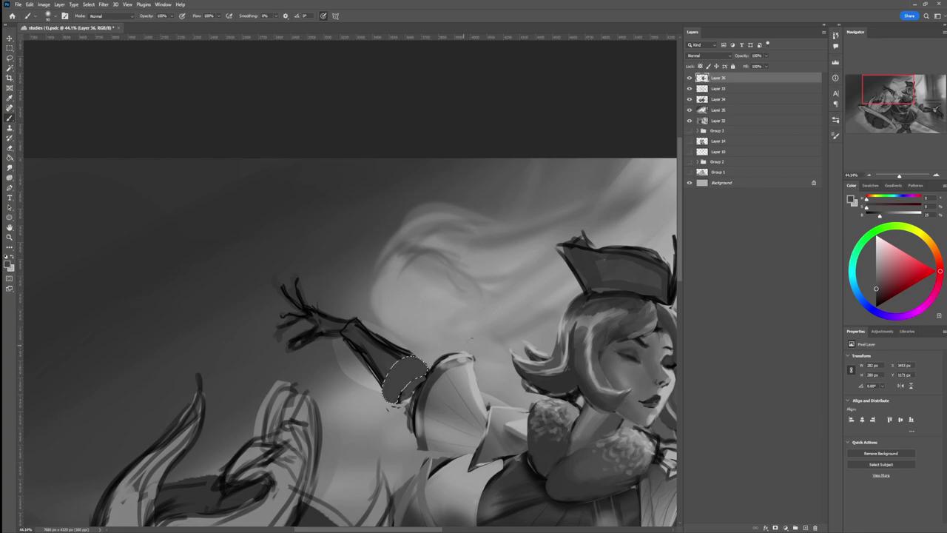
pyautogui.hotkey('shift', '1')
pyautogui.moveTo(876, 287); pyautogui.dragTo(876, 294)
pyautogui.moveTo(414, 374); pyautogui.dragTo(404, 381)
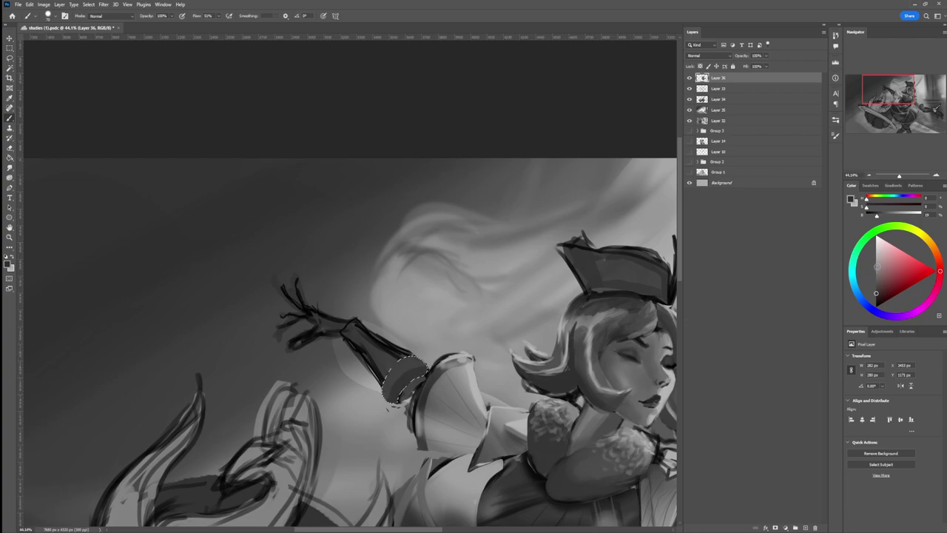
# Step: Add soft highlights to the cuff with greys of 57% and 73% brightness, and clear the selection
pyautogui.click(876, 265)
pyautogui.click(595, 312)
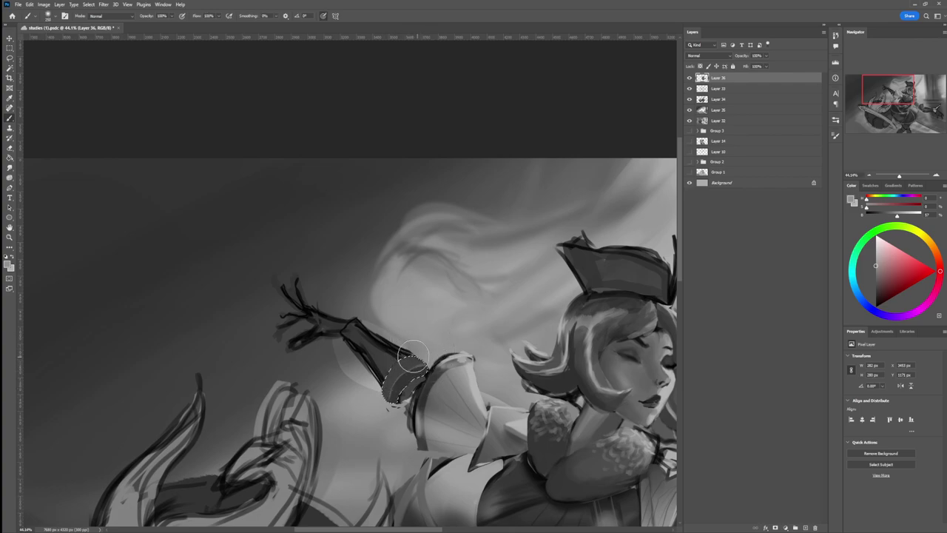
pyautogui.click(876, 253)
pyautogui.press('[')
pyautogui.press('[')
pyautogui.press('[')
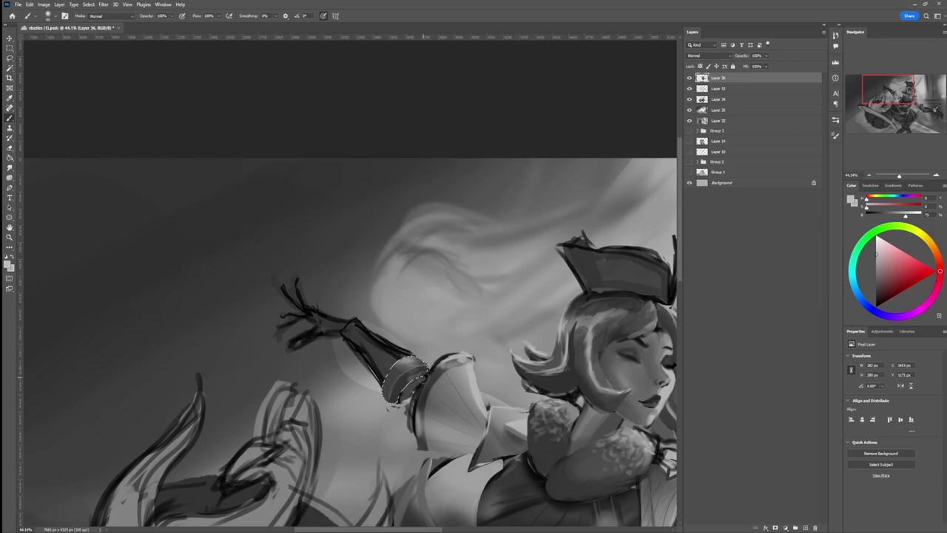
pyautogui.press(']')
pyautogui.press(']')
pyautogui.press(']')
pyautogui.moveTo(425, 373); pyautogui.dragTo(403, 375)
pyautogui.press('l')
pyautogui.hotkey('ctrl', 'd')
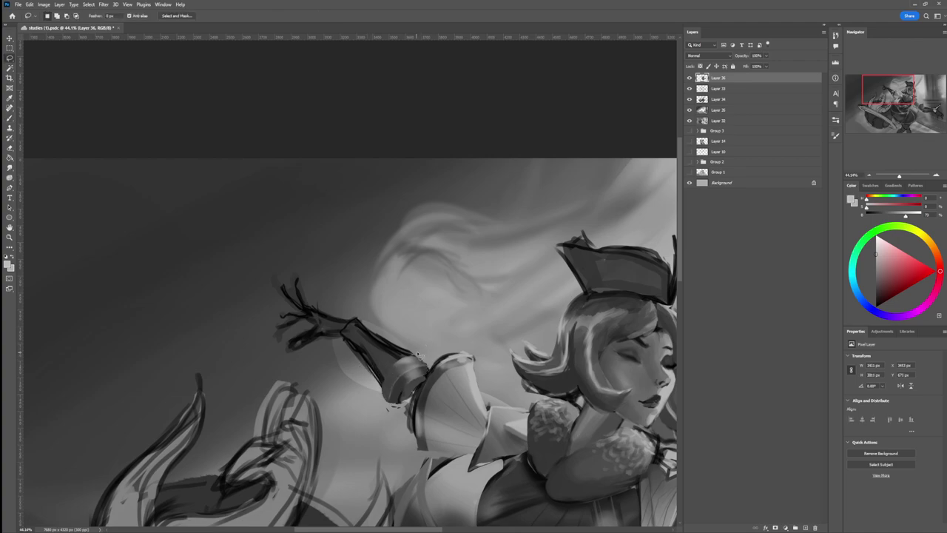
# Step: Outline the raised forearm between wrist and cuff and cover its sketch lines with a sampled dark grey
pyautogui.moveTo(416, 358)
pyautogui.mouseDown()
pyautogui.moveTo(356, 324)
pyautogui.moveTo(342, 333)
pyautogui.moveTo(384, 391)
pyautogui.moveTo(412, 357)
pyautogui.mouseUp()
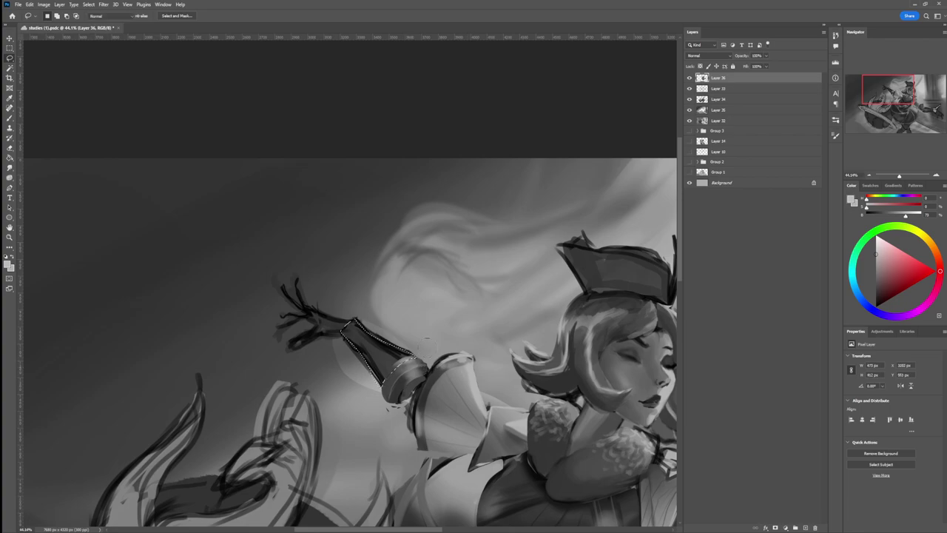
pyautogui.press('b')
pyautogui.keyDown('alt'); pyautogui.click(391, 346); pyautogui.keyUp('alt')
pyautogui.moveTo(353, 342)
pyautogui.mouseDown()
pyautogui.moveTo(377, 330)
pyautogui.moveTo(406, 352)
pyautogui.moveTo(383, 367)
pyautogui.moveTo(427, 355)
pyautogui.mouseUp()
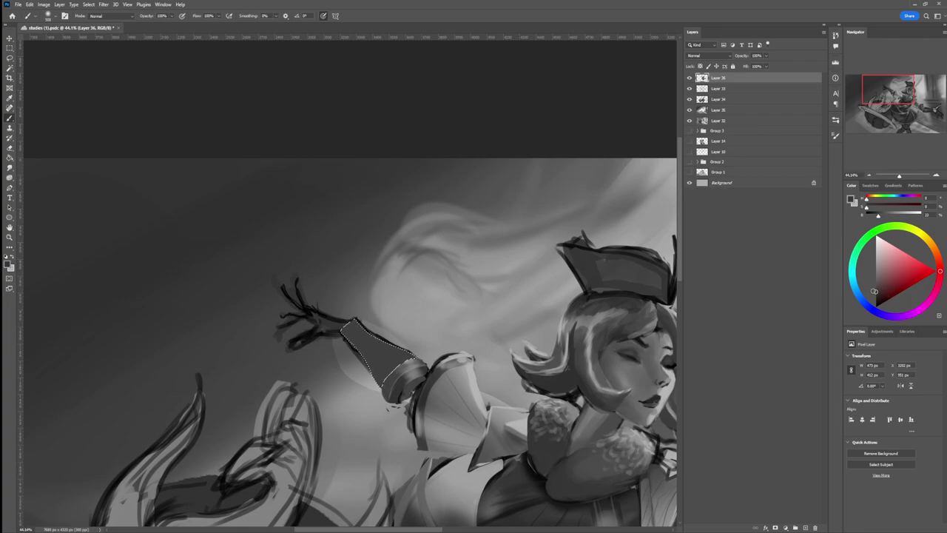
# Step: Shade the raised forearm's lower and upper edges with a grey of 11% brightness, enlarging the soft brush
pyautogui.moveTo(875, 292); pyautogui.dragTo(876, 297)
pyautogui.moveTo(364, 364); pyautogui.dragTo(381, 385)
pyautogui.press(']')
pyautogui.press(']')
pyautogui.press(']')
pyautogui.press(']')
pyautogui.press(']')
pyautogui.press(']')
pyautogui.moveTo(421, 357); pyautogui.dragTo(353, 308)
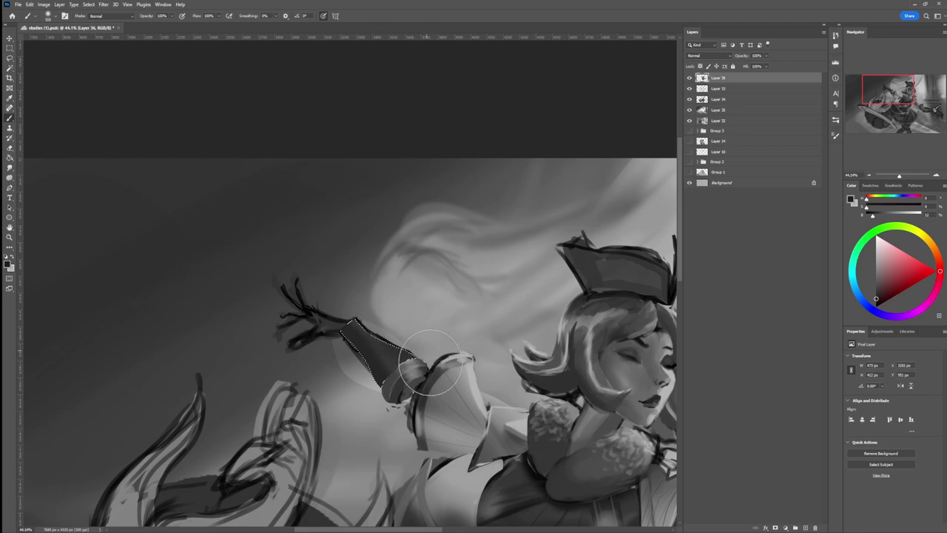
# Step: Highlight the raised forearm's upper edge near the wrist with a small brush in greys of 71% and 45% brightness
pyautogui.keyDown('alt'); pyautogui.click(411, 364); pyautogui.keyUp('alt')
pyautogui.keyDown('alt'); pyautogui.click(469, 358); pyautogui.keyUp('alt')
pyautogui.press('[')
pyautogui.press('[')
pyautogui.press('[')
pyautogui.press('[')
pyautogui.press('[')
pyautogui.press('[')
pyautogui.press('[')
pyautogui.press('[')
pyautogui.press('[')
pyautogui.press('[')
pyautogui.press('[')
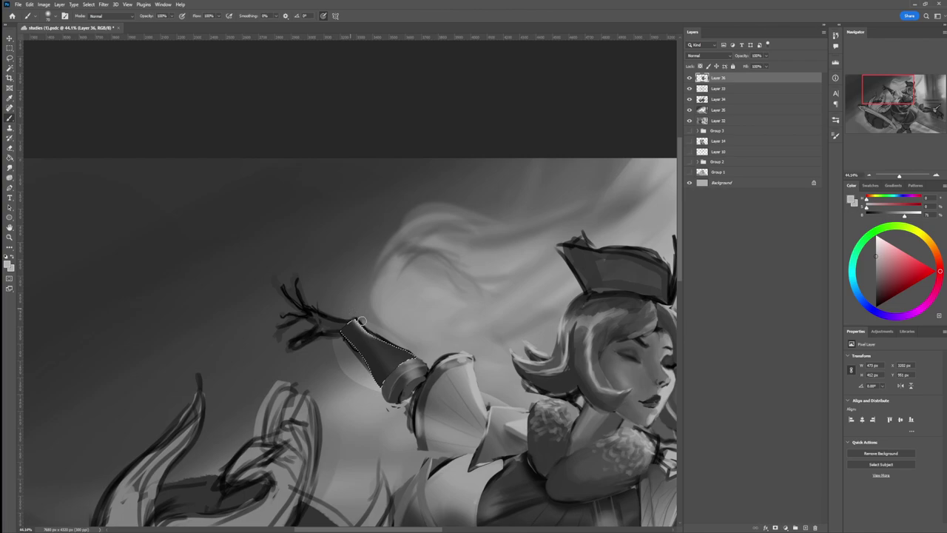
pyautogui.keyDown('alt'); pyautogui.click(418, 365); pyautogui.keyUp('alt')
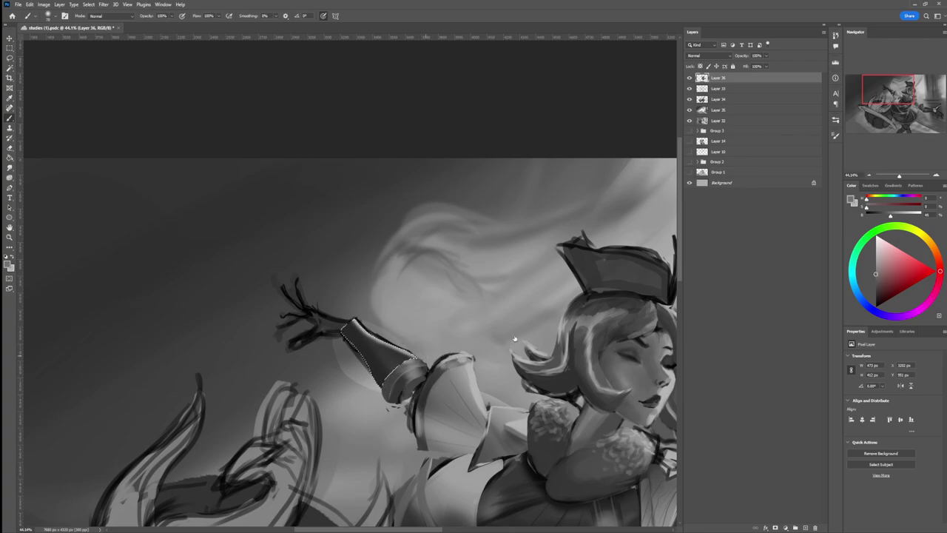
# Step: Paint a thin light edge along the raised forearm's underside with a smaller, lower-flow brush, and sample a 25% brightness grey
pyautogui.hotkey('shift', '1')
pyautogui.press('[')
pyautogui.press('[')
pyautogui.press('[')
pyautogui.moveTo(342, 319)
pyautogui.mouseDown()
pyautogui.moveTo(376, 358)
pyautogui.moveTo(383, 390)
pyautogui.mouseUp()
pyautogui.keyDown('alt'); pyautogui.click(384, 385); pyautogui.keyUp('alt')
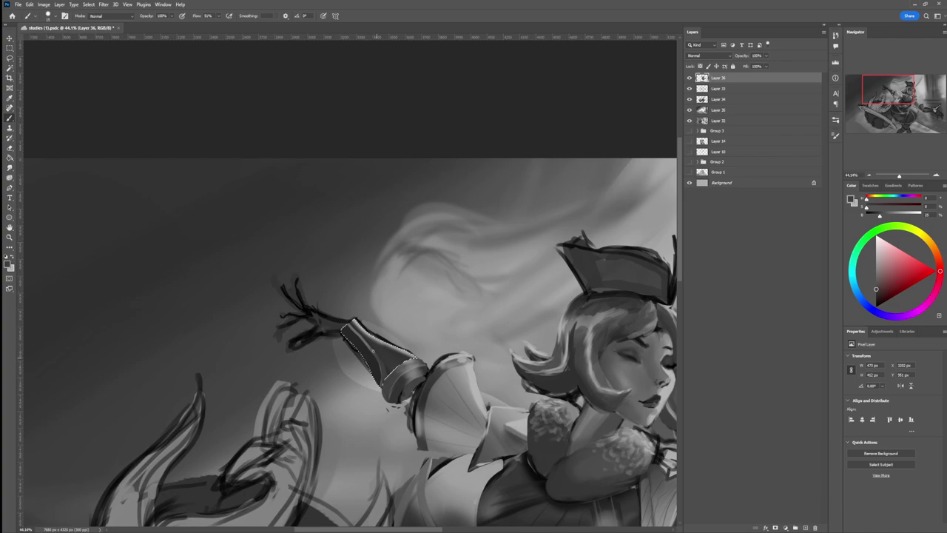
# Step: Blend fine folds and reflections into the raised forearm with sampled dark and mid greys, and clear the selection
pyautogui.keyDown('alt'); pyautogui.click(366, 338); pyautogui.keyUp('alt')
pyautogui.keyDown('alt'); pyautogui.click(409, 364); pyautogui.keyUp('alt')
pyautogui.keyDown('alt'); pyautogui.click(408, 366); pyautogui.keyUp('alt')
pyautogui.keyDown('alt'); pyautogui.click(410, 352); pyautogui.keyUp('alt')
pyautogui.press('[')
pyautogui.keyDown('alt'); pyautogui.click(375, 357); pyautogui.keyUp('alt')
pyautogui.moveTo(376, 351)
pyautogui.mouseDown()
pyautogui.moveTo(360, 332)
pyautogui.moveTo(386, 356)
pyautogui.mouseUp()
pyautogui.keyDown('alt'); pyautogui.click(354, 326); pyautogui.keyUp('alt')
pyautogui.press('z')
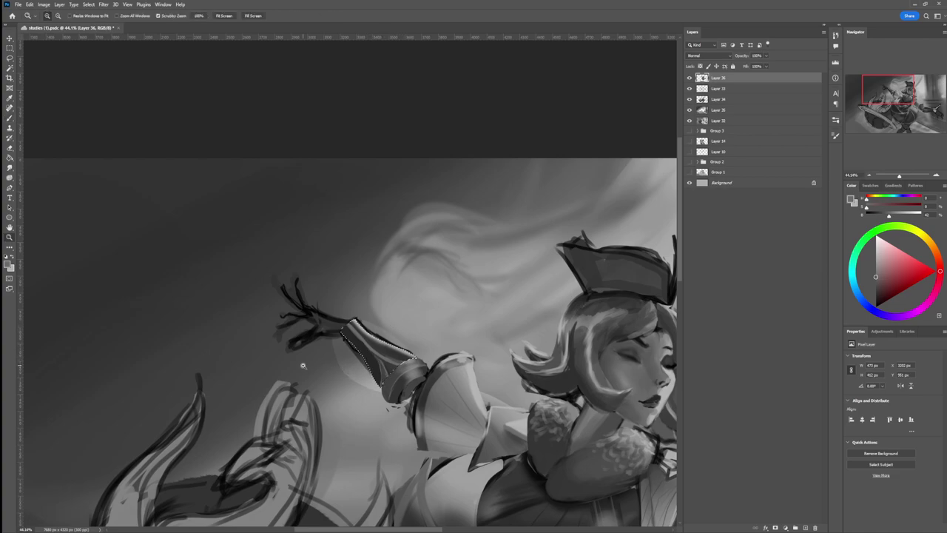
pyautogui.hotkey('ctrl', 'd')
pyautogui.hotkey('ctrl', 'z')
pyautogui.click(352, 320)
pyautogui.press('l')
pyautogui.hotkey('ctrl', 'd')
pyautogui.press('z')
pyautogui.moveTo(369, 362); pyautogui.dragTo(311, 349)
pyautogui.scroll(-4, 462, 330)
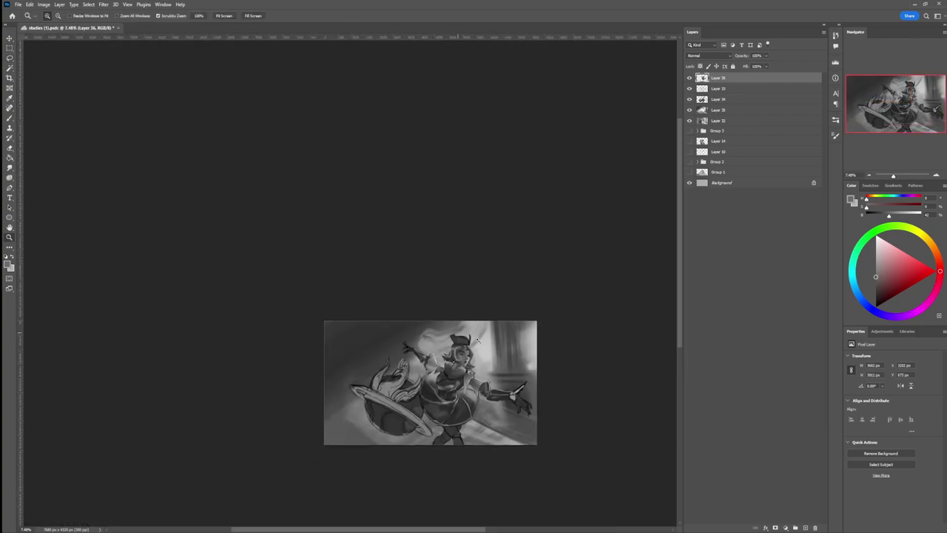
# Step: Outline the front thigh just below the skirt and cover its sketch lines with a sampled dark grey, enlarging the brush
pyautogui.scroll(4, 503, 433)
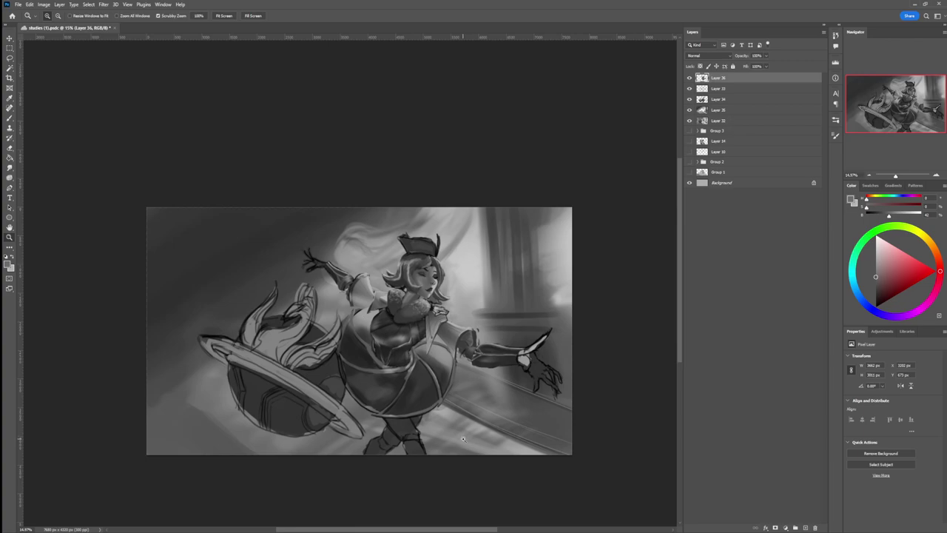
pyautogui.scroll(1, 412, 447)
pyautogui.press('l')
pyautogui.moveTo(376, 409)
pyautogui.mouseDown()
pyautogui.moveTo(413, 414)
pyautogui.moveTo(418, 435)
pyautogui.moveTo(380, 416)
pyautogui.mouseUp()
pyautogui.press('b')
pyautogui.press(']')
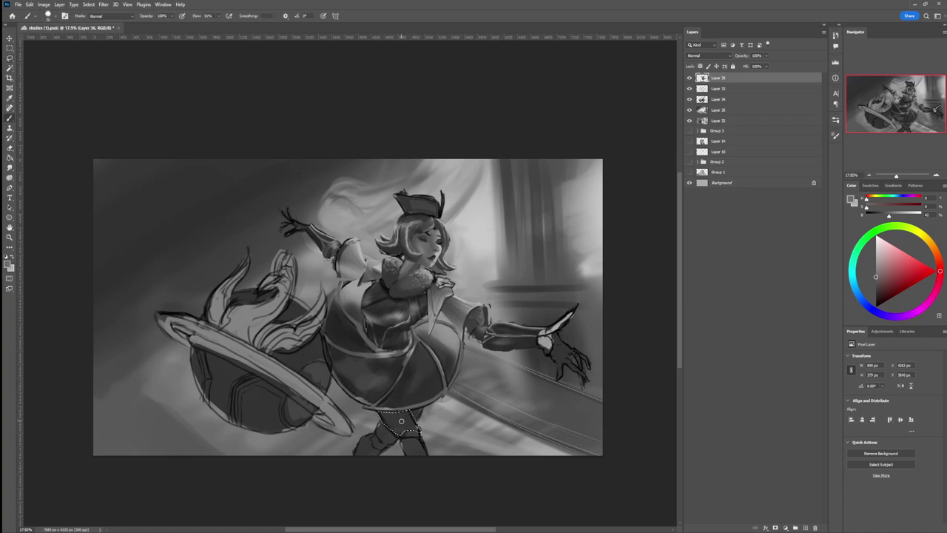
pyautogui.keyDown('alt'); pyautogui.click(400, 423); pyautogui.keyUp('alt')
pyautogui.press(']')
pyautogui.press(']')
pyautogui.press(']')
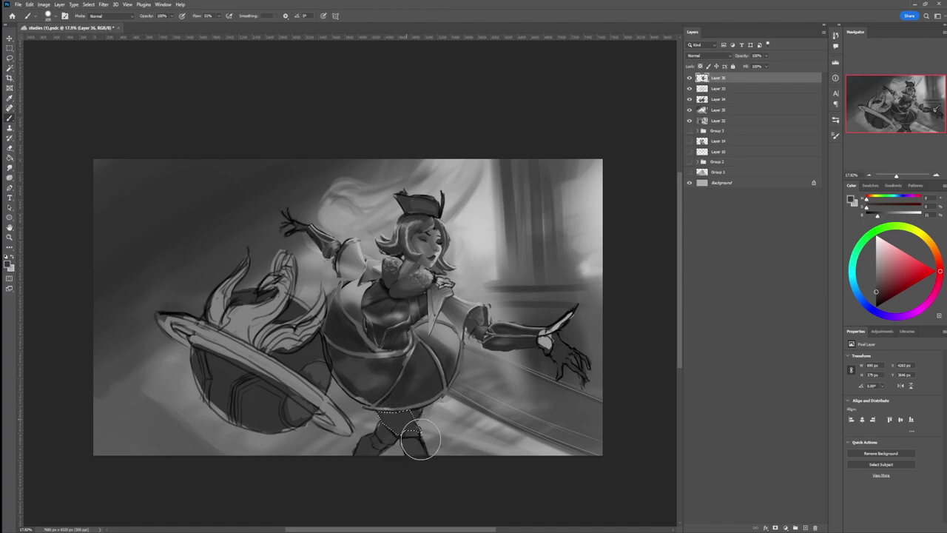
# Step: Shade the front thigh under the skirt hem with a 14% brightness grey and highlight it with 49%
pyautogui.click(876, 297)
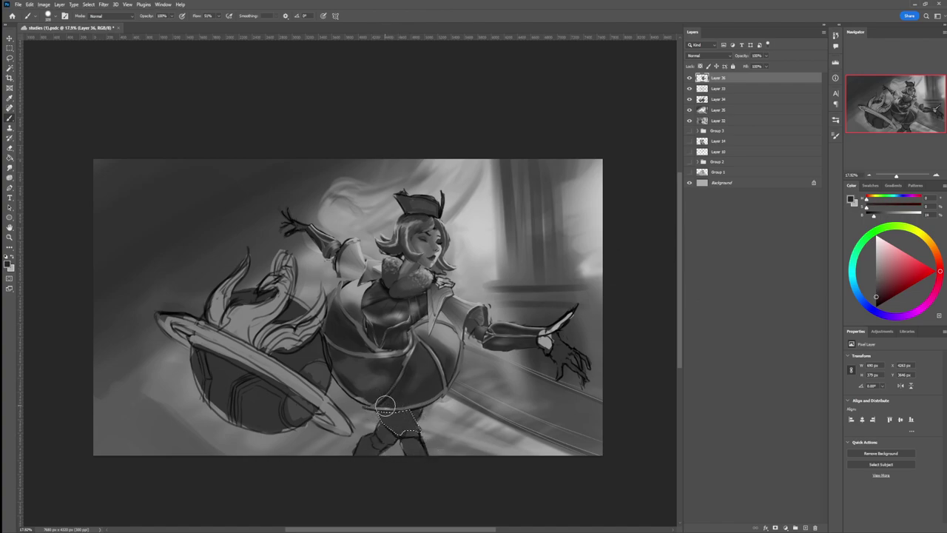
pyautogui.click(876, 272)
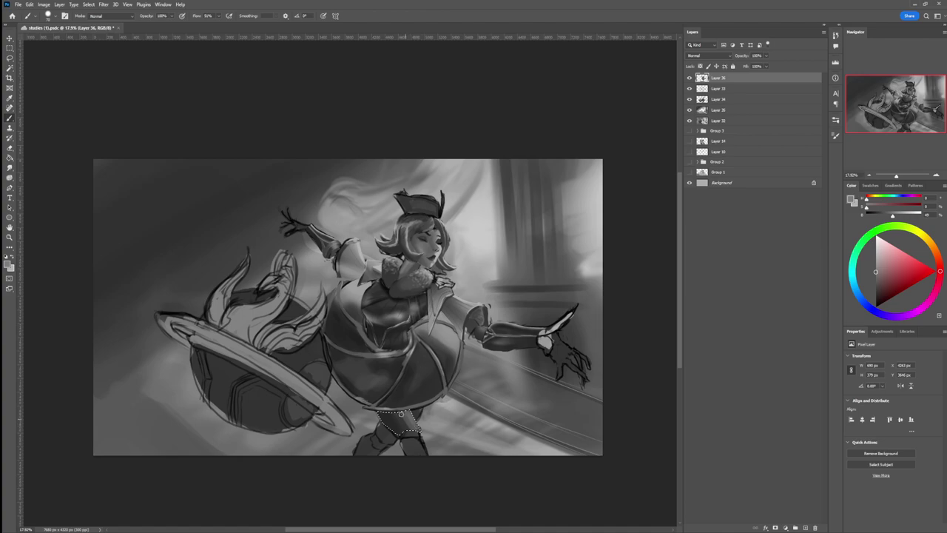
pyautogui.keyDown('alt'); pyautogui.click(410, 430); pyautogui.keyUp('alt')
# Step: Outline the front leg below the knee, fill it with 16% brightness grey, lighten its edge with sampled greys and clear the selection
pyautogui.press('l')
pyautogui.moveTo(401, 441)
pyautogui.mouseDown()
pyautogui.moveTo(425, 439)
pyautogui.moveTo(432, 462)
pyautogui.moveTo(403, 438)
pyautogui.mouseUp()
pyautogui.press('b')
pyautogui.keyDown('alt'); pyautogui.click(398, 433); pyautogui.keyUp('alt')
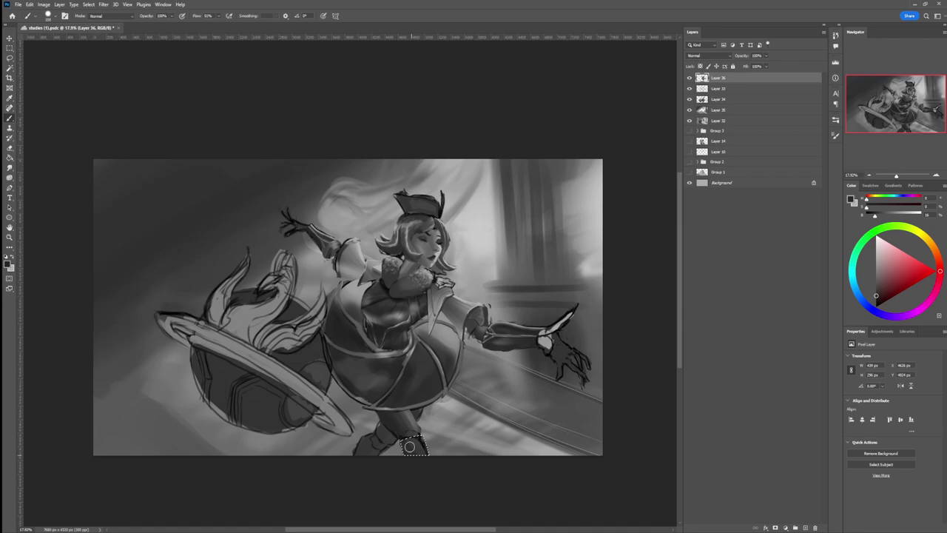
pyautogui.keyDown('alt'); pyautogui.click(426, 456); pyautogui.keyUp('alt')
pyautogui.keyDown('alt'); pyautogui.click(419, 442); pyautogui.keyUp('alt')
pyautogui.moveTo(421, 444); pyautogui.dragTo(425, 460)
pyautogui.keyDown('alt'); pyautogui.click(424, 444); pyautogui.keyUp('alt')
pyautogui.press('l')
pyautogui.hotkey('ctrl', 'd')
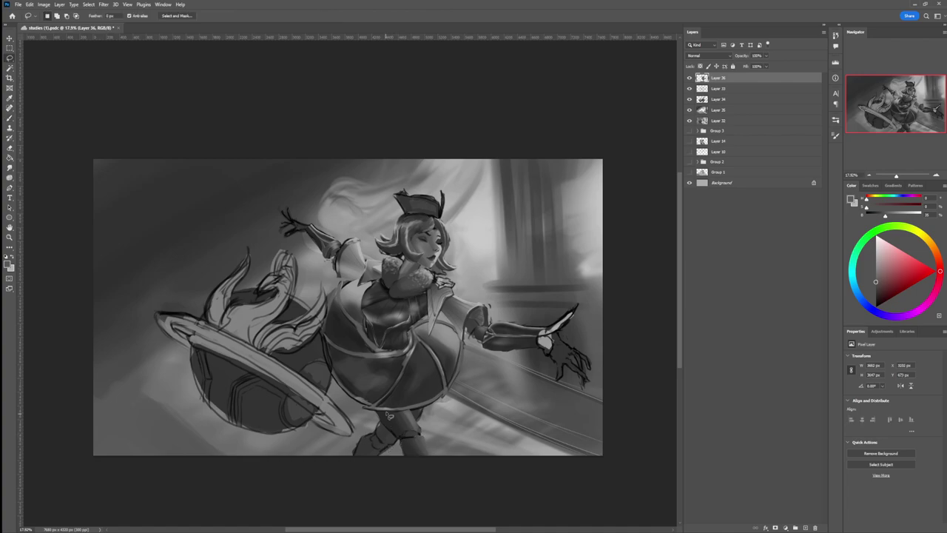
# Step: Outline the back leg's knee area and render it with sampled dark and mid greys using an enlarged brush
pyautogui.moveTo(392, 443)
pyautogui.mouseDown()
pyautogui.moveTo(376, 438)
pyautogui.moveTo(390, 450)
pyautogui.moveTo(382, 443)
pyautogui.mouseUp()
pyautogui.press('b')
pyautogui.keyDown('alt'); pyautogui.click(394, 428); pyautogui.keyUp('alt')
pyautogui.press(']')
pyautogui.press(']')
pyautogui.press(']')
pyautogui.press(']')
pyautogui.press(']')
pyautogui.press(']')
pyautogui.press(']')
pyautogui.press(']')
pyautogui.press(']')
pyautogui.keyDown('alt'); pyautogui.click(411, 422); pyautogui.keyUp('alt')
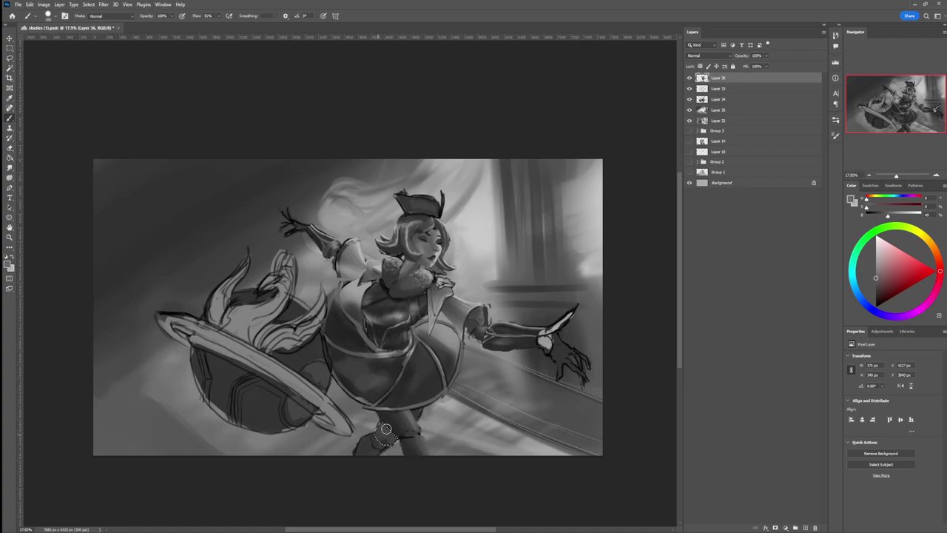
pyautogui.keyDown('alt'); pyautogui.click(395, 430); pyautogui.keyUp('alt')
# Step: Outline the back leg's lower part and the area behind the front thigh, and render them with sampled mid and dark greys
pyautogui.press('l')
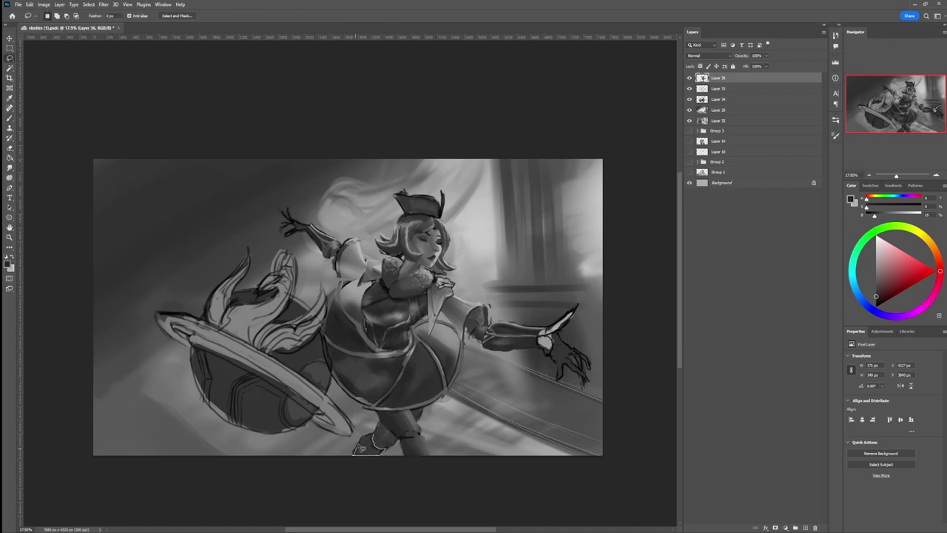
pyautogui.moveTo(378, 435); pyautogui.dragTo(386, 413)
pyautogui.press('b')
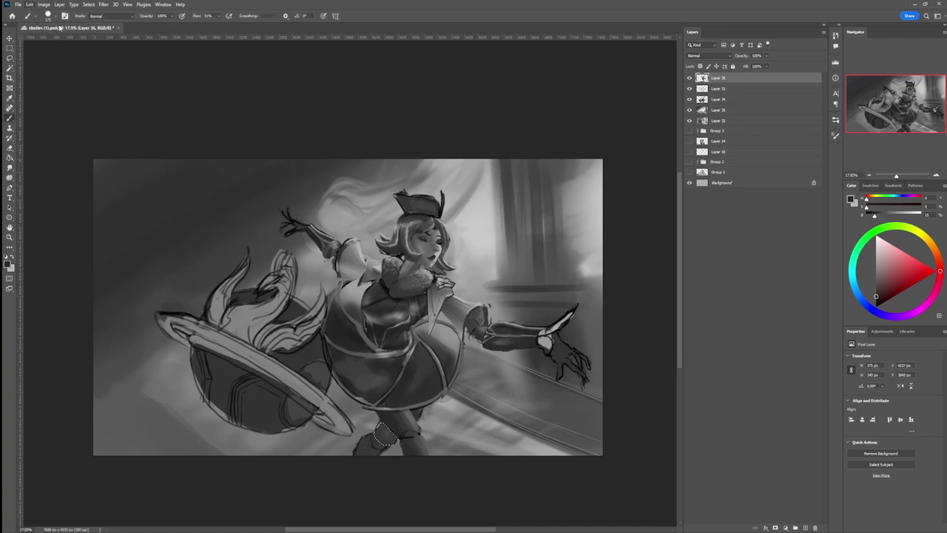
pyautogui.hotkey('ctrl', 'z')
pyautogui.keyDown('alt'); pyautogui.click(411, 418); pyautogui.keyUp('alt')
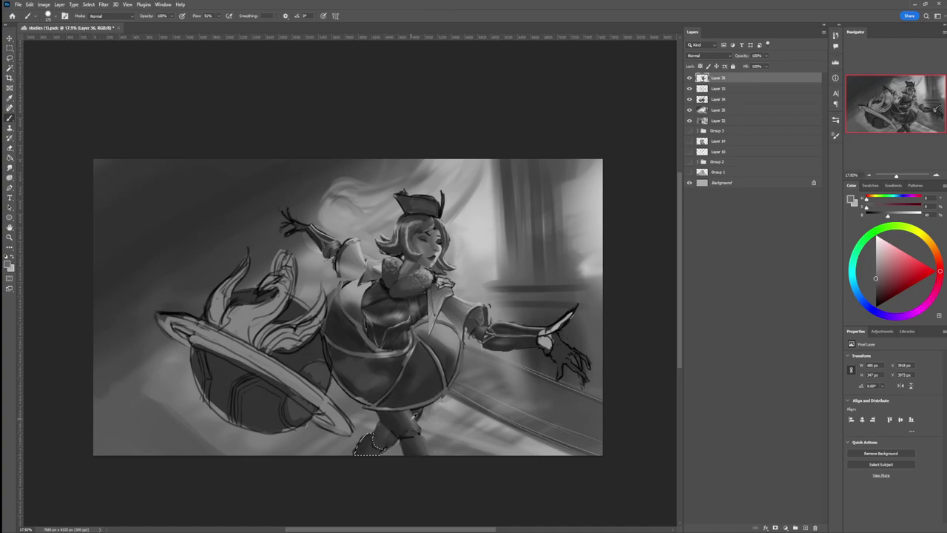
pyautogui.moveTo(364, 448); pyautogui.dragTo(359, 454)
pyautogui.press('[')
pyautogui.press('[')
pyautogui.press('[')
pyautogui.keyDown('alt'); pyautogui.click(371, 434); pyautogui.keyUp('alt')
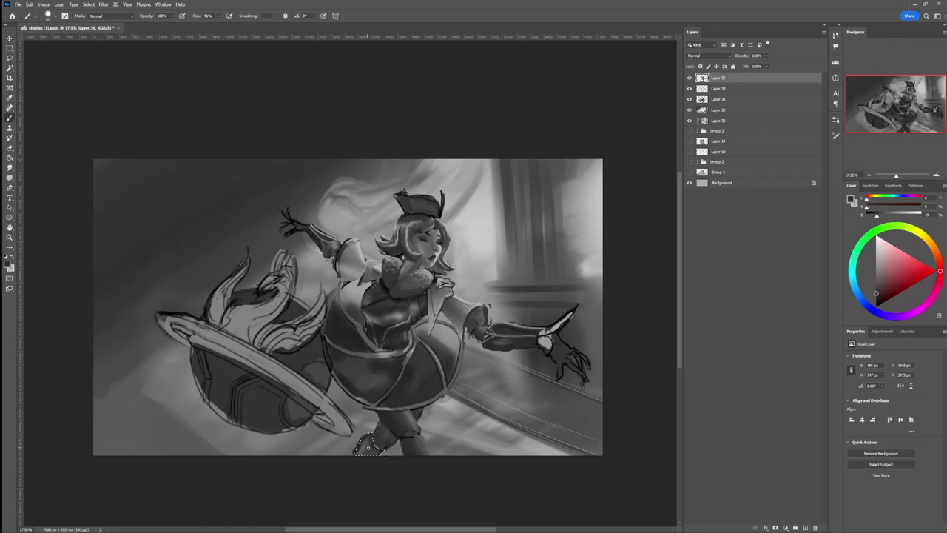
# Step: Deepen the back leg's shadows with a larger brush in a very dark sampled grey, and clear the selection
pyautogui.keyDown('alt'); pyautogui.click(375, 455); pyautogui.keyUp('alt')
pyautogui.press(']')
pyautogui.press(']')
pyautogui.press(']')
pyautogui.moveTo(366, 436)
pyautogui.mouseDown()
pyautogui.moveTo(370, 446)
pyautogui.moveTo(364, 452)
pyautogui.moveTo(376, 457)
pyautogui.moveTo(395, 432)
pyautogui.moveTo(357, 429)
pyautogui.moveTo(374, 443)
pyautogui.mouseUp()
pyautogui.press(']')
pyautogui.press(']')
pyautogui.press(']')
pyautogui.press(']')
pyautogui.press(']')
pyautogui.press('l')
pyautogui.click(358, 427)
# Step: Check the whole composition and save the illustration
pyautogui.press('z')
pyautogui.moveTo(457, 429)
pyautogui.mouseDown()
pyautogui.moveTo(510, 387)
pyautogui.moveTo(491, 383)
pyautogui.moveTo(547, 344)
pyautogui.moveTo(529, 396)
pyautogui.moveTo(526, 454)
pyautogui.moveTo(444, 522)
pyautogui.moveTo(418, 514)
pyautogui.mouseUp()
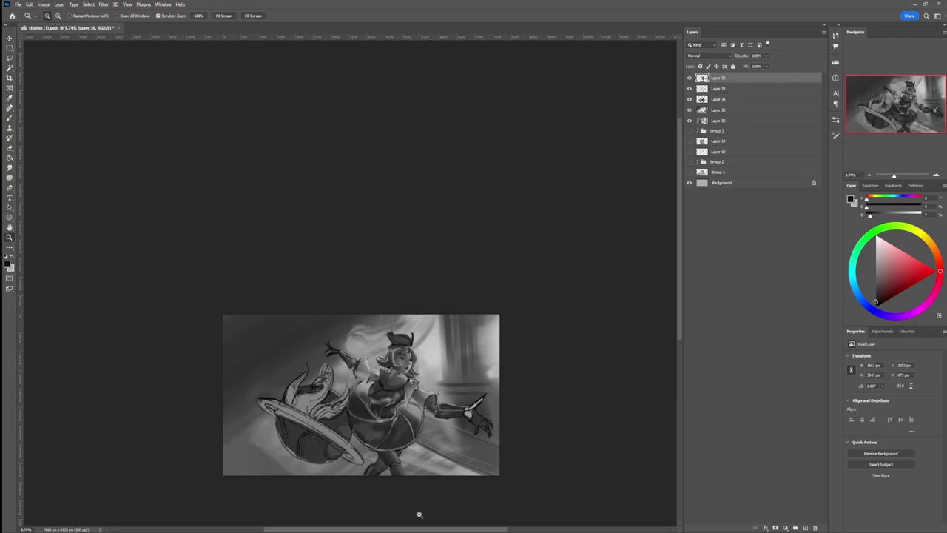
pyautogui.moveTo(418, 514)
pyautogui.mouseDown()
pyautogui.moveTo(480, 270)
pyautogui.moveTo(484, 437)
pyautogui.moveTo(463, 432)
pyautogui.moveTo(579, 395)
pyautogui.moveTo(403, 314)
pyautogui.moveTo(443, 356)
pyautogui.mouseUp()
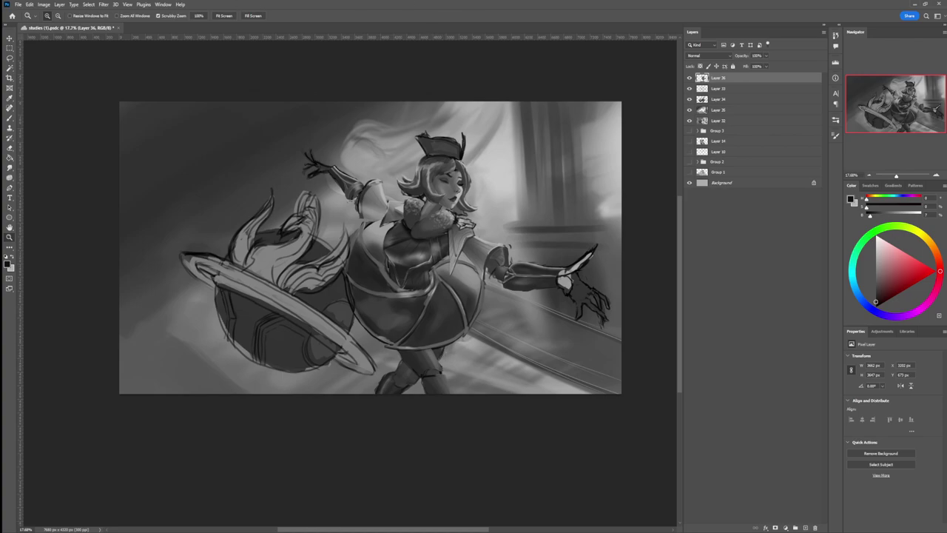
pyautogui.hotkey('ctrl', 's')
# Step: Compare the whole painting with and without the top rendering layer and the sketch line layer by toggling their visibility
pyautogui.scroll(2, 370, 258)
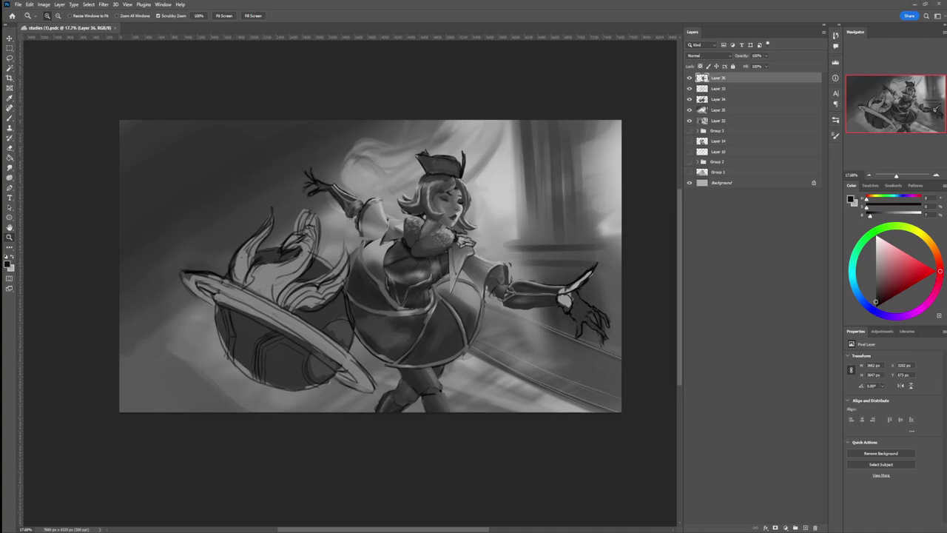
pyautogui.moveTo(474, 209); pyautogui.dragTo(477, 228)
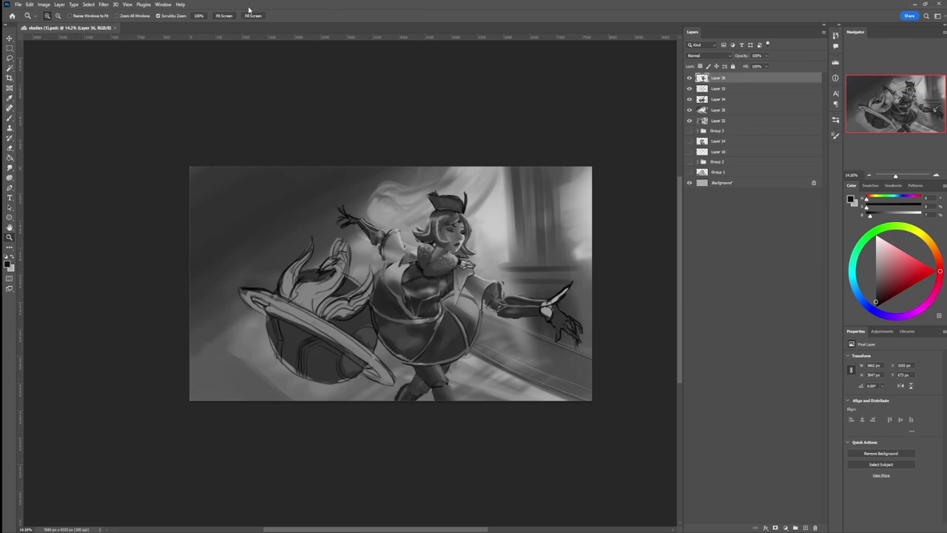
pyautogui.moveTo(305, 164); pyautogui.dragTo(313, 164)
pyautogui.moveTo(372, 211); pyautogui.dragTo(357, 206)
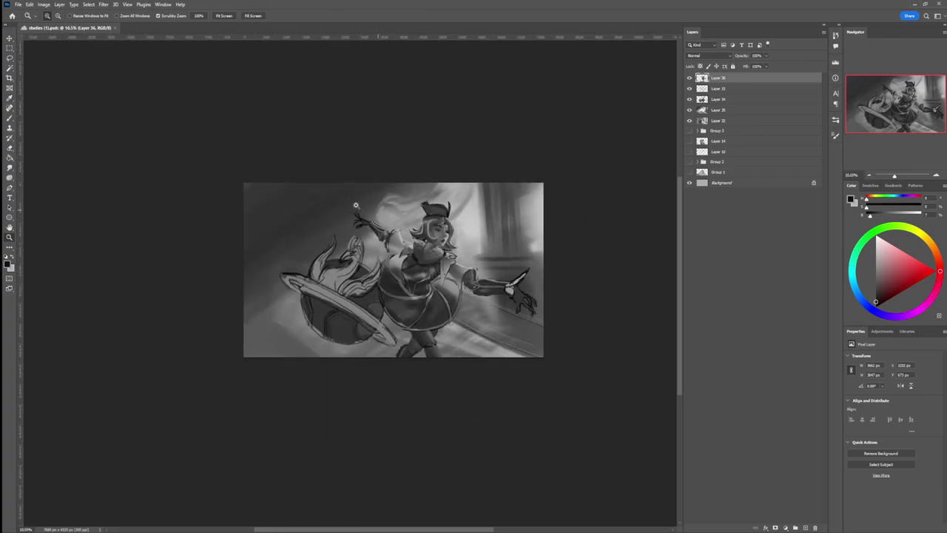
pyautogui.click(689, 78)
pyautogui.click(690, 78)
pyautogui.click(690, 89)
pyautogui.click(690, 89)
pyautogui.click(690, 89)
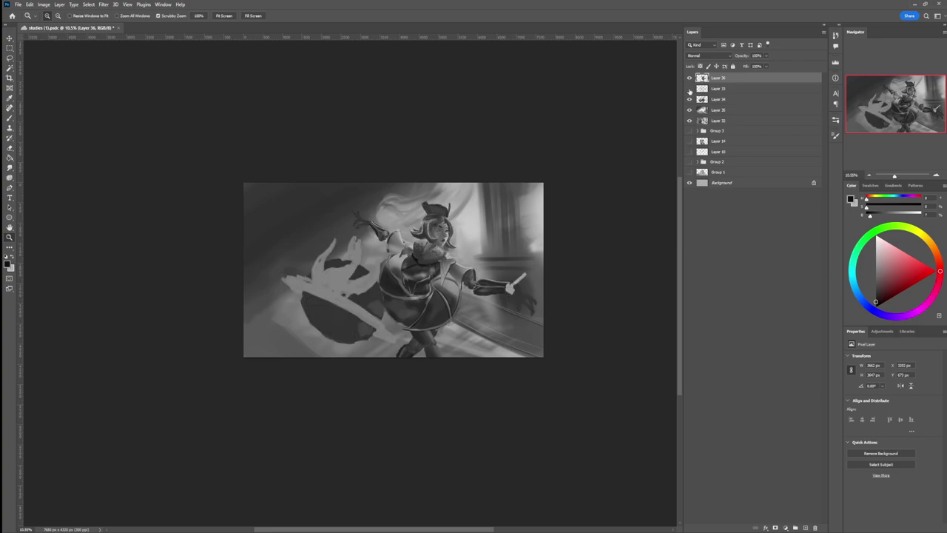
pyautogui.click(689, 89)
pyautogui.click(689, 89)
pyautogui.click(689, 89)
pyautogui.click(690, 88)
pyautogui.click(689, 89)
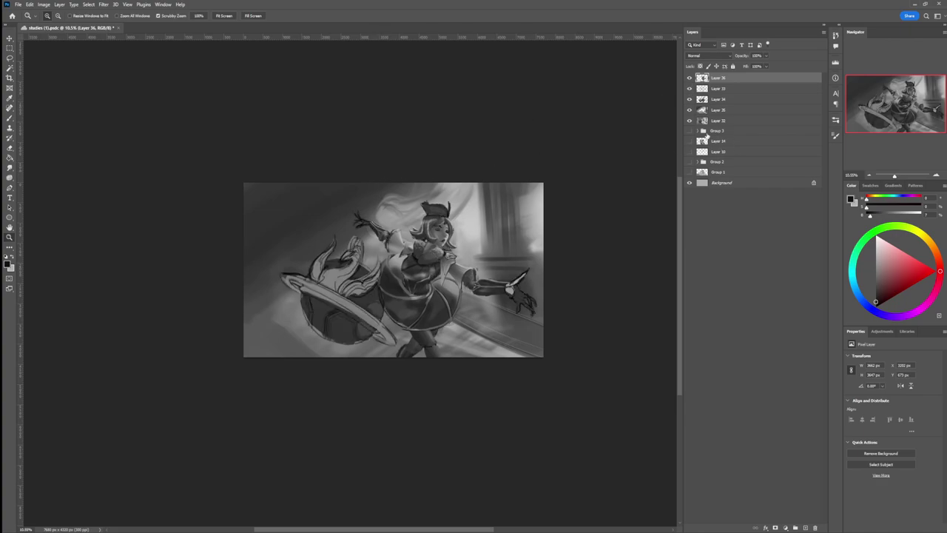
# Step: Bring Group 3 with the other illustration to the top to compare it, then hide it and return it below Layer 32
pyautogui.click(690, 131)
pyautogui.moveTo(706, 133); pyautogui.dragTo(710, 75)
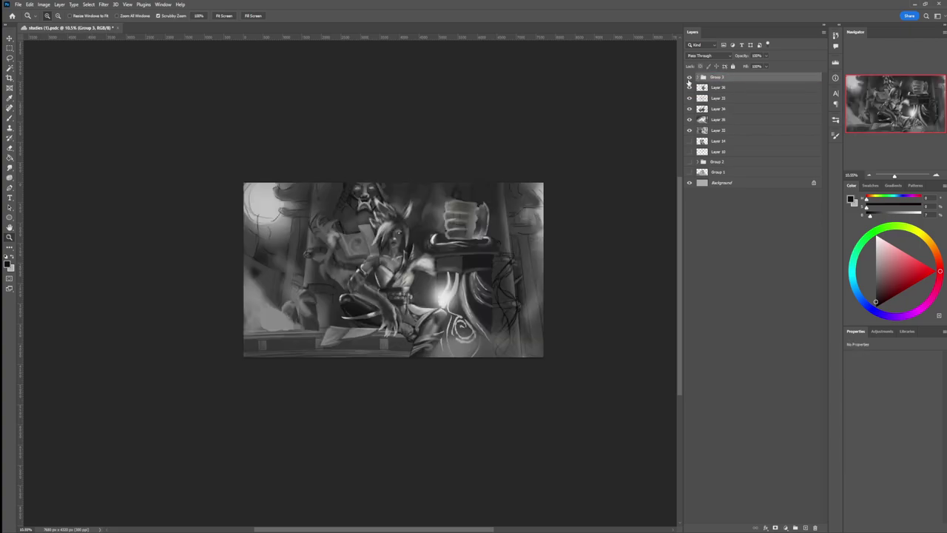
pyautogui.click(689, 78)
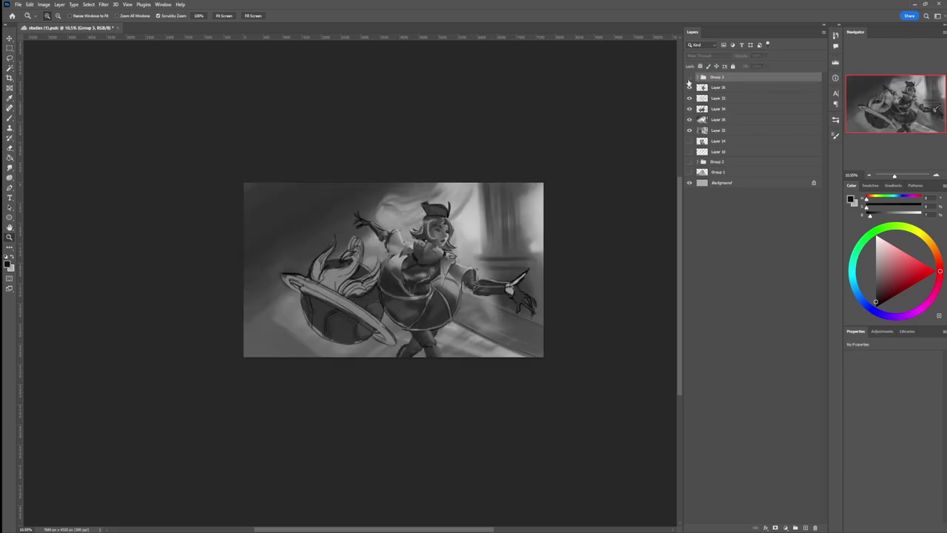
pyautogui.moveTo(711, 79); pyautogui.dragTo(722, 134)
# Step: Examine what Layer 32, the layer above it and Layer 34 contribute by switching each one's visibility off and on
pyautogui.click(689, 121)
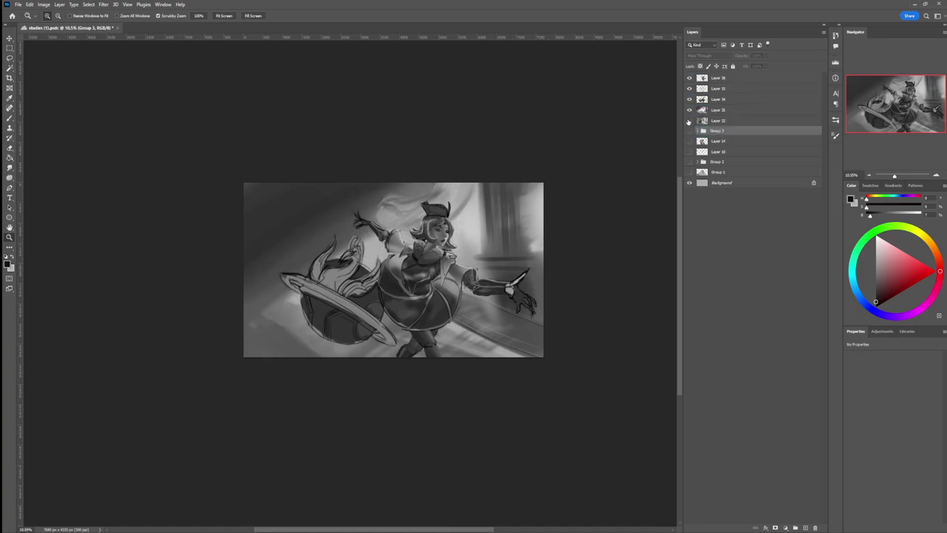
pyautogui.click(689, 121)
pyautogui.click(689, 110)
pyautogui.click(689, 110)
pyautogui.click(689, 111)
pyautogui.click(689, 110)
pyautogui.click(688, 99)
pyautogui.click(689, 100)
pyautogui.click(688, 99)
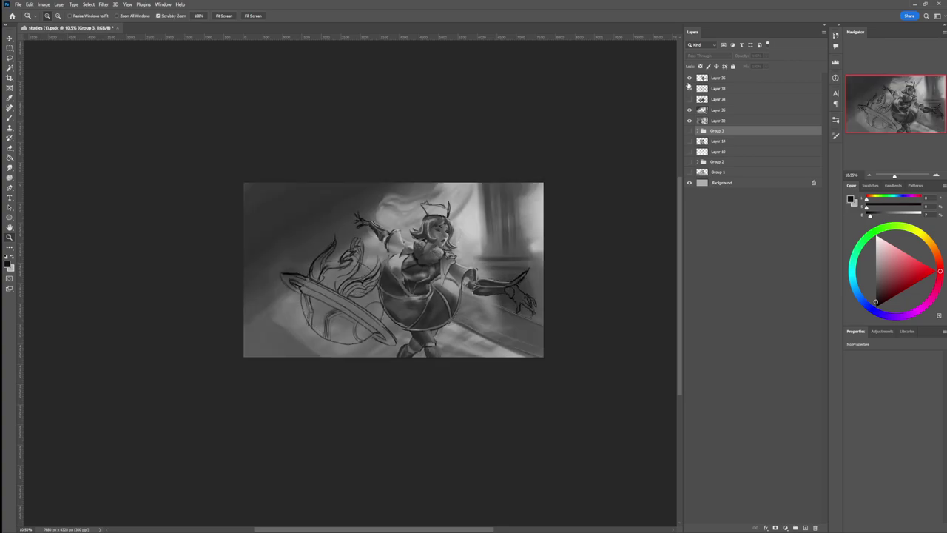
pyautogui.click(688, 99)
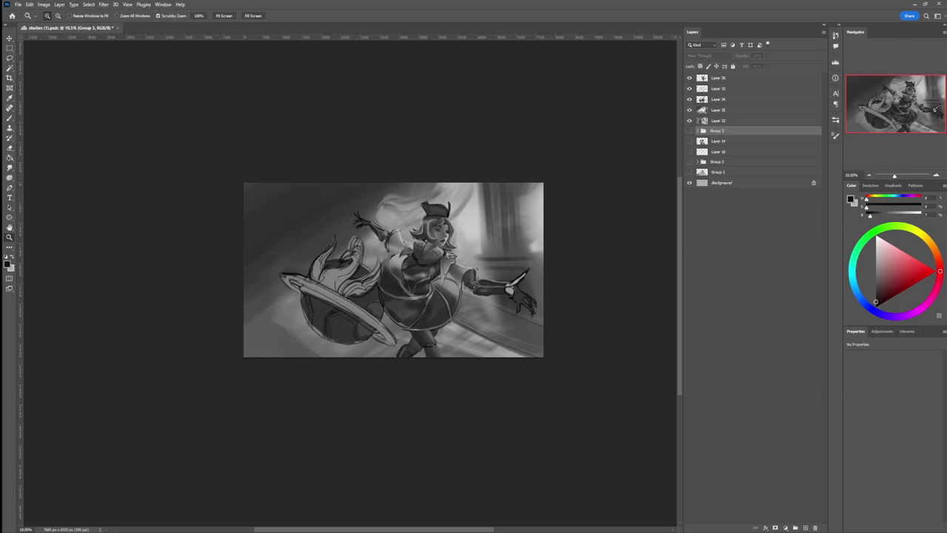